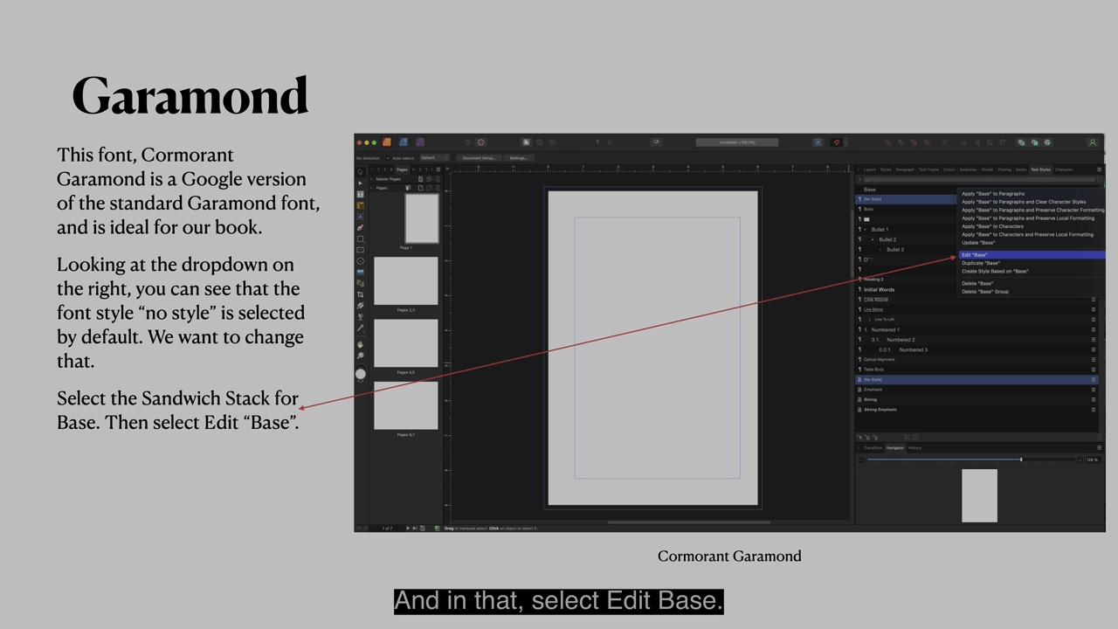
# Step: Advance the slides past the Garamond text-style instructions to the book document setup
pyautogui.press('Right')
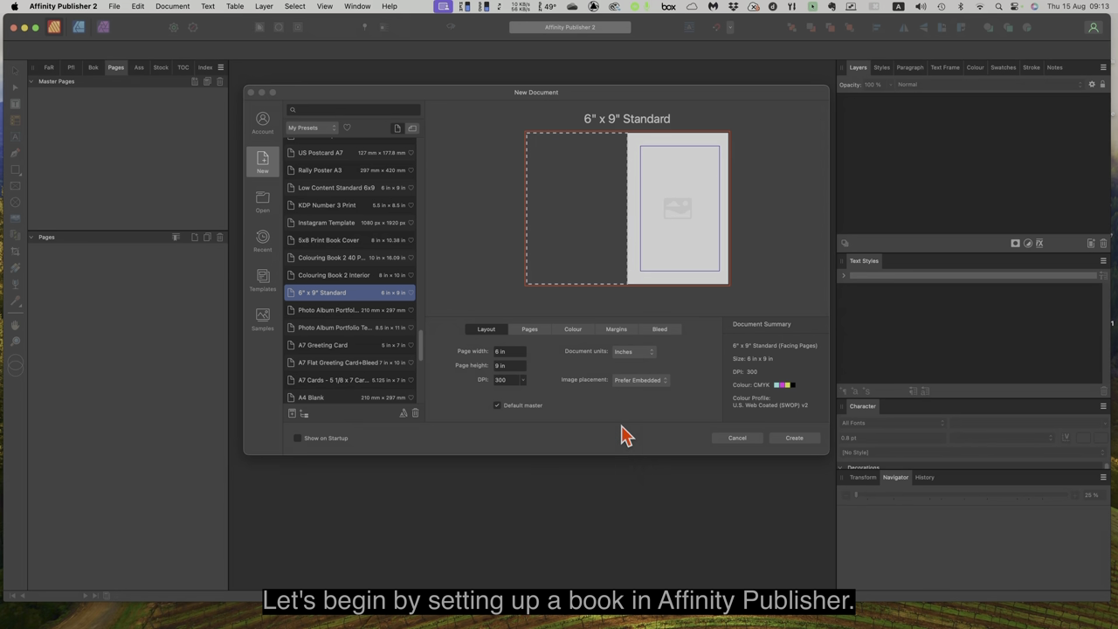
# Step: Choose the 6" x 9" Standard preset from My Presets in the New Document dialog
pyautogui.click(330, 297)
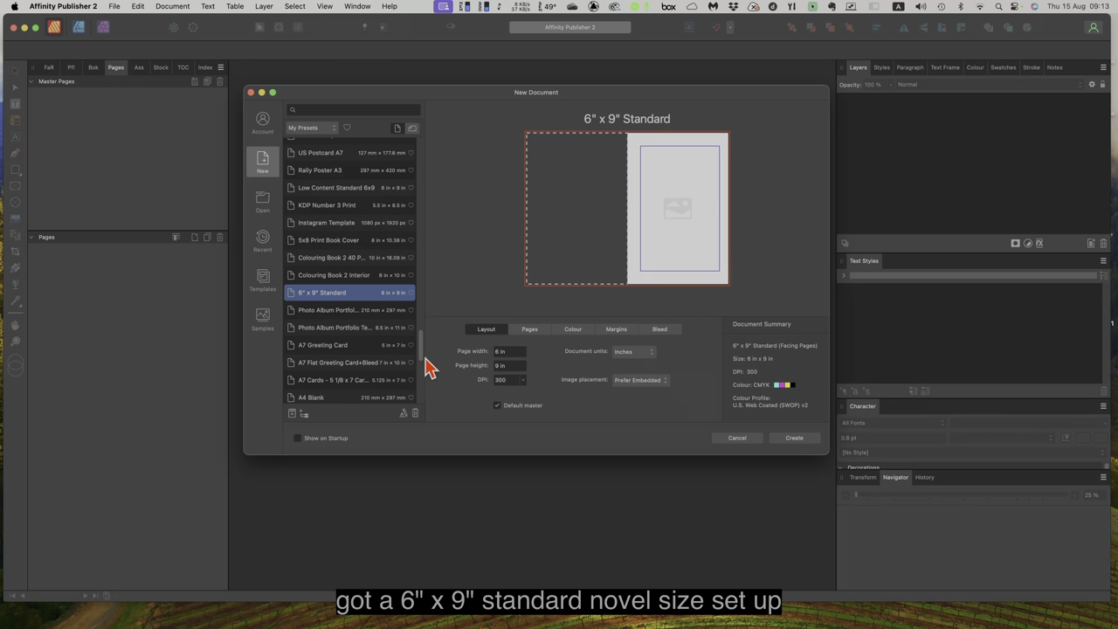
pyautogui.moveTo(425, 361)
pyautogui.mouseDown()
pyautogui.moveTo(422, 273)
pyautogui.moveTo(425, 350)
pyautogui.mouseUp()
pyautogui.click(322, 281)
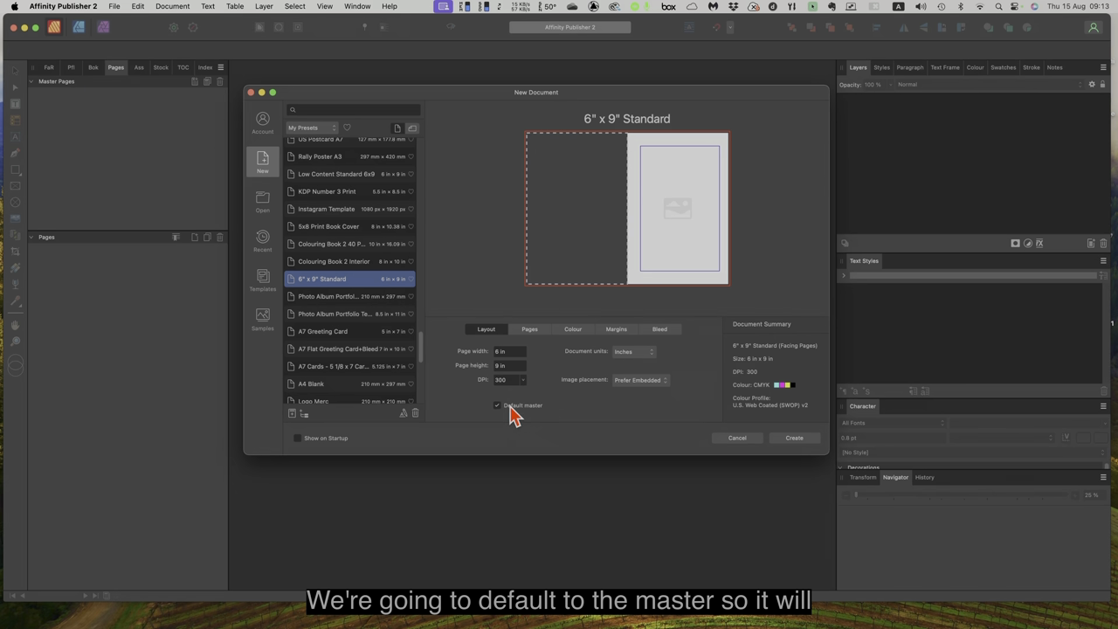
# Step: Review the Pages settings: 7 facing pages, arranged horizontally, starting on the right
pyautogui.click(530, 331)
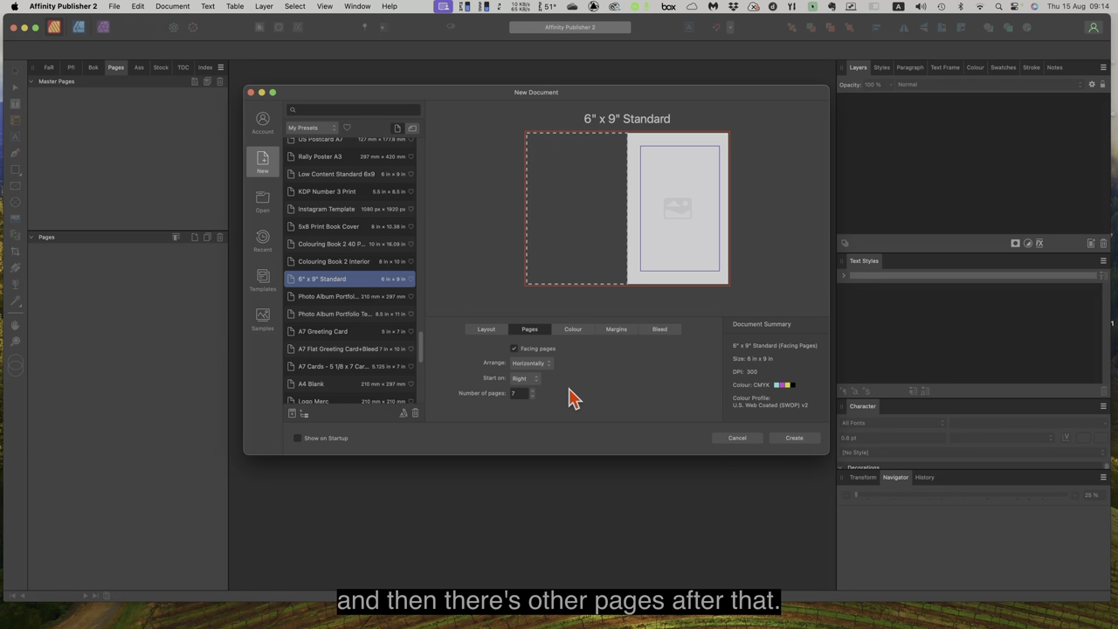
# Step: Check the CMYK U.S. Web Coated profile, then review margins: 0.76 in inner/top/bottom, 0.5 in outer
pyautogui.click(574, 336)
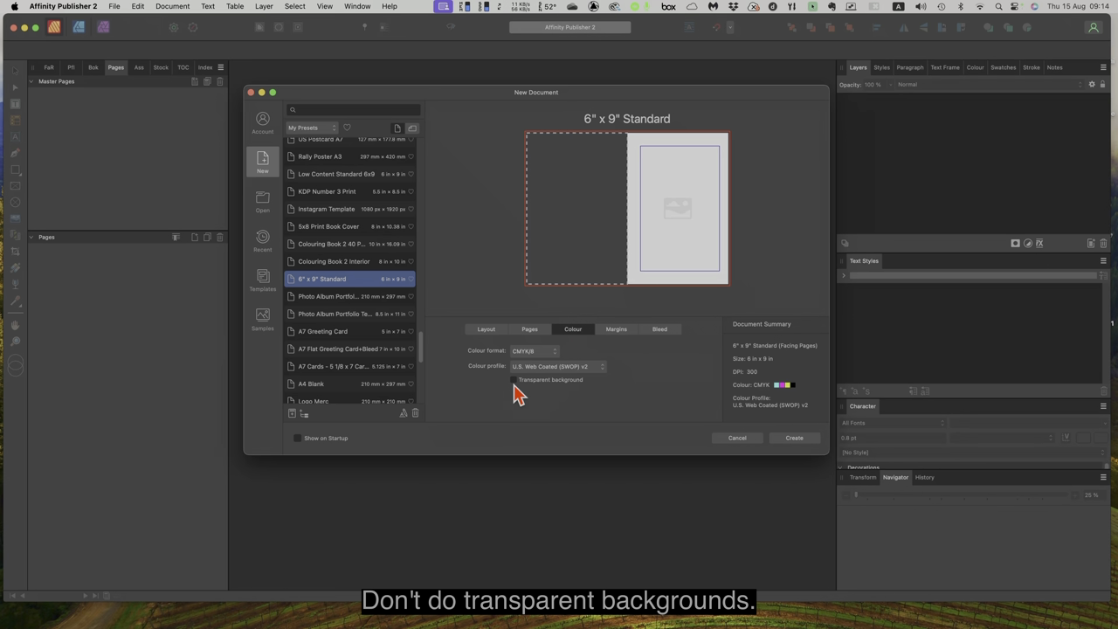
pyautogui.click(616, 333)
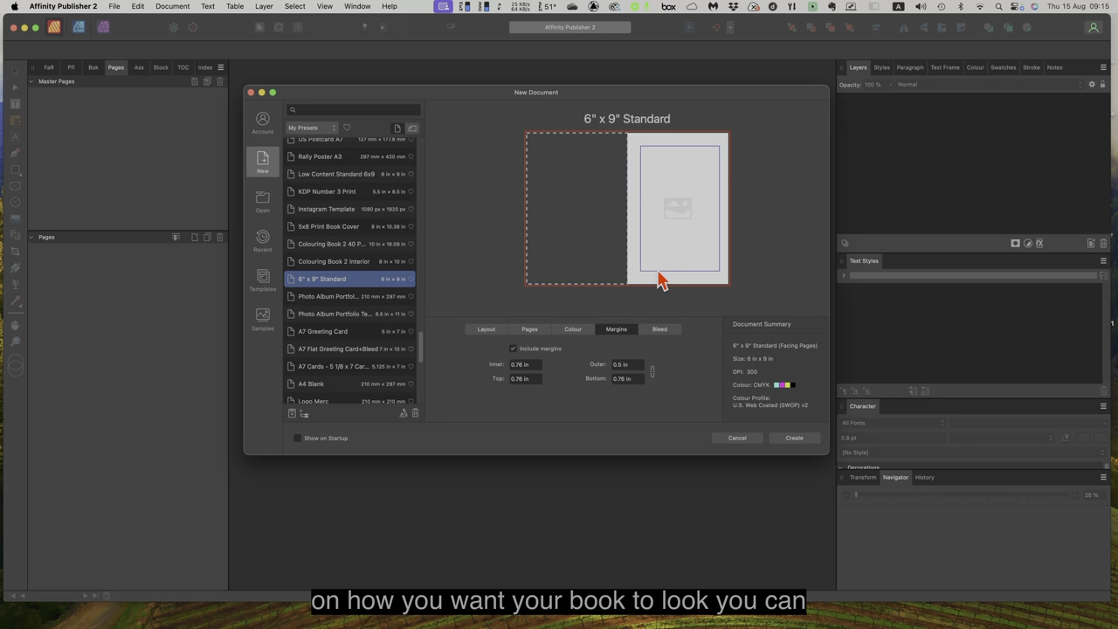
# Step: Confirm 0.125 in bleed on all sides and create the 6×9 in document
pyautogui.click(660, 330)
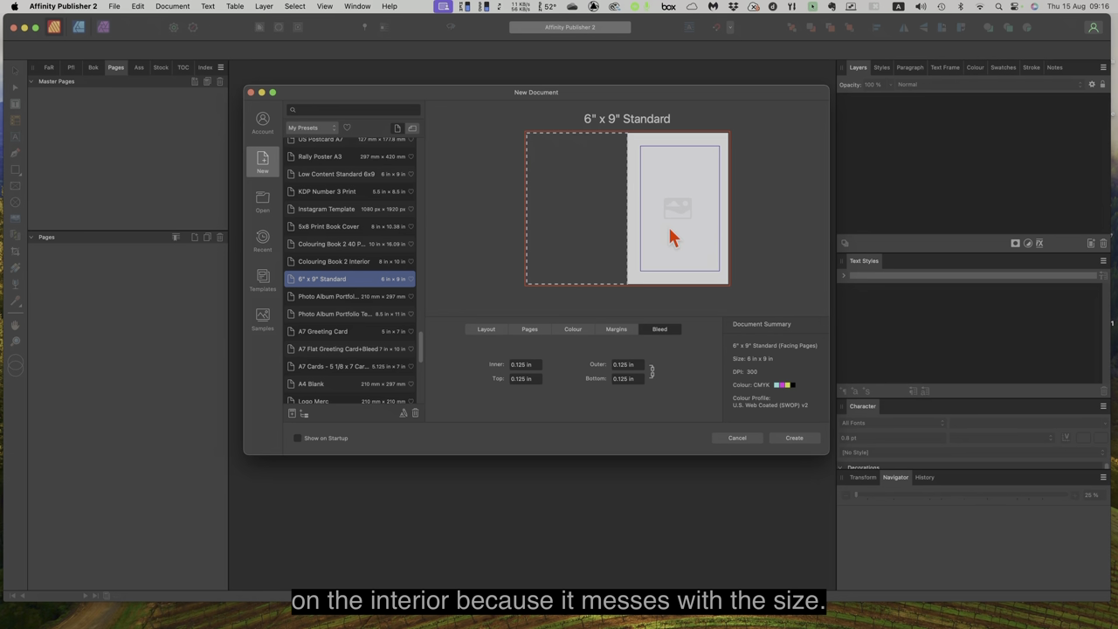
pyautogui.click(489, 335)
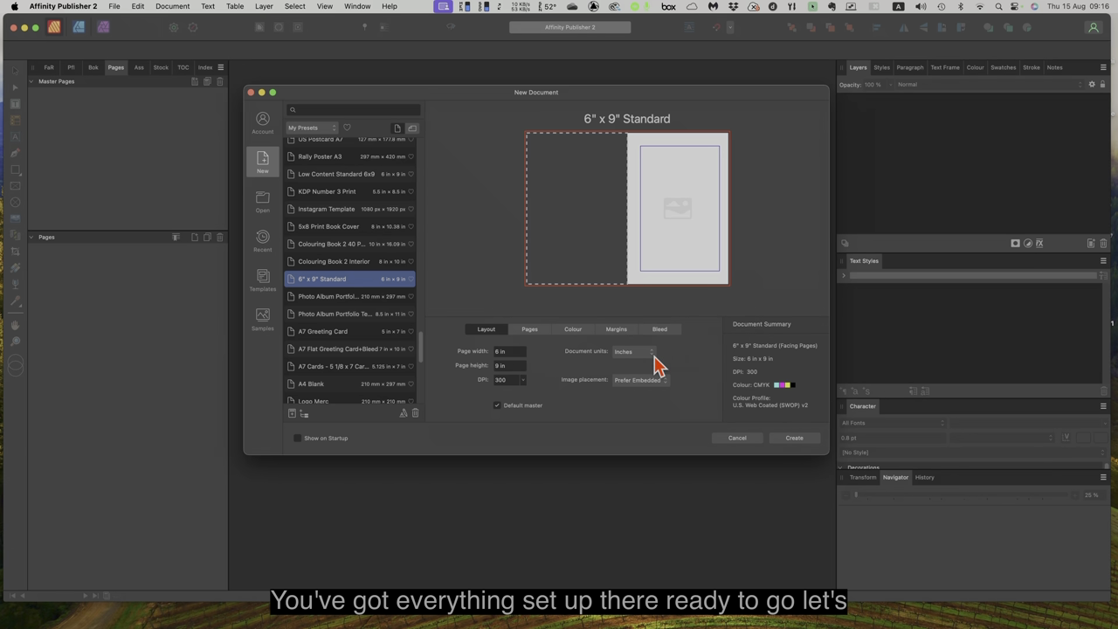
pyautogui.click(793, 439)
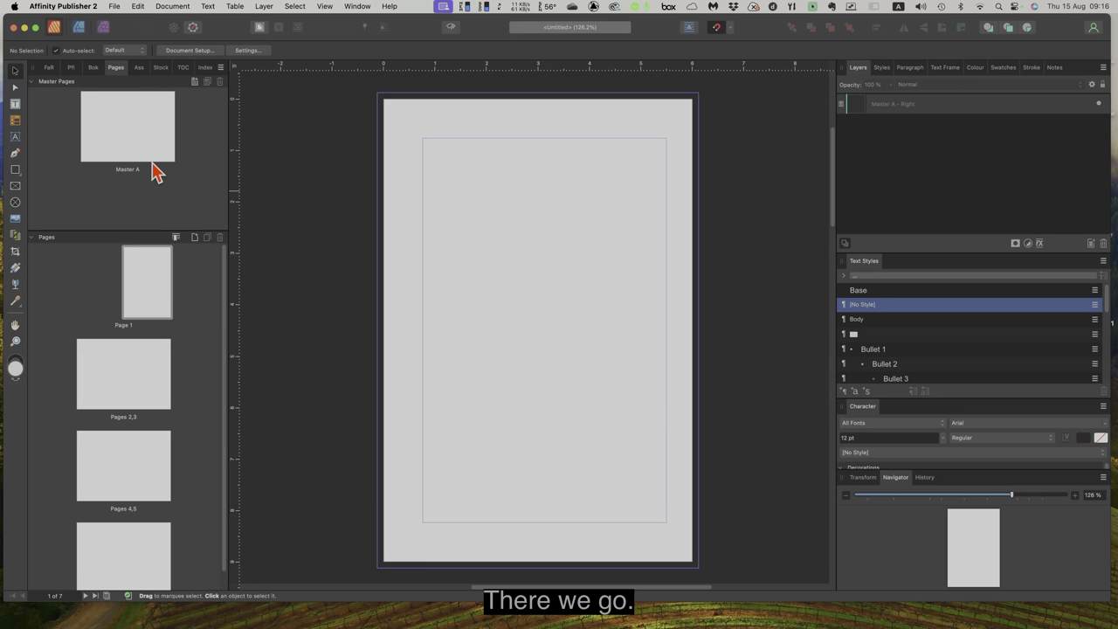
pyautogui.doubleClick(125, 127)
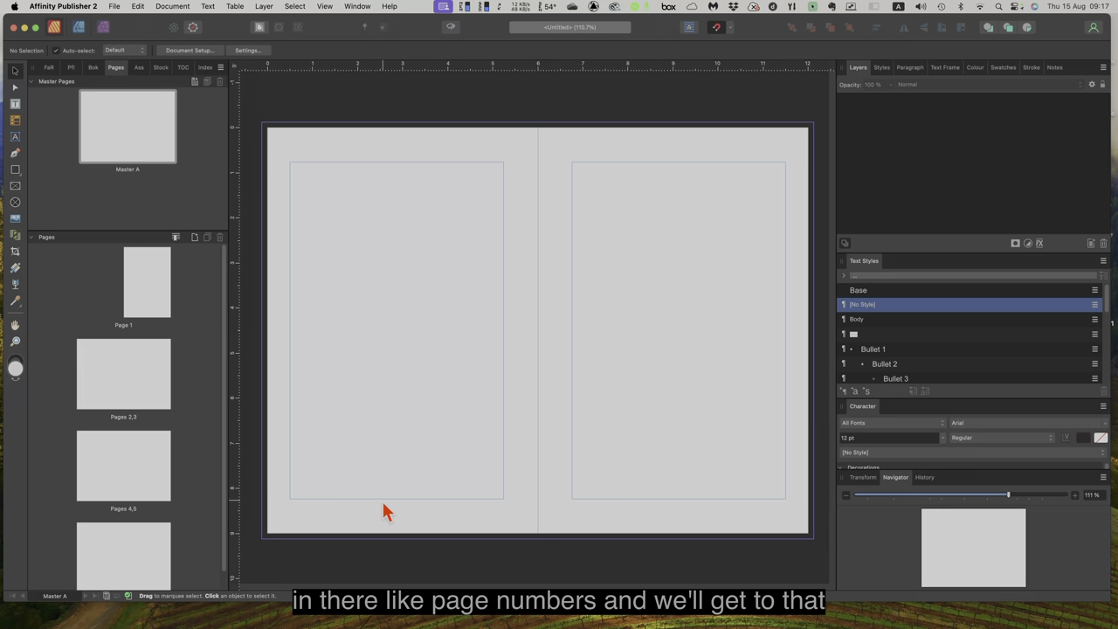
pyautogui.doubleClick(149, 290)
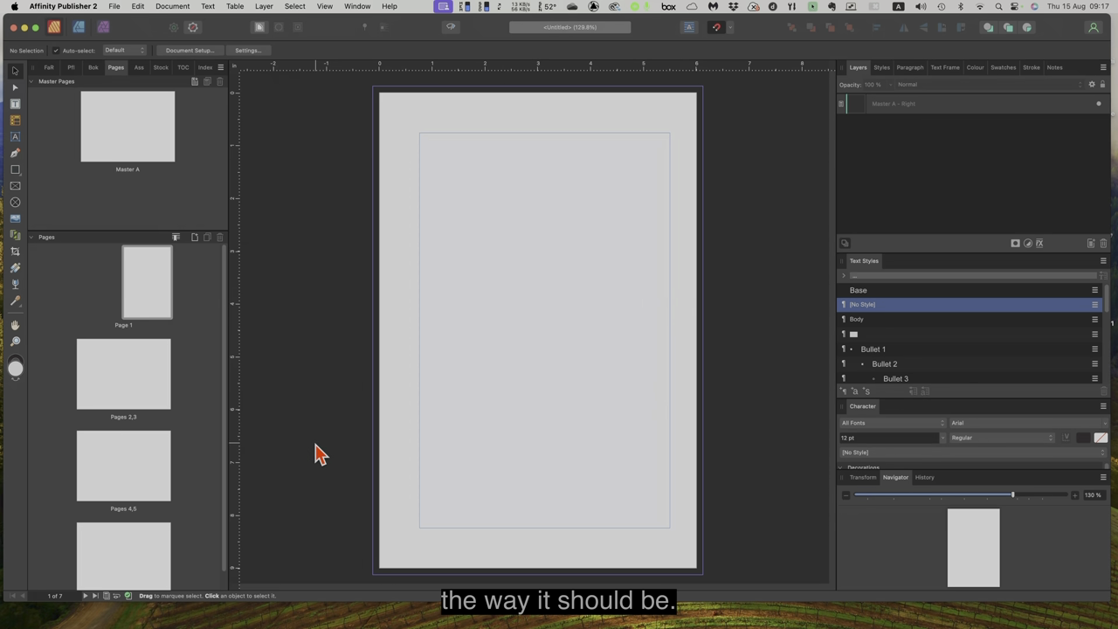
pyautogui.click(122, 381)
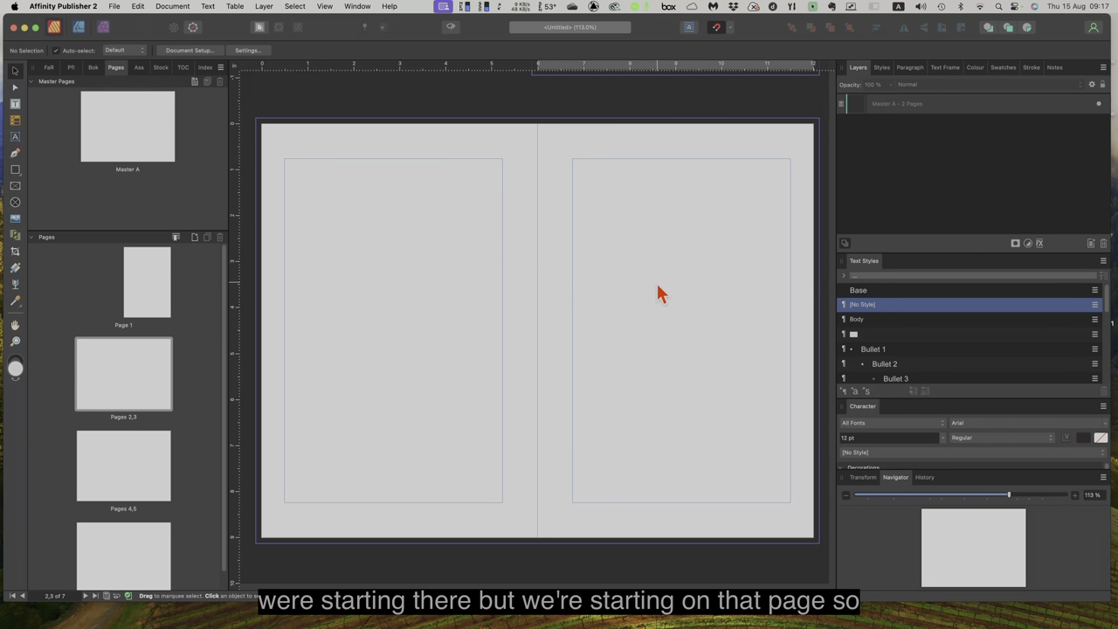
pyautogui.click(145, 290)
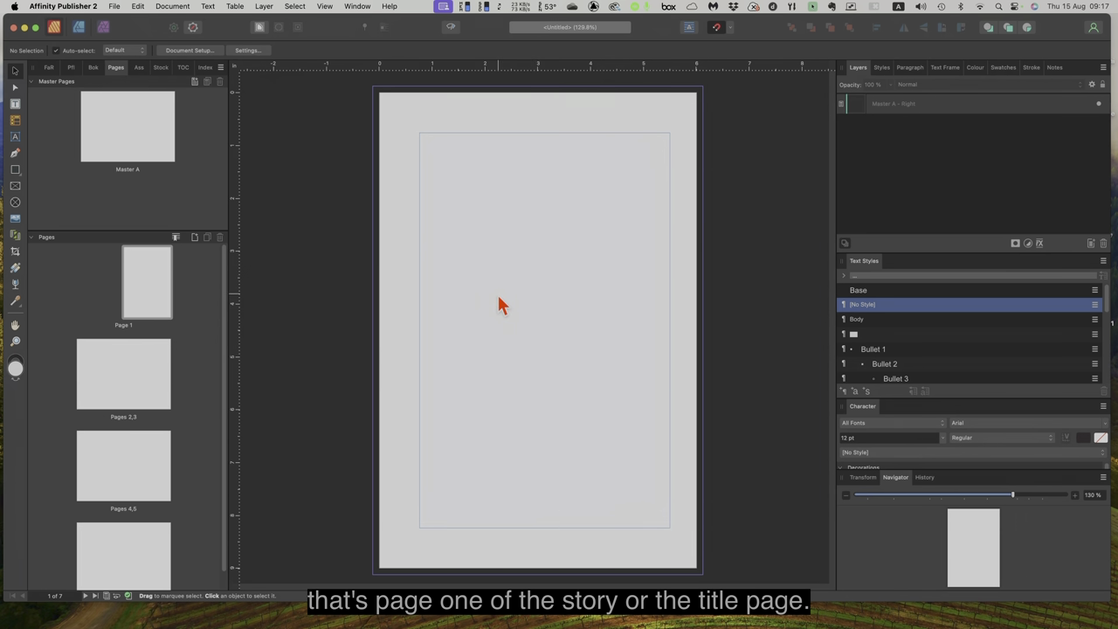
pyautogui.scroll(-1, 122, 391)
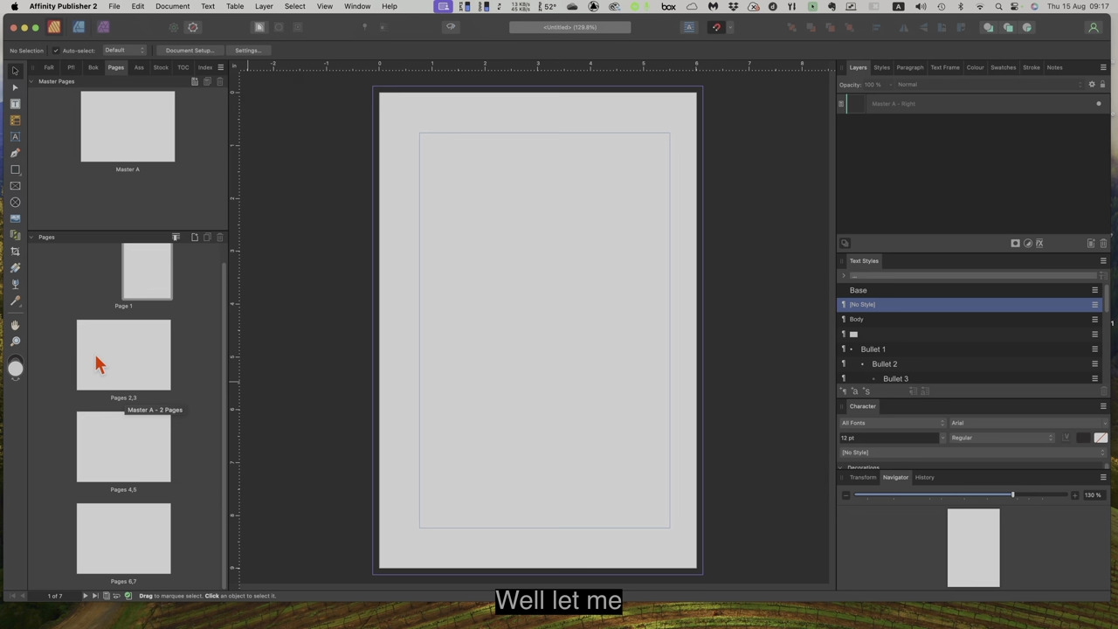
# Step: Open recent Tutorial Book Version 1 and view its BEOWULF title page and master spread
pyautogui.click(114, 6)
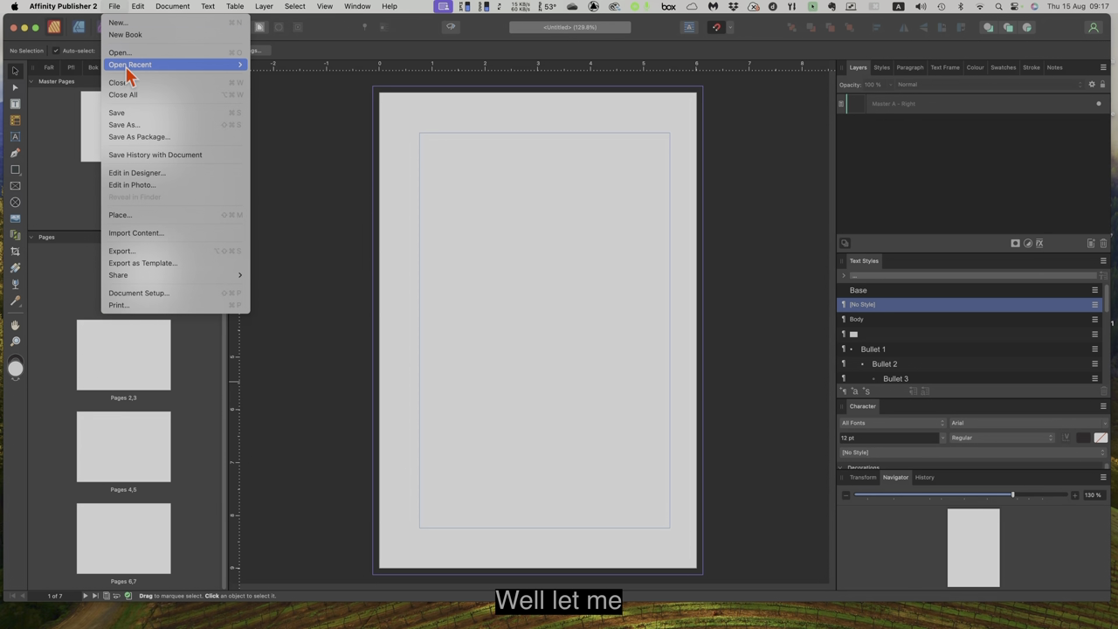
pyautogui.click(280, 75)
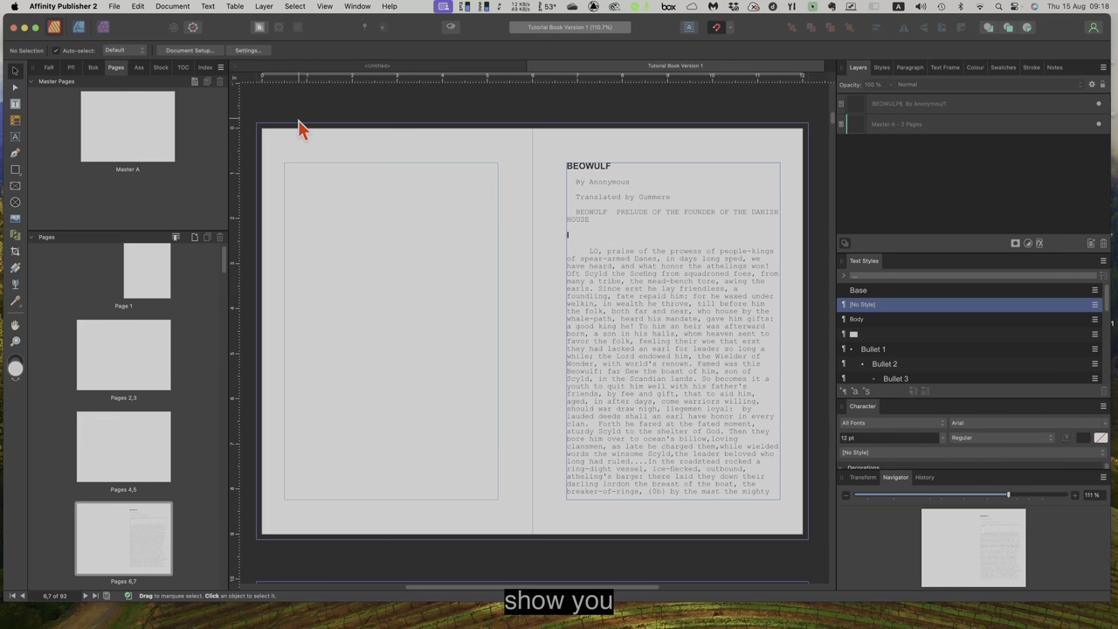
pyautogui.scroll(1, 157, 273)
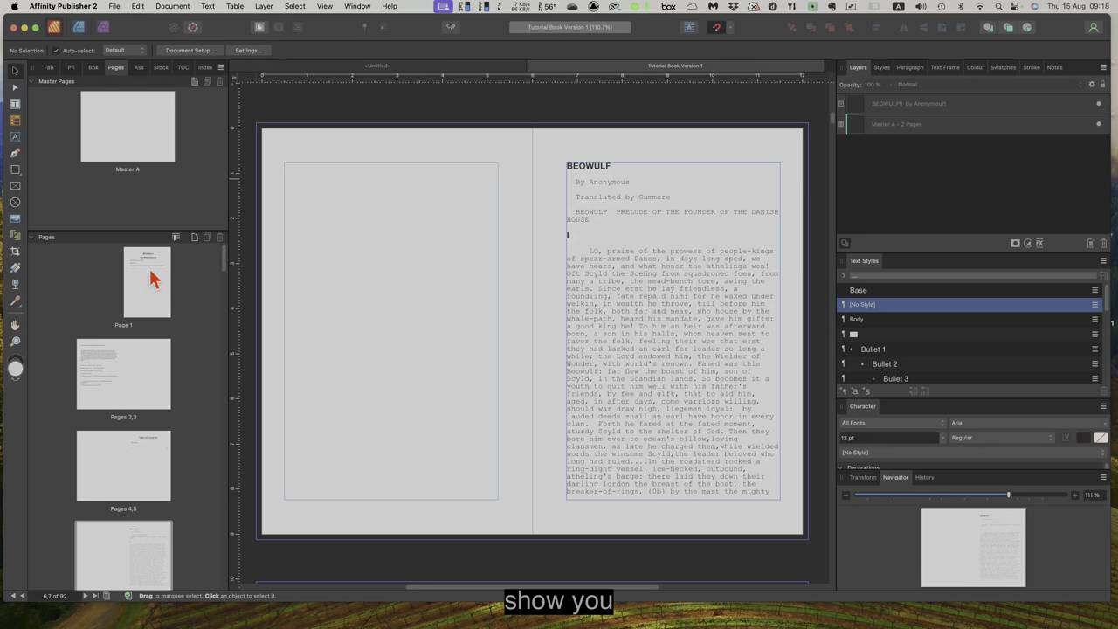
pyautogui.doubleClick(147, 276)
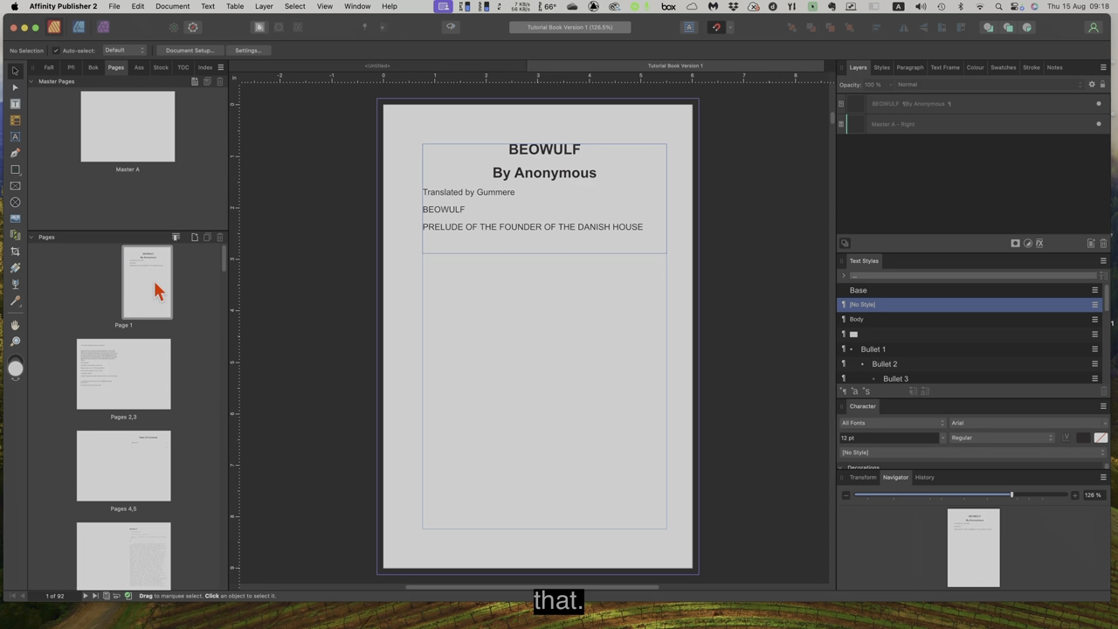
pyautogui.doubleClick(125, 140)
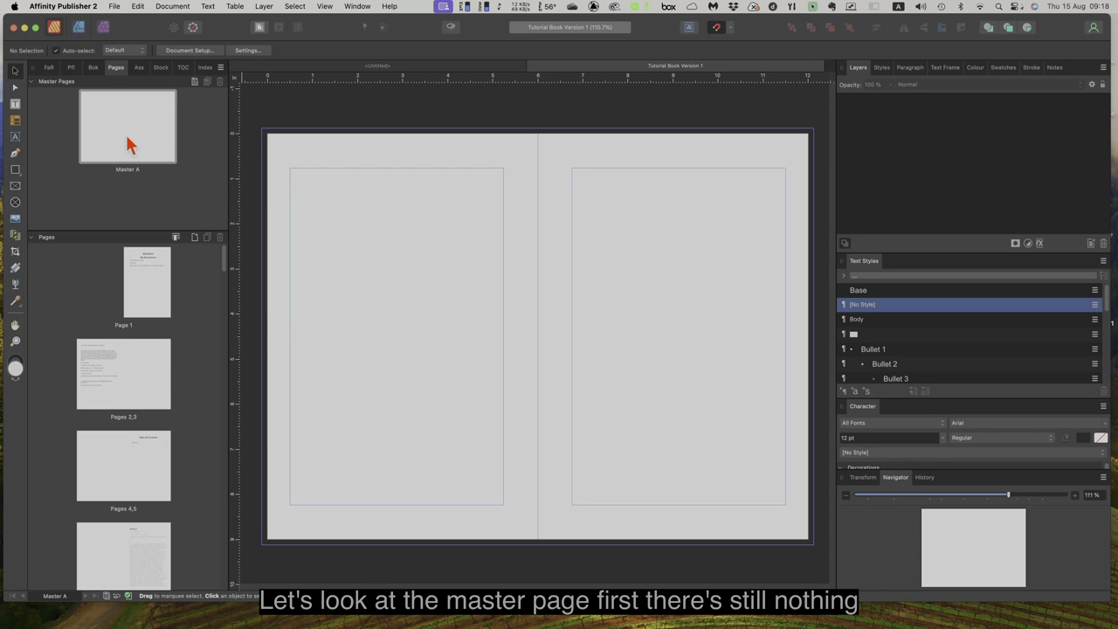
pyautogui.doubleClick(146, 288)
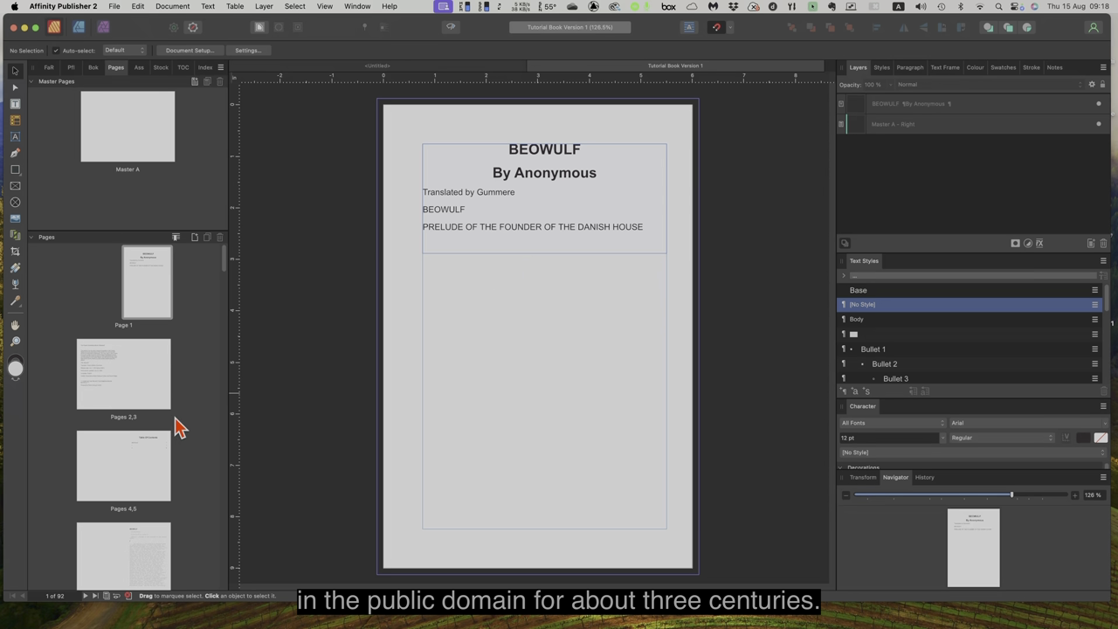
# Step: Browse the Gutenberg front matter and Table Of Contents to the story's opening spread 6–7
pyautogui.doubleClick(107, 374)
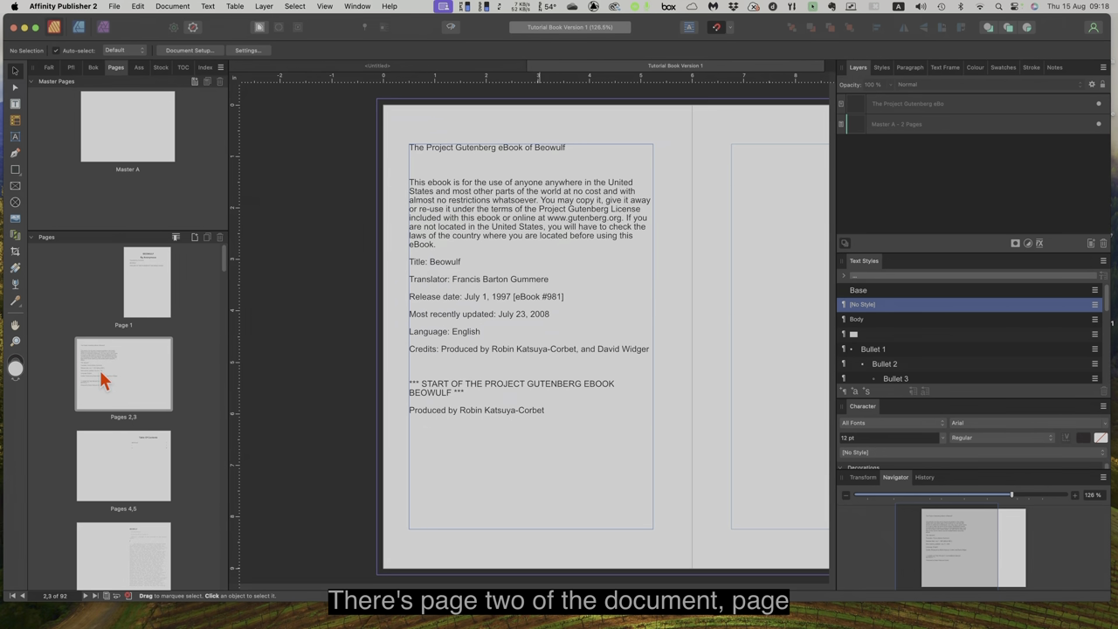
pyautogui.doubleClick(150, 378)
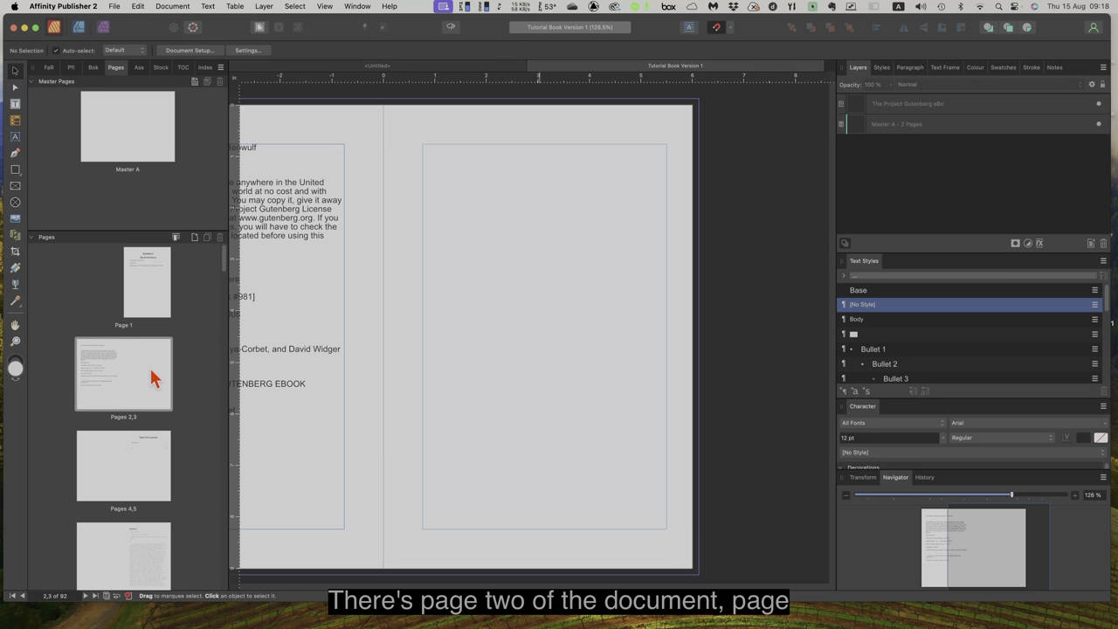
pyautogui.doubleClick(96, 461)
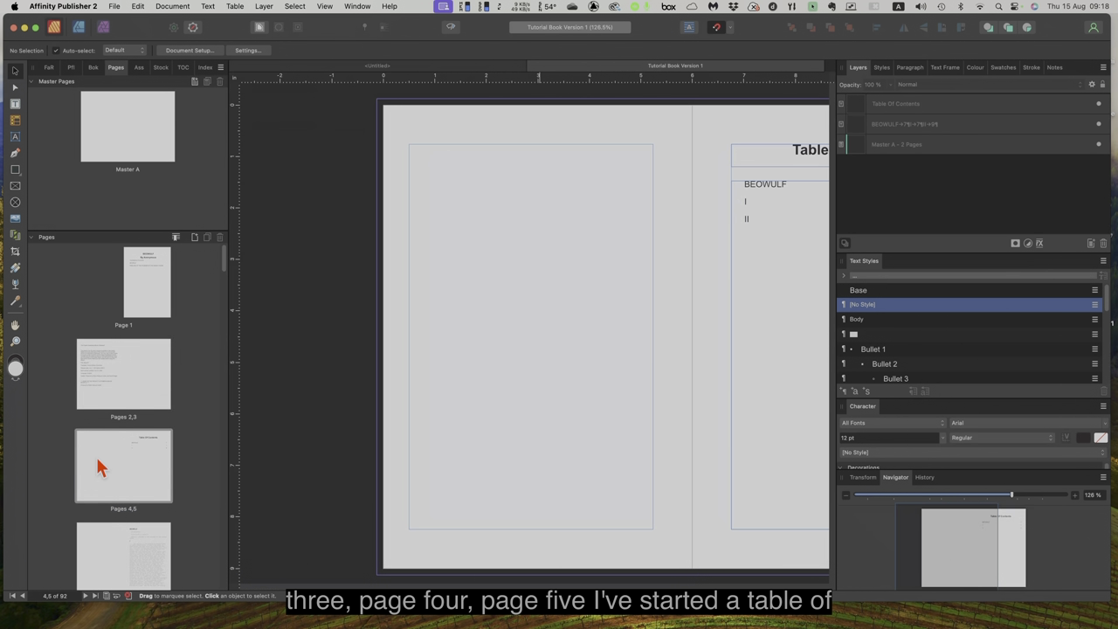
pyautogui.doubleClick(151, 469)
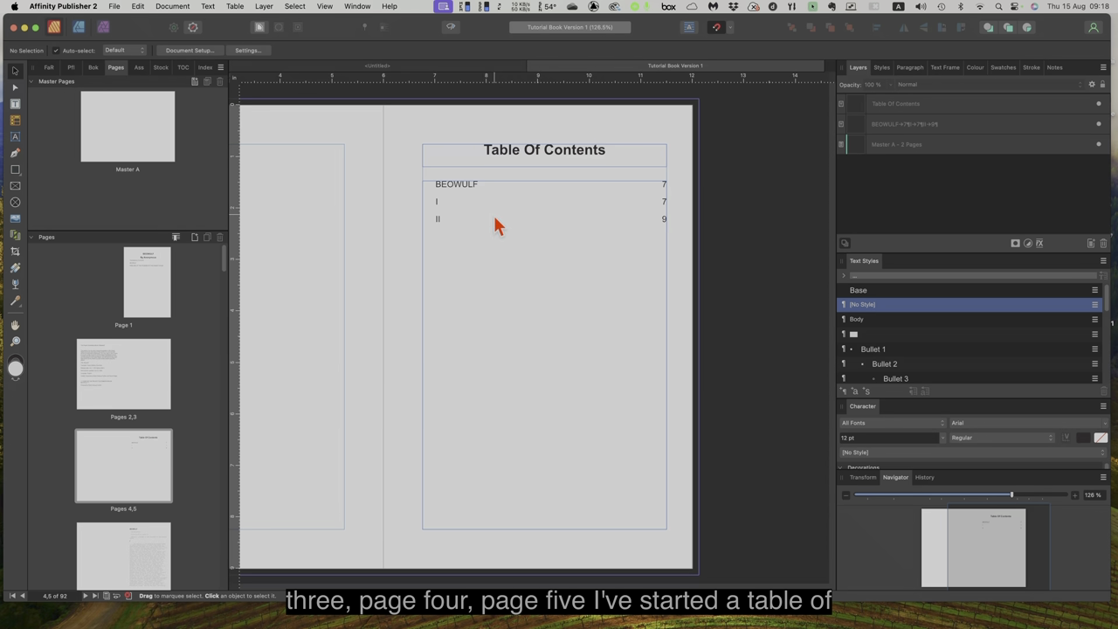
pyautogui.scroll(-1, 129, 456)
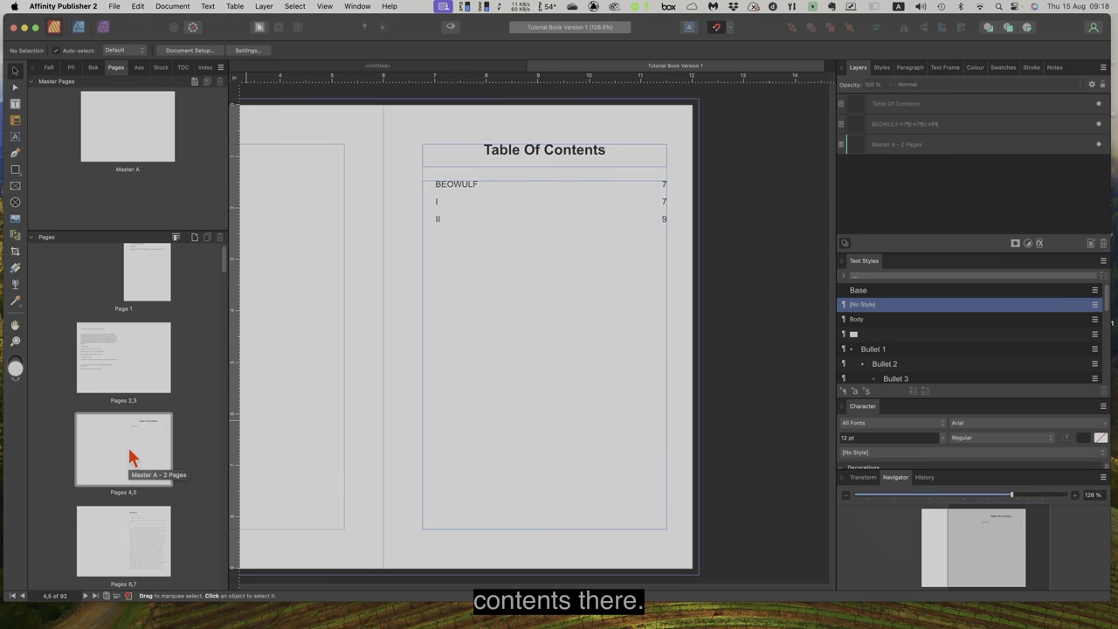
pyautogui.scroll(-2, 129, 455)
pyautogui.doubleClick(102, 495)
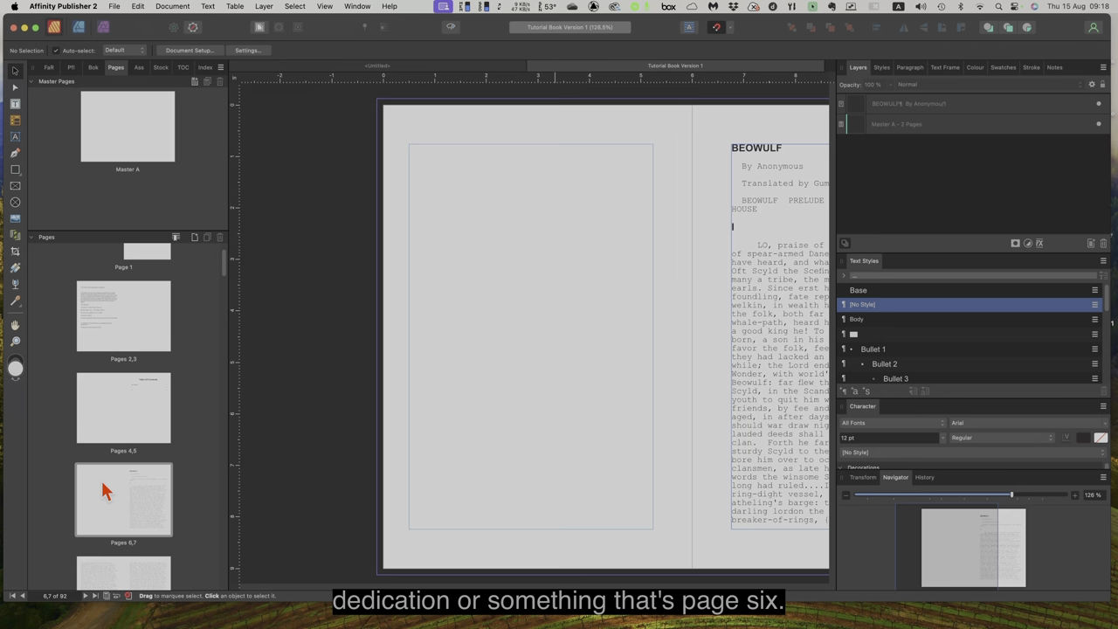
# Step: View page 7's Beowulf text, then go back to Page 1 and the credits spread 2–3
pyautogui.doubleClick(147, 505)
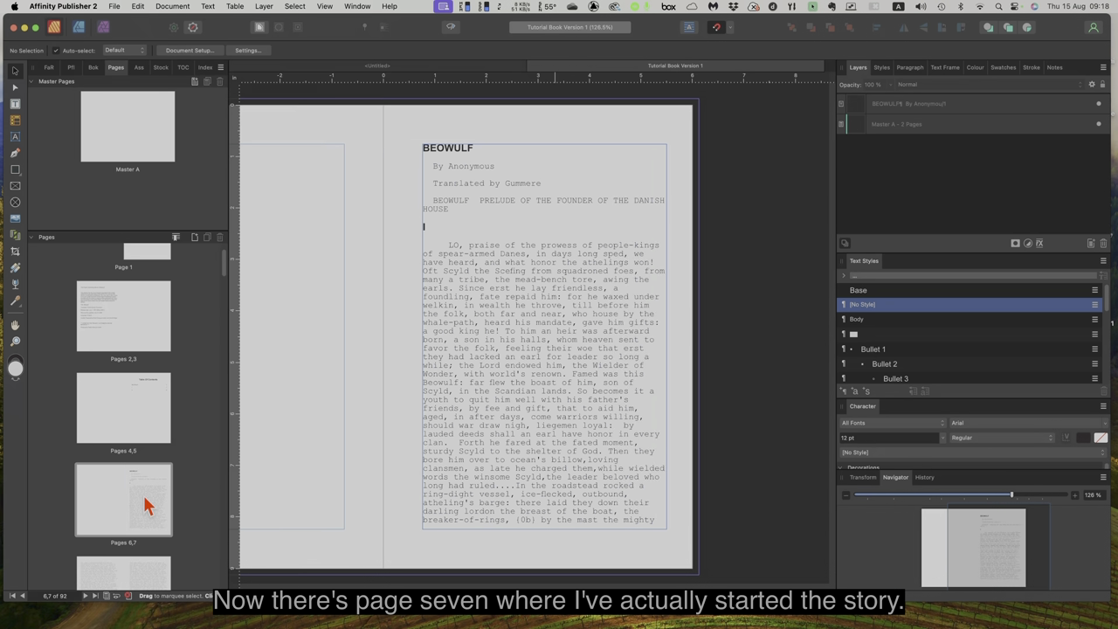
pyautogui.scroll(-3, 147, 505)
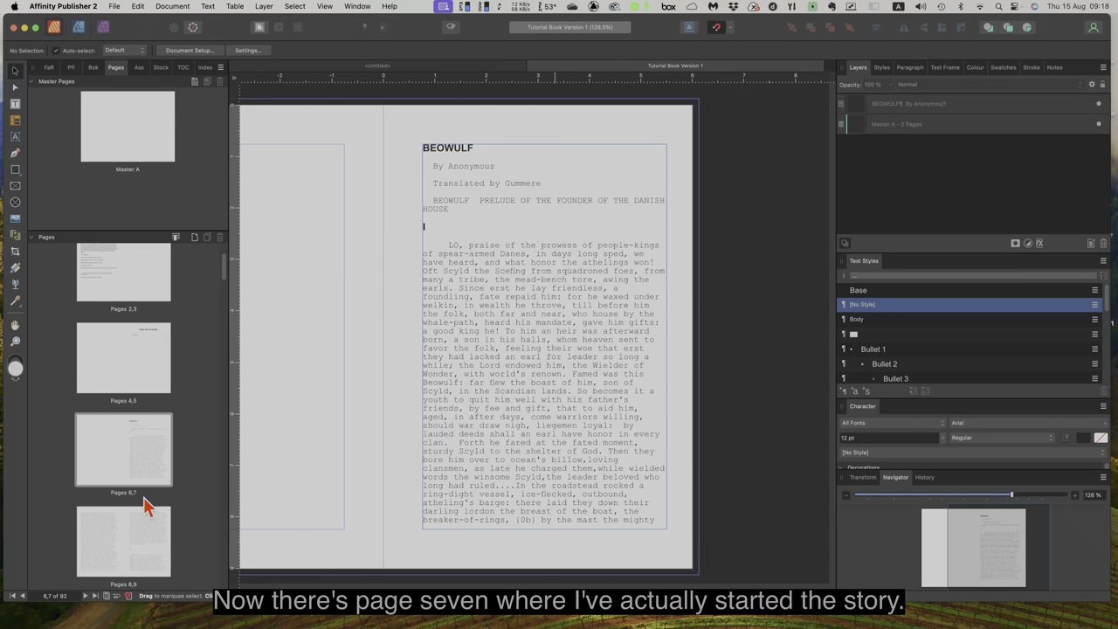
pyautogui.scroll(3, 145, 504)
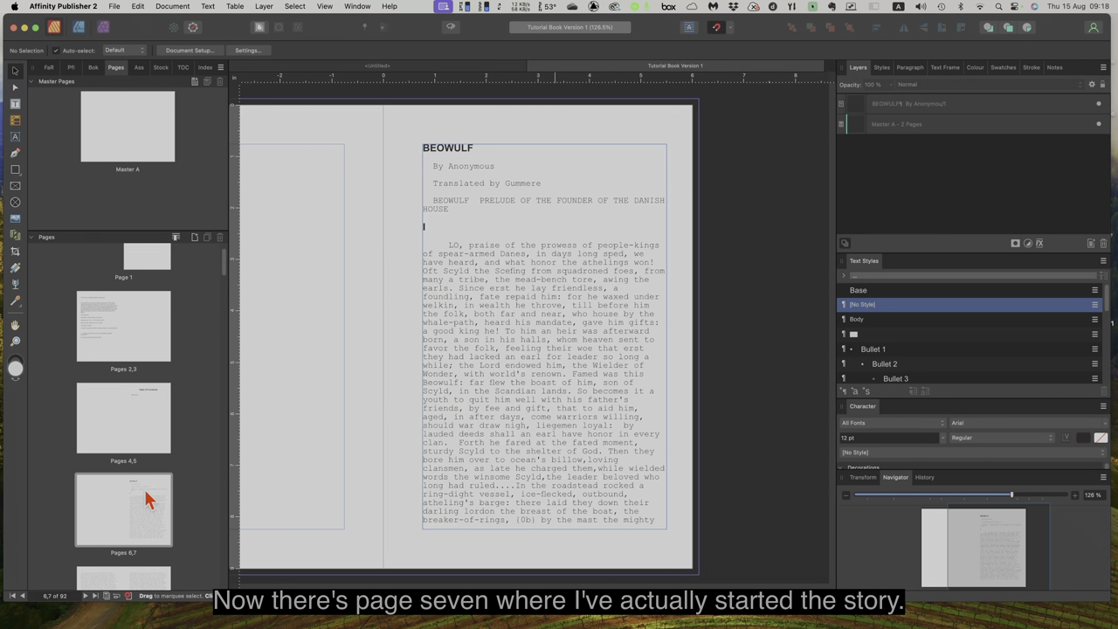
pyautogui.click(144, 259)
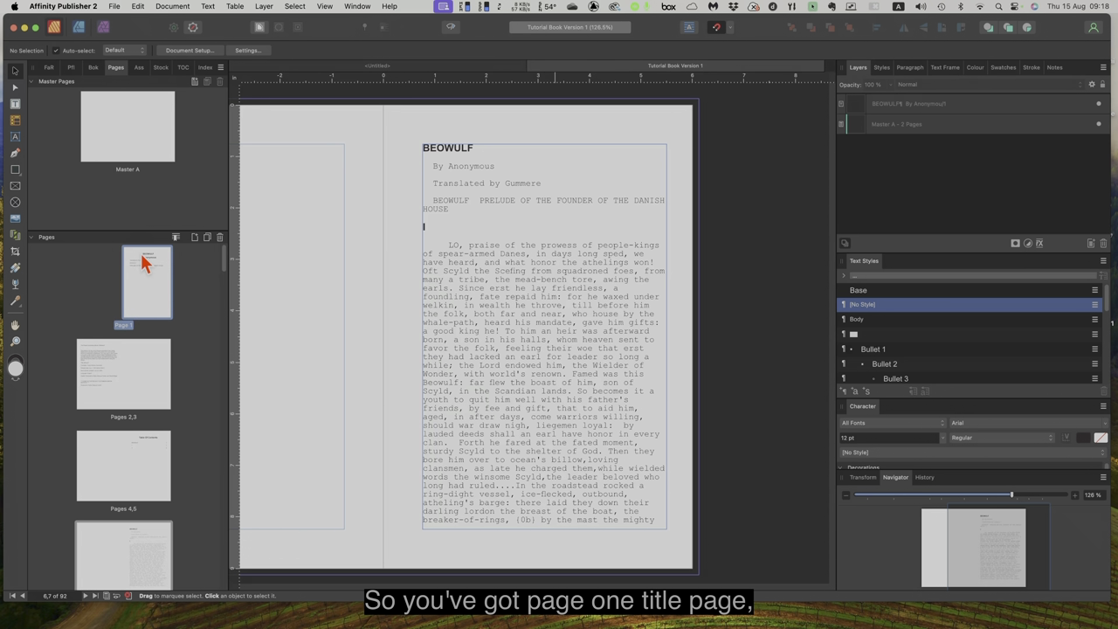
pyautogui.click(101, 376)
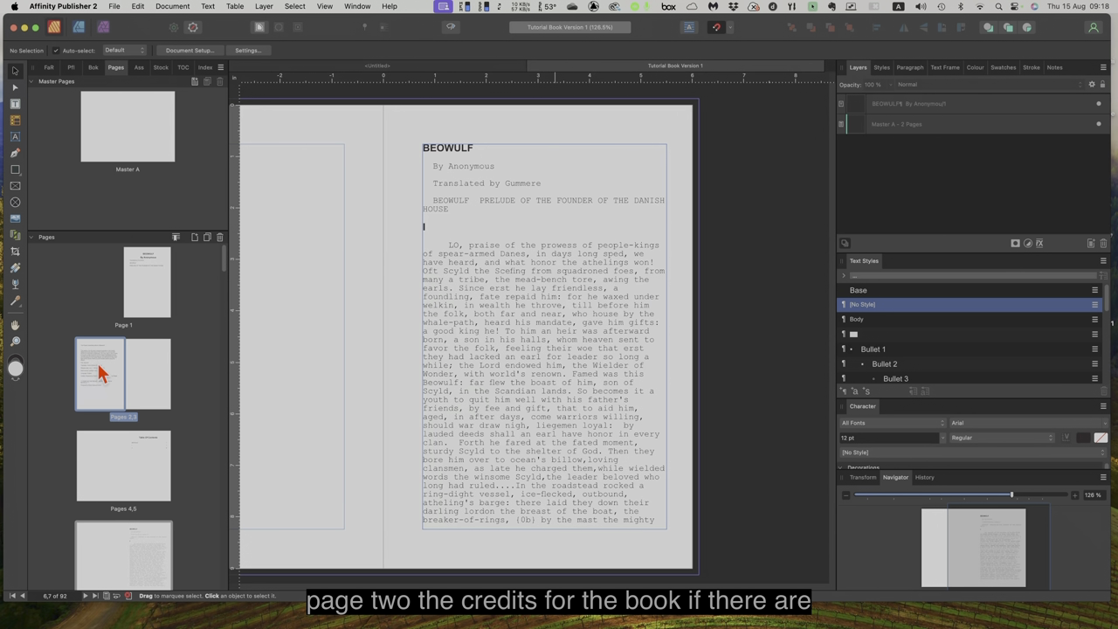
pyautogui.doubleClick(100, 380)
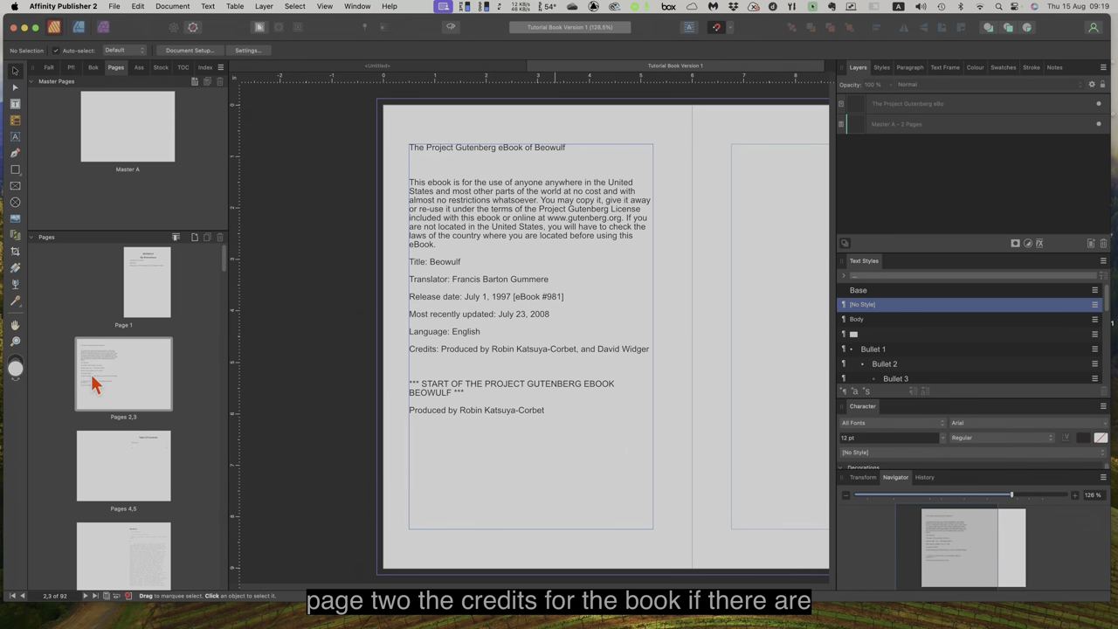
pyautogui.click(150, 387)
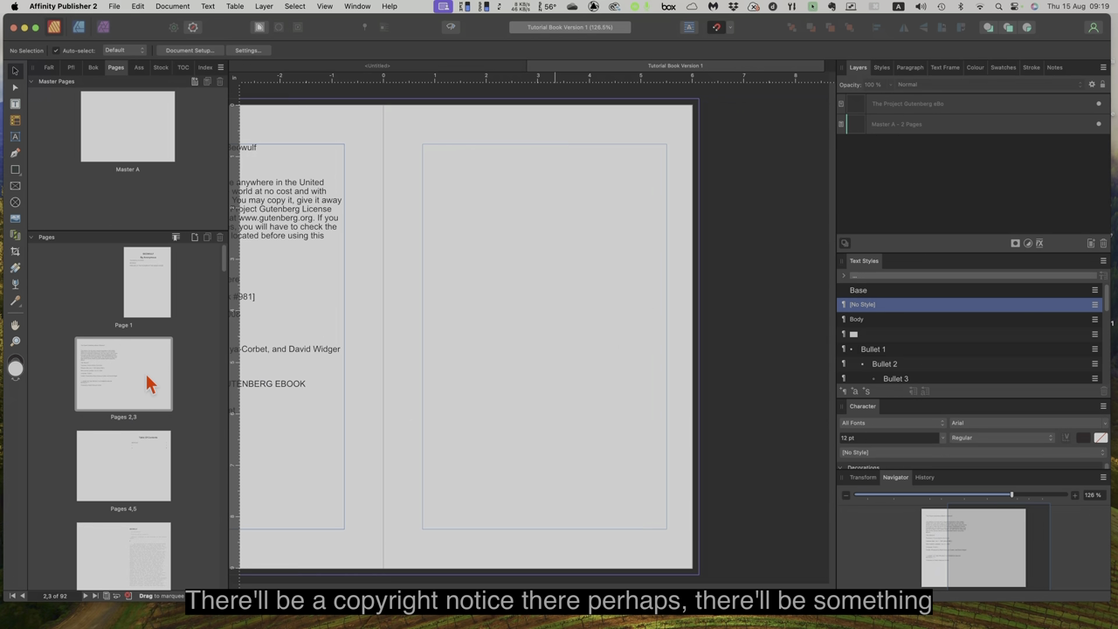
# Step: Review the Table Of Contents spread 4–5 and the BEOWULF opening spread 6–7
pyautogui.click(93, 457)
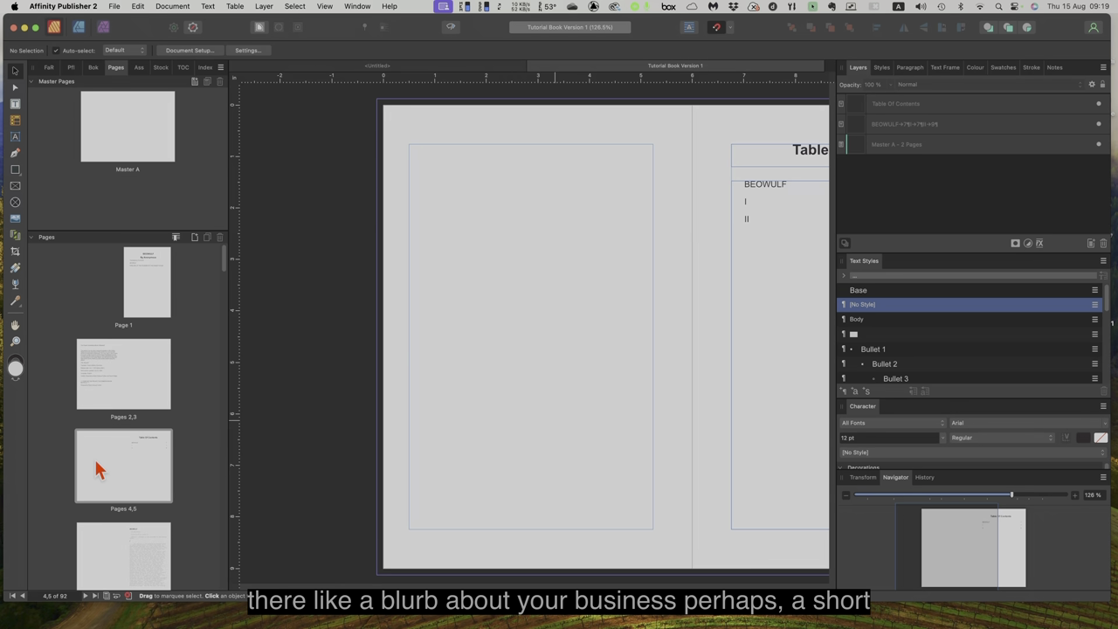
pyautogui.scroll(-3, 136, 468)
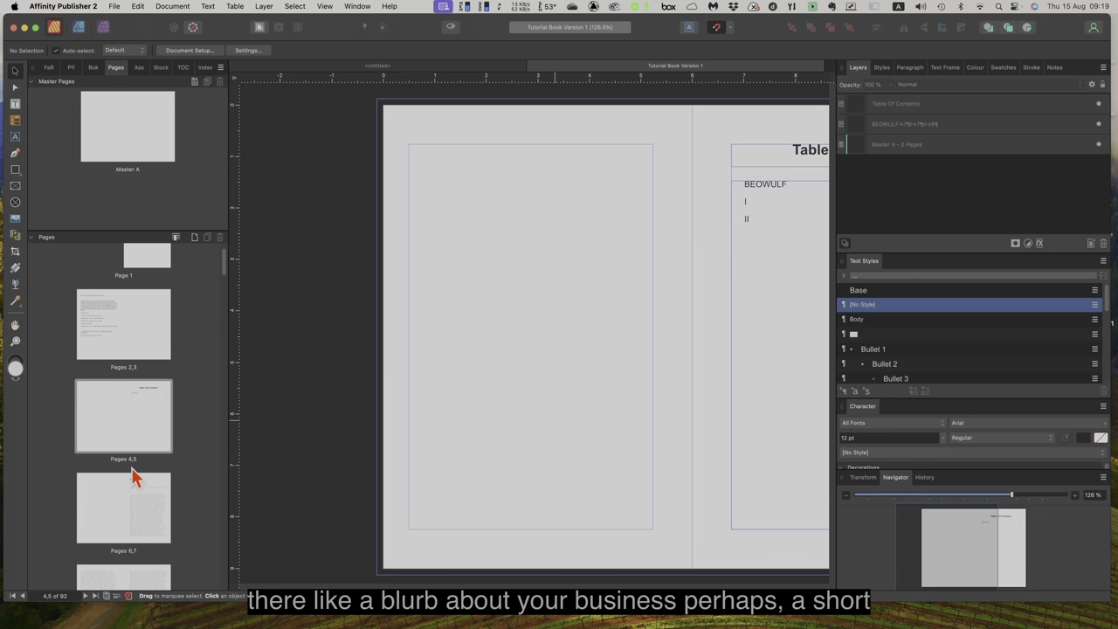
pyautogui.scroll(-2, 131, 474)
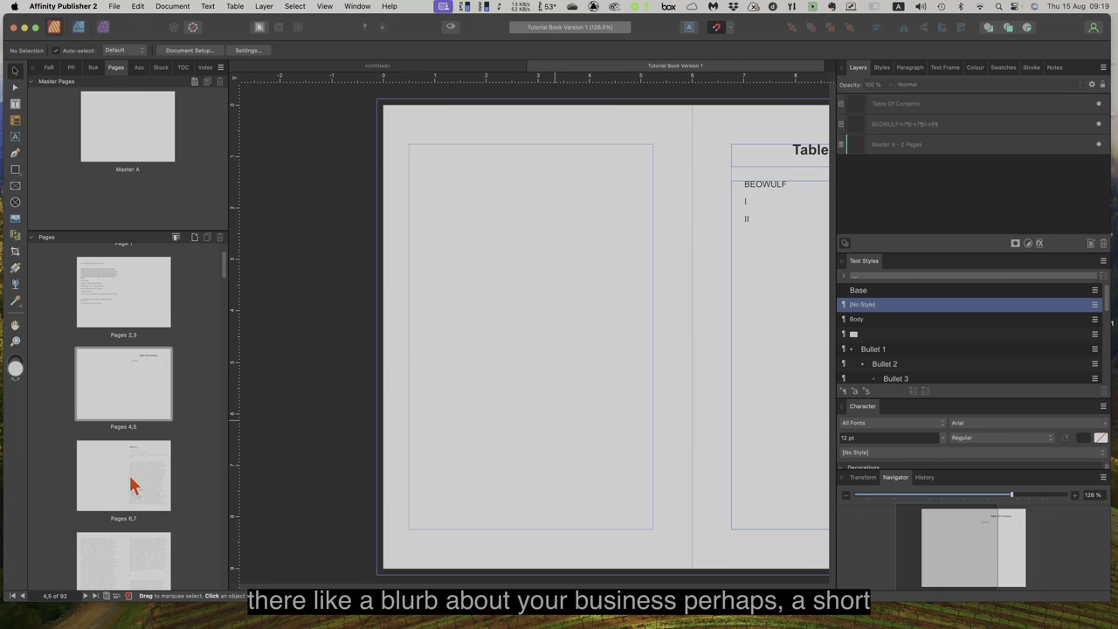
pyautogui.click(149, 384)
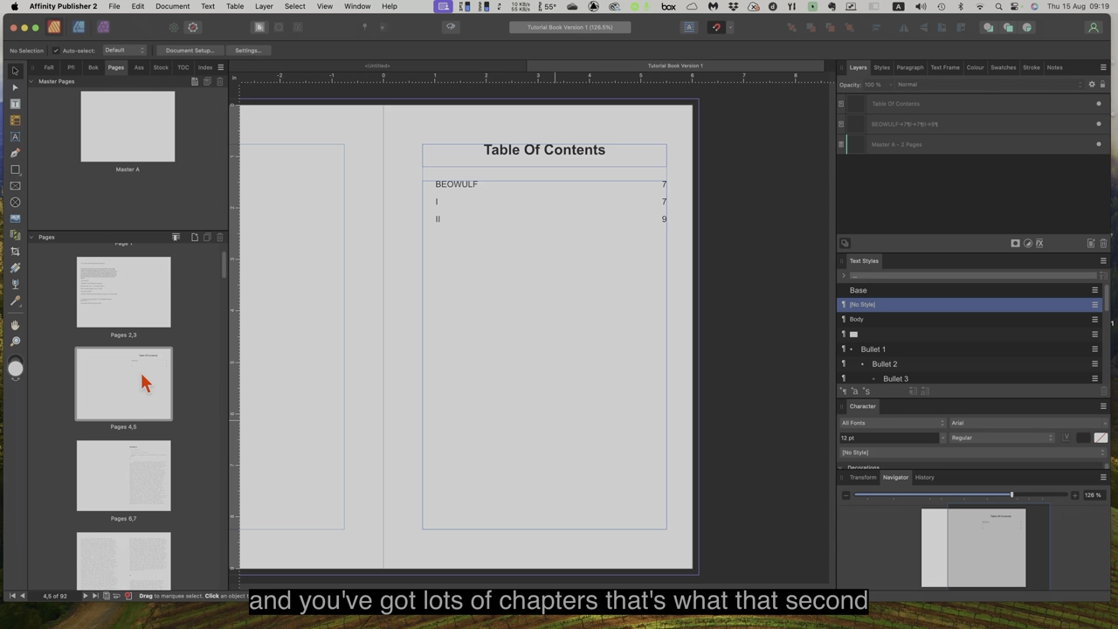
pyautogui.click(102, 483)
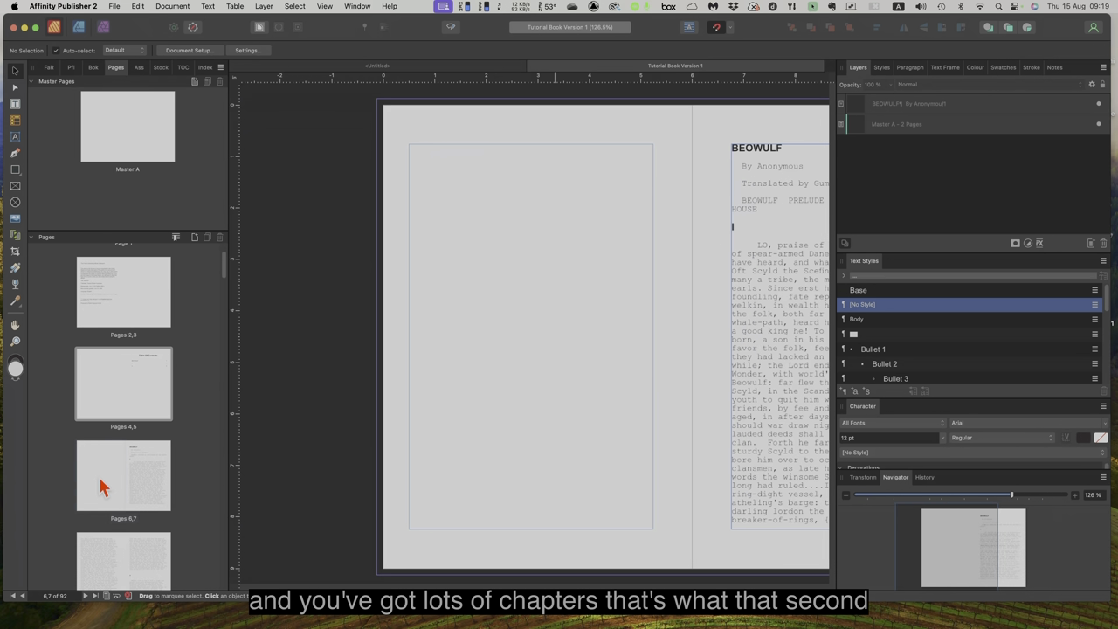
pyautogui.click(140, 391)
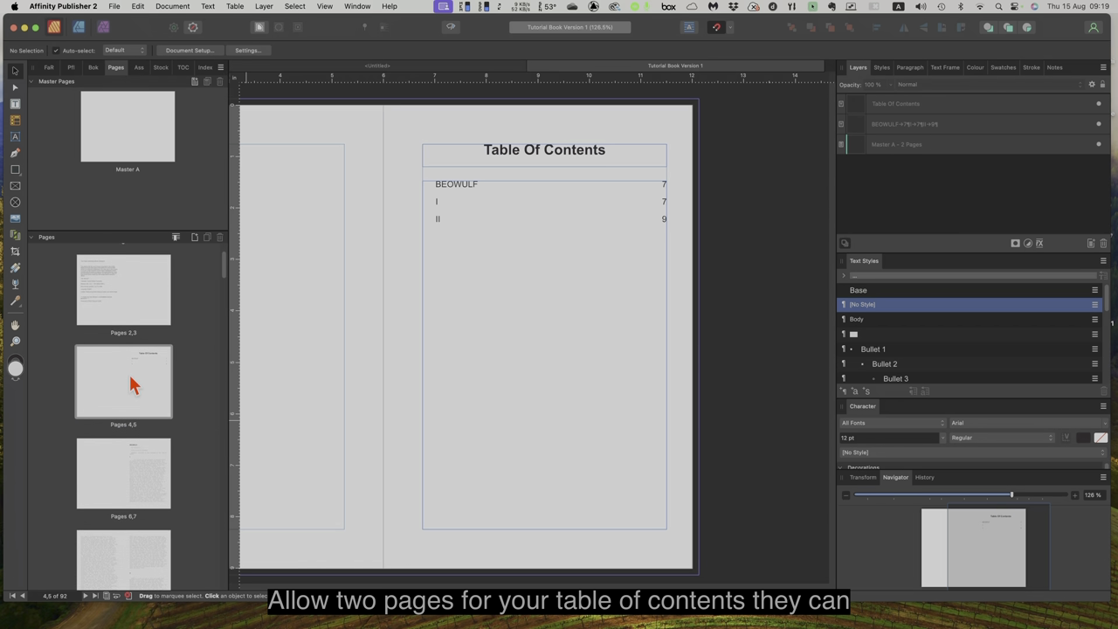
pyautogui.scroll(-3, 131, 384)
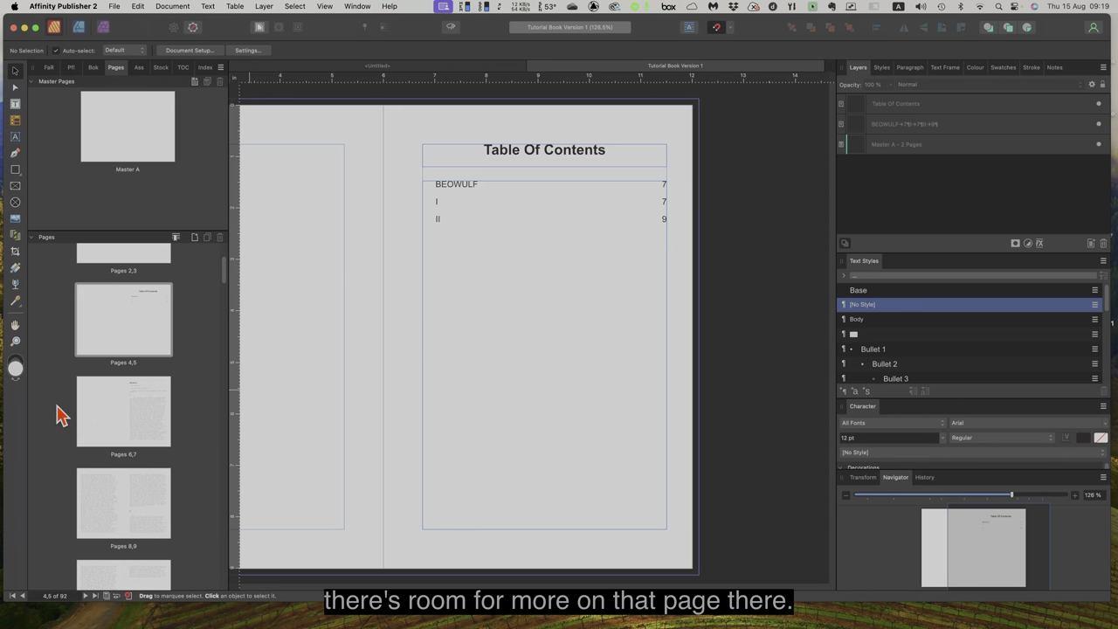
pyautogui.click(105, 414)
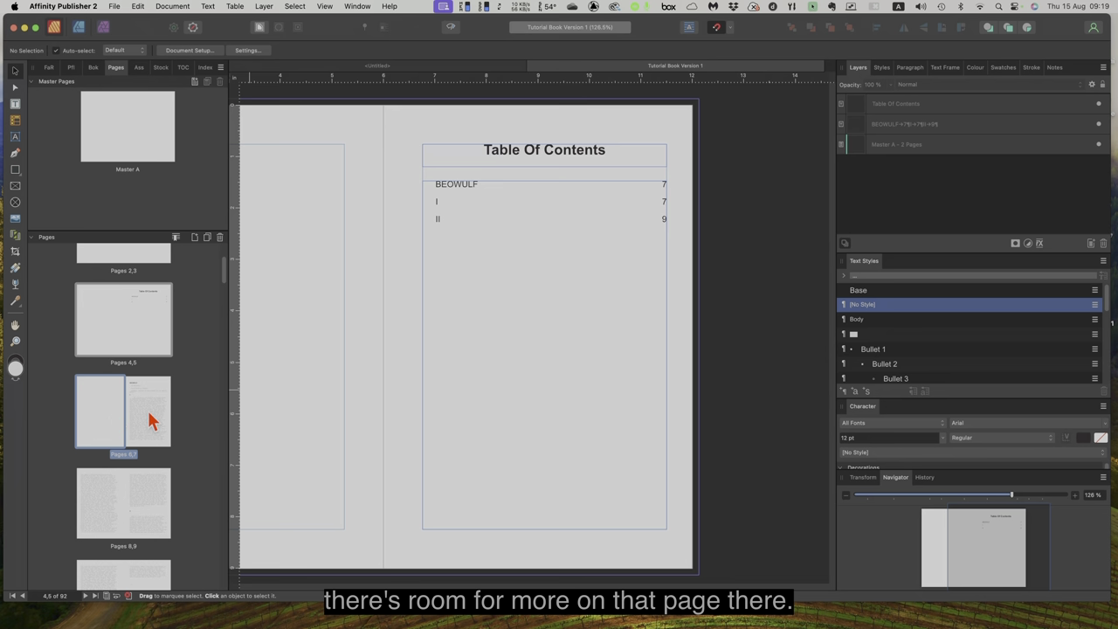
pyautogui.click(150, 420)
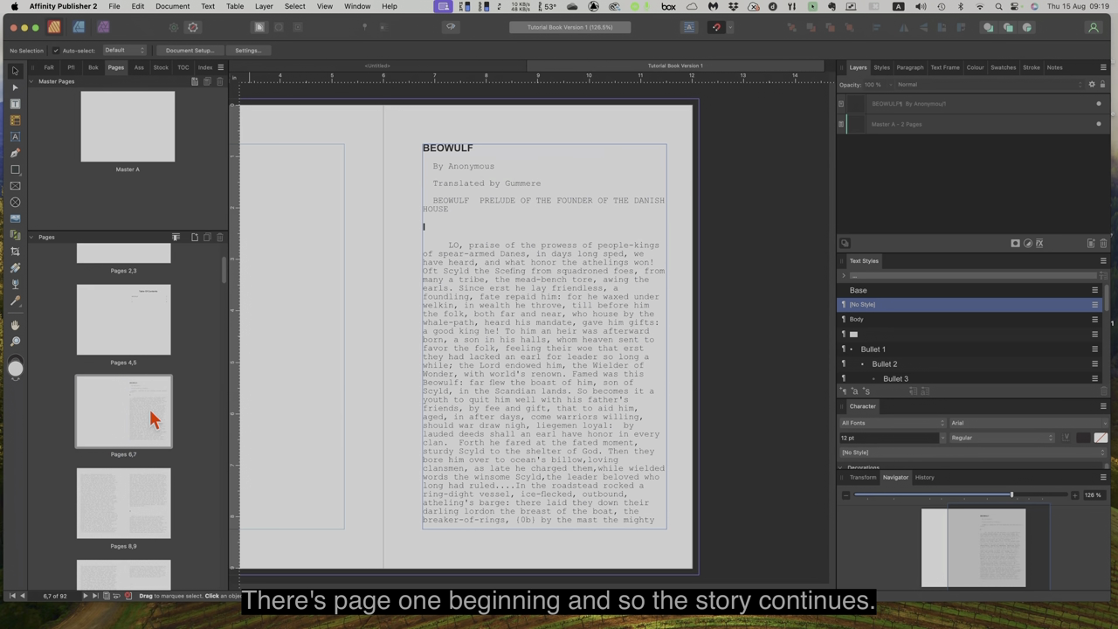
# Step: View spreads 8–9 and 10–11, where the unformatted chapter III heading begins
pyautogui.click(100, 494)
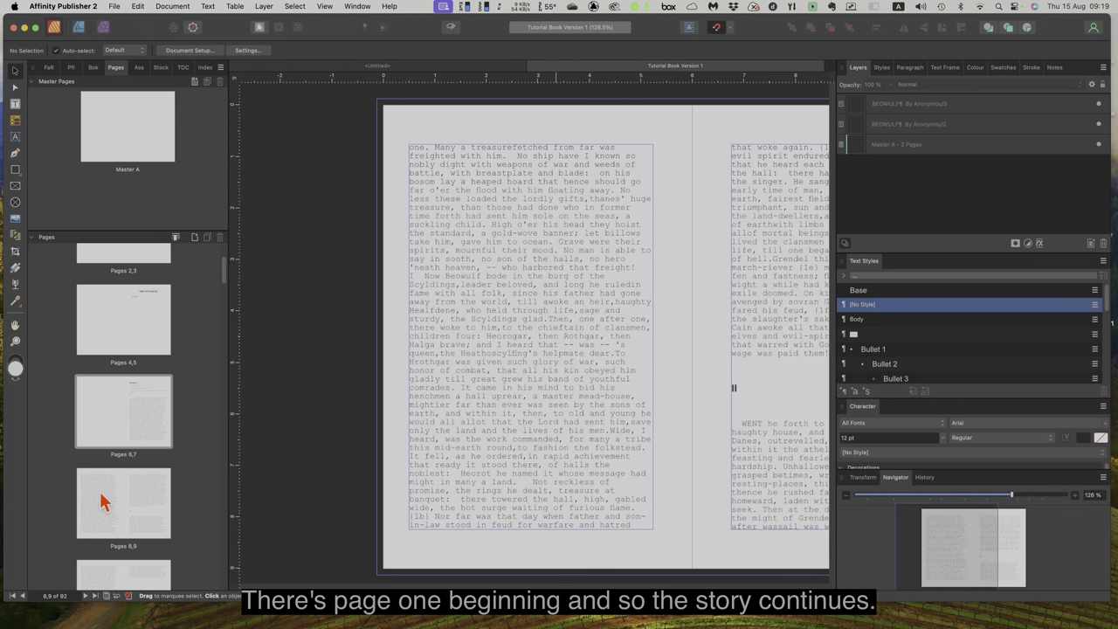
pyautogui.click(149, 511)
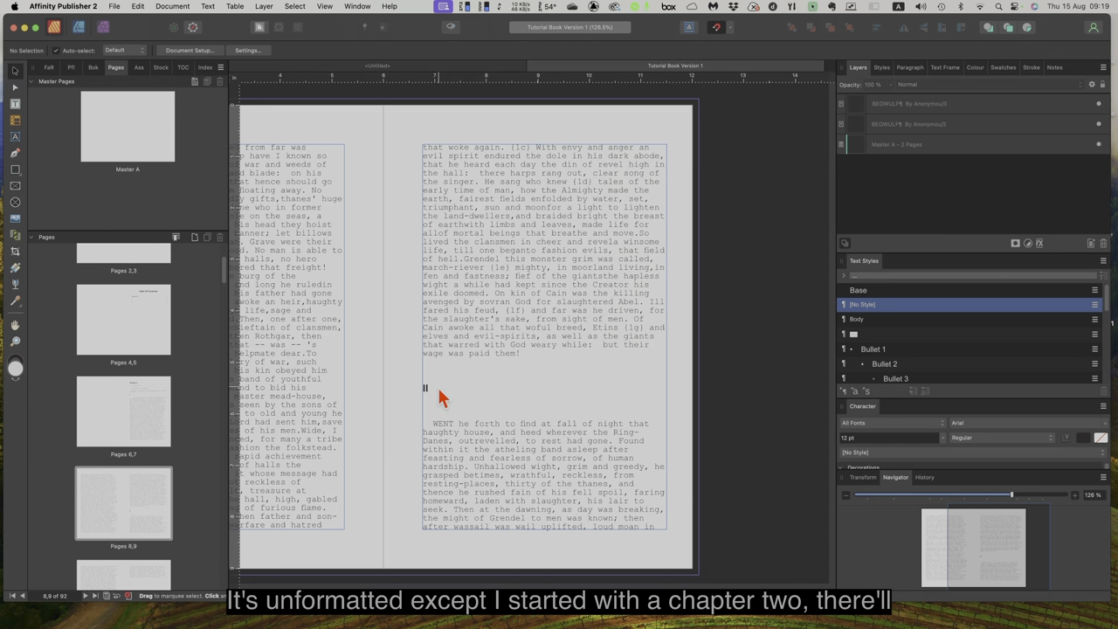
pyautogui.scroll(-5, 140, 505)
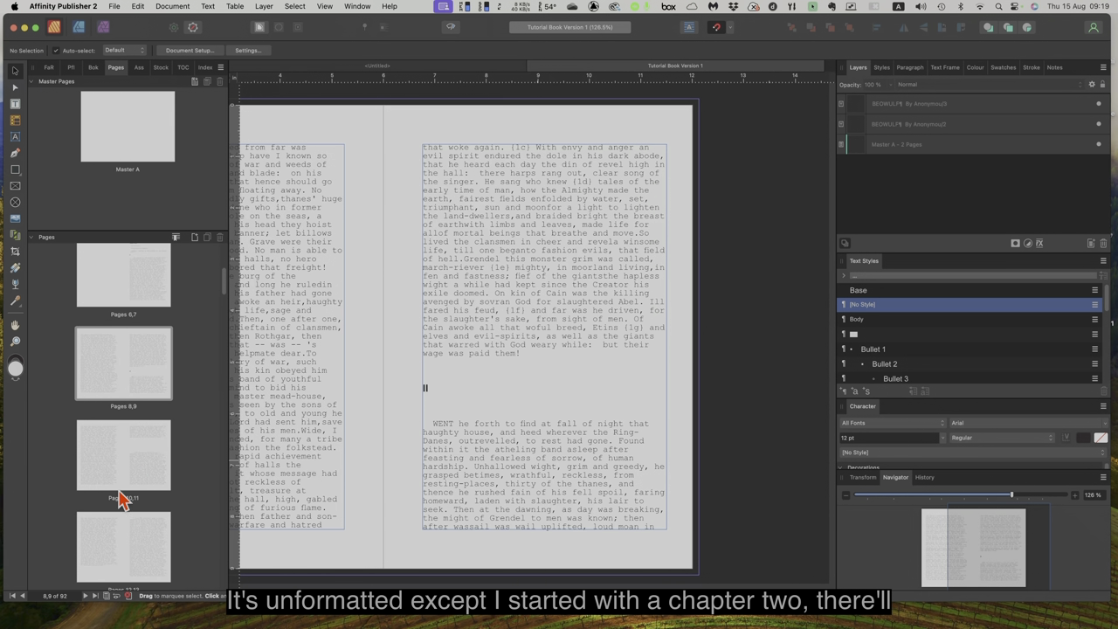
pyautogui.click(111, 453)
pyautogui.click(151, 459)
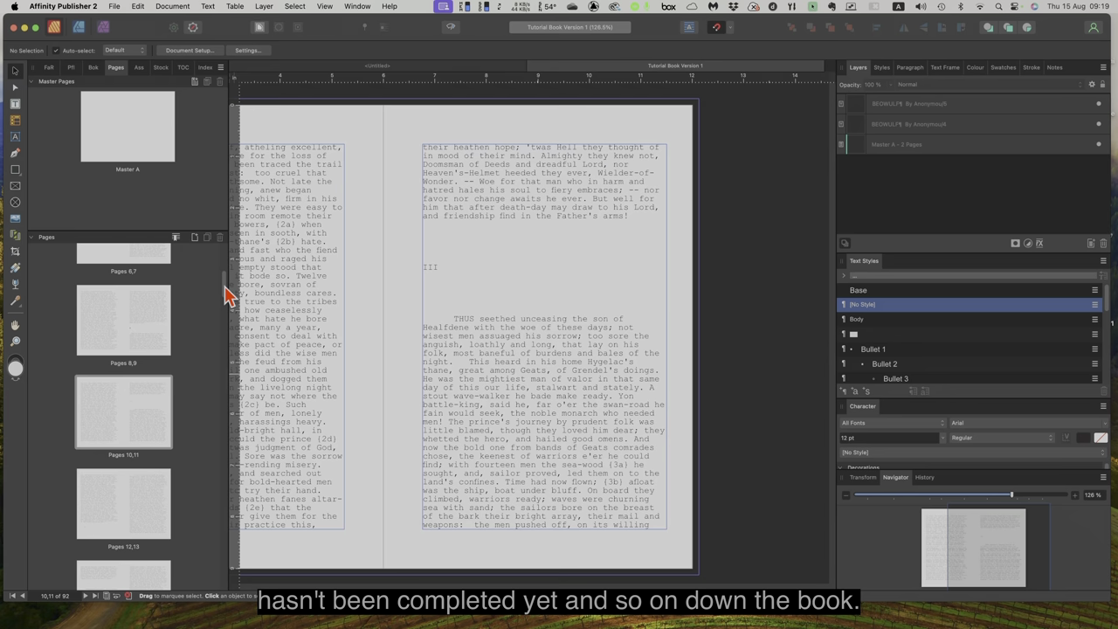
# Step: Review the closing pages: page 92 and spreads 90–91 and 88–89
pyautogui.moveTo(225, 294); pyautogui.dragTo(229, 582)
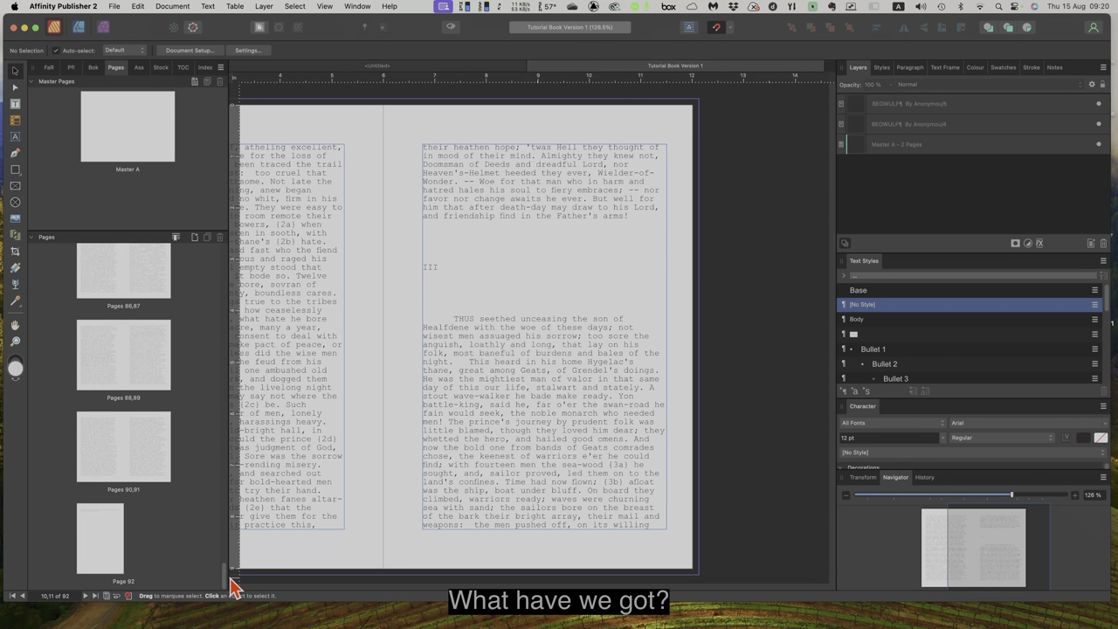
pyautogui.click(96, 539)
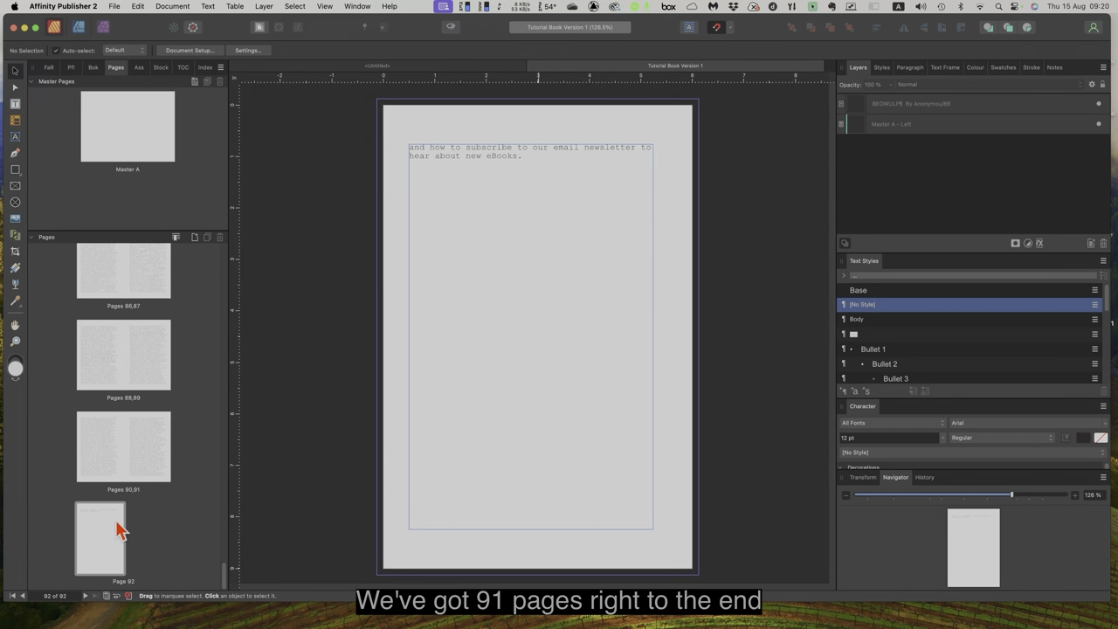
pyautogui.click(146, 461)
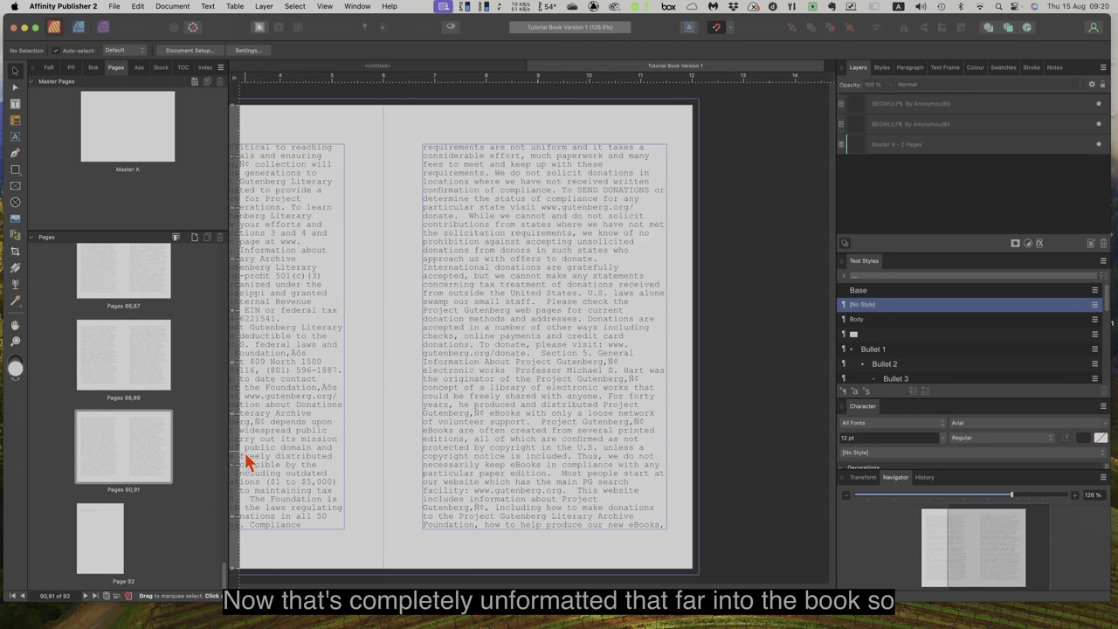
pyautogui.click(103, 353)
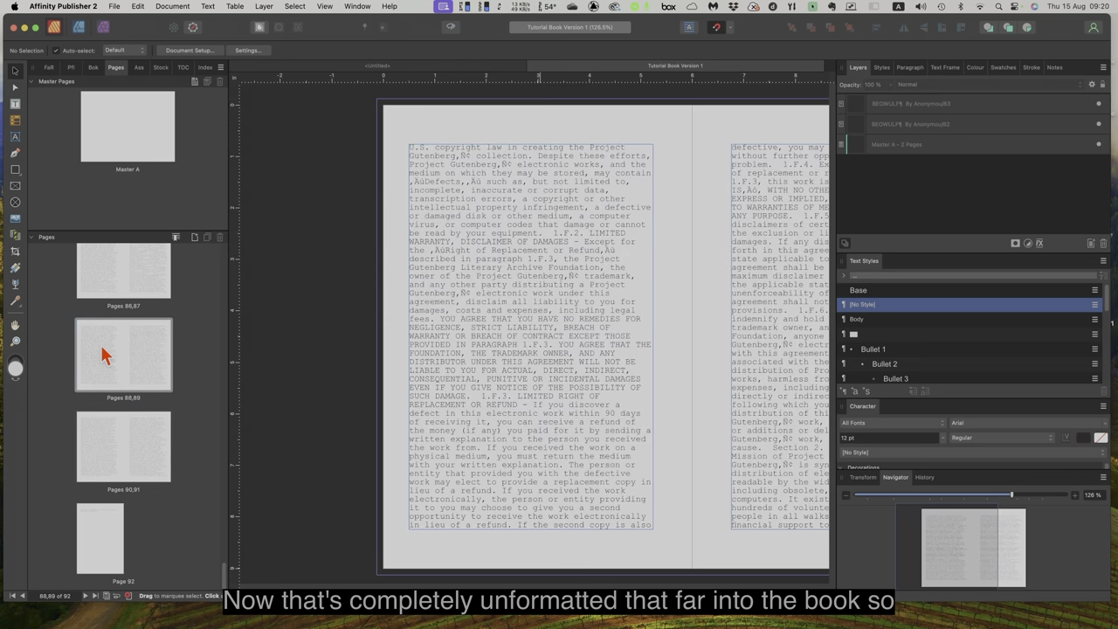
pyautogui.click(147, 359)
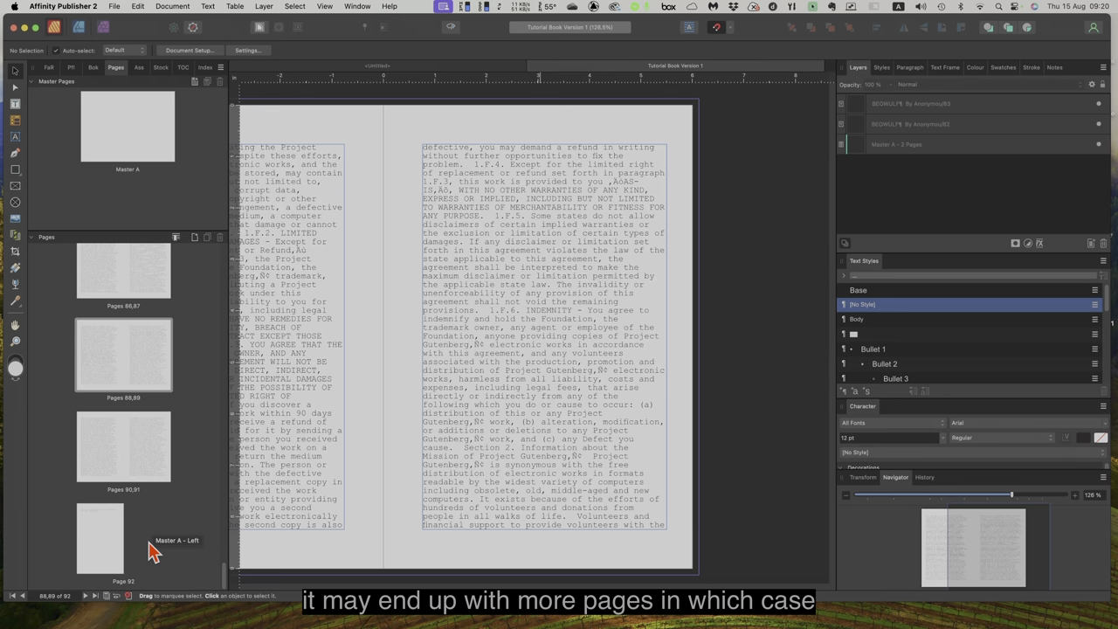
pyautogui.click(101, 542)
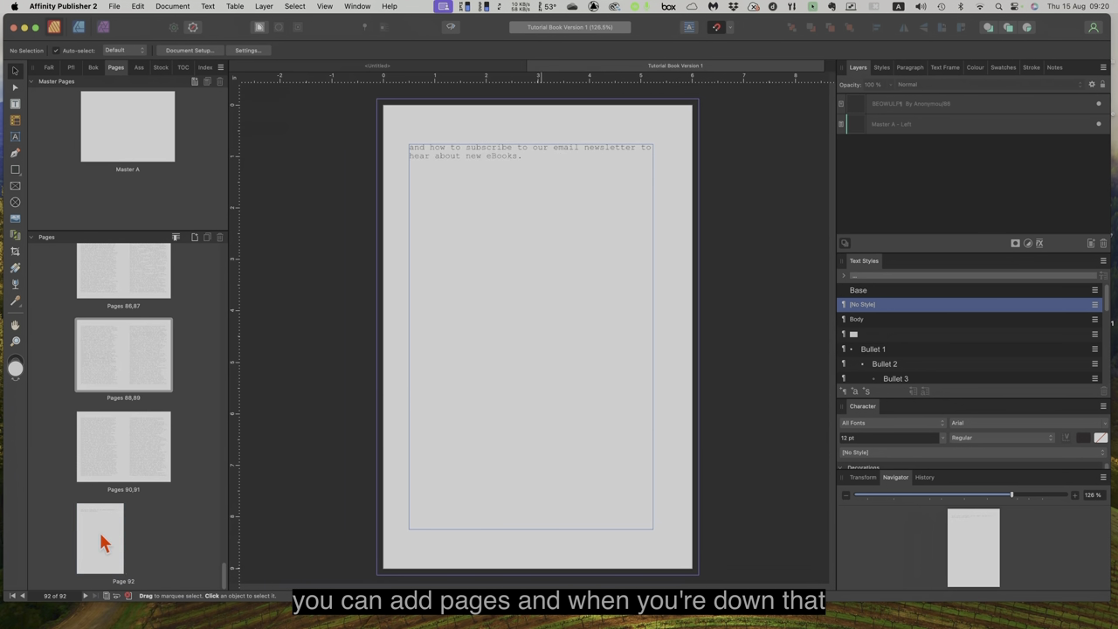
# Step: Select the text frame on page 92, then return to the Page 1 title page
pyautogui.click(492, 403)
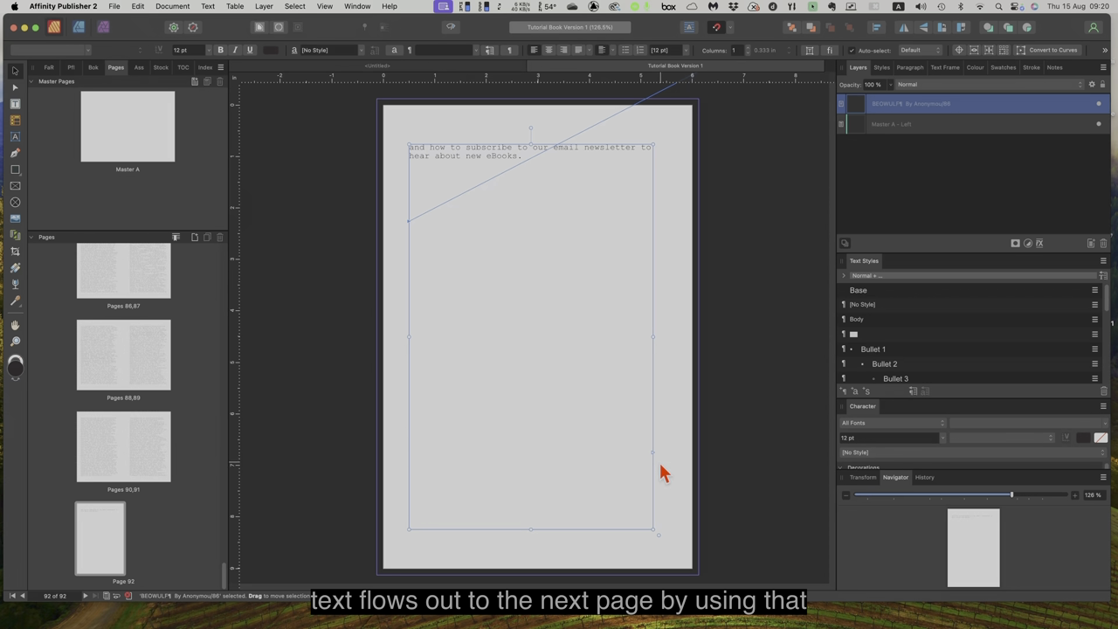
pyautogui.scroll(3, 120, 354)
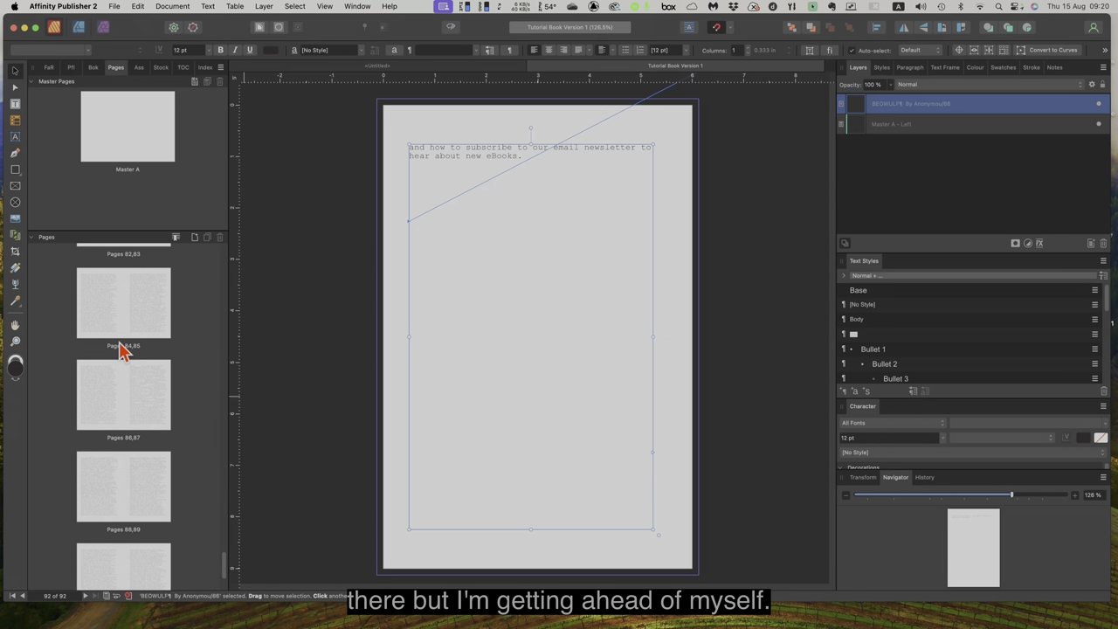
pyautogui.moveTo(229, 551); pyautogui.dragTo(224, 250)
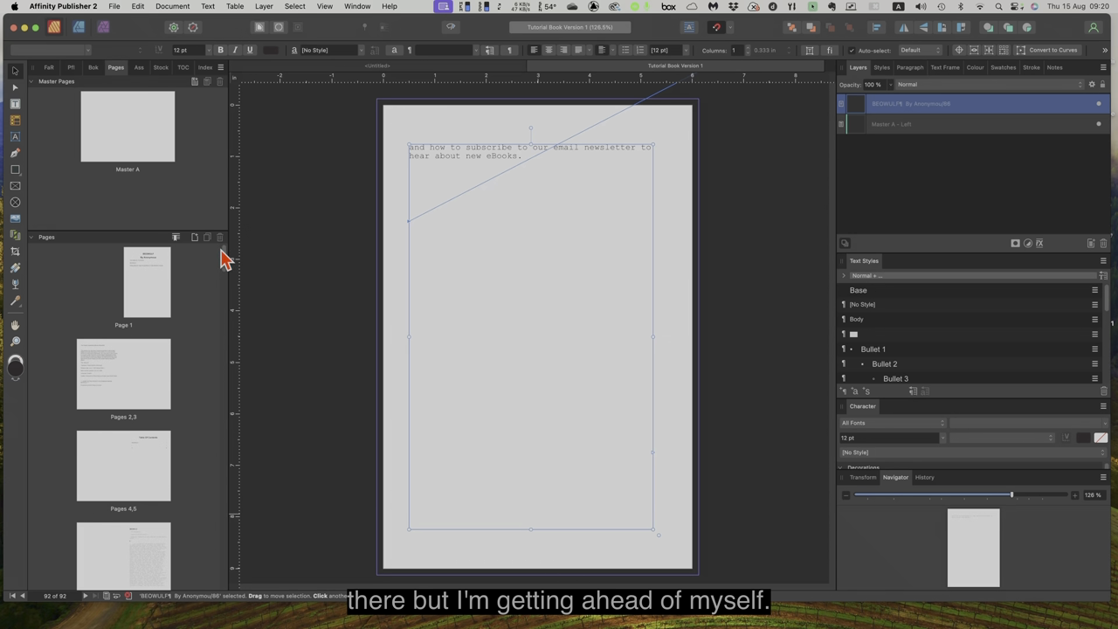
pyautogui.doubleClick(150, 297)
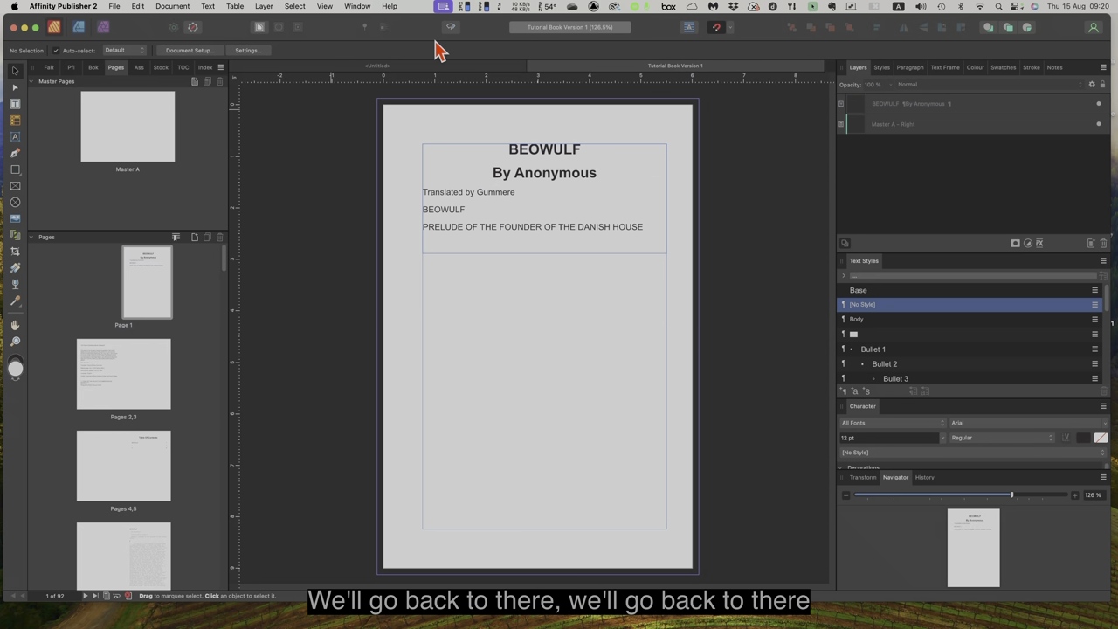
# Step: Switch between the untitled and Beowulf document tabs, then open the Master A spread for editing
pyautogui.click(423, 66)
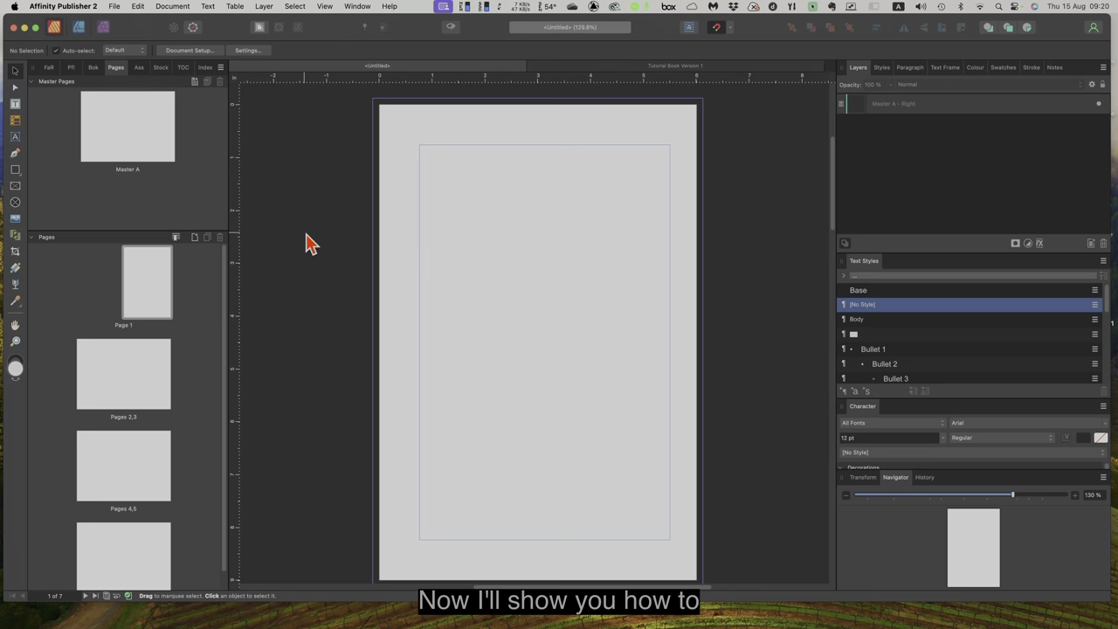
pyautogui.click(615, 68)
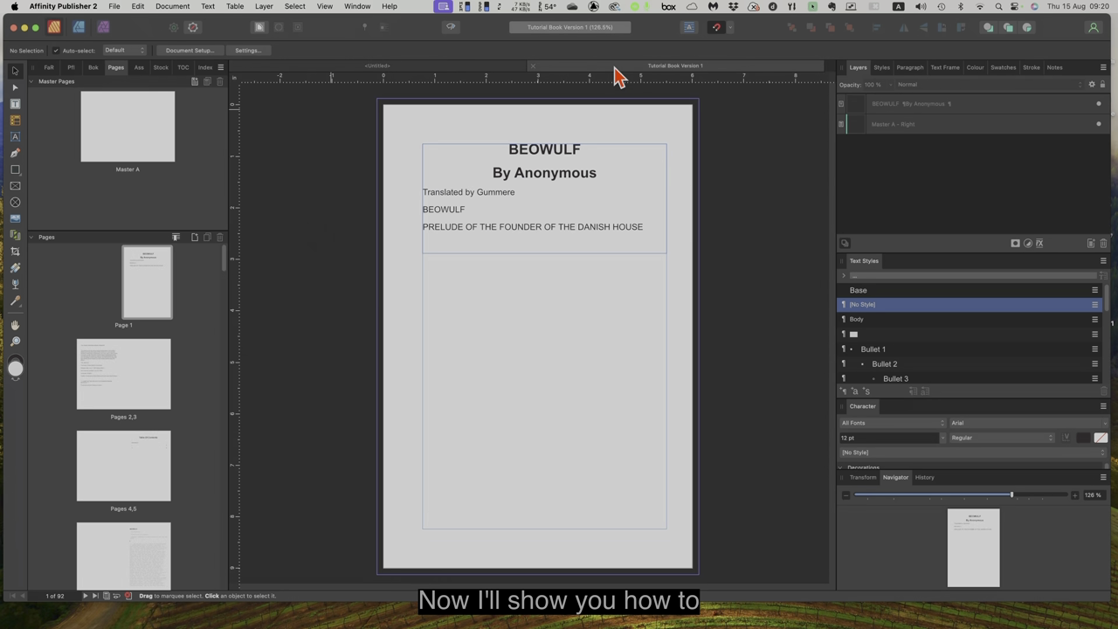
pyautogui.click(404, 70)
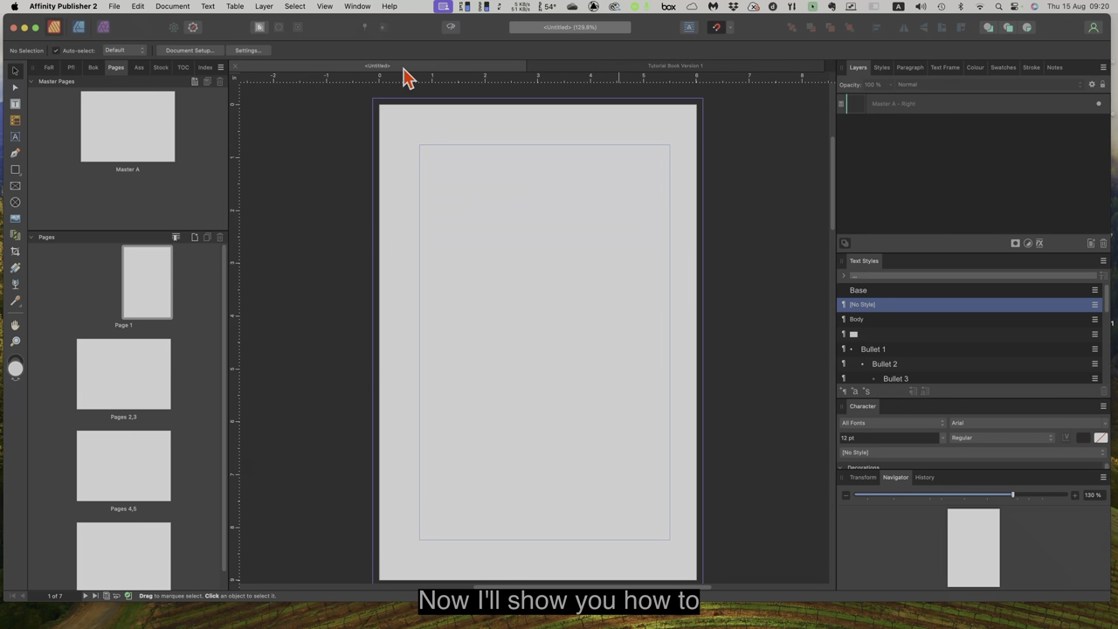
pyautogui.doubleClick(144, 285)
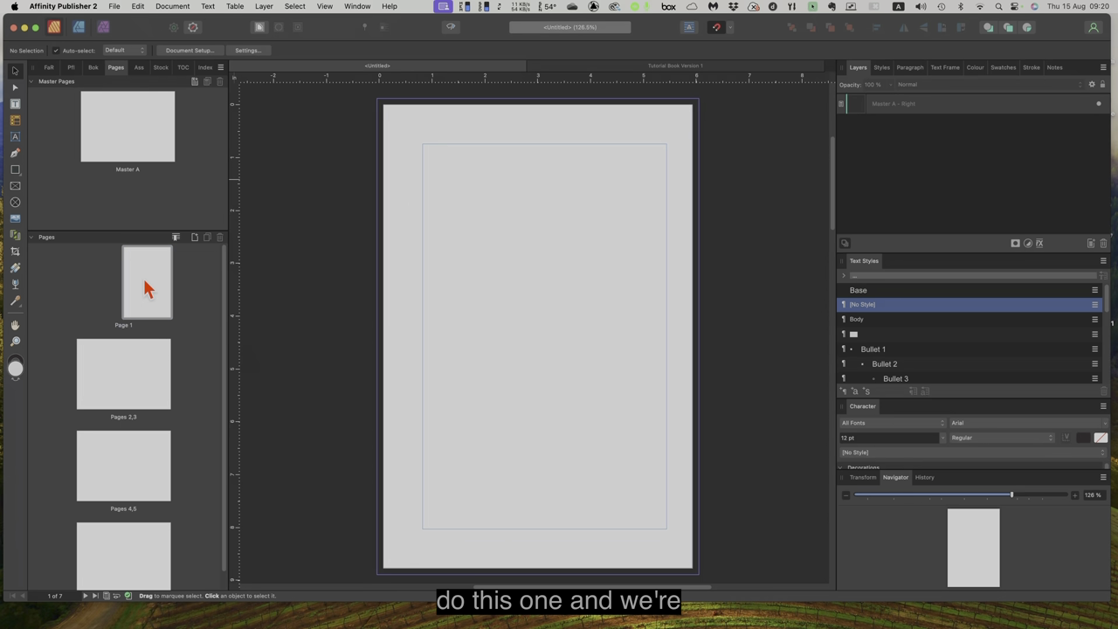
pyautogui.doubleClick(121, 138)
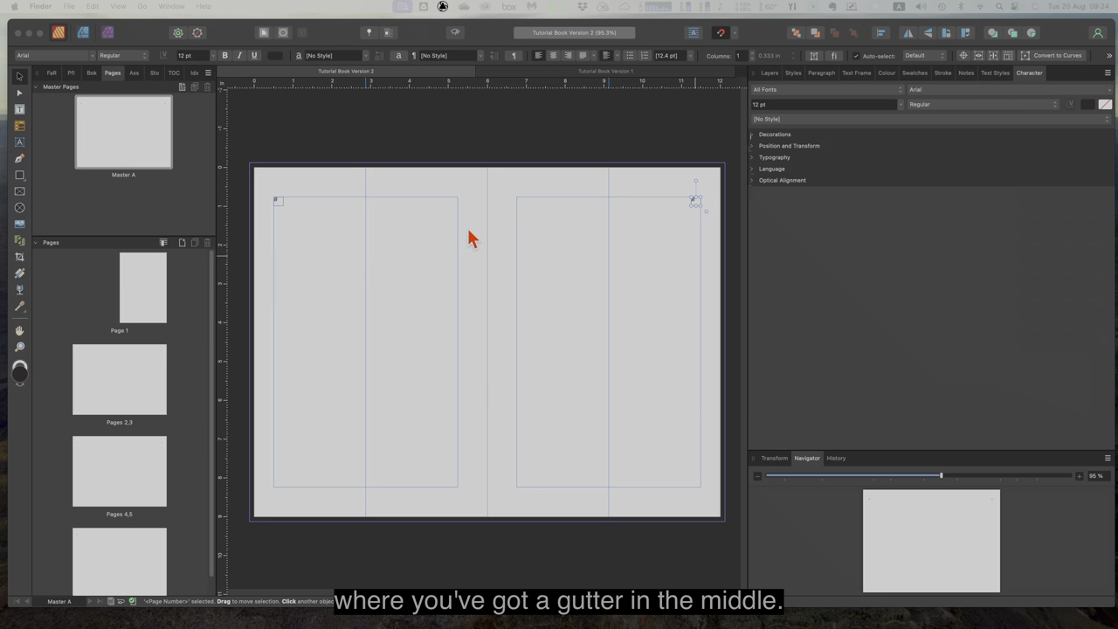
pyautogui.click(278, 202)
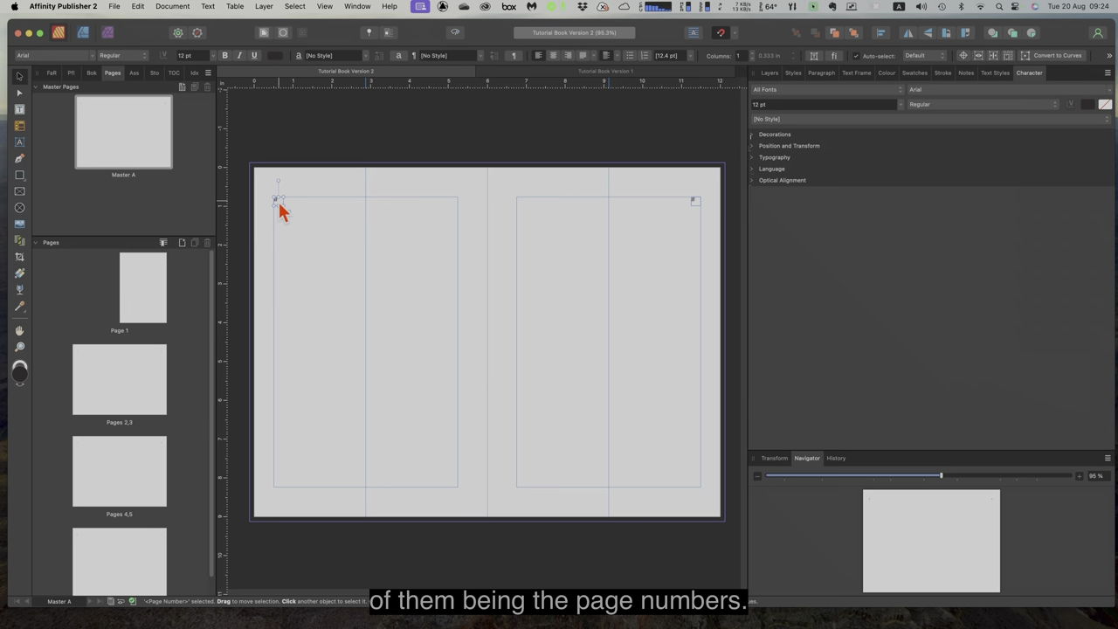
pyautogui.click(695, 203)
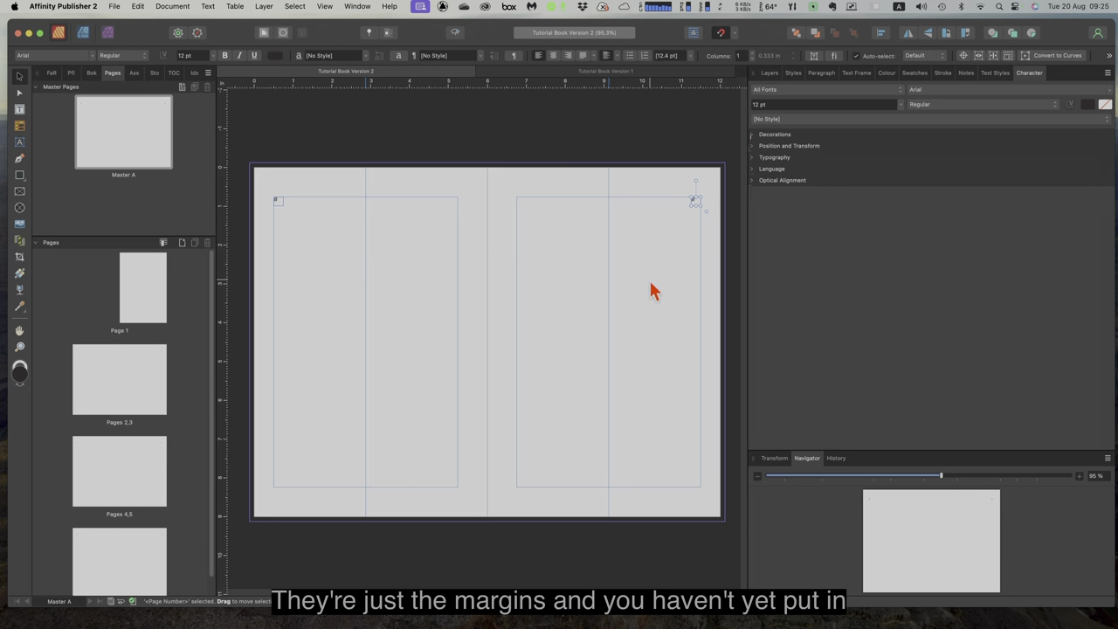
pyautogui.click(274, 199)
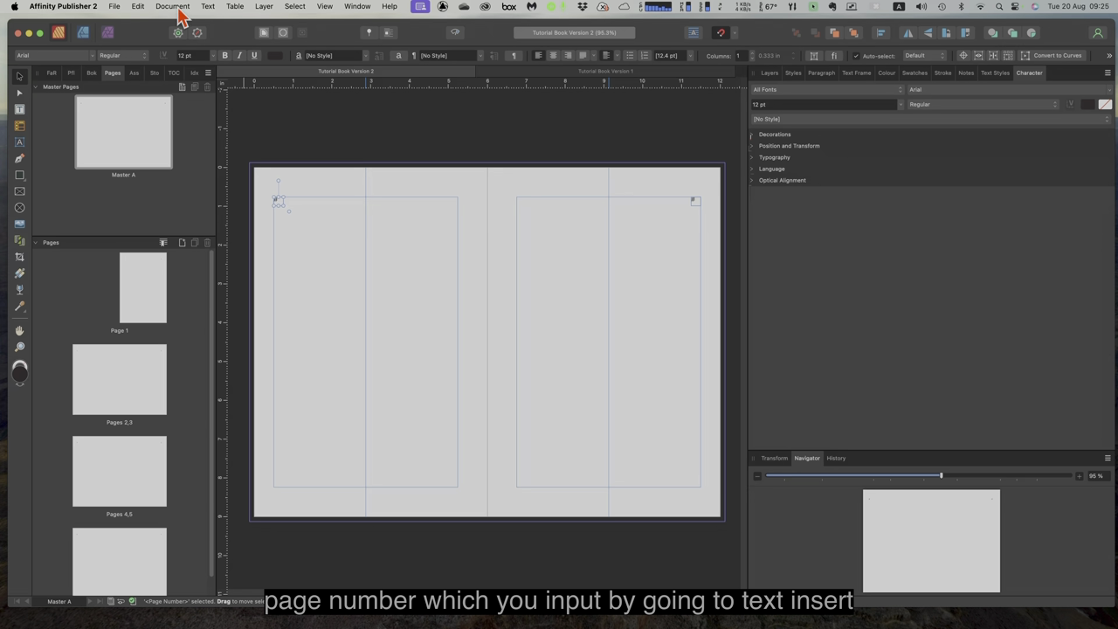
pyautogui.click(209, 7)
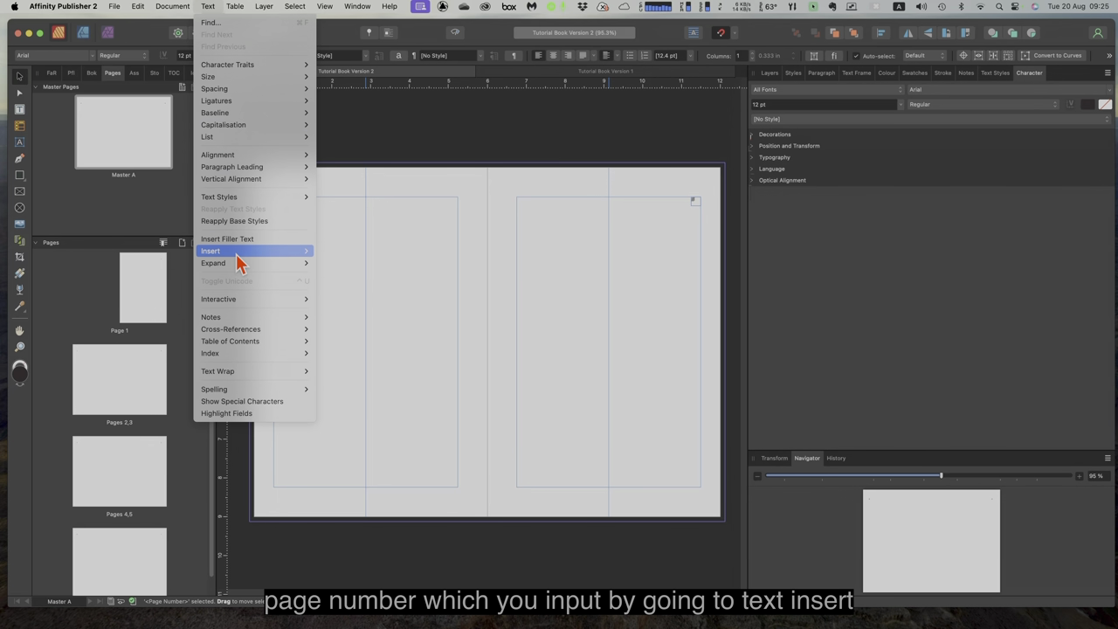
pyautogui.moveTo(236, 252)
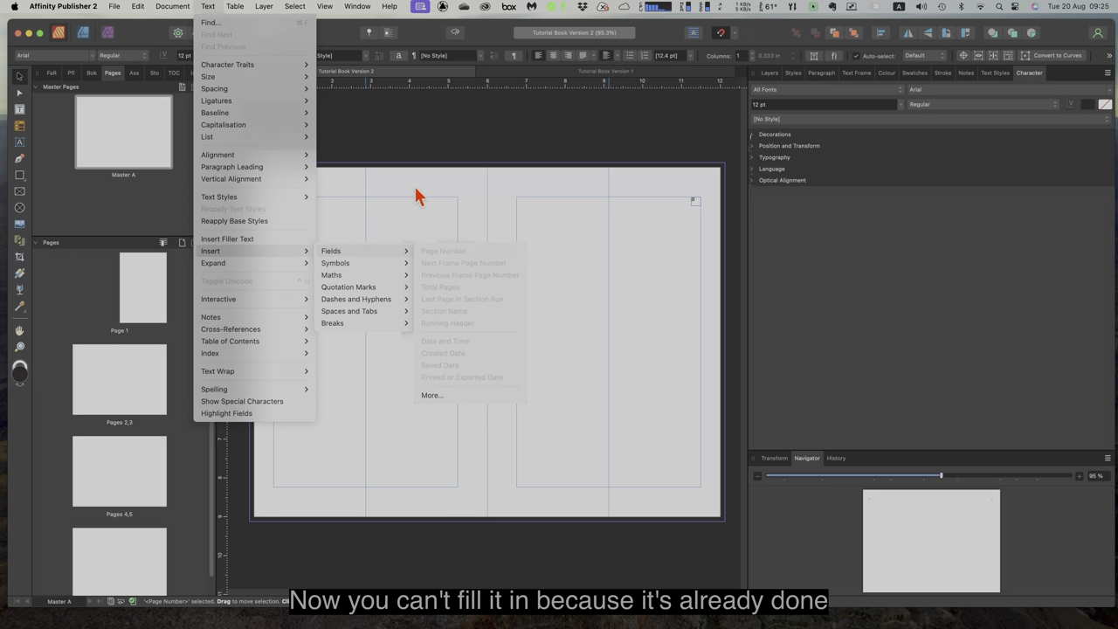
pyautogui.click(378, 138)
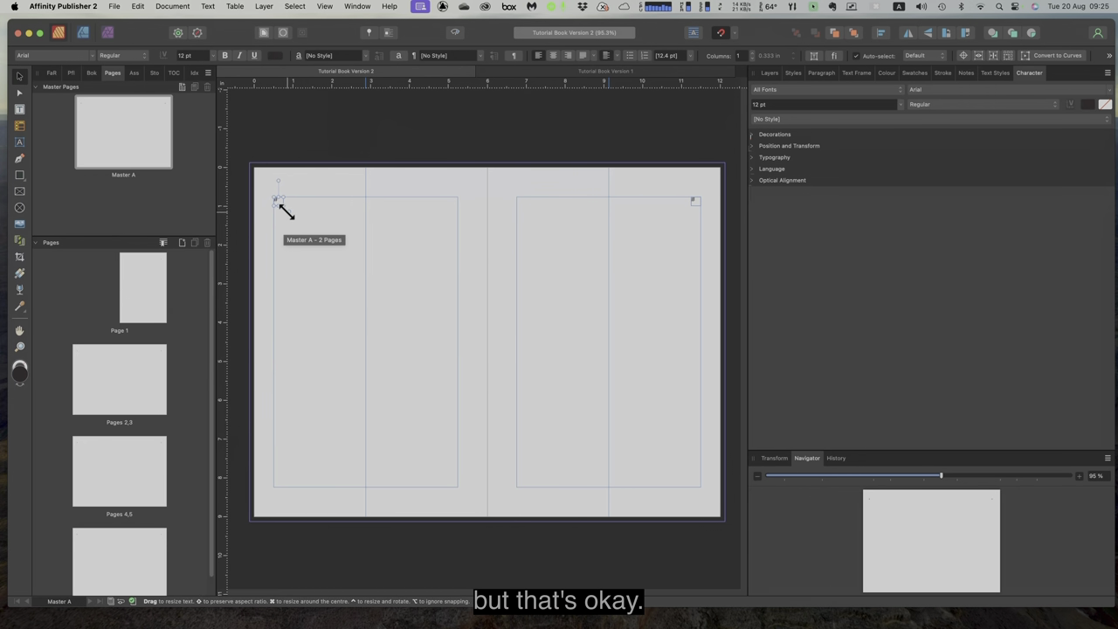
pyautogui.click(696, 208)
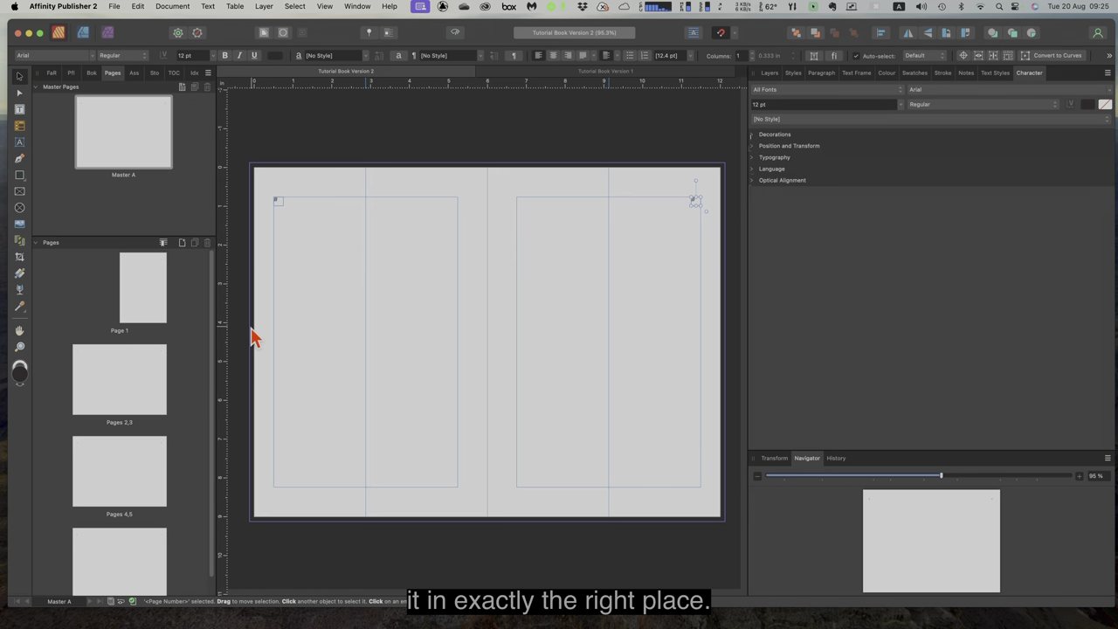
pyautogui.scroll(-1, 150, 351)
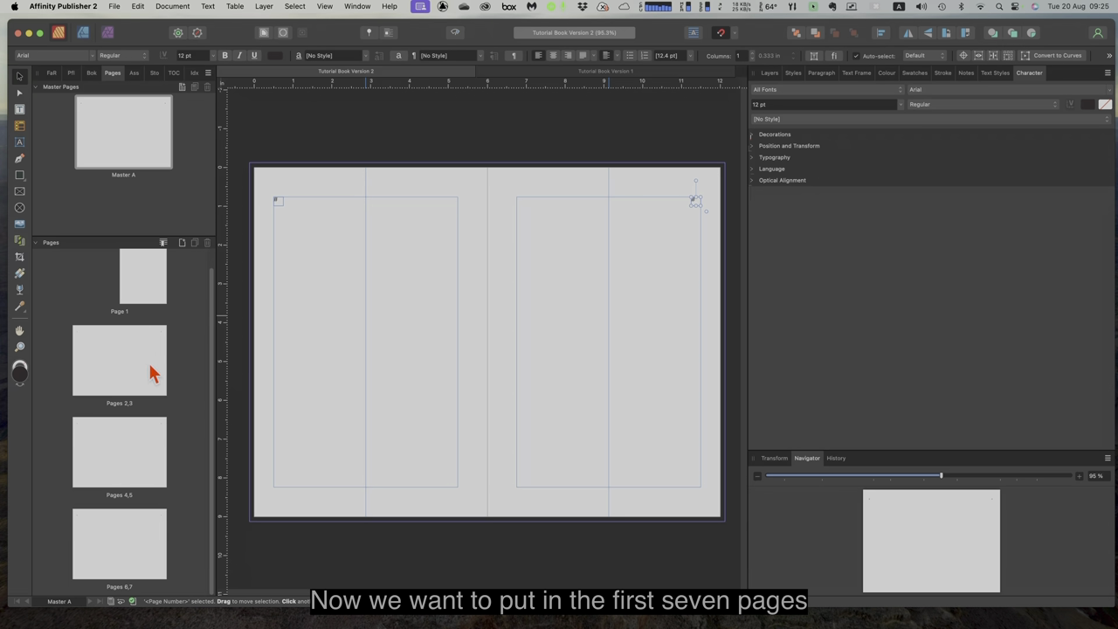
pyautogui.scroll(1, 131, 314)
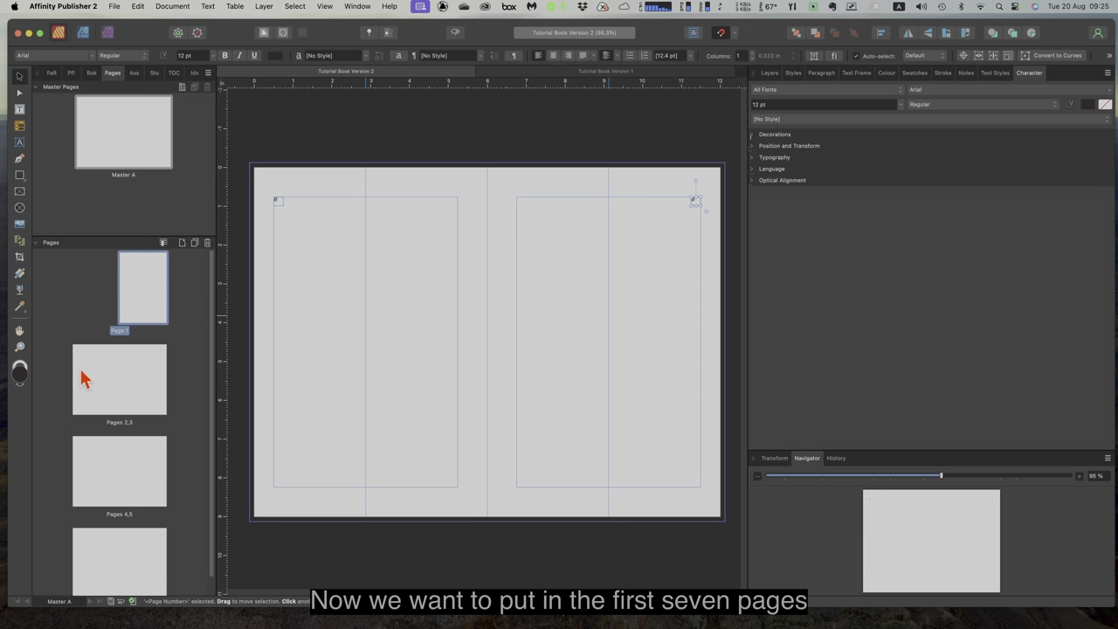
pyautogui.click(145, 387)
pyautogui.click(98, 467)
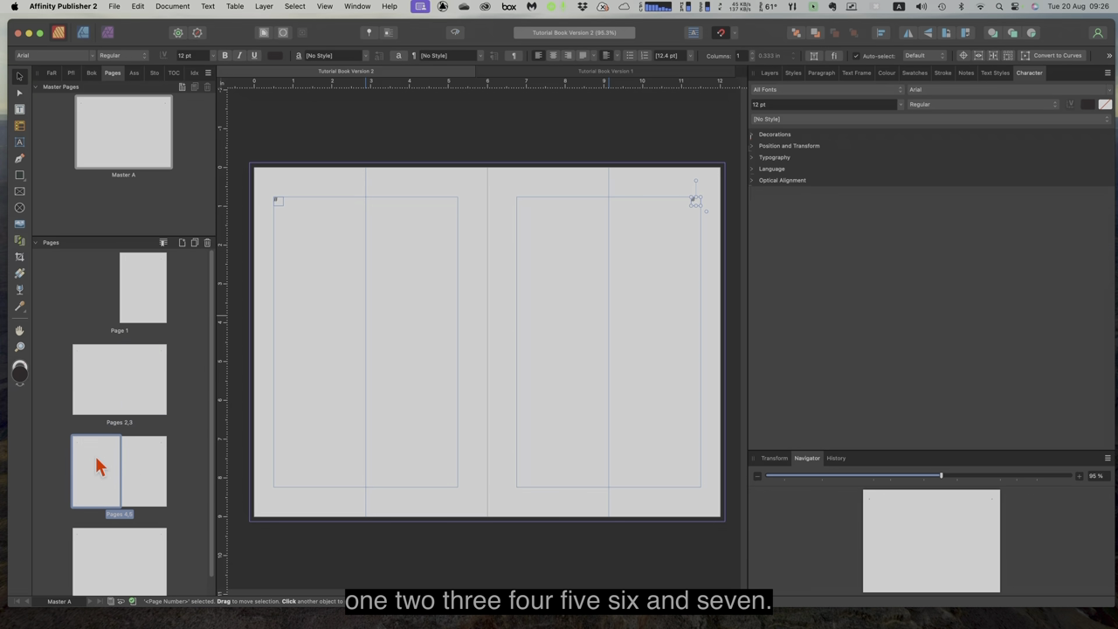
pyautogui.click(98, 568)
pyautogui.click(150, 559)
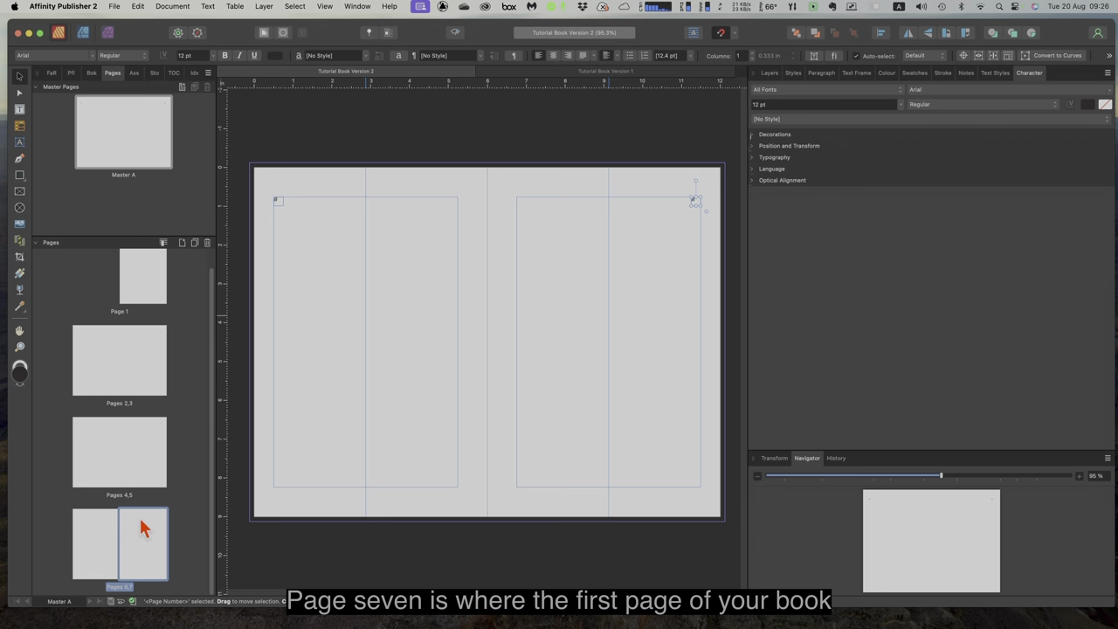
pyautogui.click(145, 285)
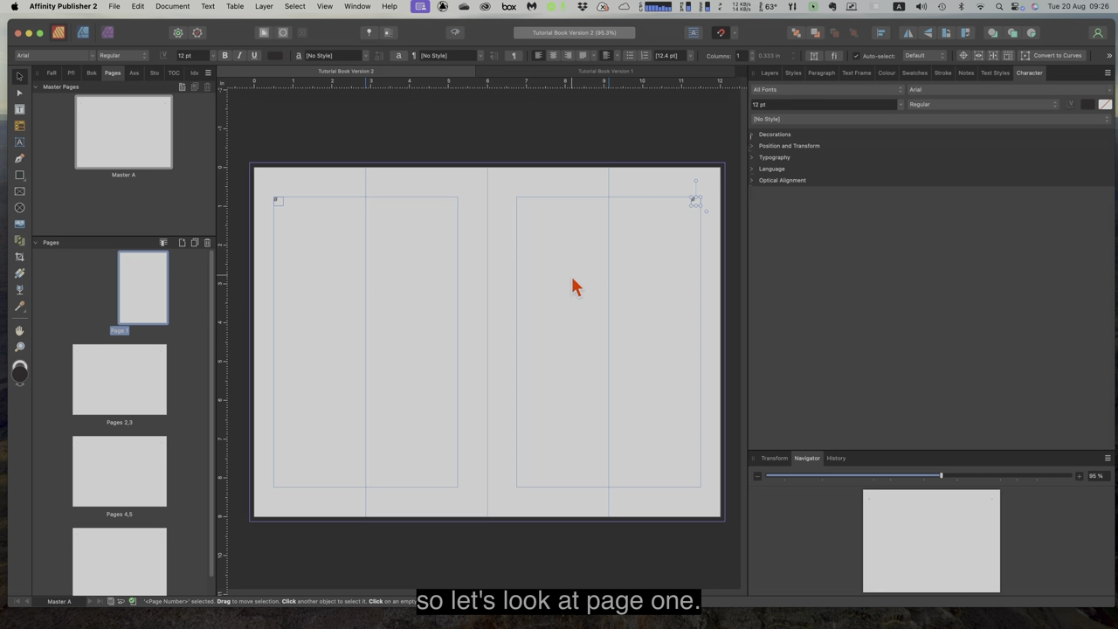
# Step: Drag page 1's empty top text frame below the page number, then switch to Tutorial Book Version 1
pyautogui.doubleClick(139, 288)
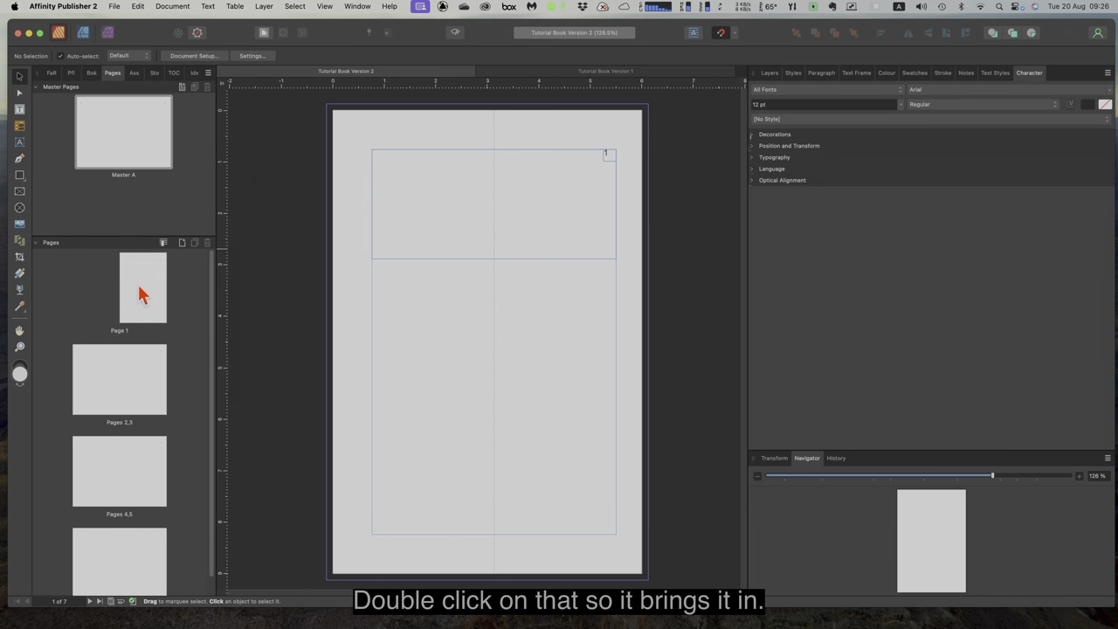
pyautogui.click(527, 219)
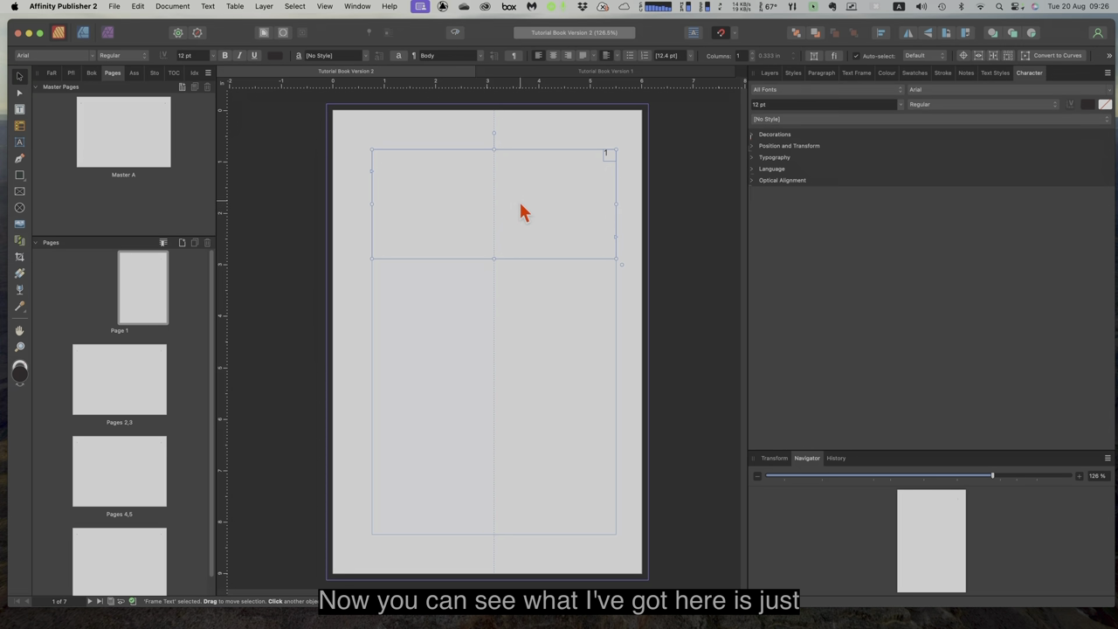
pyautogui.moveTo(520, 205); pyautogui.dragTo(520, 216)
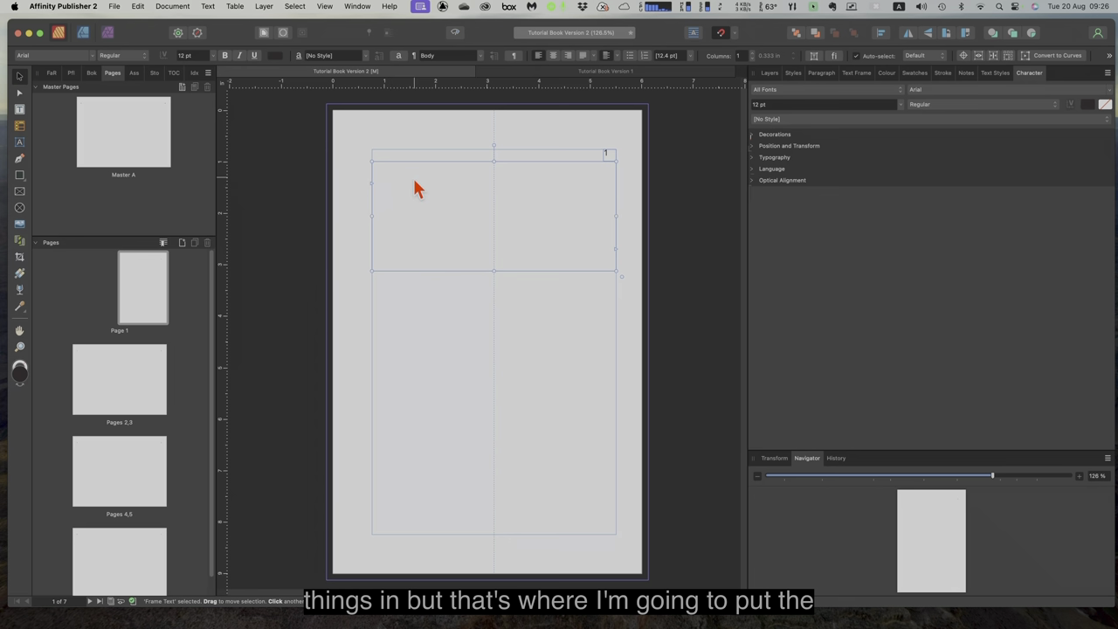
pyautogui.click(542, 73)
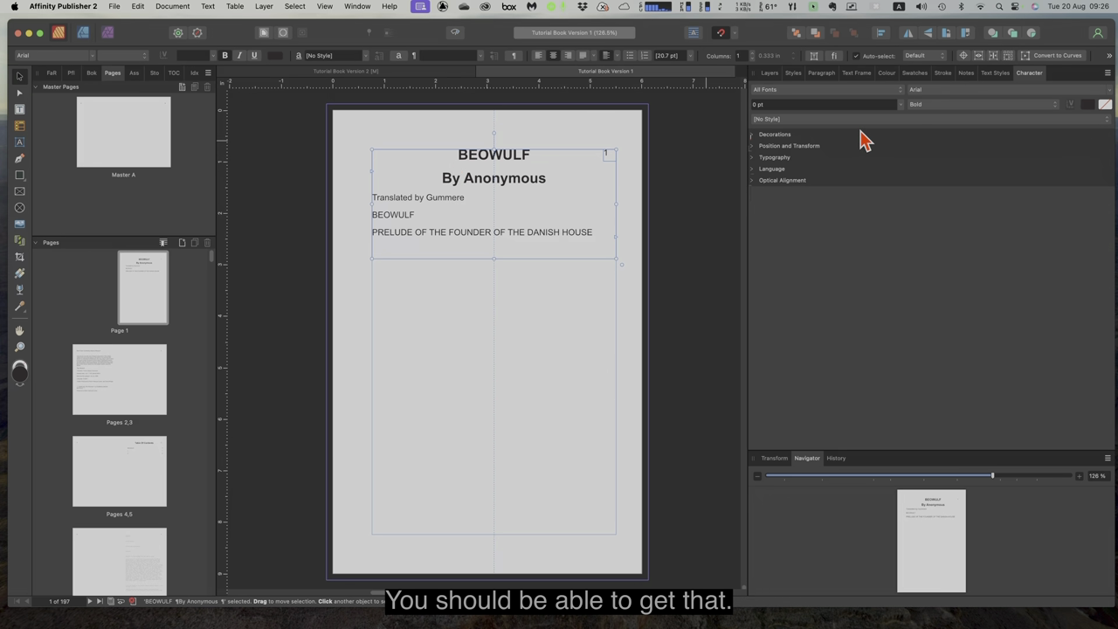
# Step: Replace page 1's empty text frame with the pasted BEOWULF title, set just below the page number
pyautogui.click(769, 74)
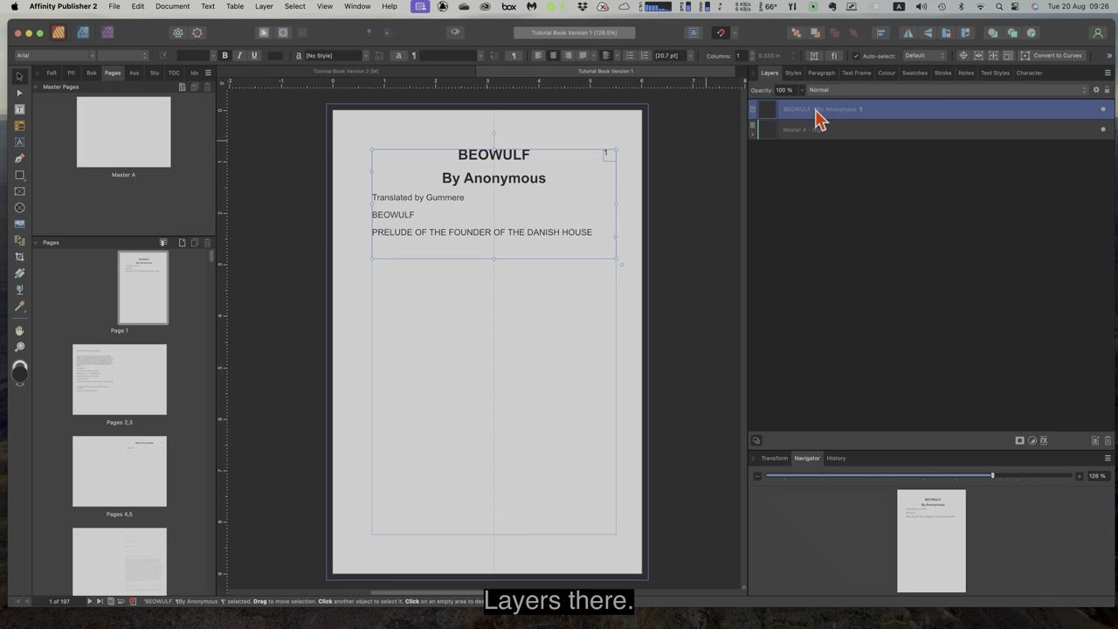
pyautogui.click(377, 73)
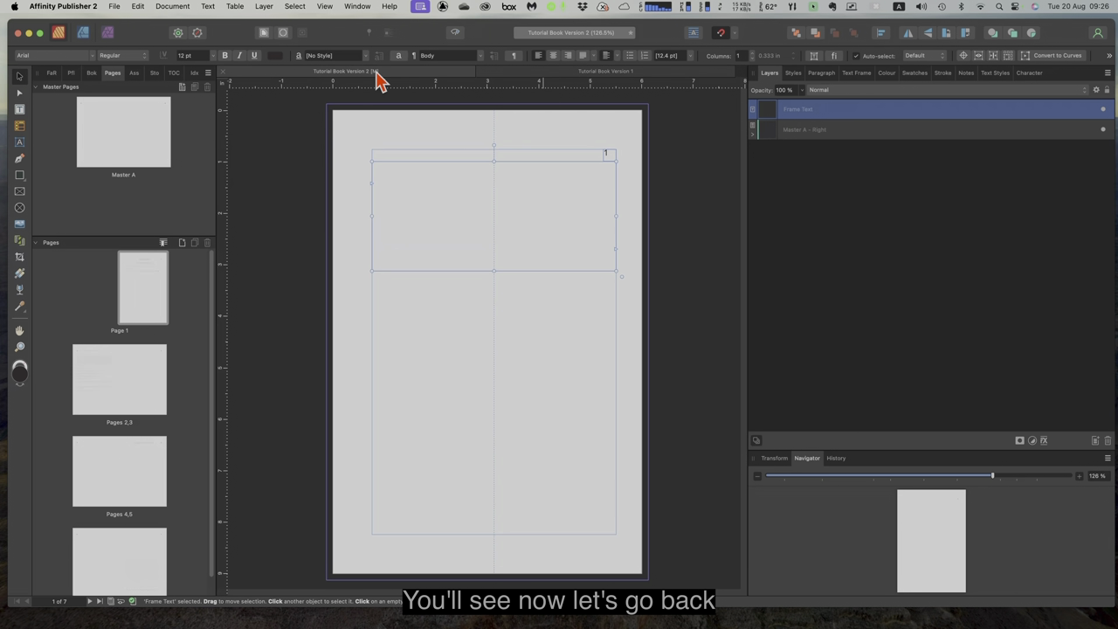
pyautogui.doubleClick(406, 186)
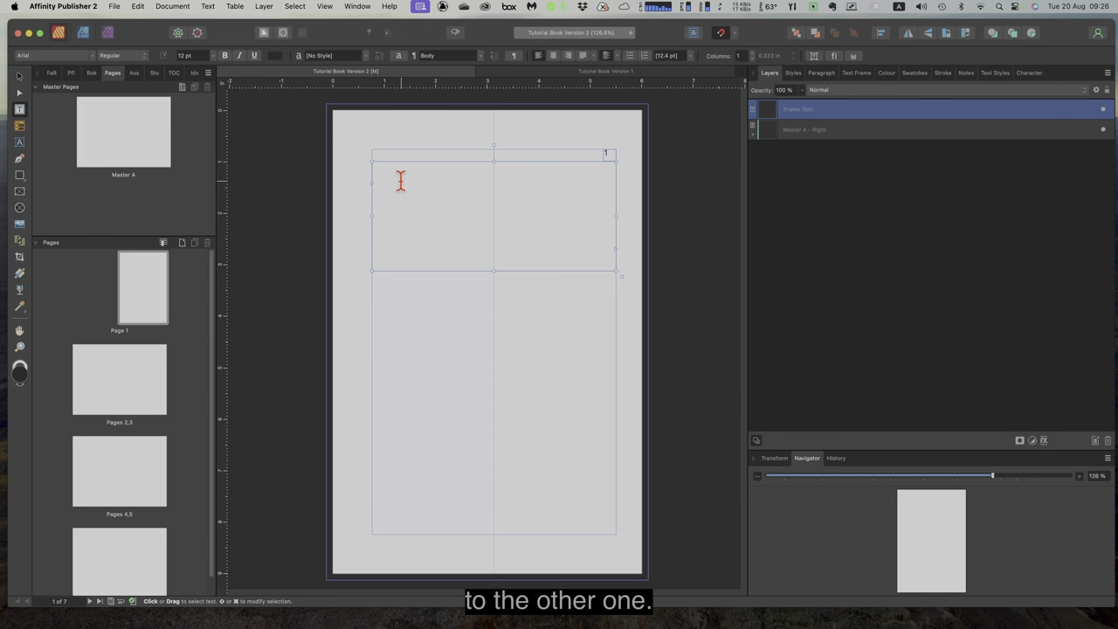
pyautogui.press('Escape')
pyautogui.click(19, 76)
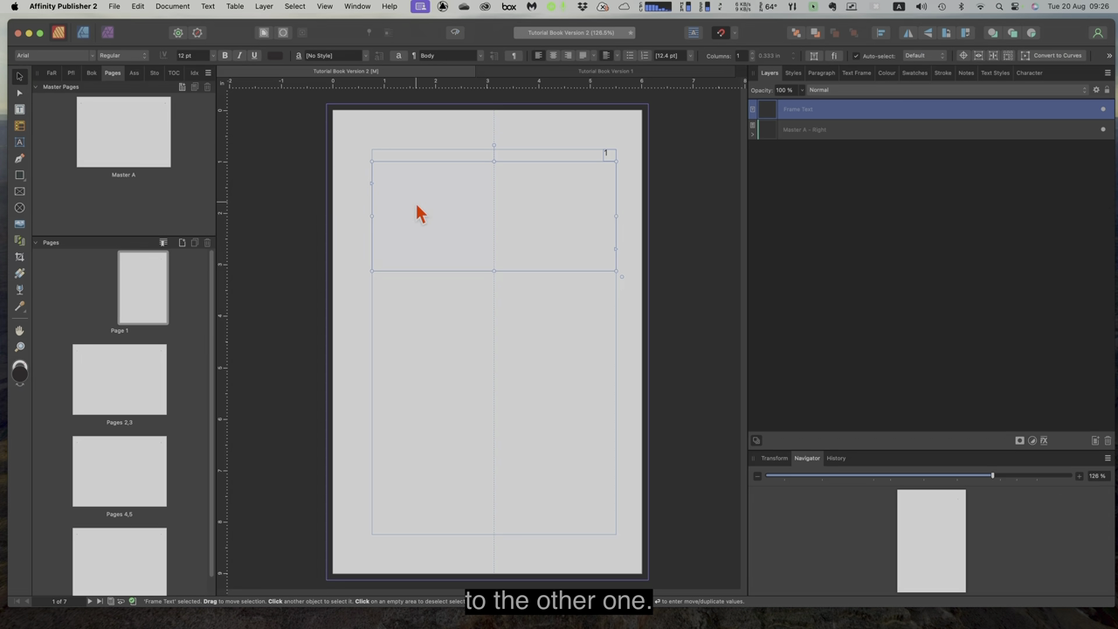
pyautogui.press('Delete')
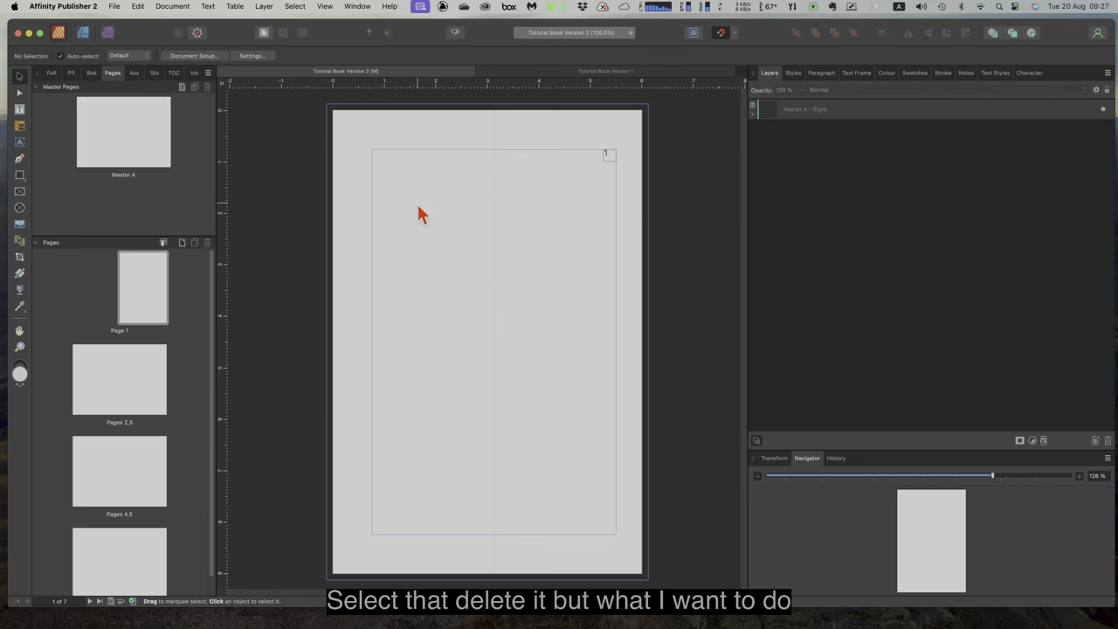
pyautogui.press('super+v')
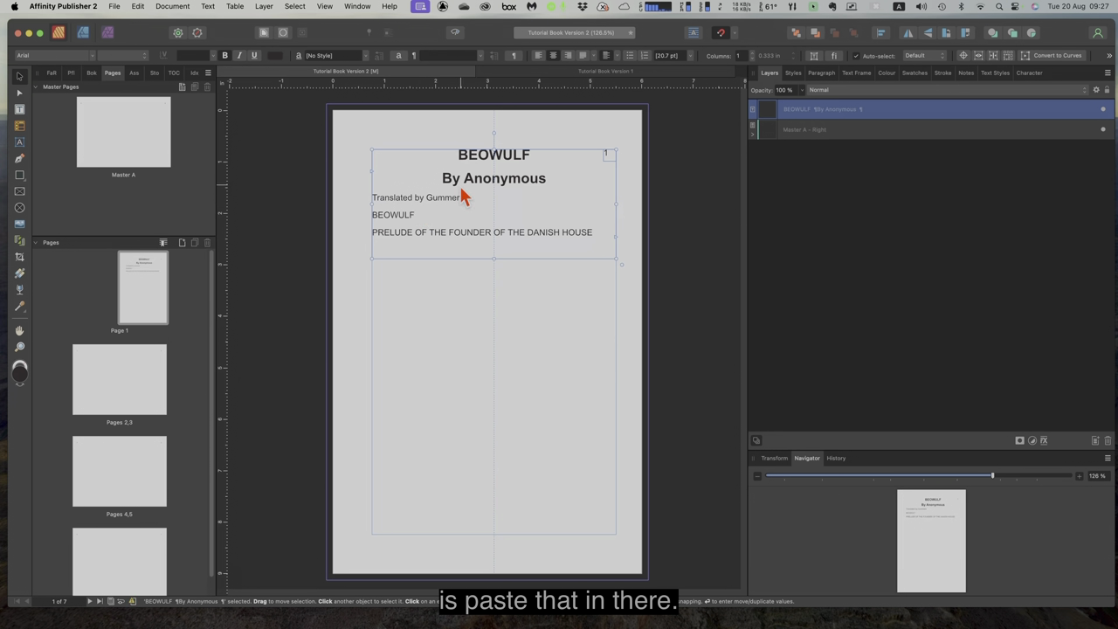
pyautogui.moveTo(461, 189); pyautogui.dragTo(457, 200)
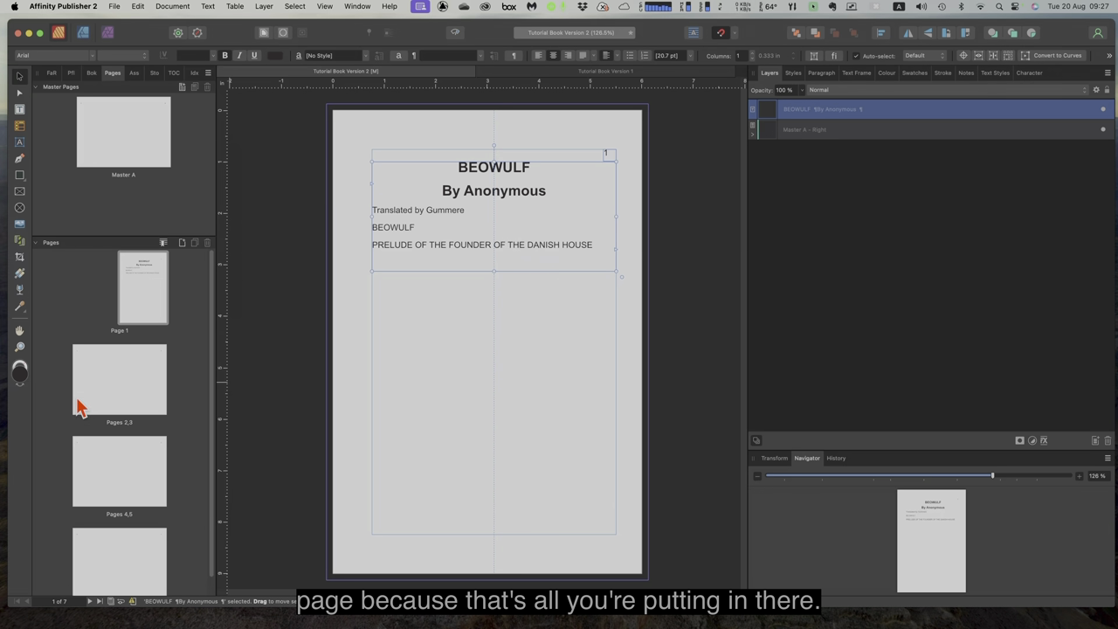
# Step: Select the Project Gutenberg text frame on page 2 of Version 1 for copying
pyautogui.click(102, 391)
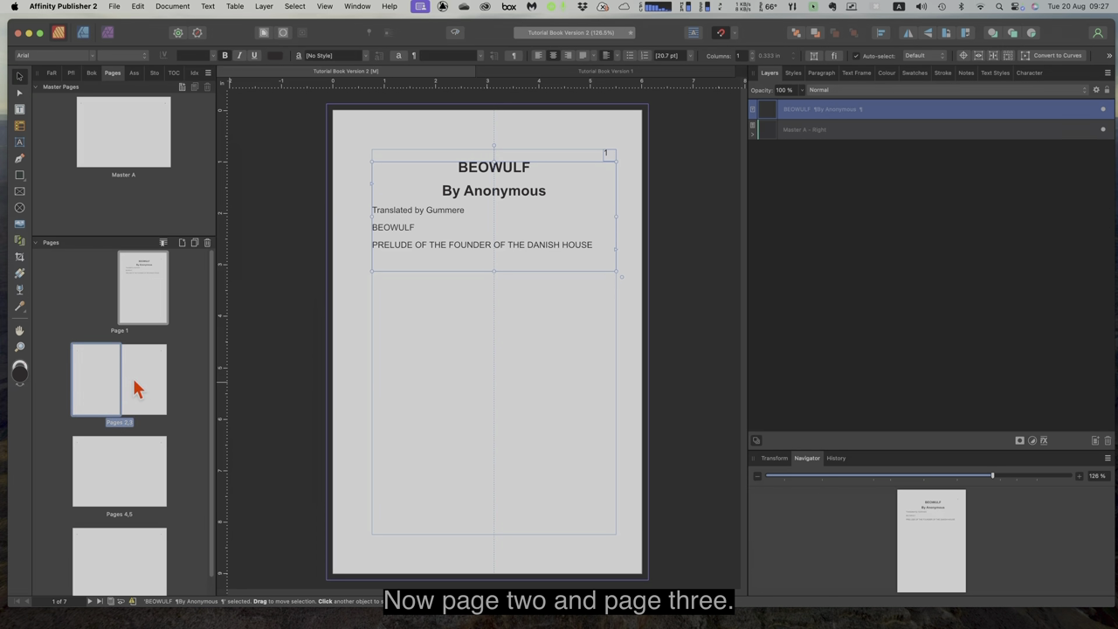
pyautogui.doubleClick(138, 388)
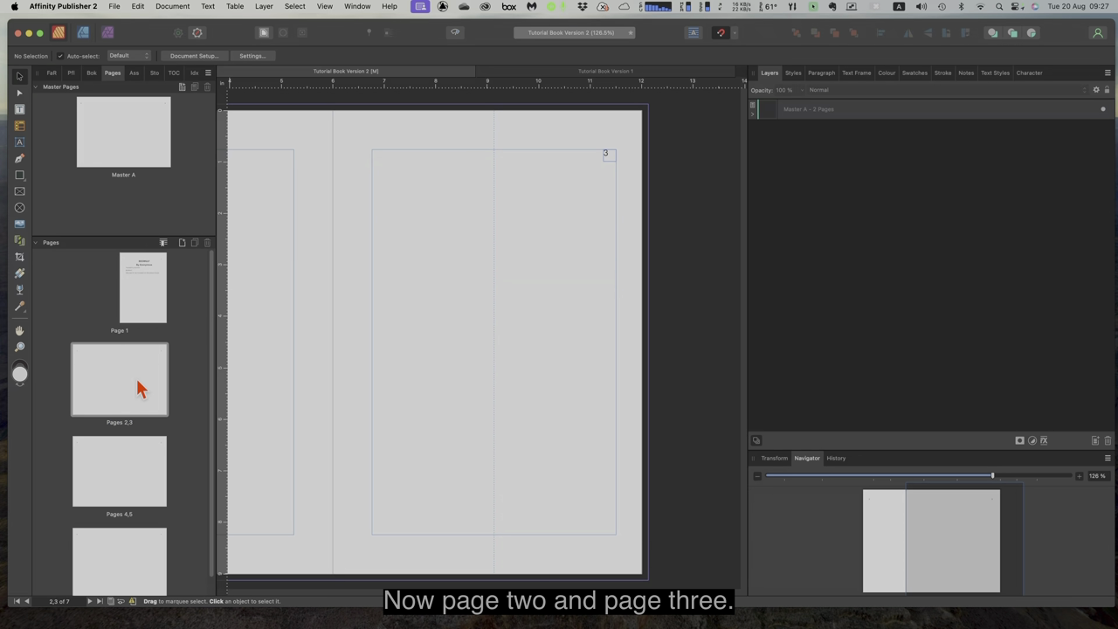
pyautogui.click(591, 74)
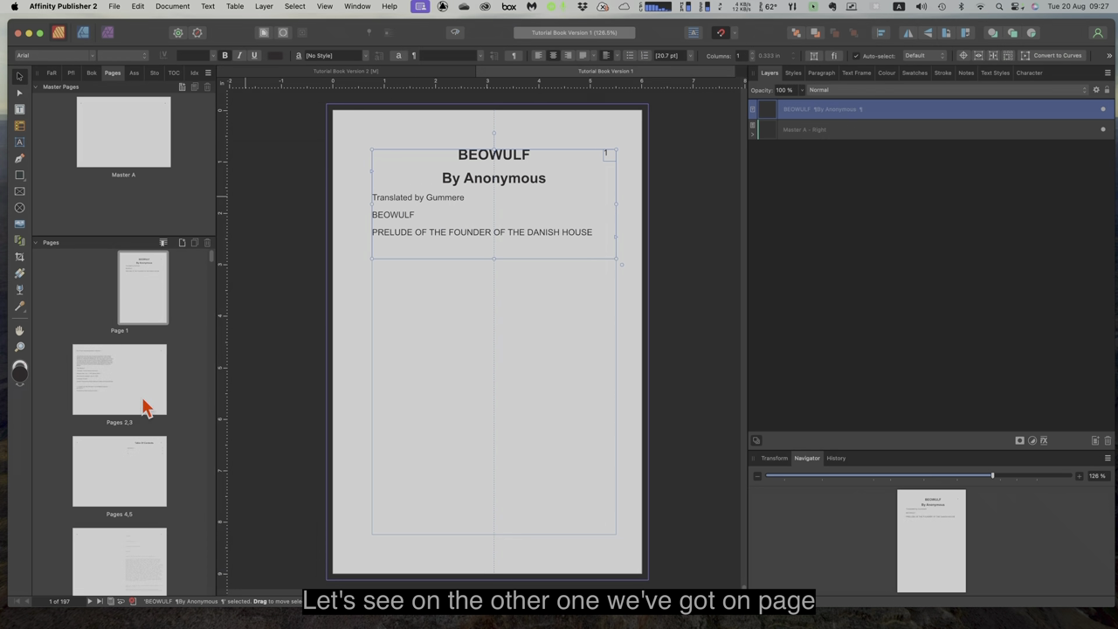
pyautogui.click(94, 389)
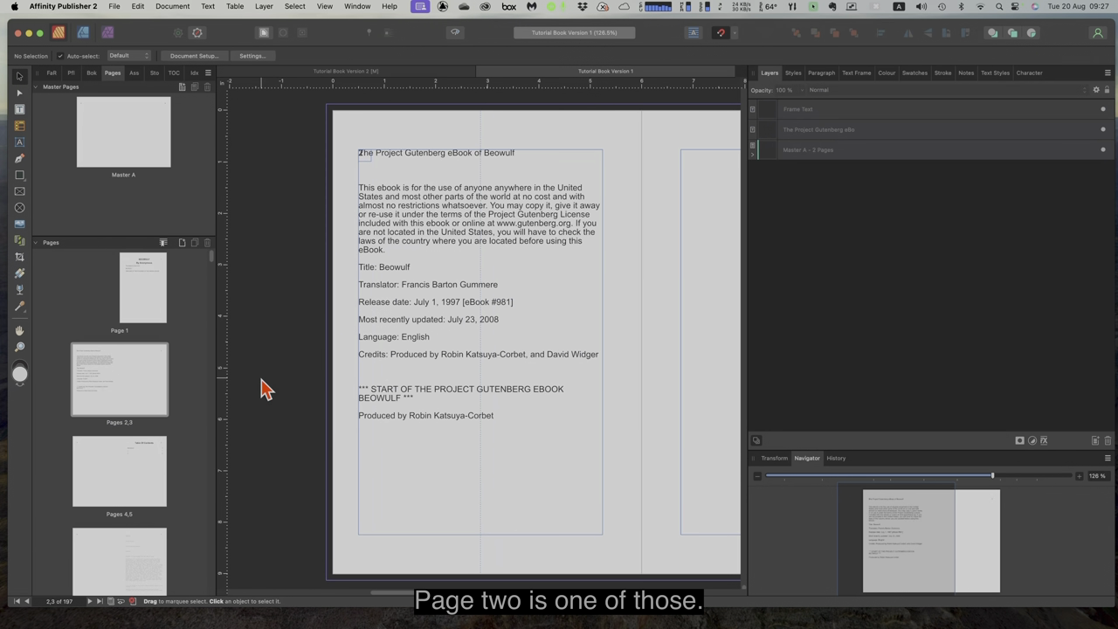
pyautogui.click(465, 330)
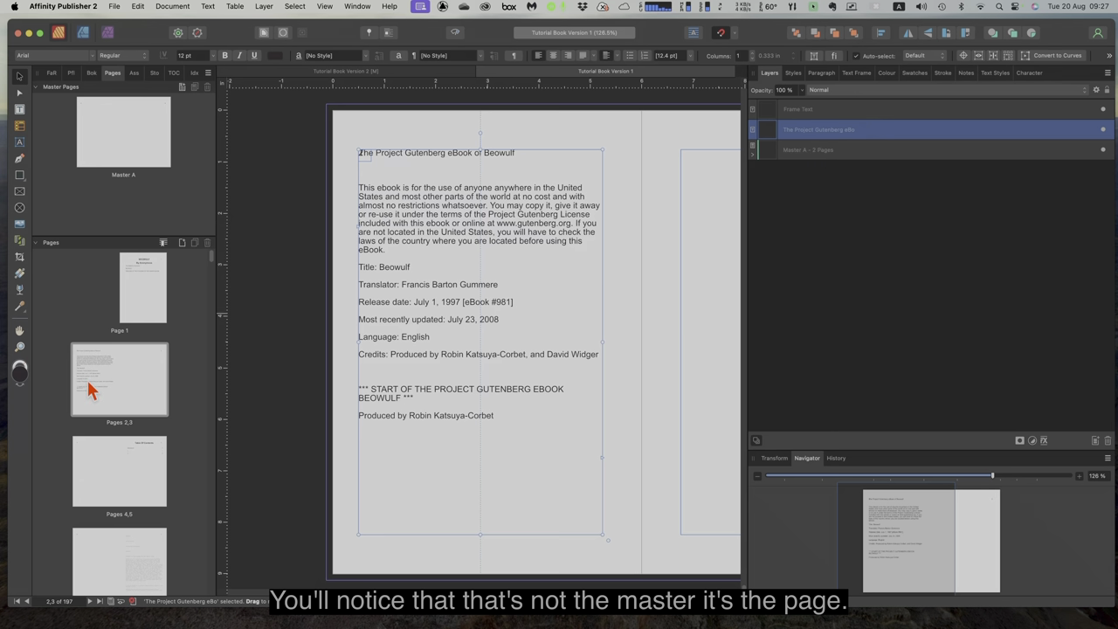
# Step: Paste the Gutenberg text onto Version 2's page 2, its top lowered below the page number
pyautogui.click(412, 76)
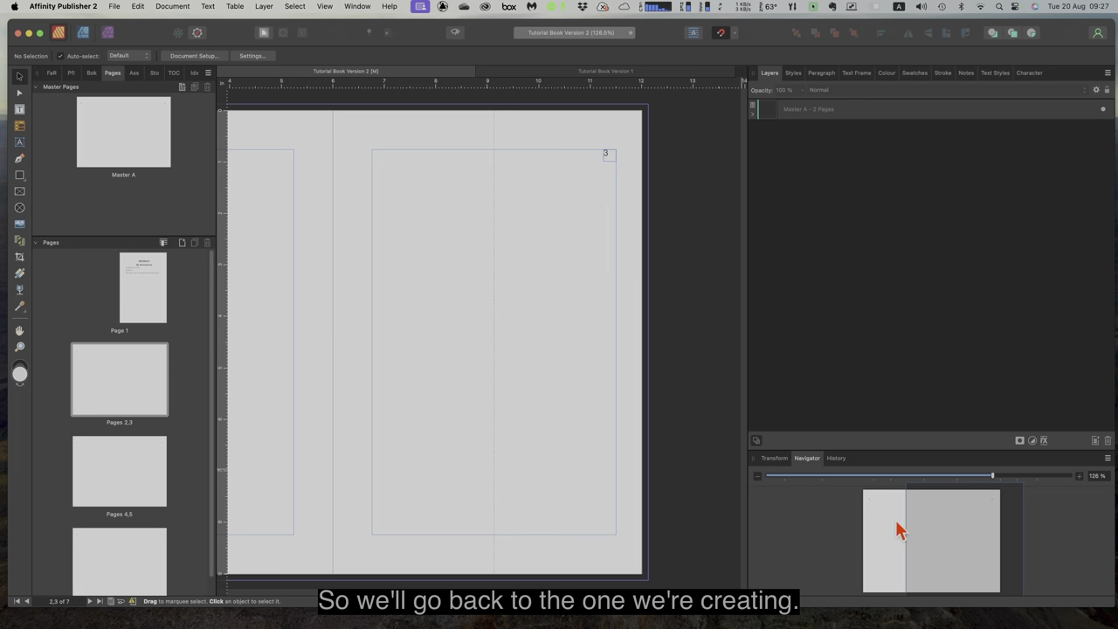
pyautogui.moveTo(992, 478); pyautogui.dragTo(919, 477)
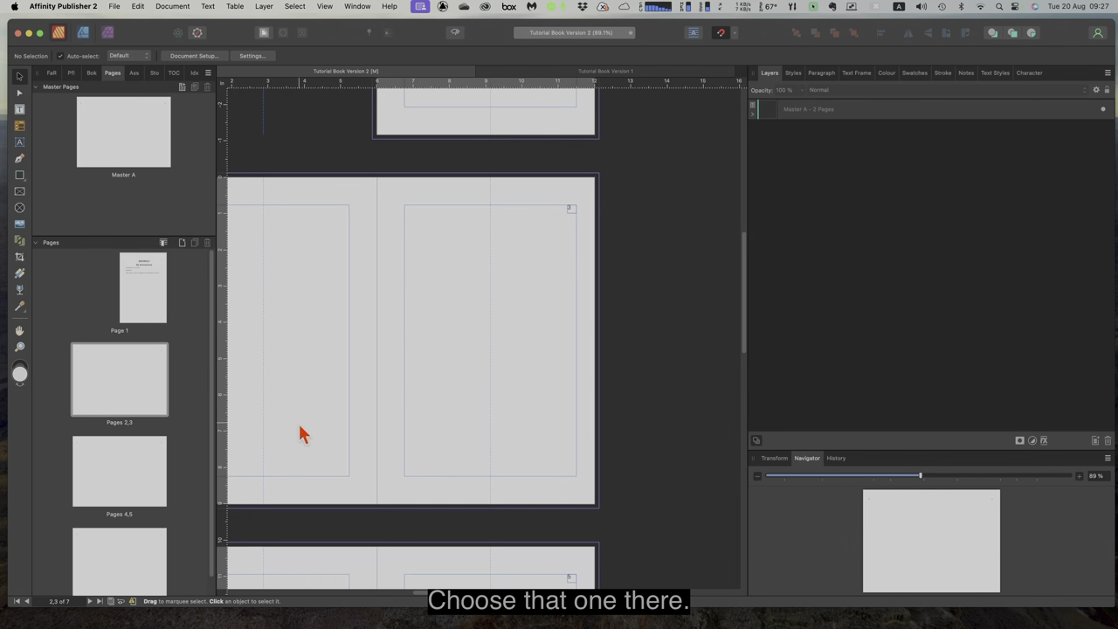
pyautogui.click(90, 378)
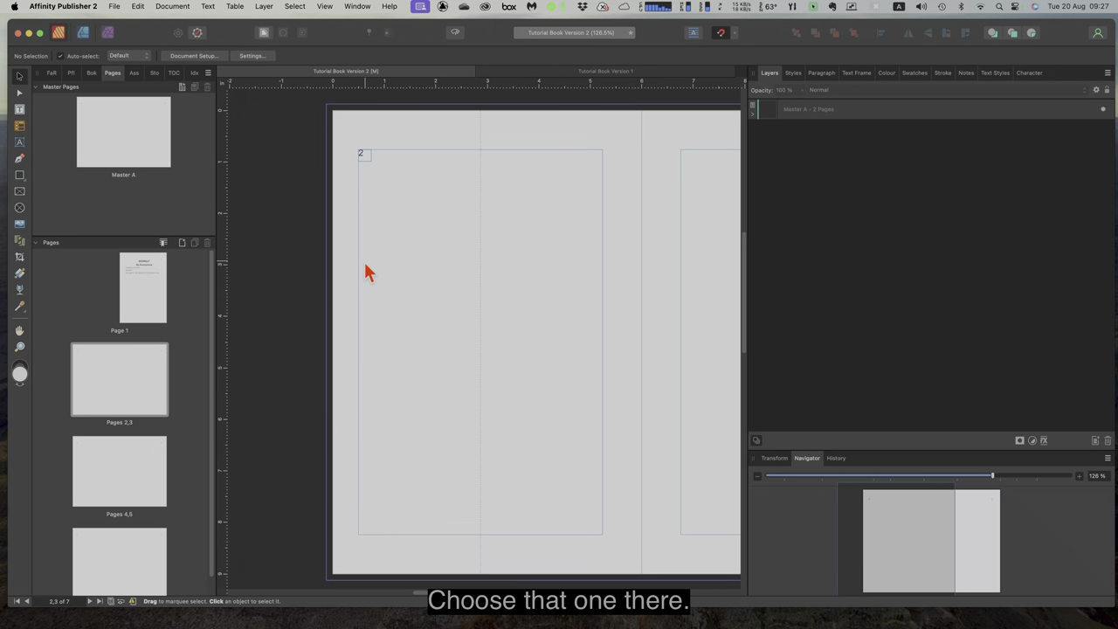
pyautogui.press('super+v')
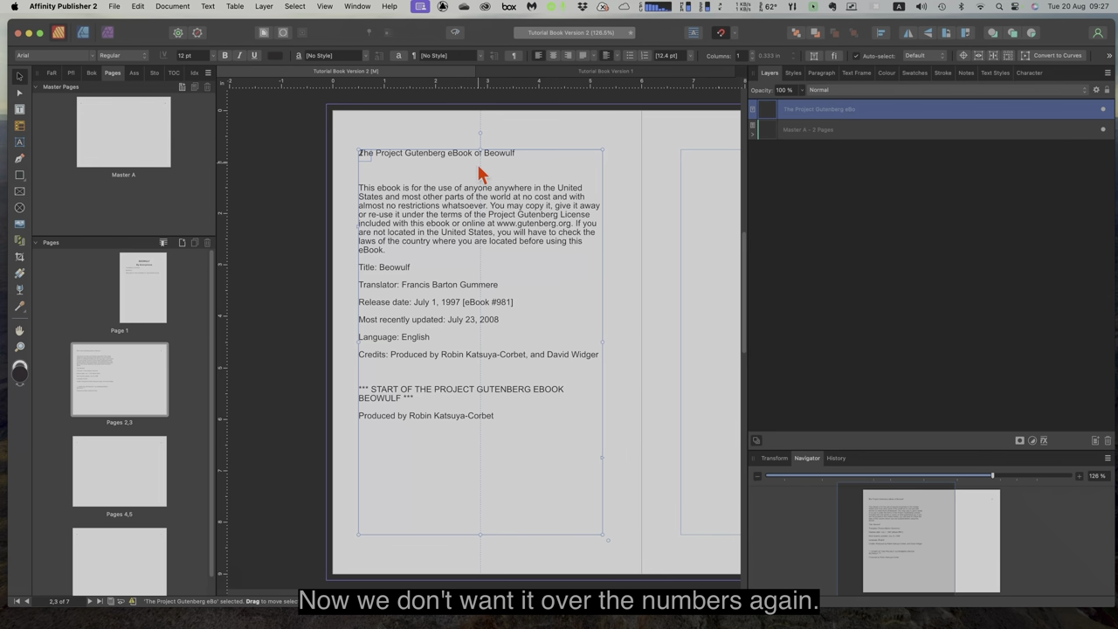
pyautogui.moveTo(479, 149); pyautogui.dragTo(481, 158)
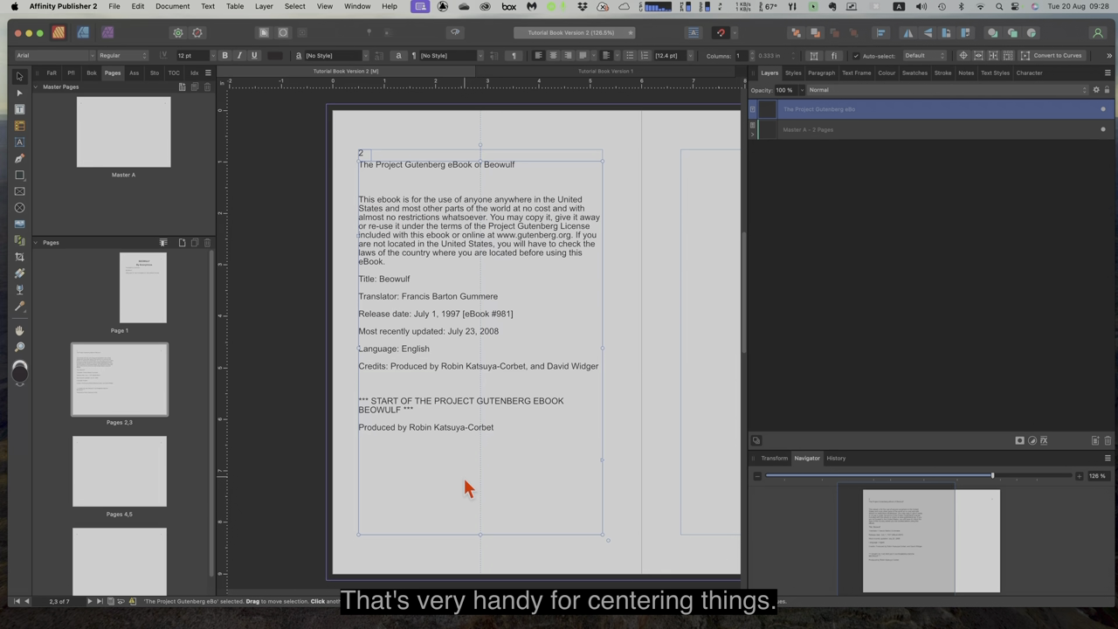
pyautogui.click(559, 74)
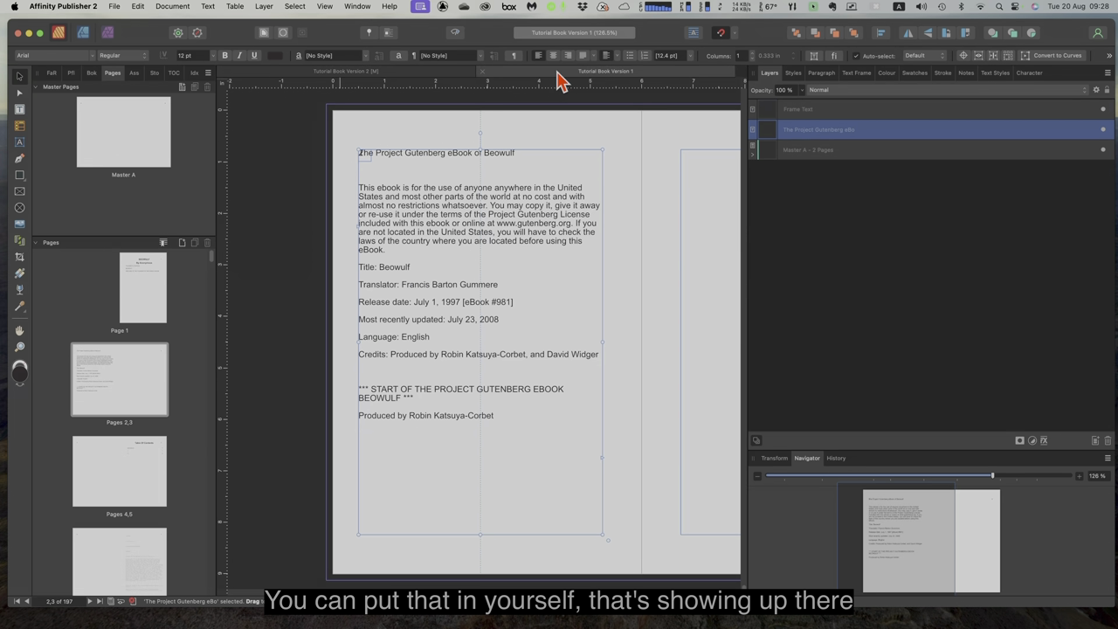
pyautogui.click(432, 73)
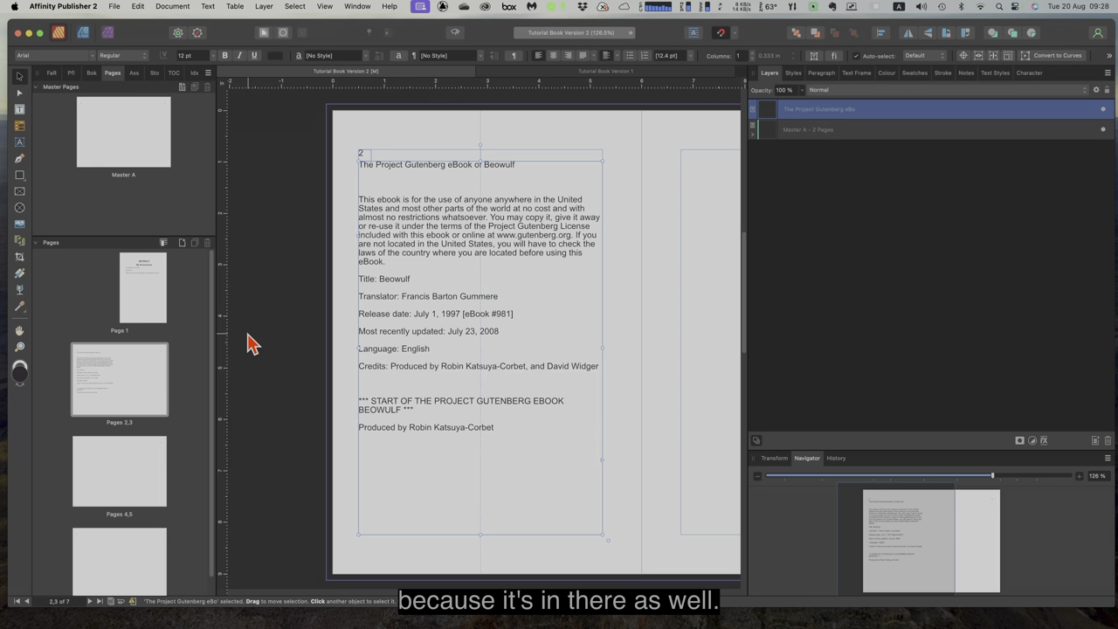
pyautogui.click(144, 391)
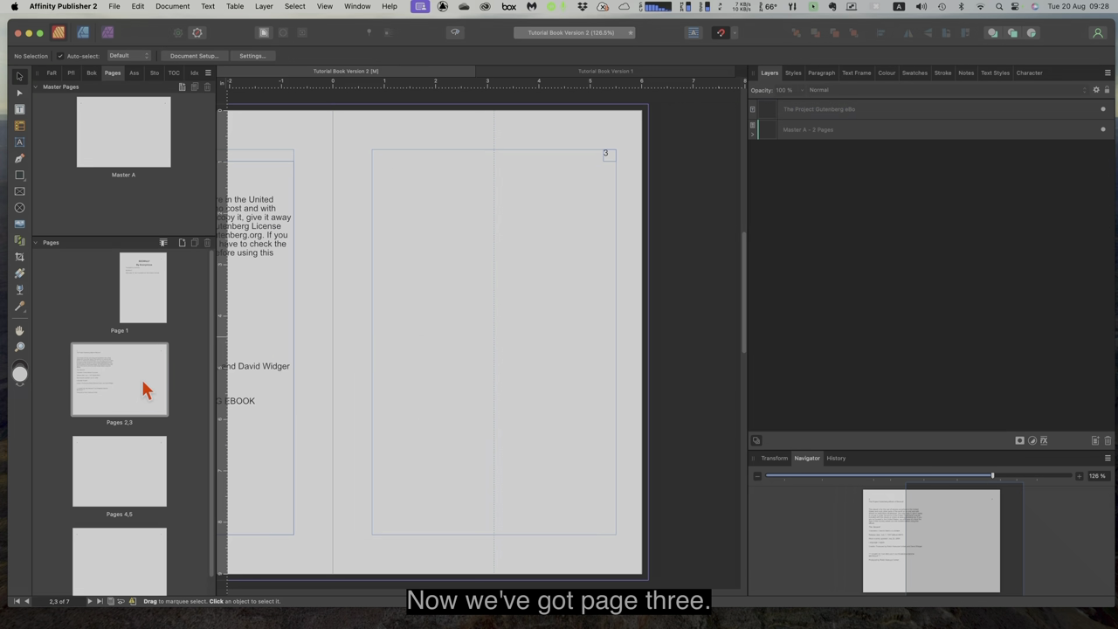
# Step: Put Version 1's empty page-3 text frame on Version 2's page 3 below the page number, then show pages 4–5
pyautogui.click(539, 72)
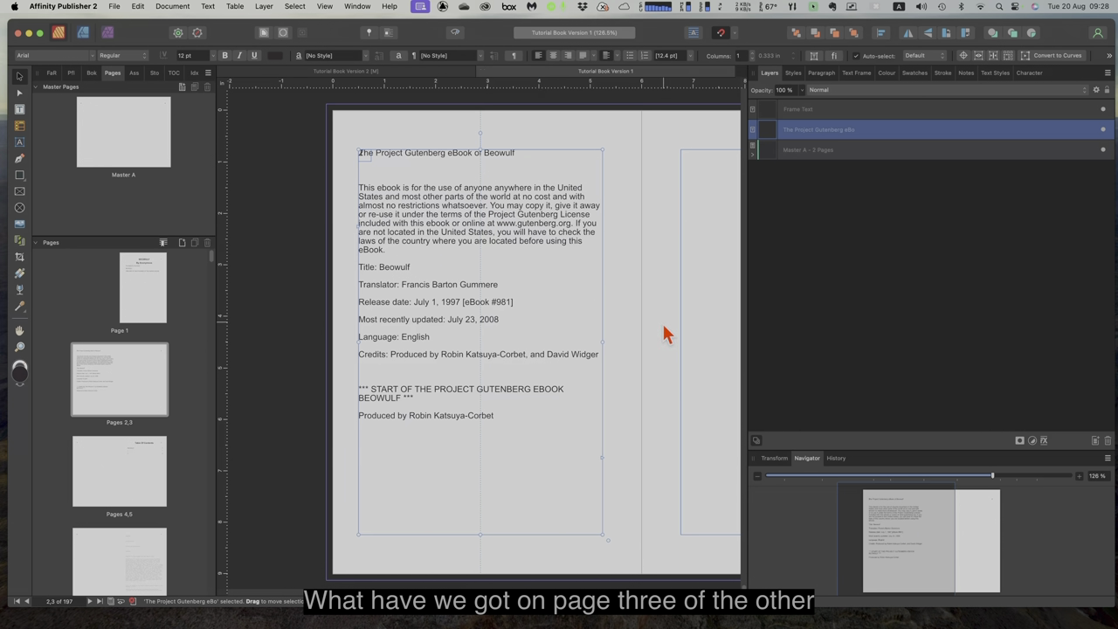
pyautogui.click(154, 382)
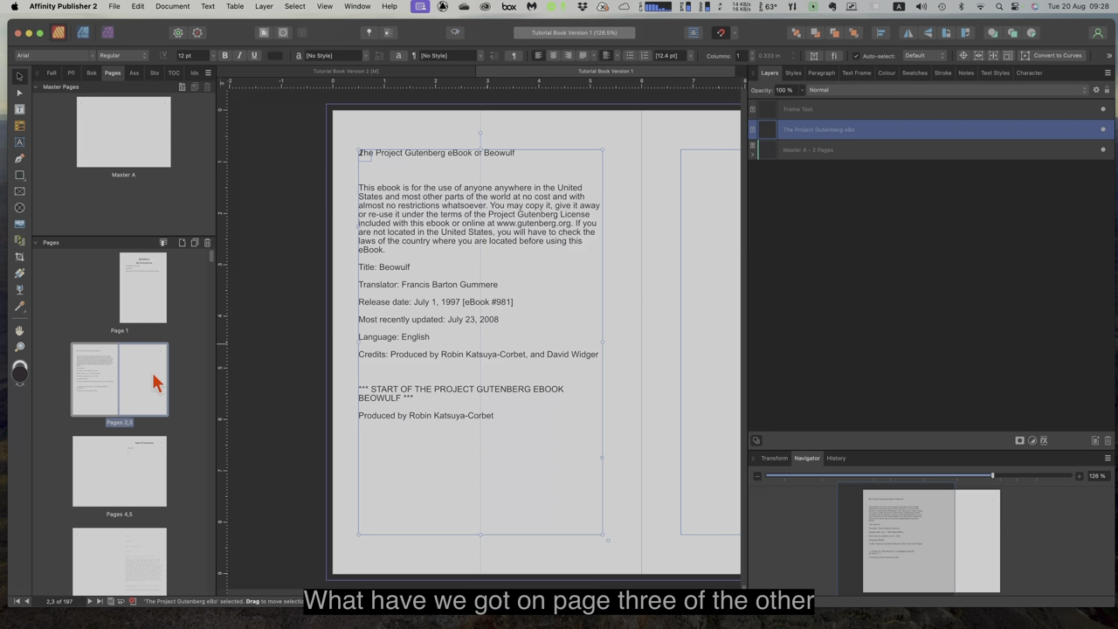
pyautogui.click(563, 314)
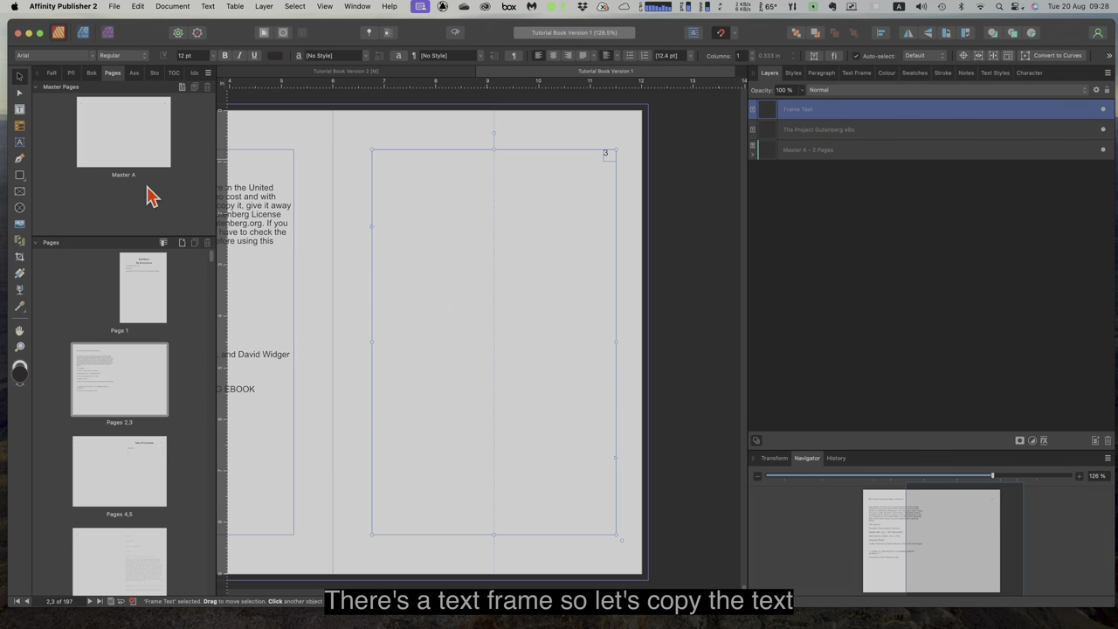
pyautogui.press('Delete')
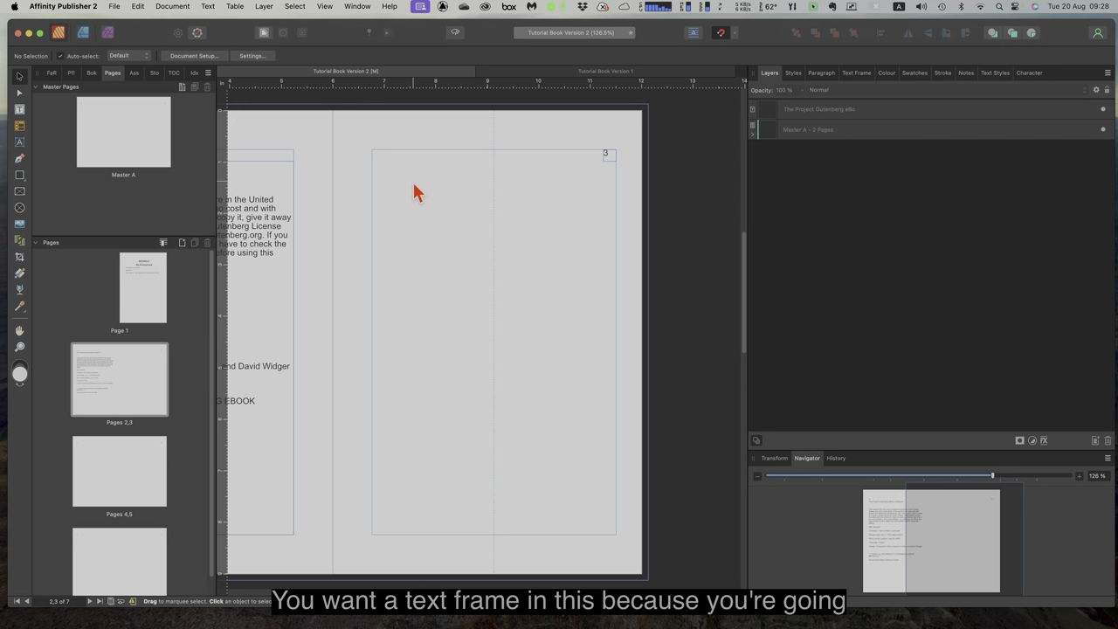
pyautogui.press('super+z')
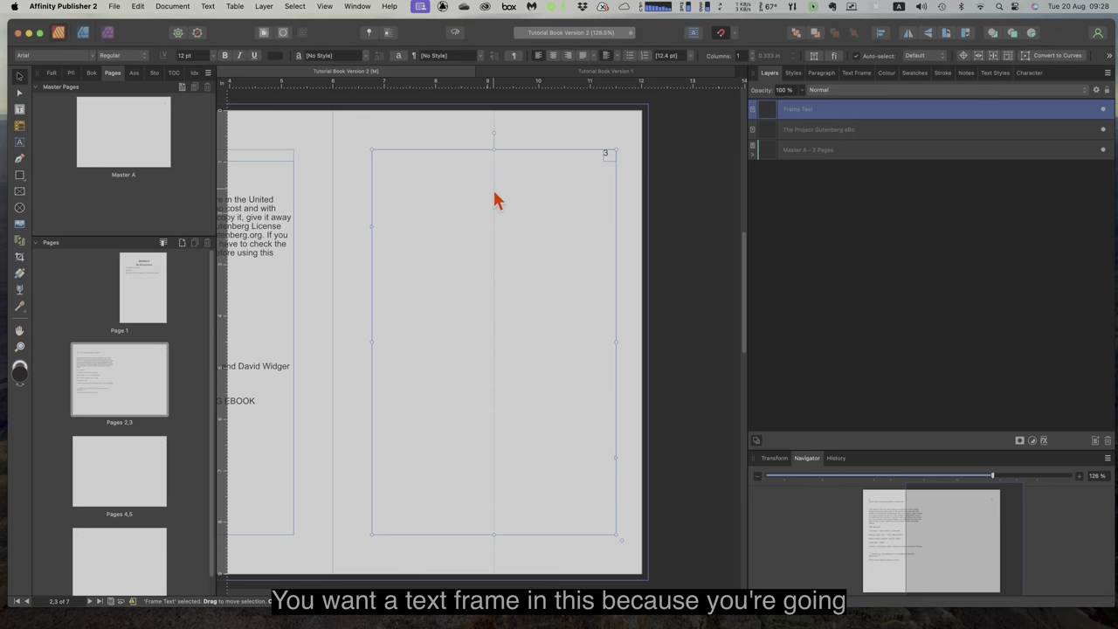
pyautogui.moveTo(493, 149); pyautogui.dragTo(493, 160)
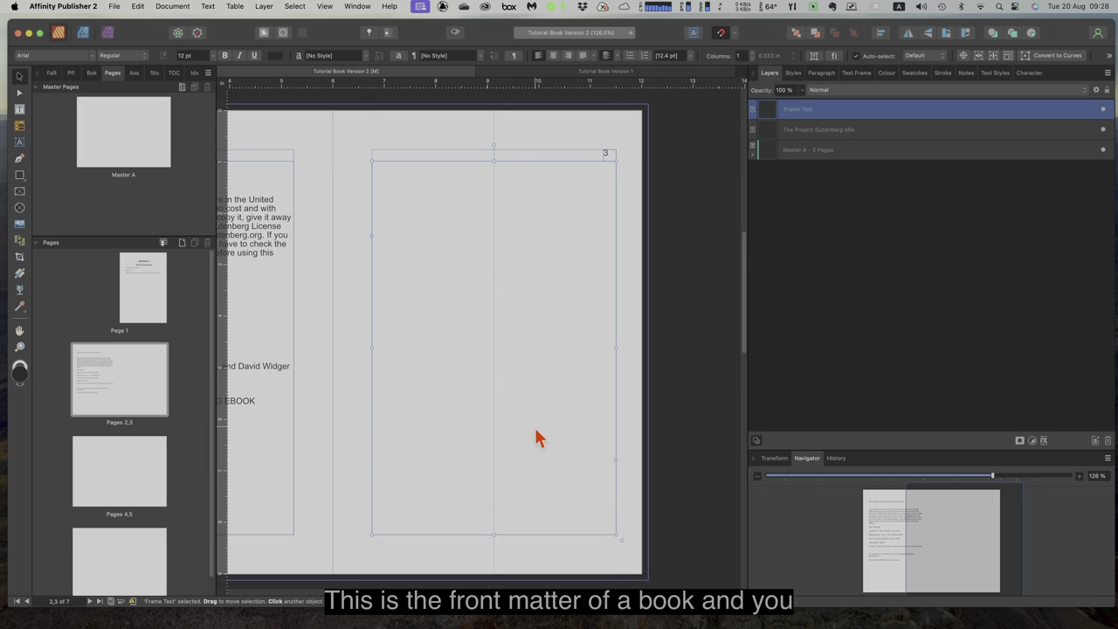
pyautogui.scroll(-1, 123, 467)
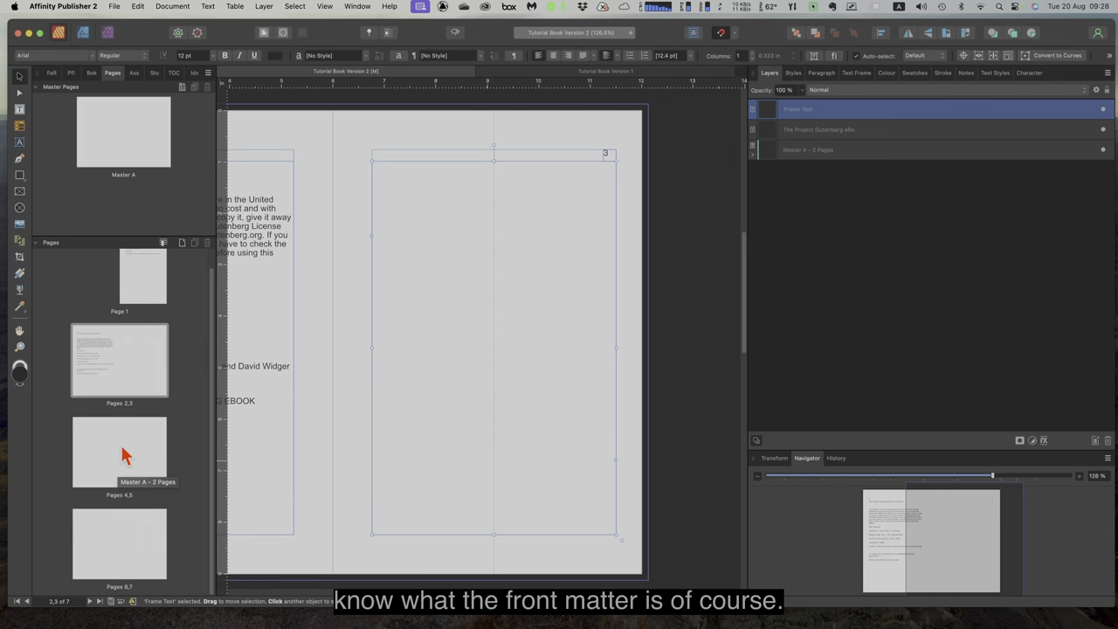
pyautogui.click(122, 449)
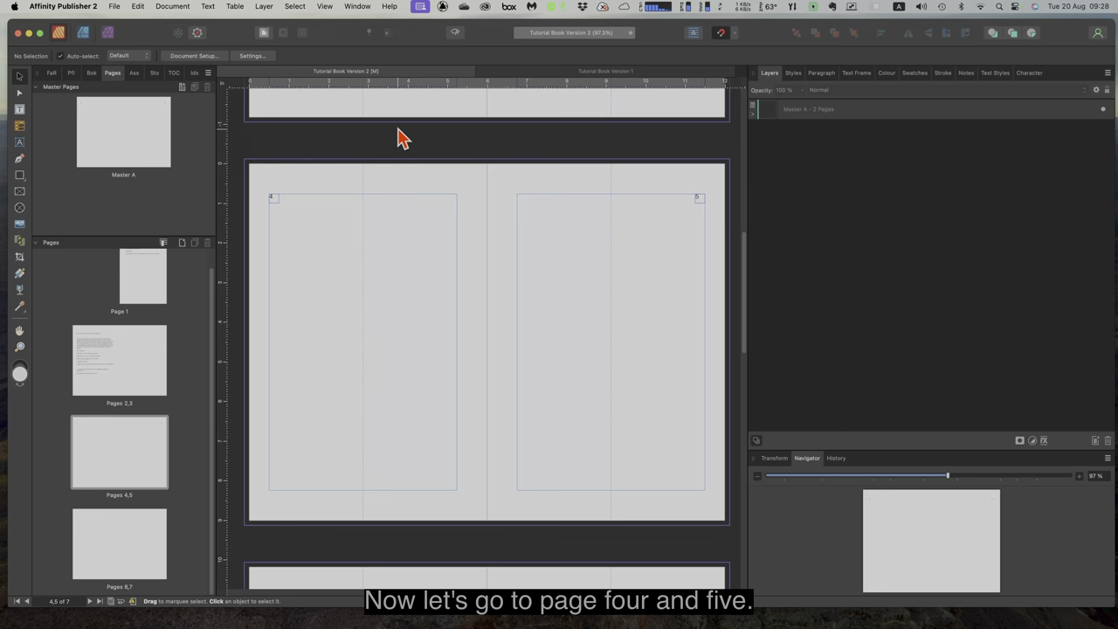
# Step: Copy Version 1's empty page-4 text frame onto Version 2's page 4, top lowered below the page number
pyautogui.click(575, 74)
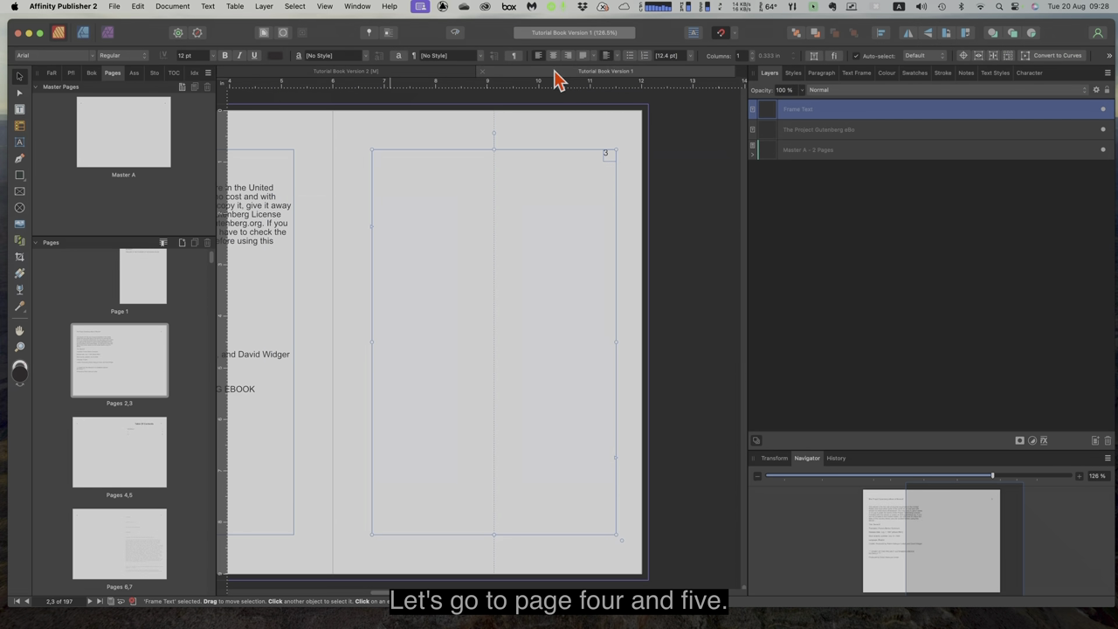
pyautogui.click(120, 440)
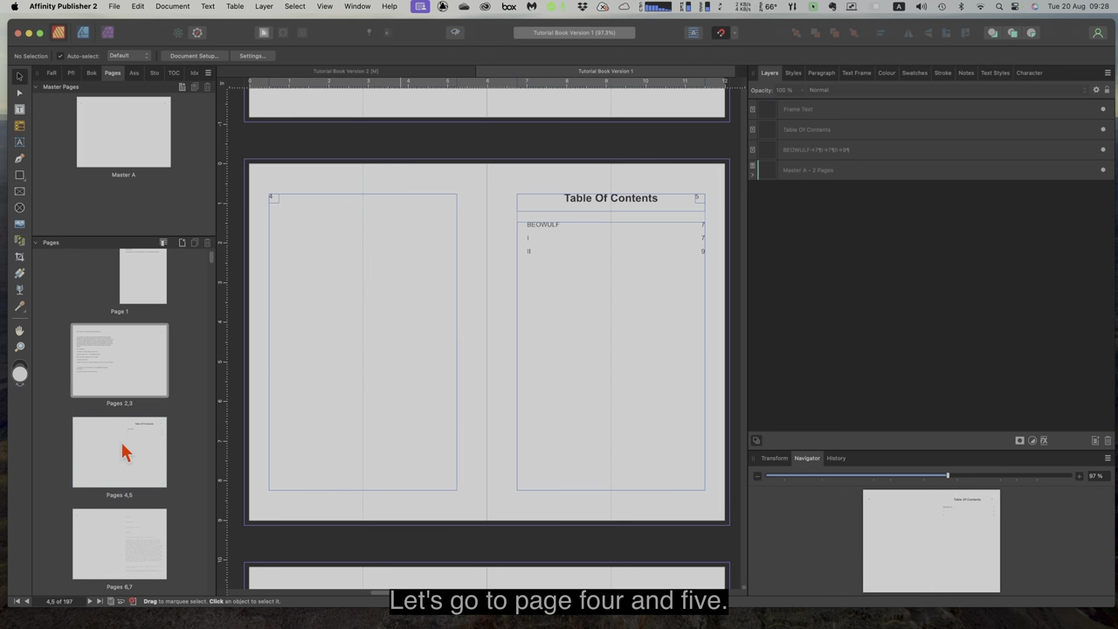
pyautogui.click(360, 328)
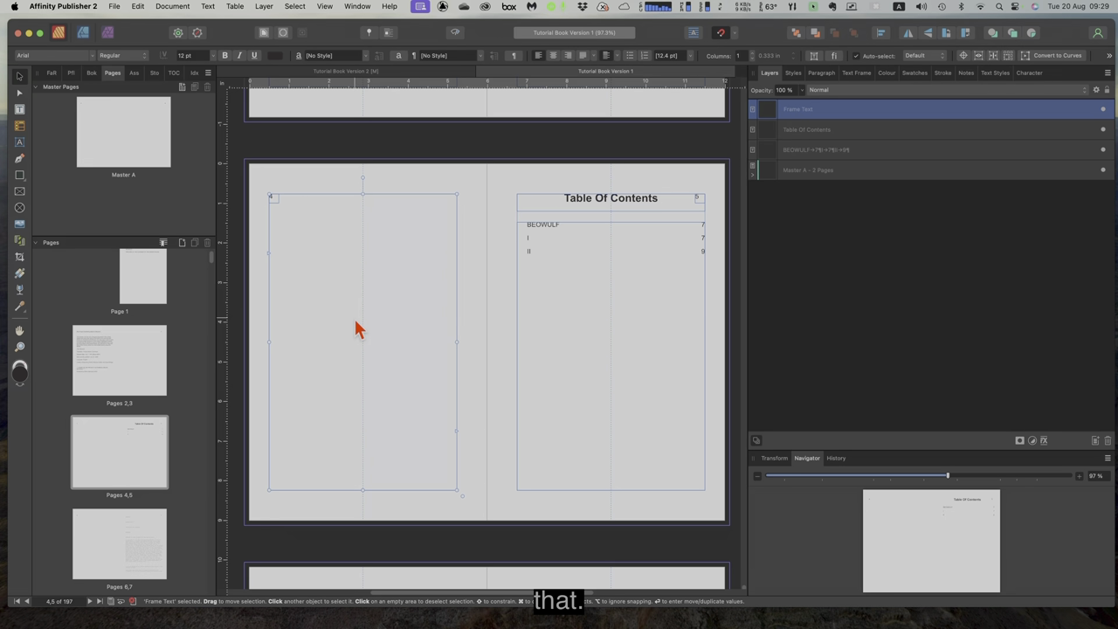
pyautogui.click(338, 73)
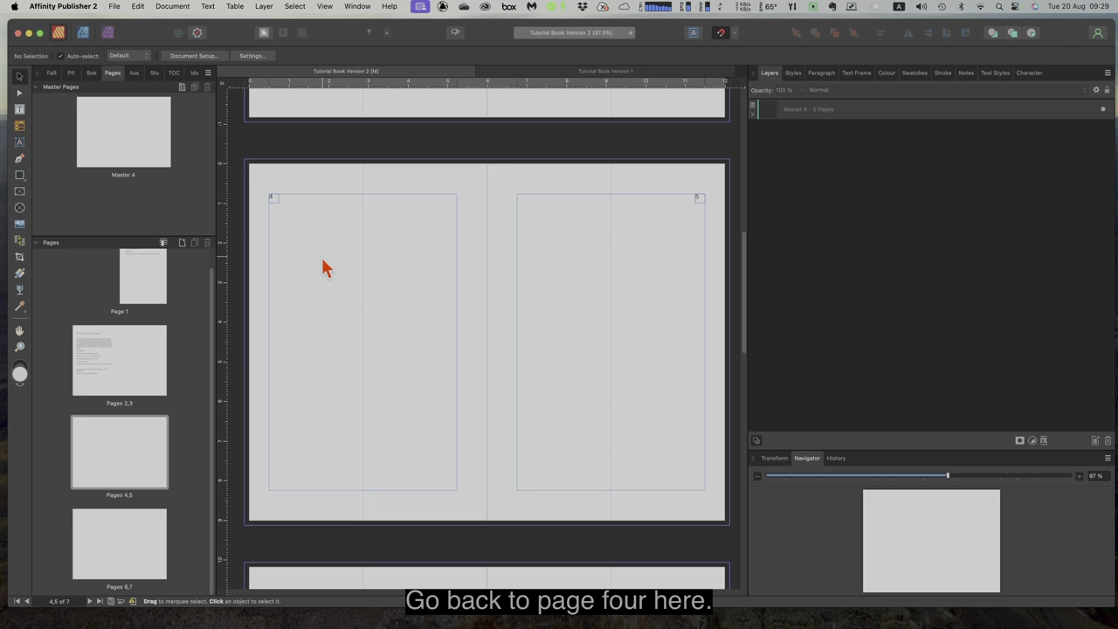
pyautogui.press('super+v')
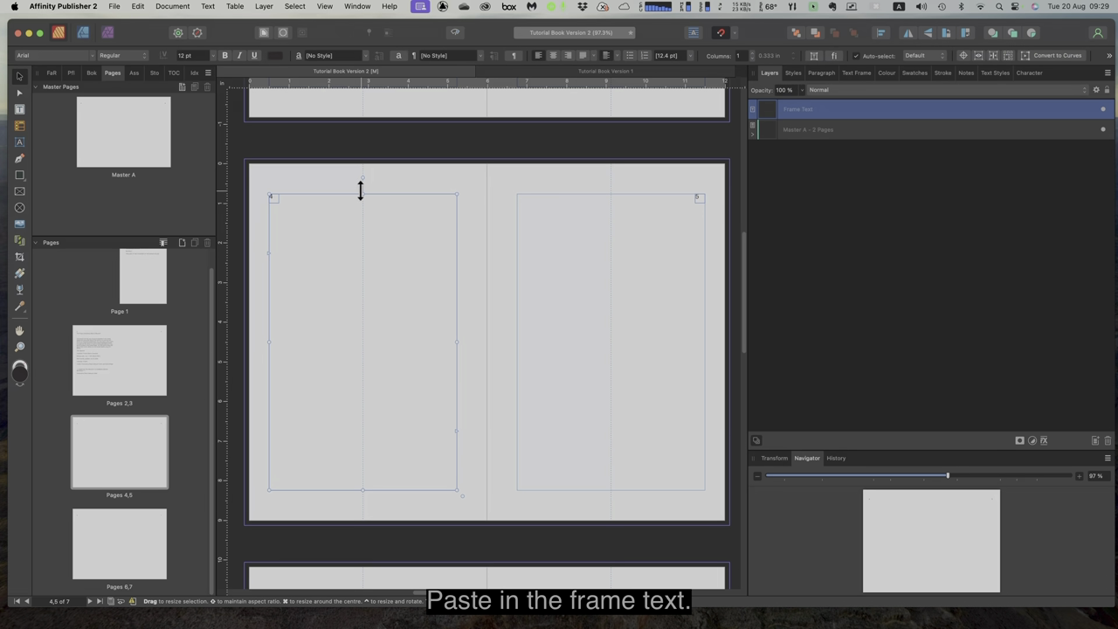
pyautogui.moveTo(361, 190); pyautogui.dragTo(360, 201)
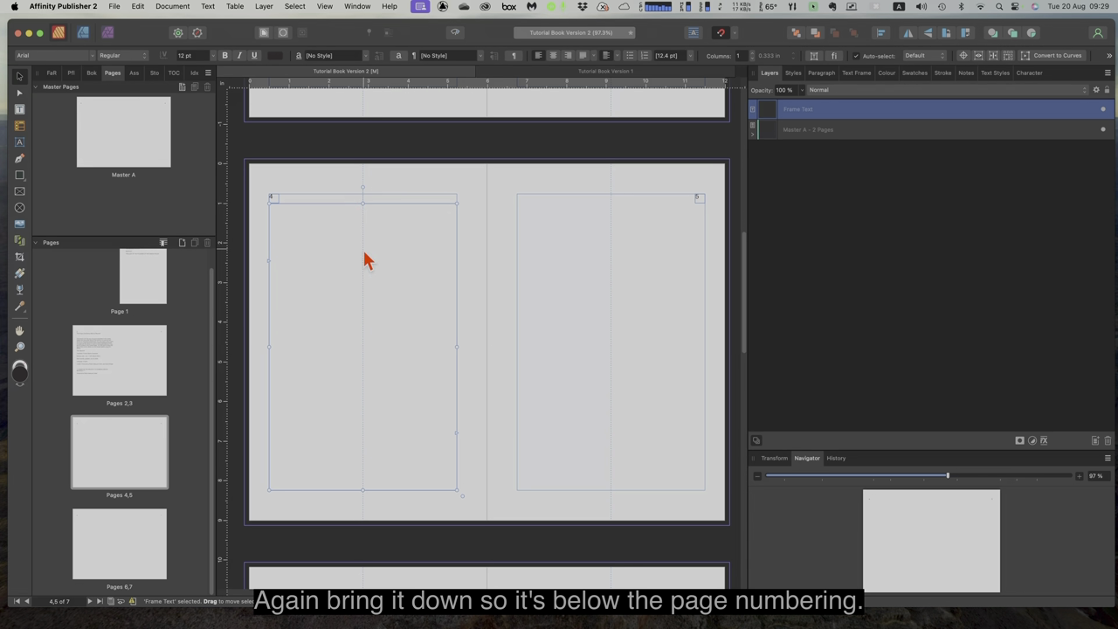
# Step: Paste Version 1's Table Of Contents heading onto Version 2's page 5, just under the page number
pyautogui.doubleClick(148, 439)
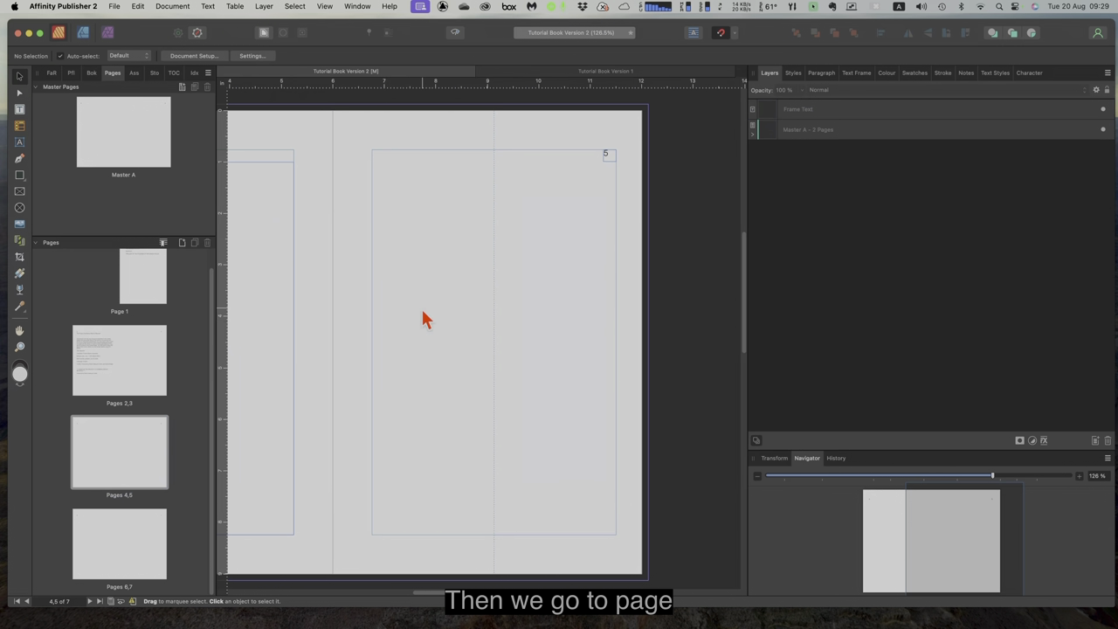
pyautogui.click(527, 72)
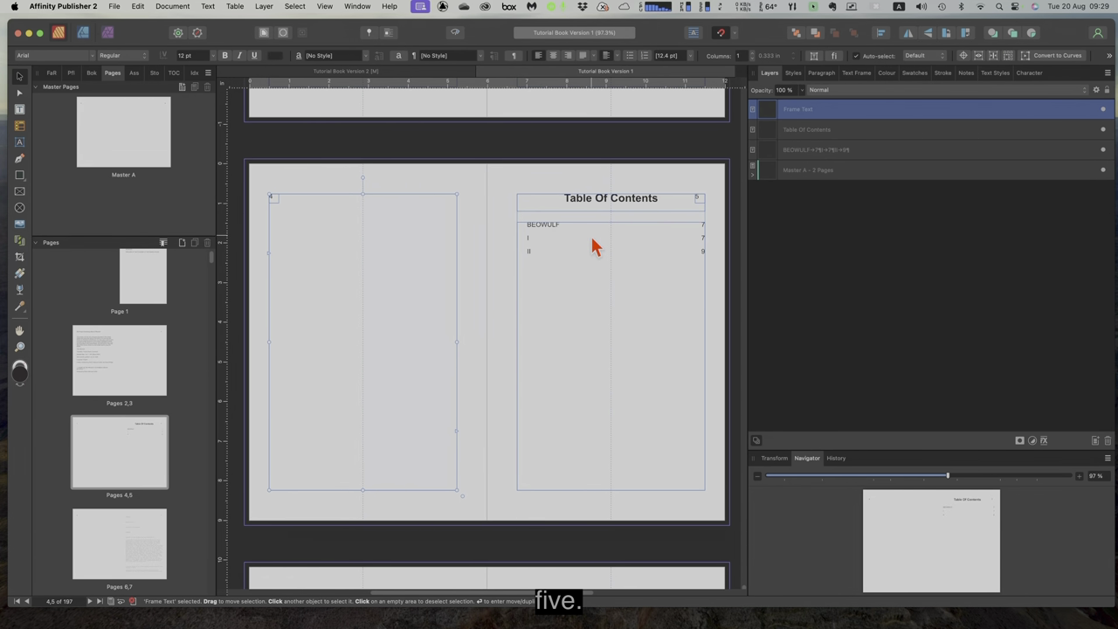
pyautogui.click(589, 204)
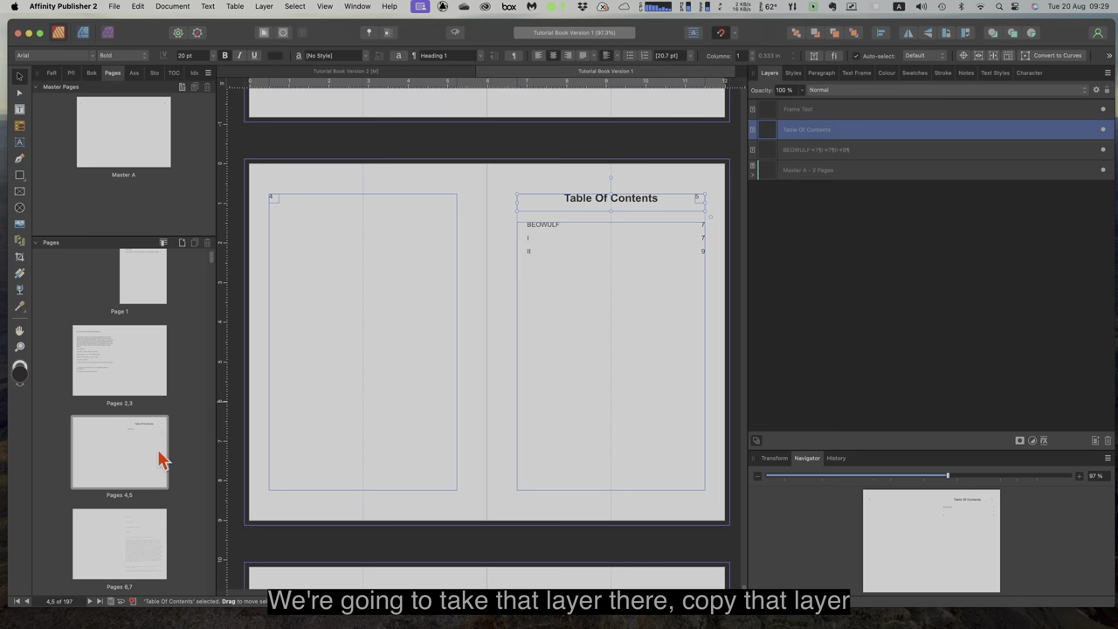
pyautogui.click(390, 72)
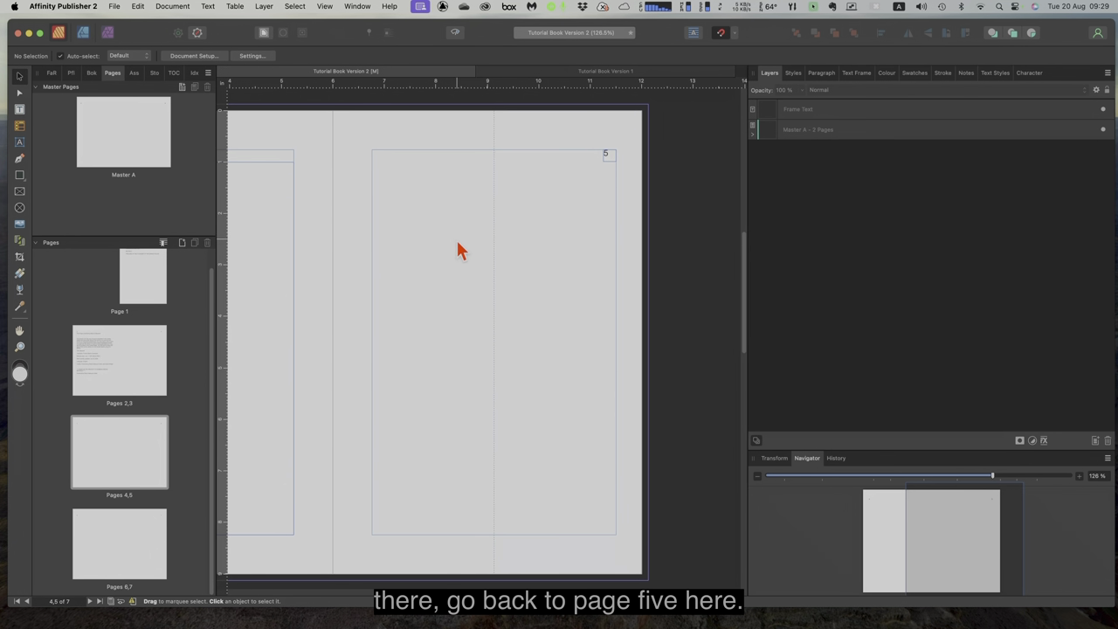
pyautogui.press('super+v')
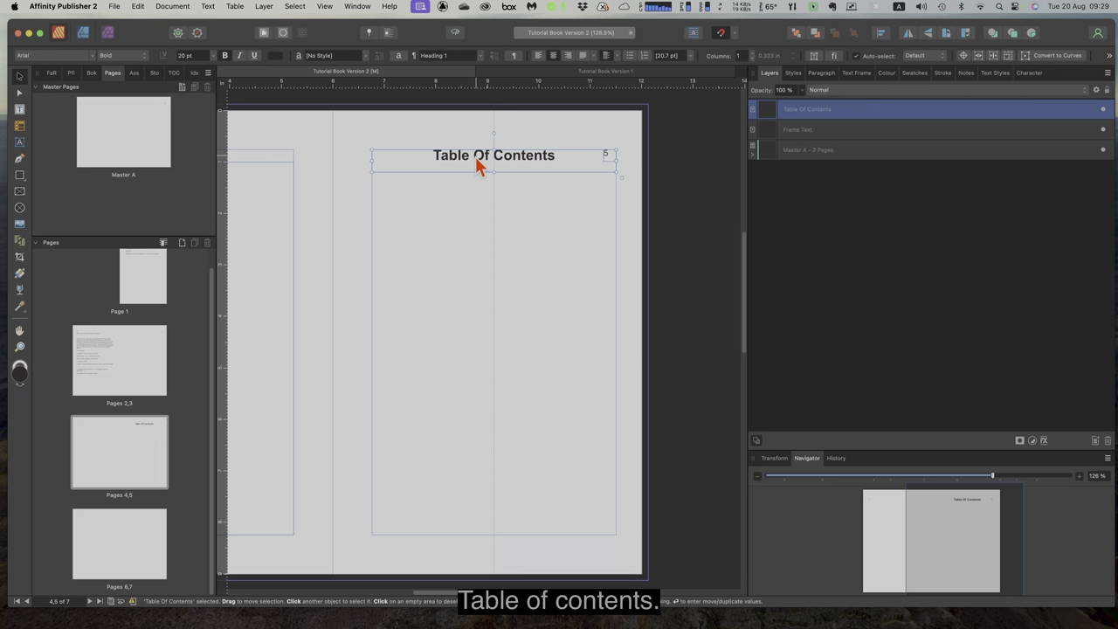
pyautogui.moveTo(479, 166); pyautogui.dragTo(476, 169)
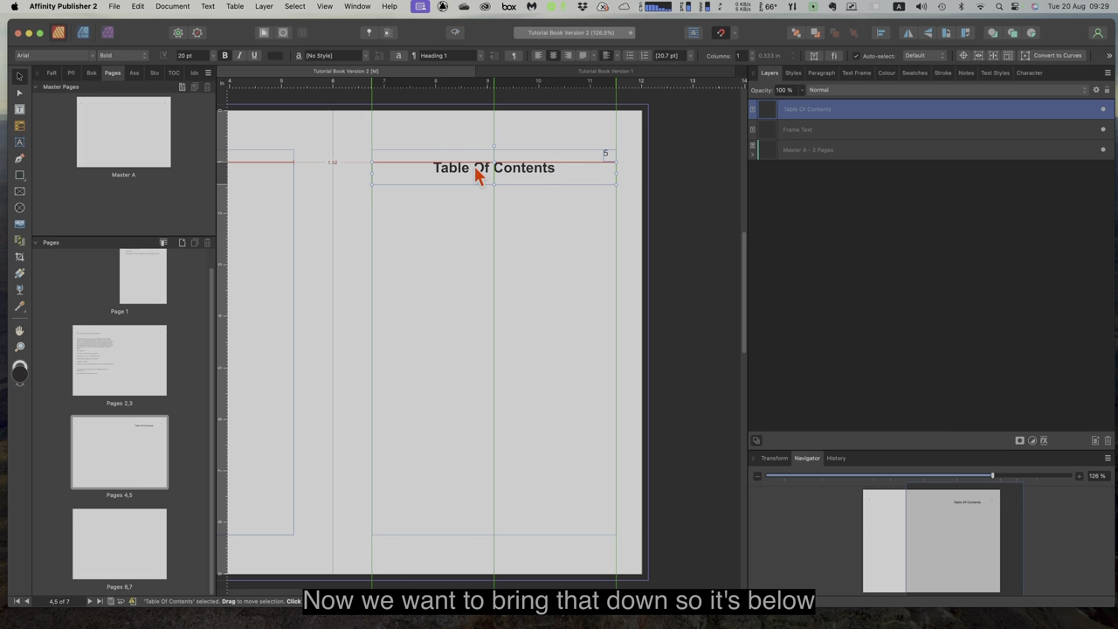
pyautogui.moveTo(476, 174); pyautogui.dragTo(476, 175)
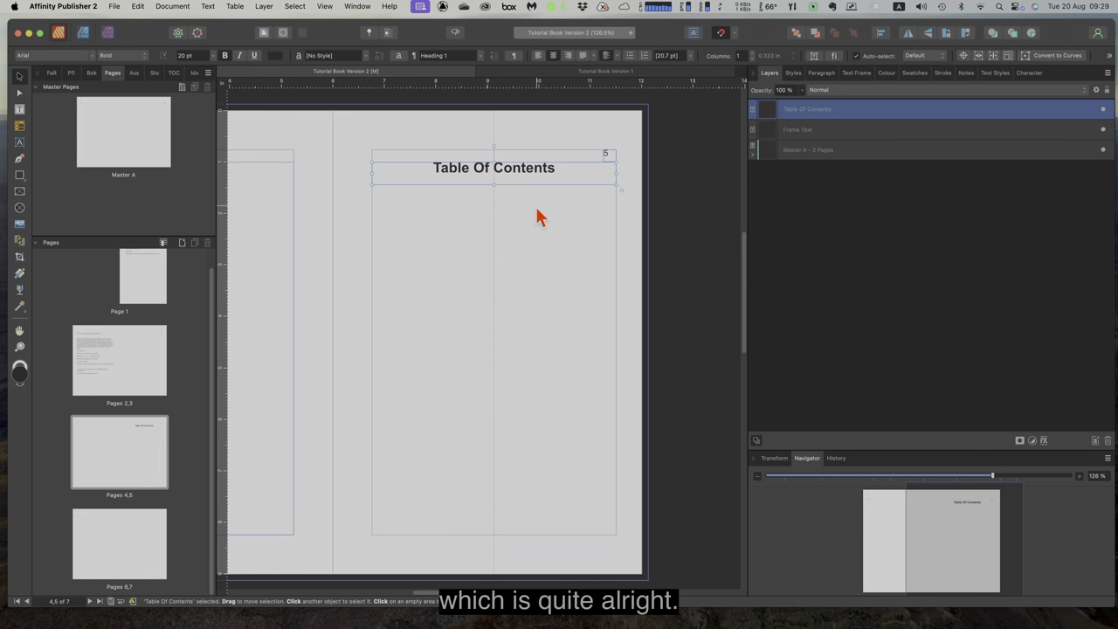
# Step: Paste Version 1's contents entries (BEOWULF 7, I 7, II 9) beneath page 5's heading
pyautogui.click(576, 73)
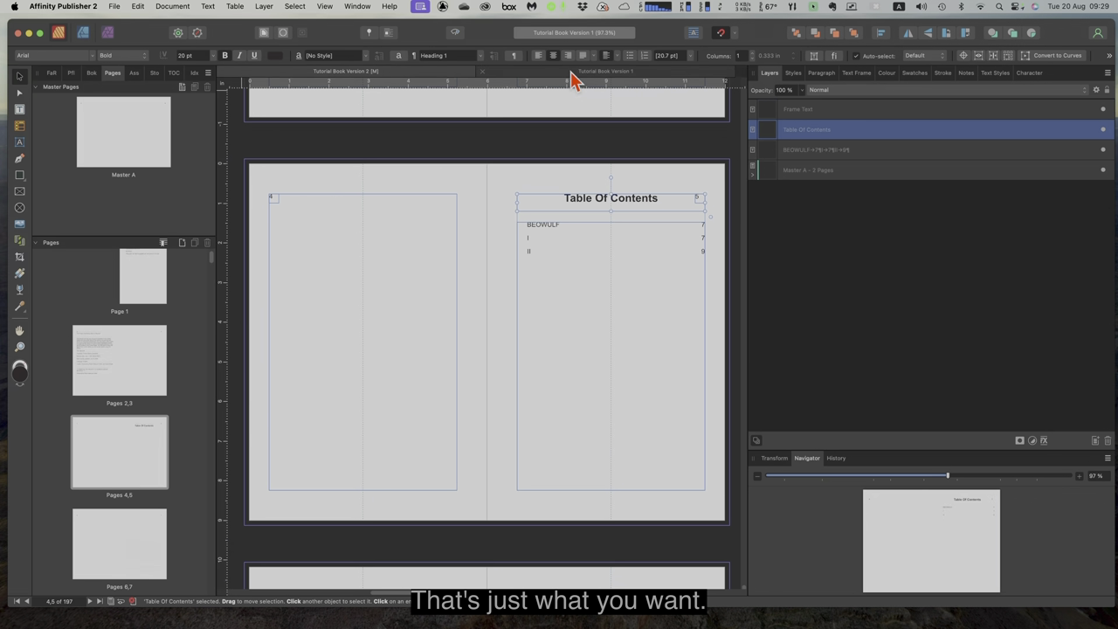
pyautogui.click(599, 304)
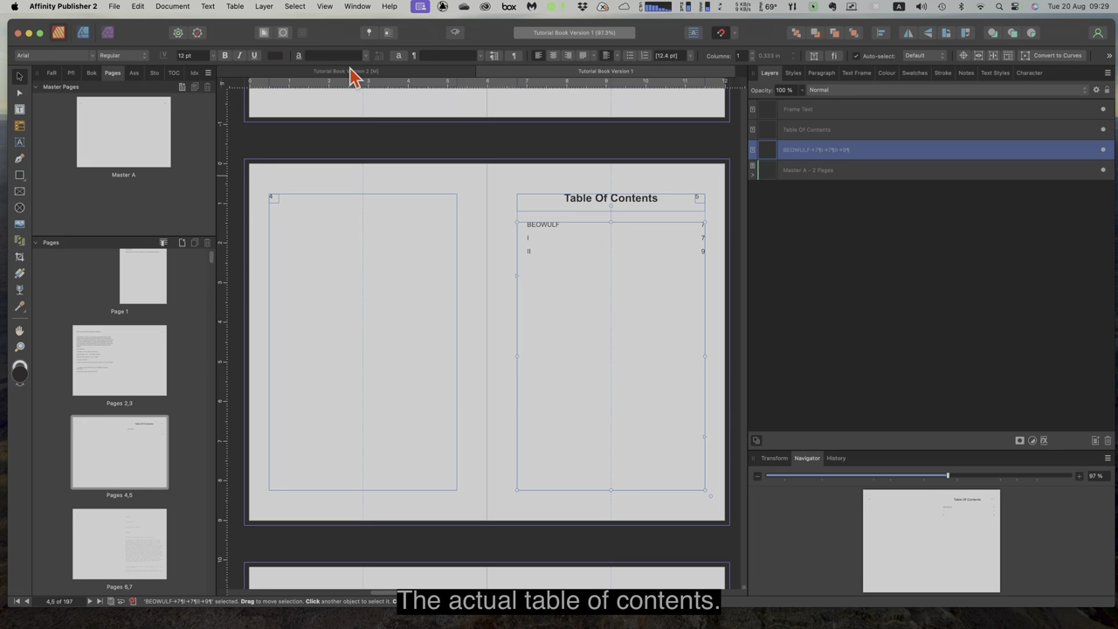
pyautogui.click(397, 78)
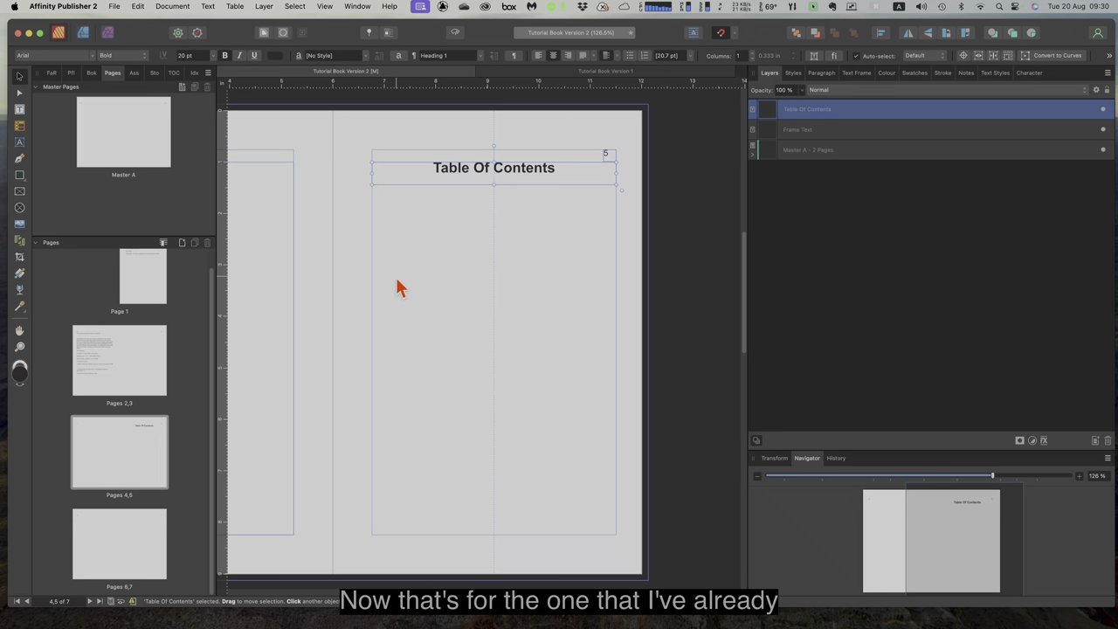
pyautogui.click(427, 294)
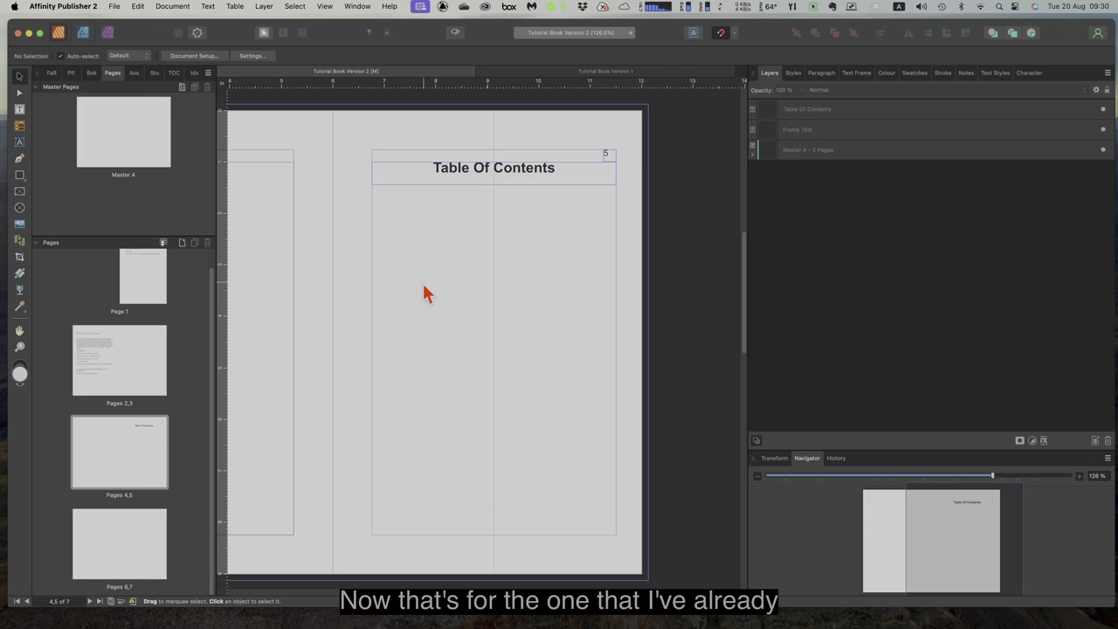
pyautogui.press('super+v')
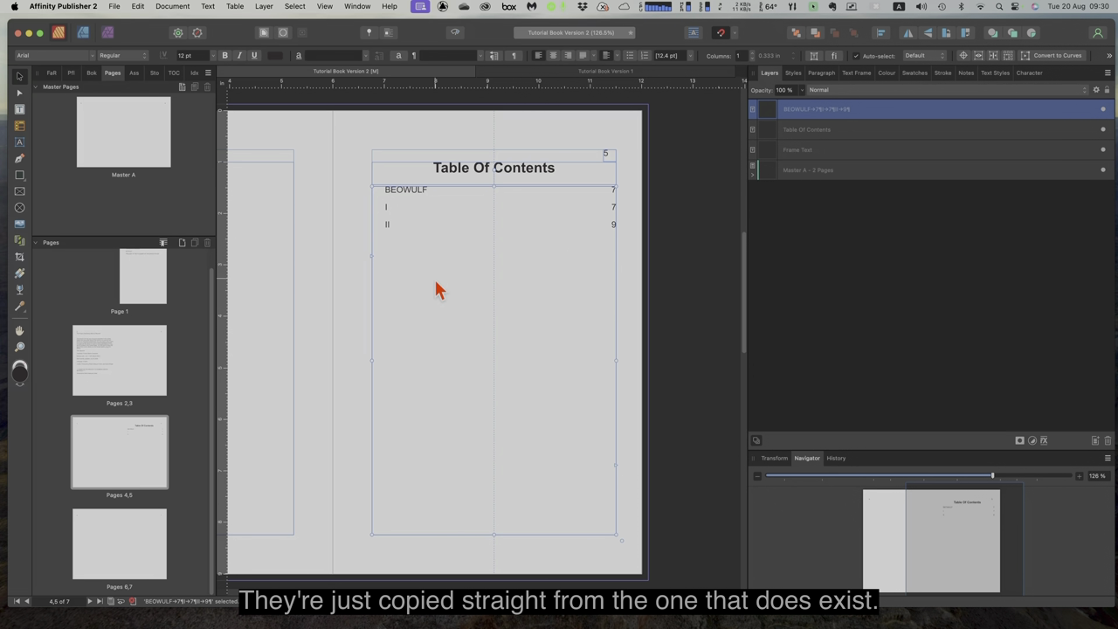
pyautogui.click(515, 71)
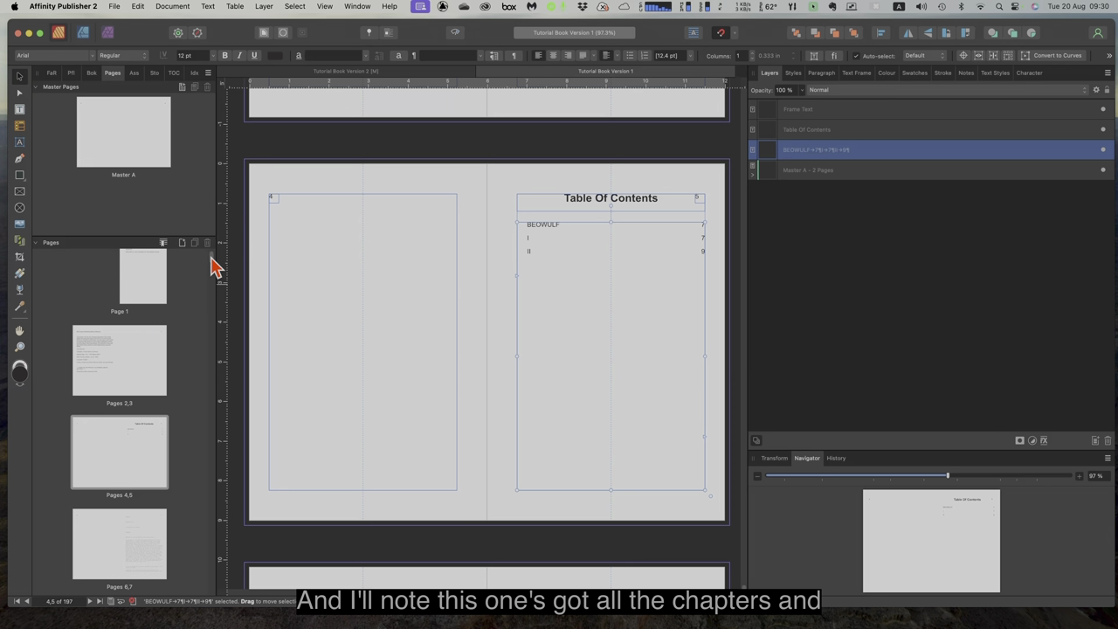
pyautogui.moveTo(213, 262); pyautogui.dragTo(205, 232)
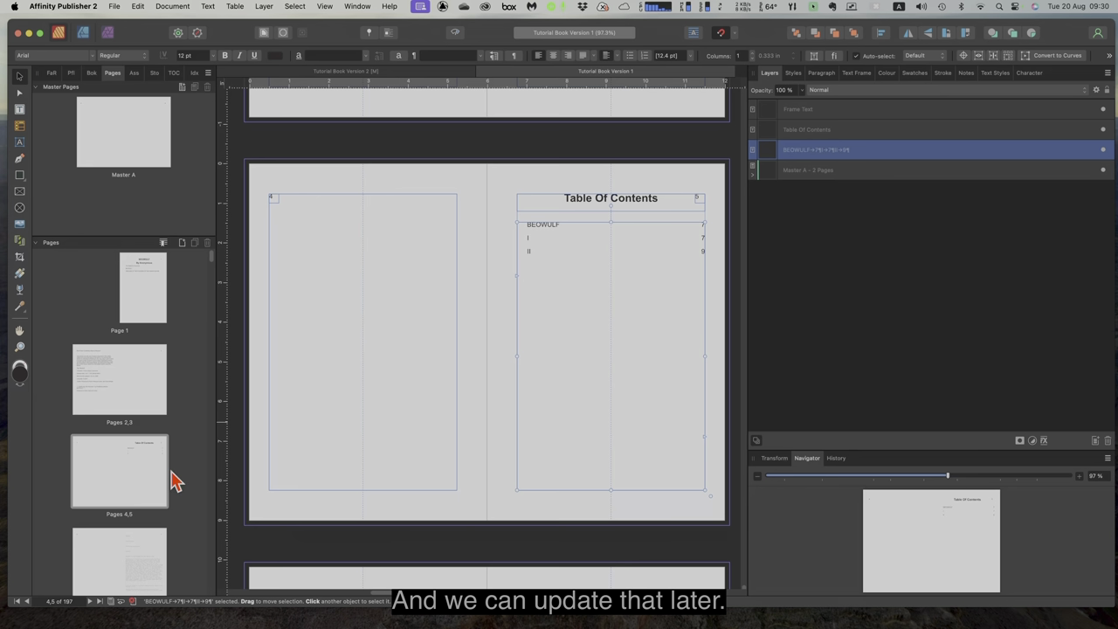
# Step: Copy Version 1's page-6 text frame onto Version 2's page 6, its top lowered below the page number
pyautogui.click(93, 572)
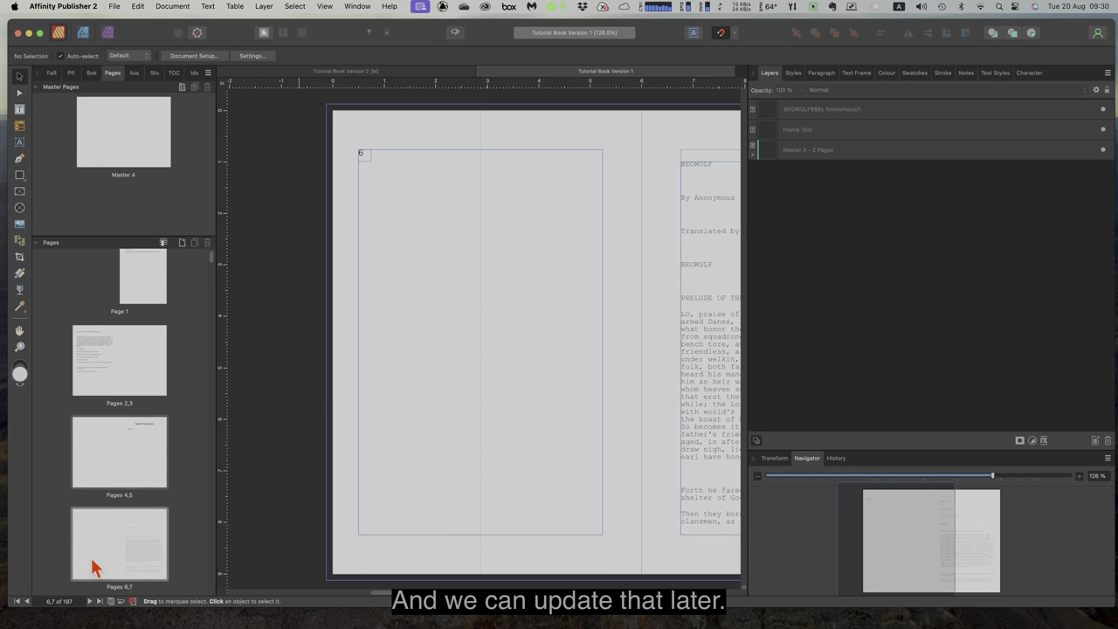
pyautogui.click(485, 346)
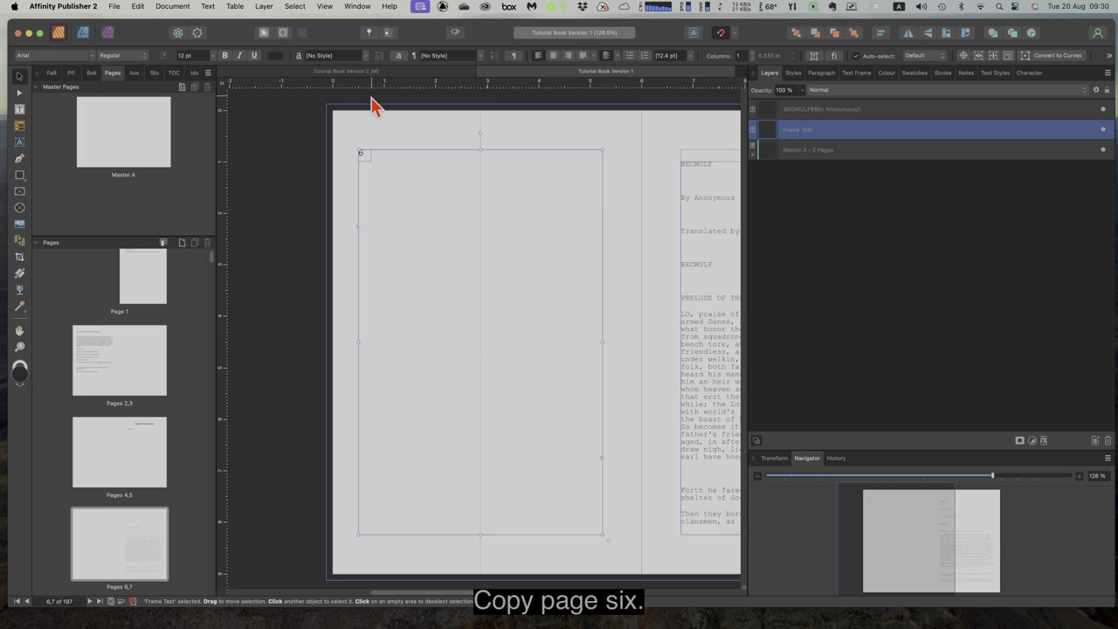
pyautogui.click(390, 71)
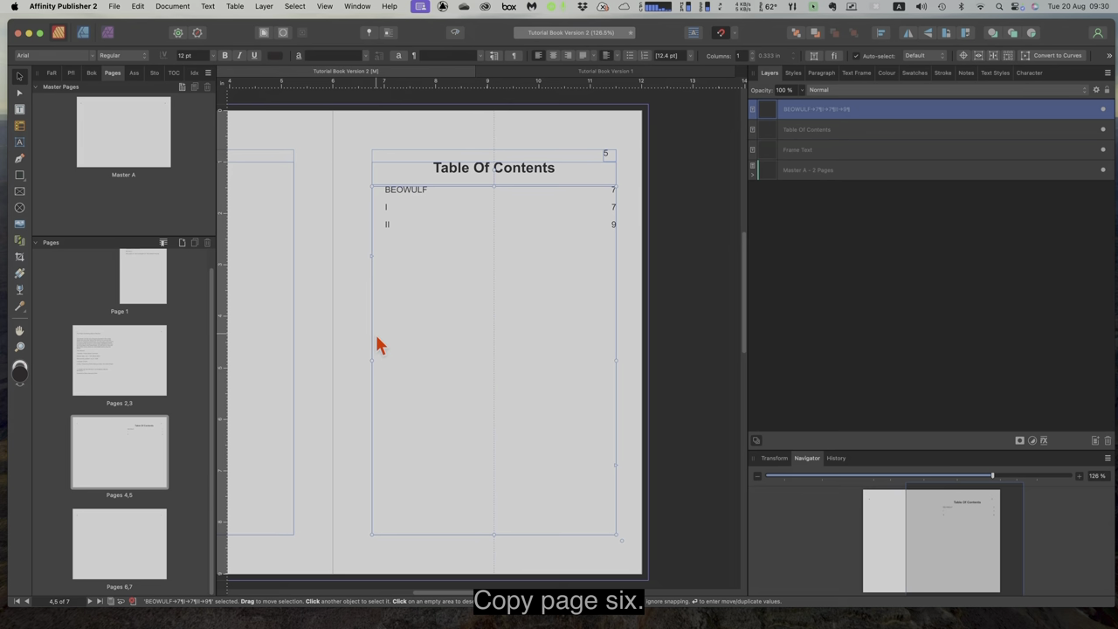
pyautogui.click(102, 542)
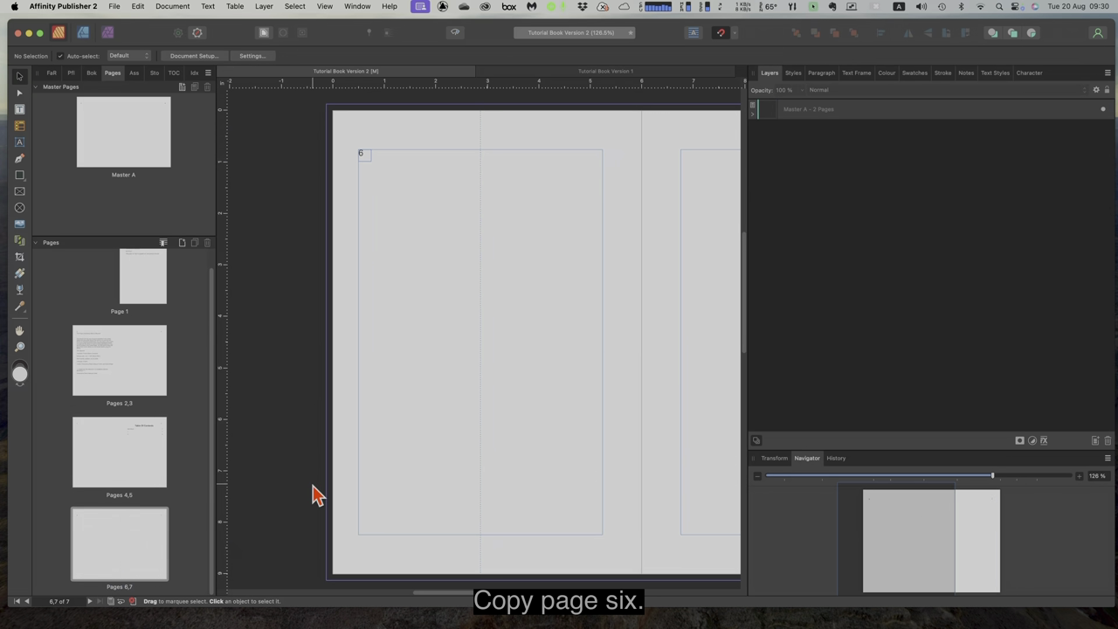
pyautogui.press('super+v')
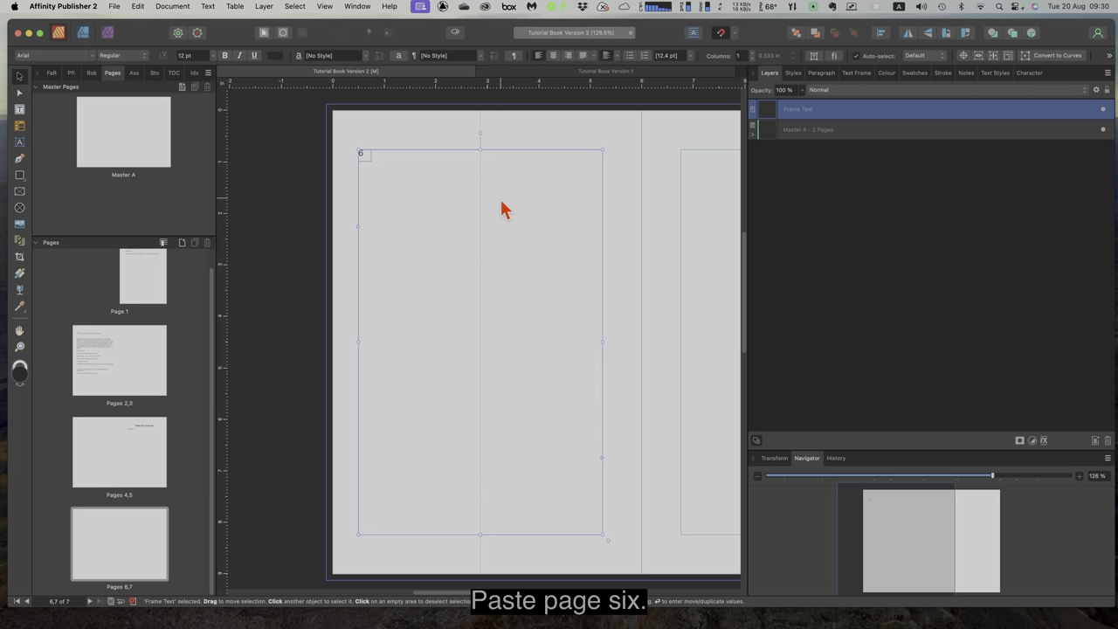
pyautogui.moveTo(478, 152); pyautogui.dragTo(479, 160)
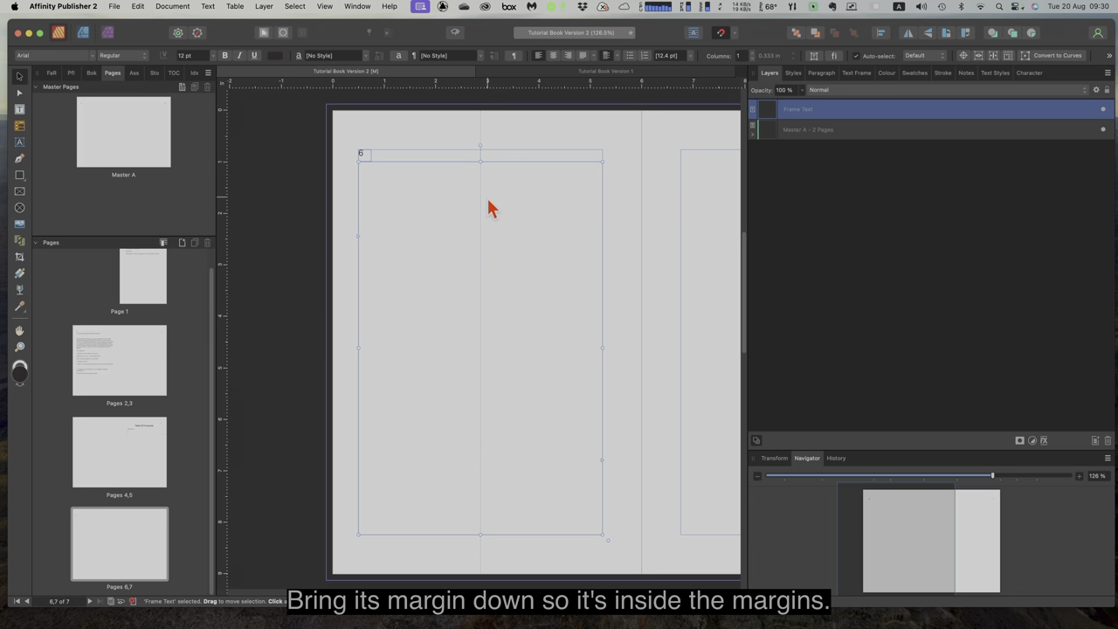
# Step: Paste Version 1's Beowulf opening text frame, BEOWULF through the Prelude, onto Version 2's page 7
pyautogui.doubleClick(152, 552)
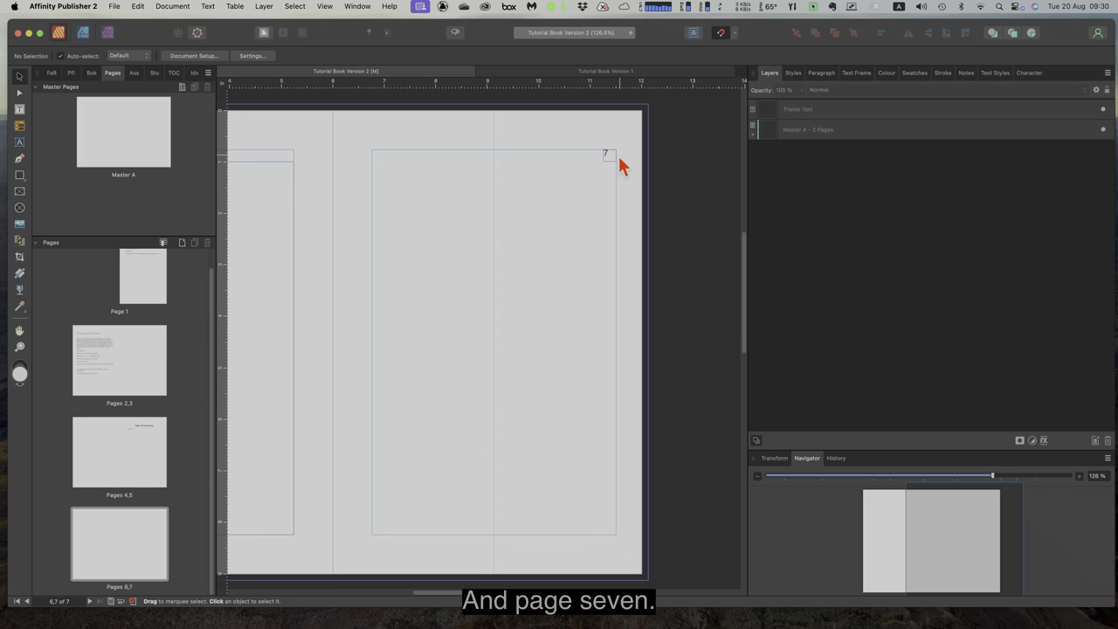
pyautogui.click(629, 72)
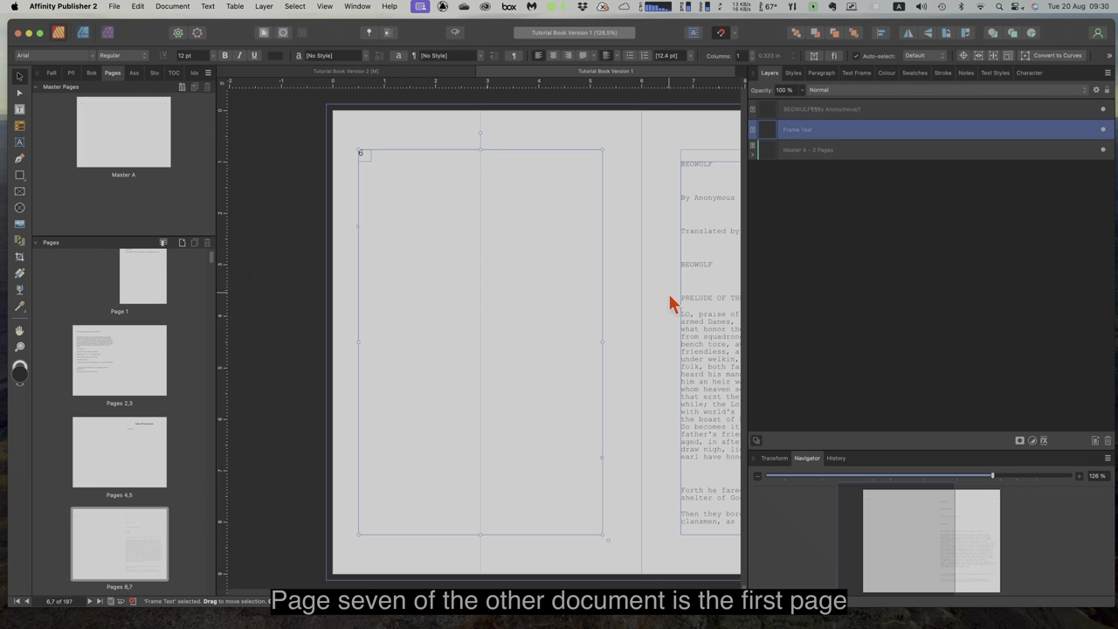
pyautogui.doubleClick(149, 528)
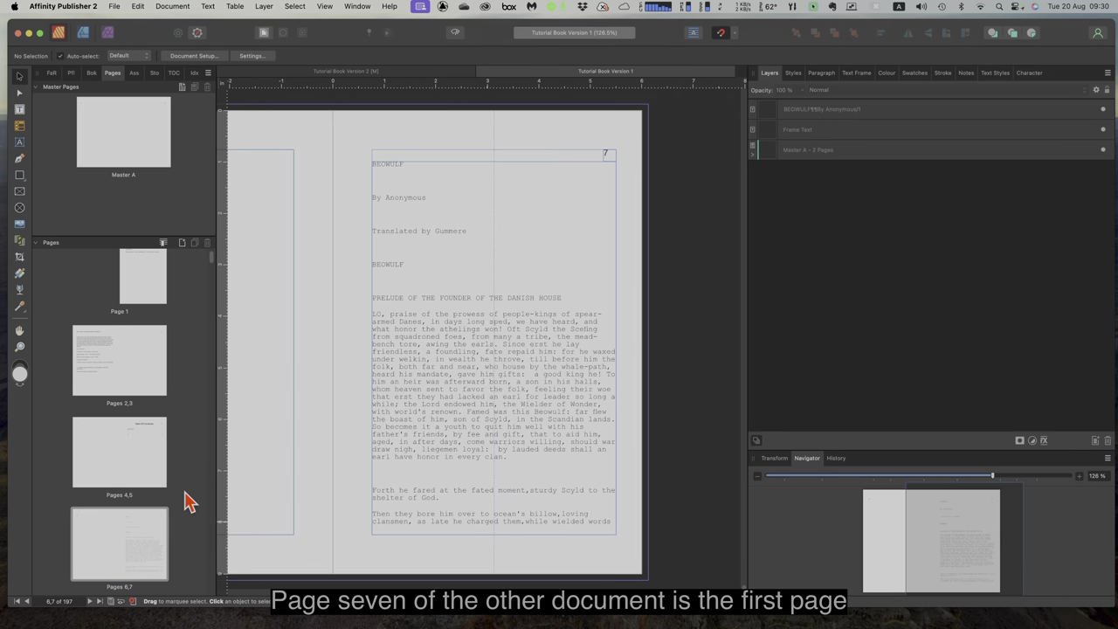
pyautogui.click(447, 286)
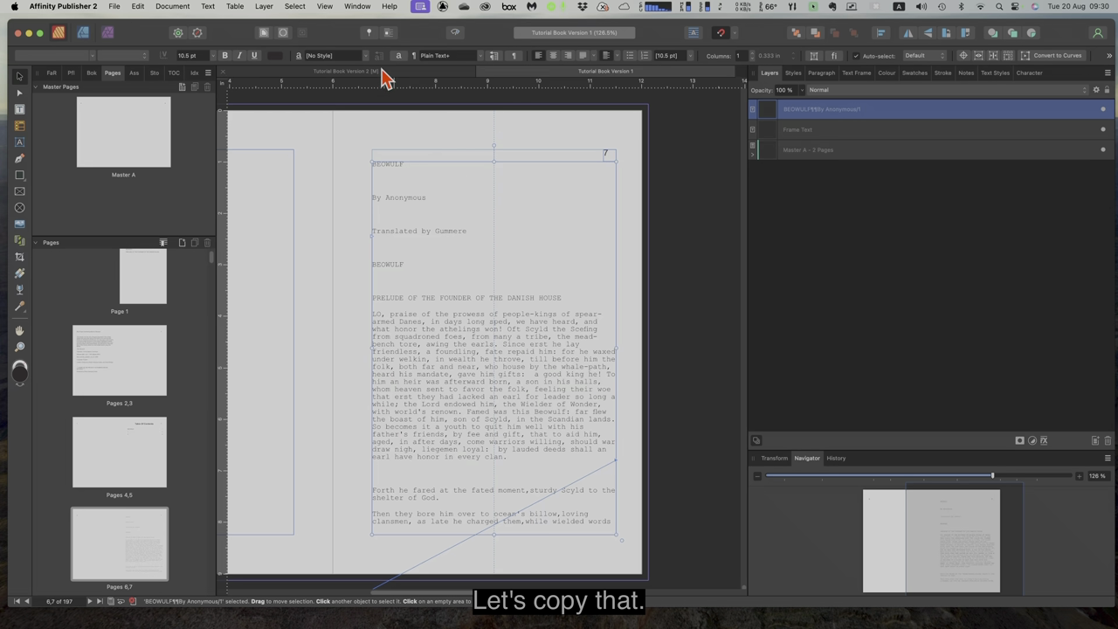
pyautogui.click(390, 74)
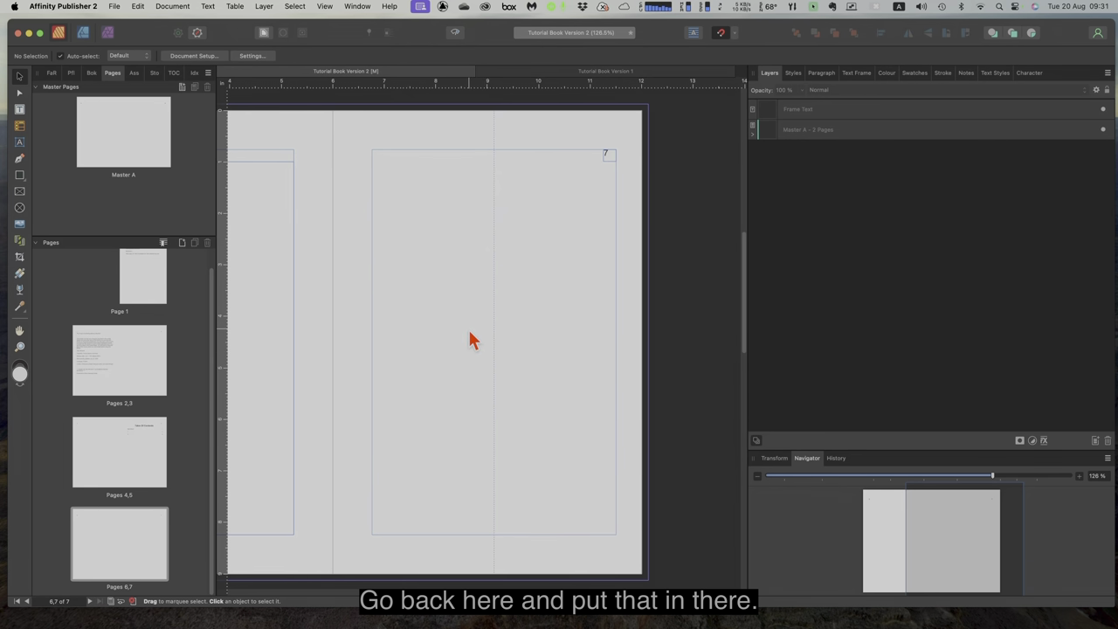
pyautogui.press('super+v')
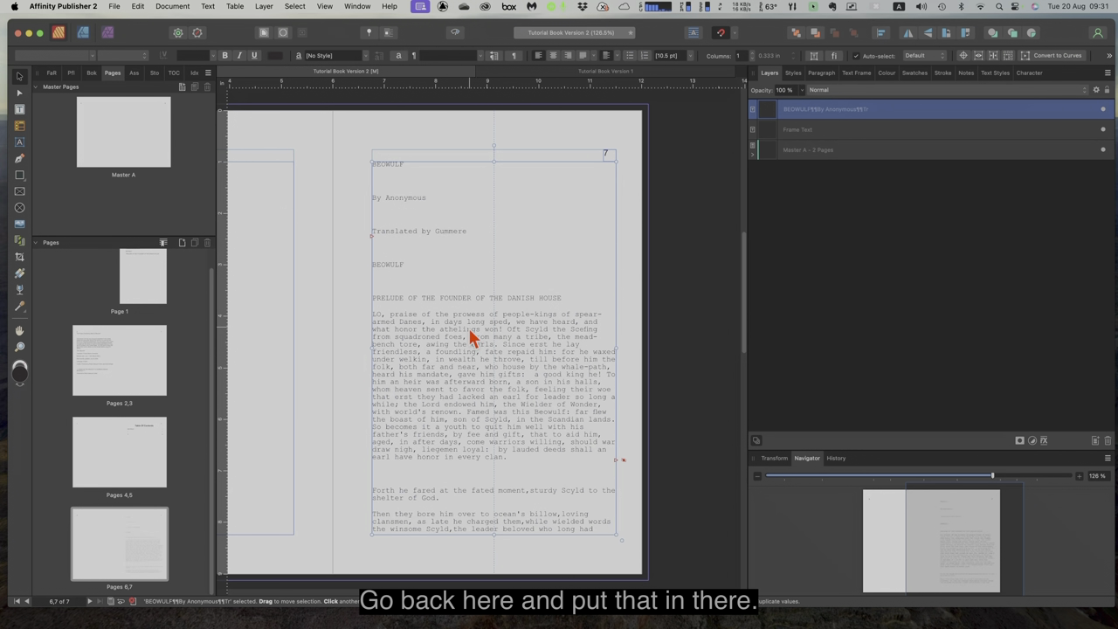
# Step: Select and delete the opening block of Beowulf text in page 7's frame
pyautogui.click(427, 290)
pyautogui.click(427, 290)
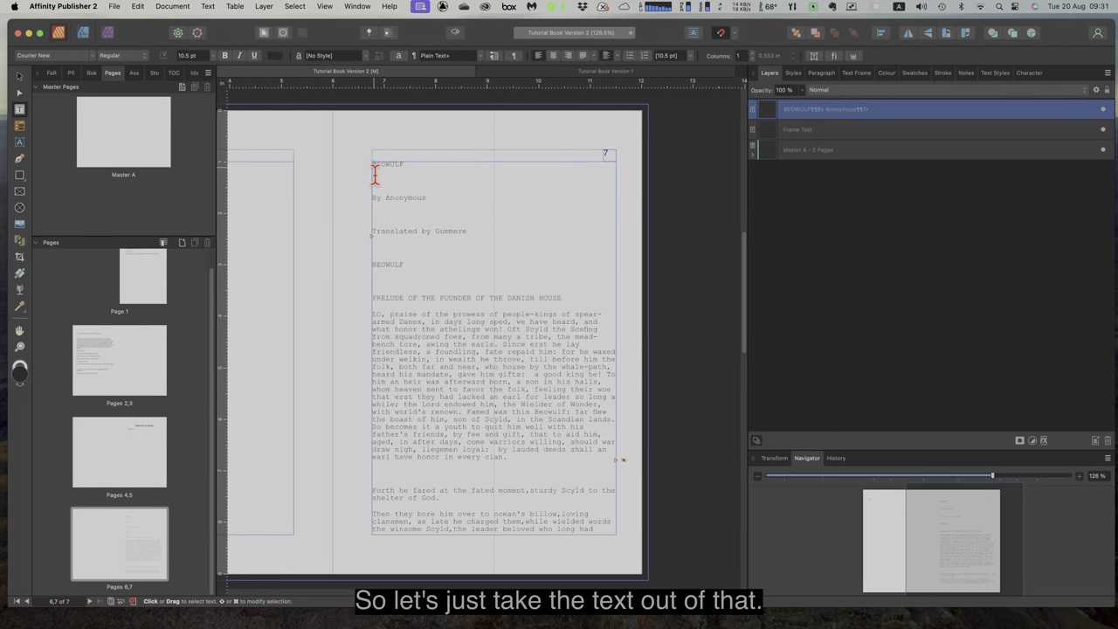
pyautogui.moveTo(374, 174); pyautogui.dragTo(605, 526)
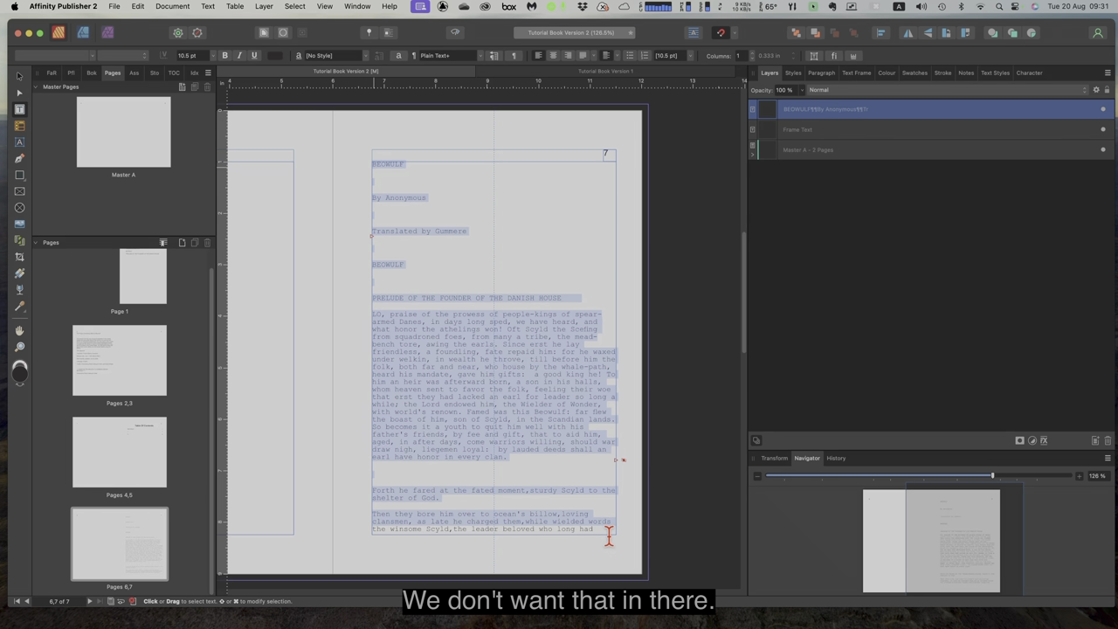
pyautogui.press('BackSpace')
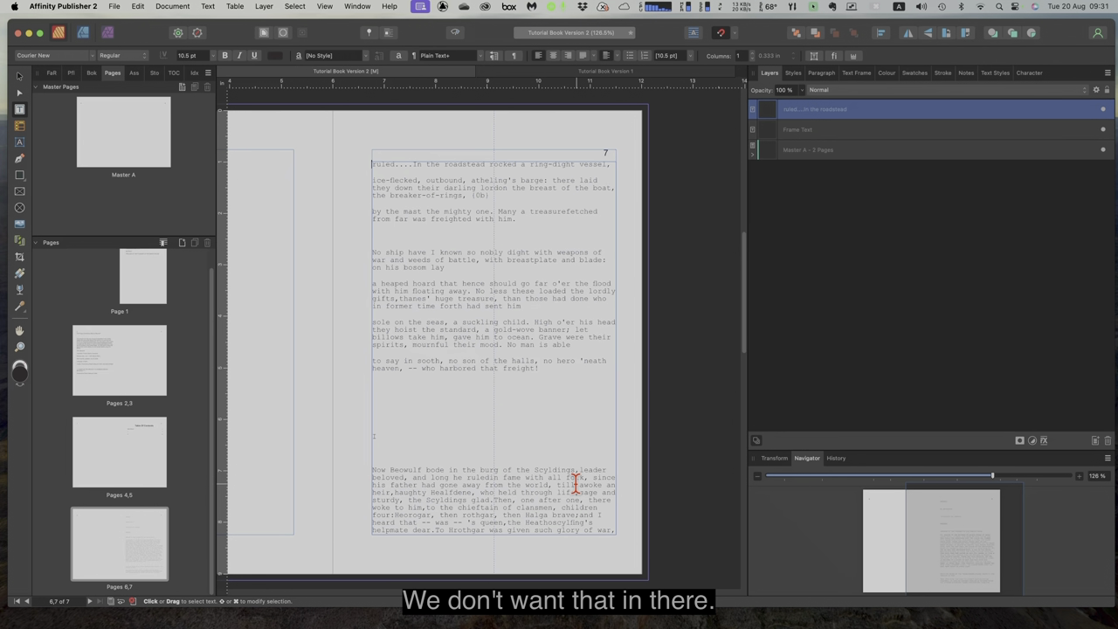
pyautogui.press('Escape')
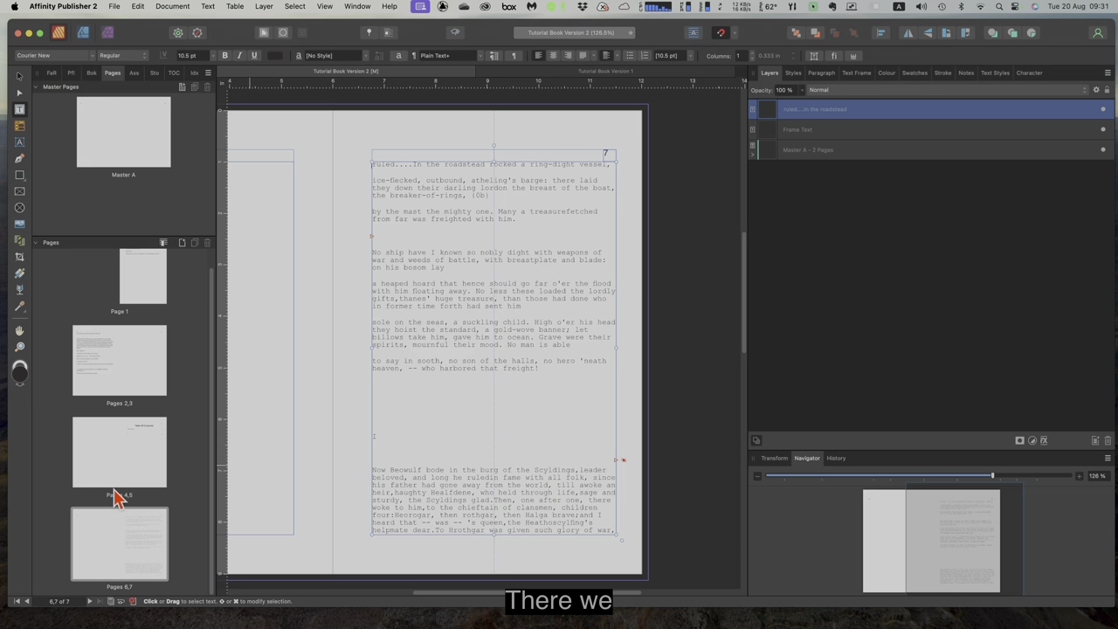
# Step: Select all remaining text in the frame and delete it, leaving the frame empty
pyautogui.click(395, 219)
pyautogui.press('super+a')
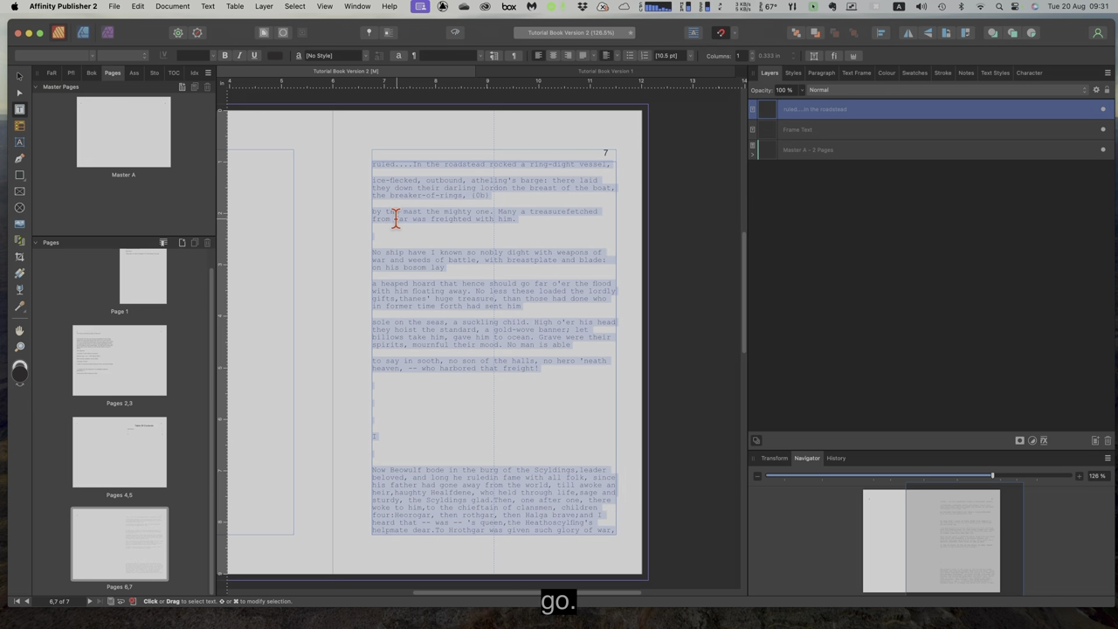
pyautogui.press('BackSpace')
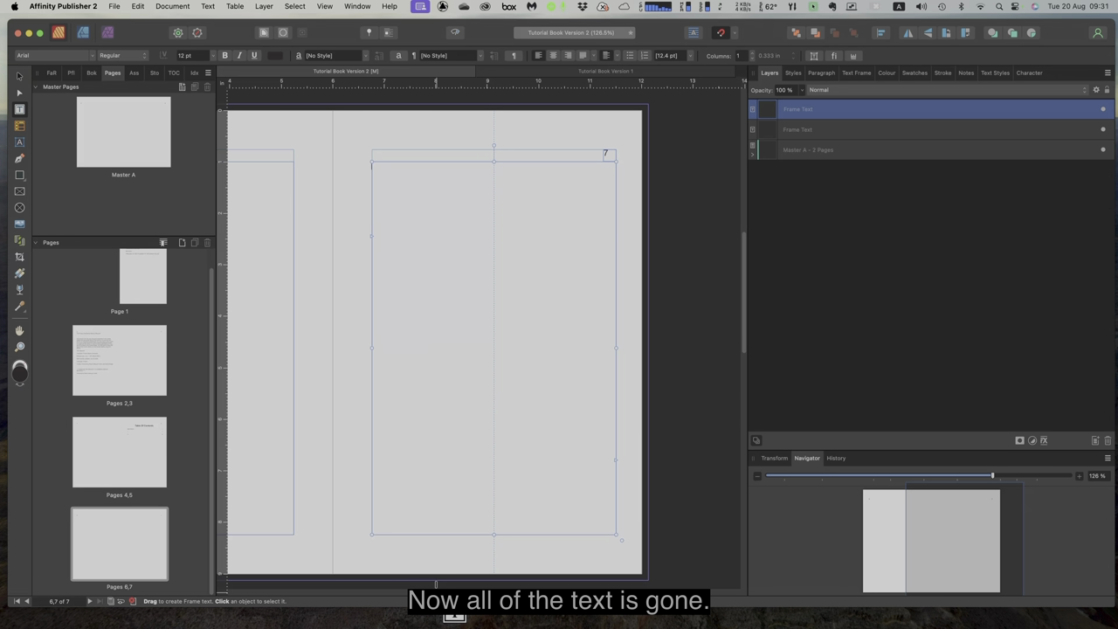
pyautogui.hscroll(-2, 420, 586)
pyautogui.hscroll(4, 420, 586)
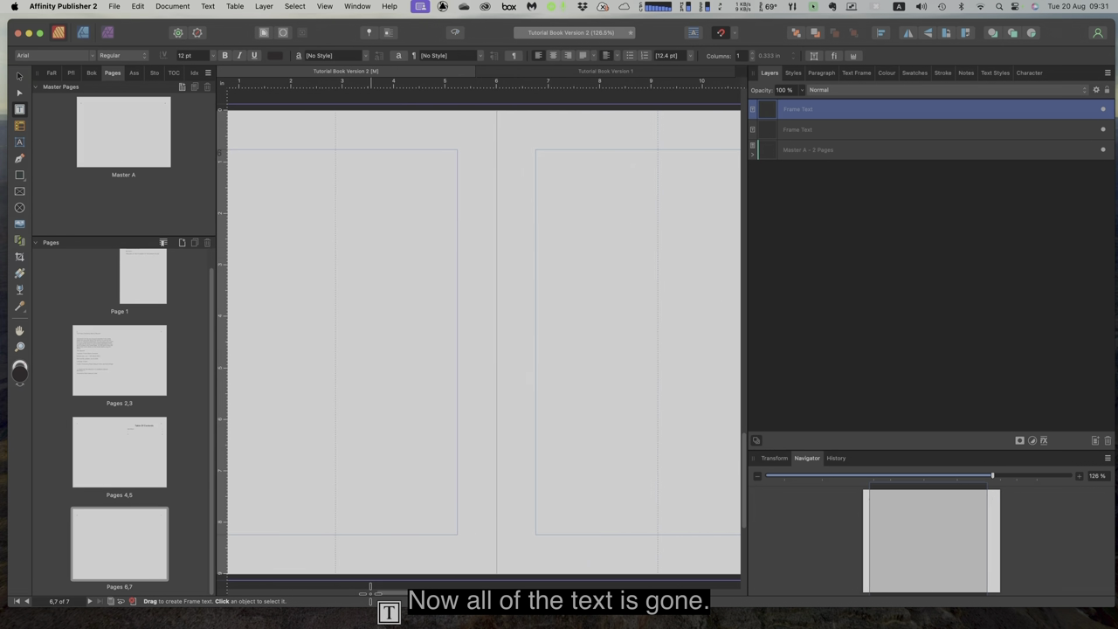
pyautogui.hscroll(-3, 445, 588)
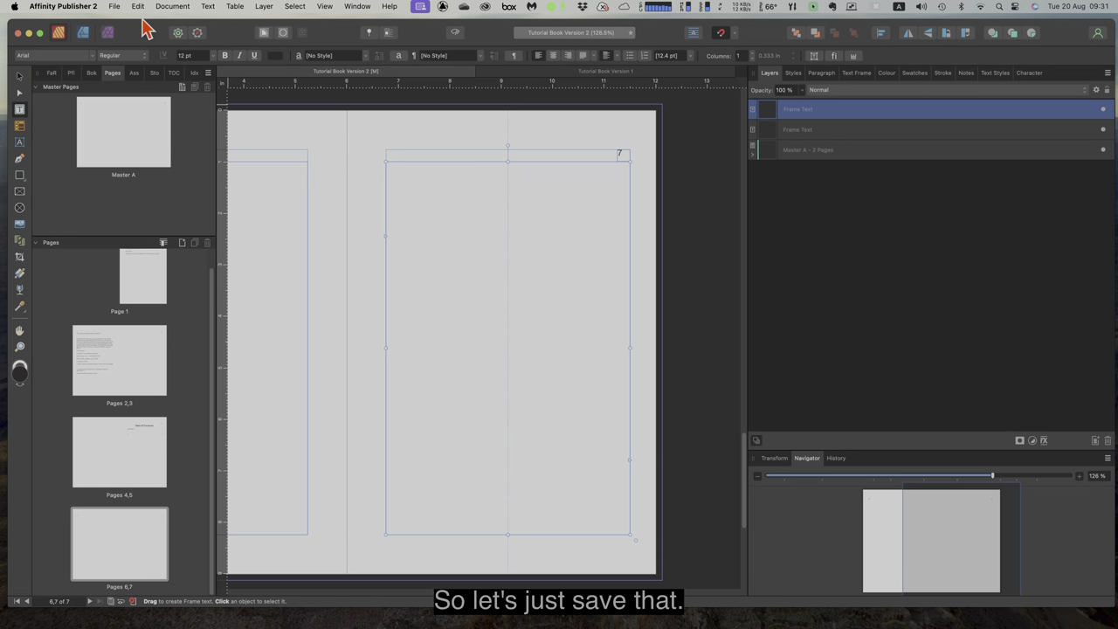
# Step: Save Tutorial Book Version 2 with File > Save
pyautogui.click(118, 13)
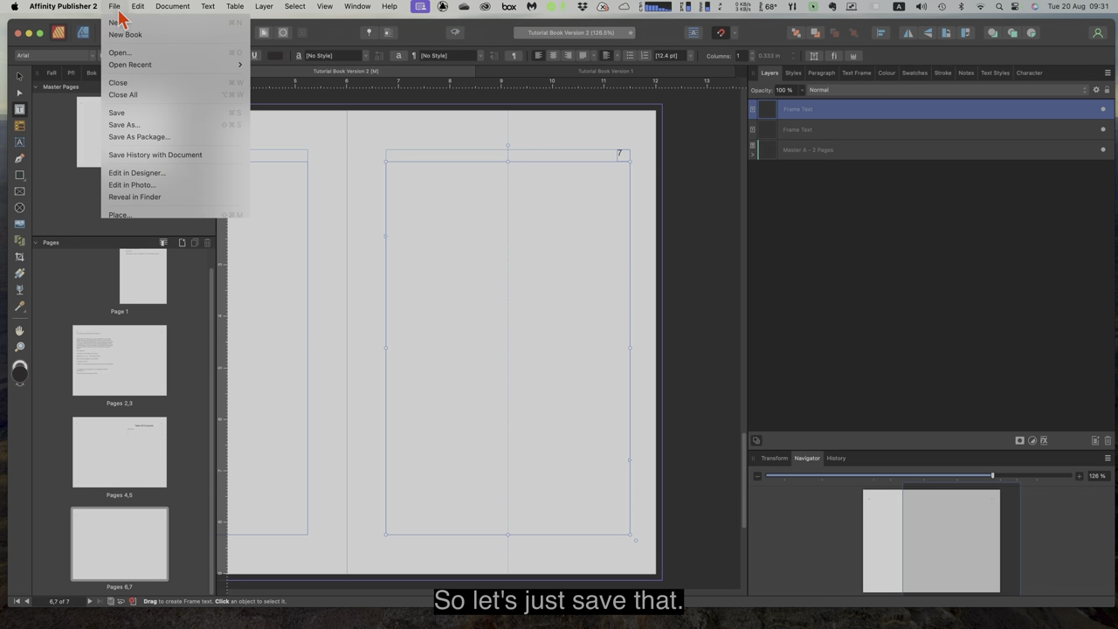
pyautogui.click(124, 113)
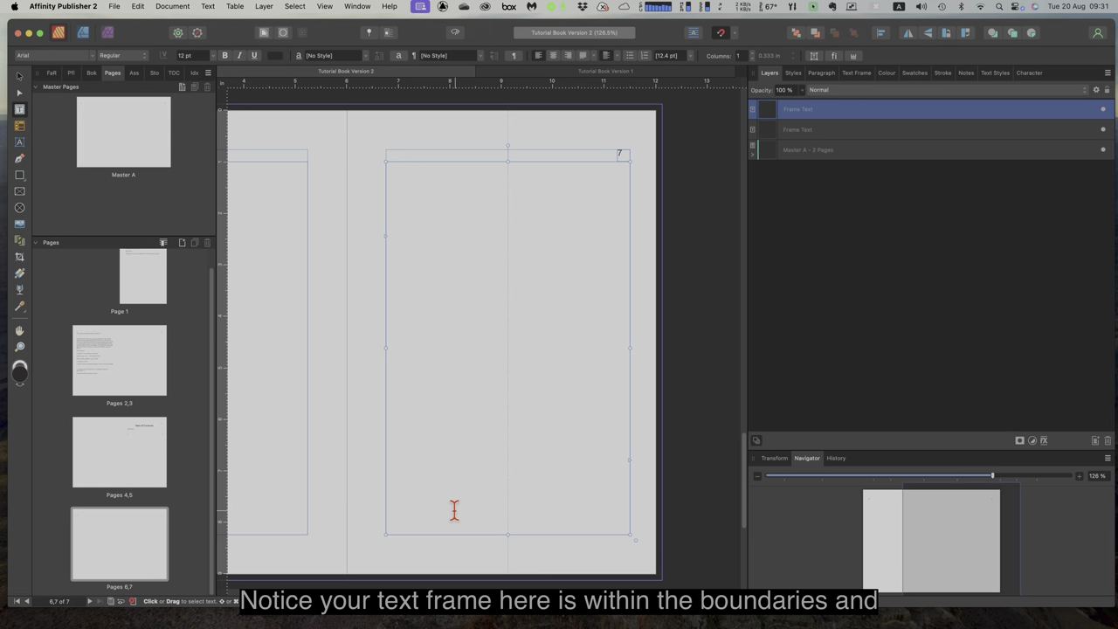
# Step: Select the Move tool and scroll the view around the empty page-7 text frame
pyautogui.click(18, 76)
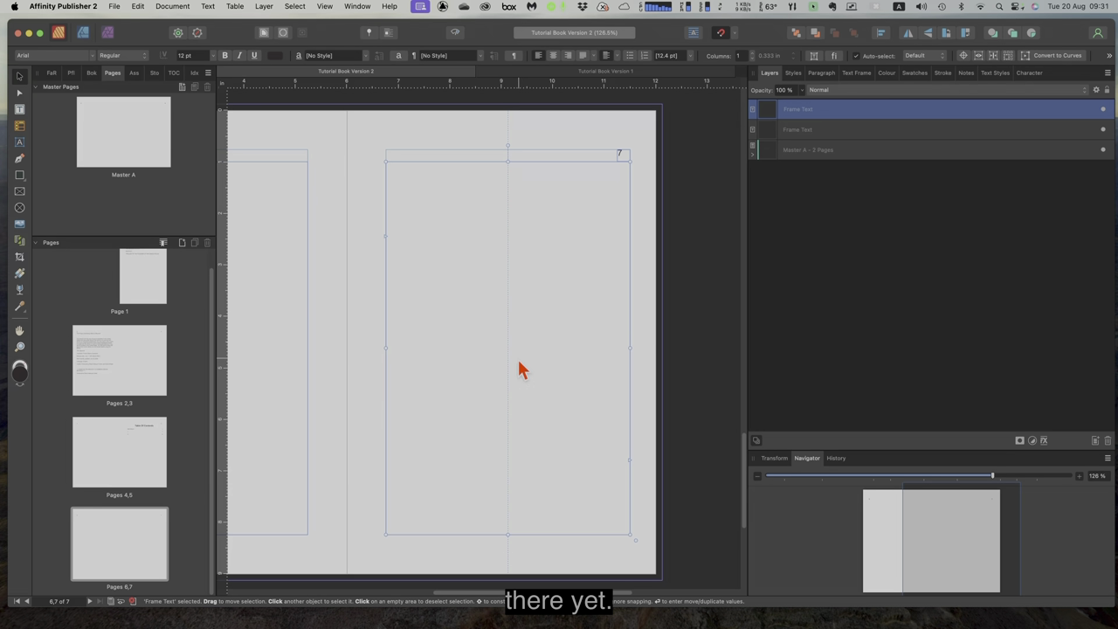
pyautogui.scroll(-2, 437, 421)
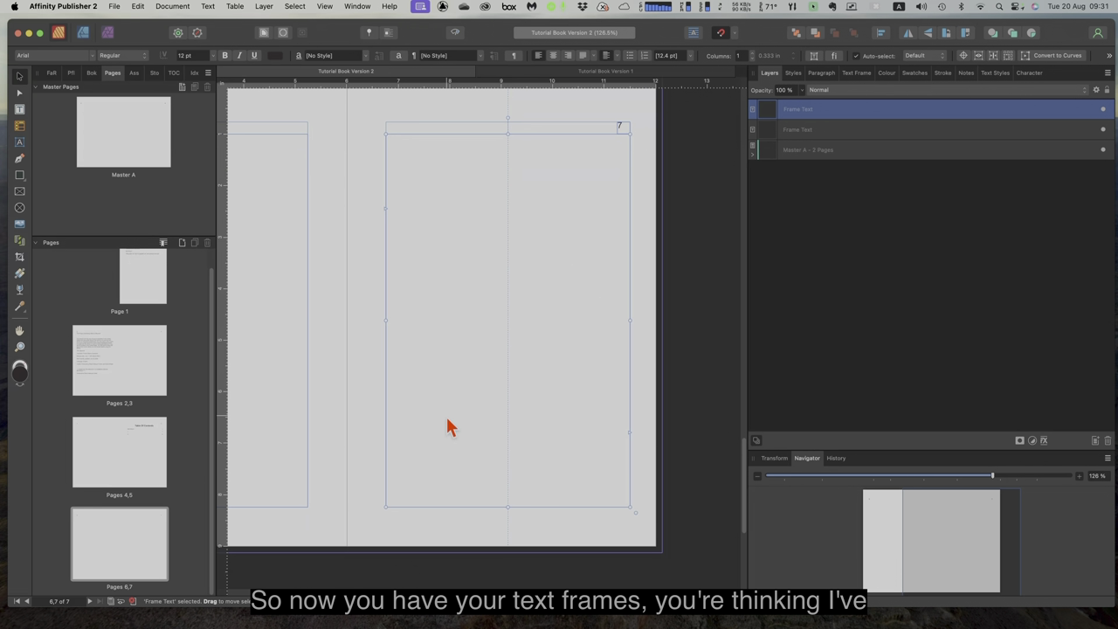
pyautogui.scroll(-3, 447, 426)
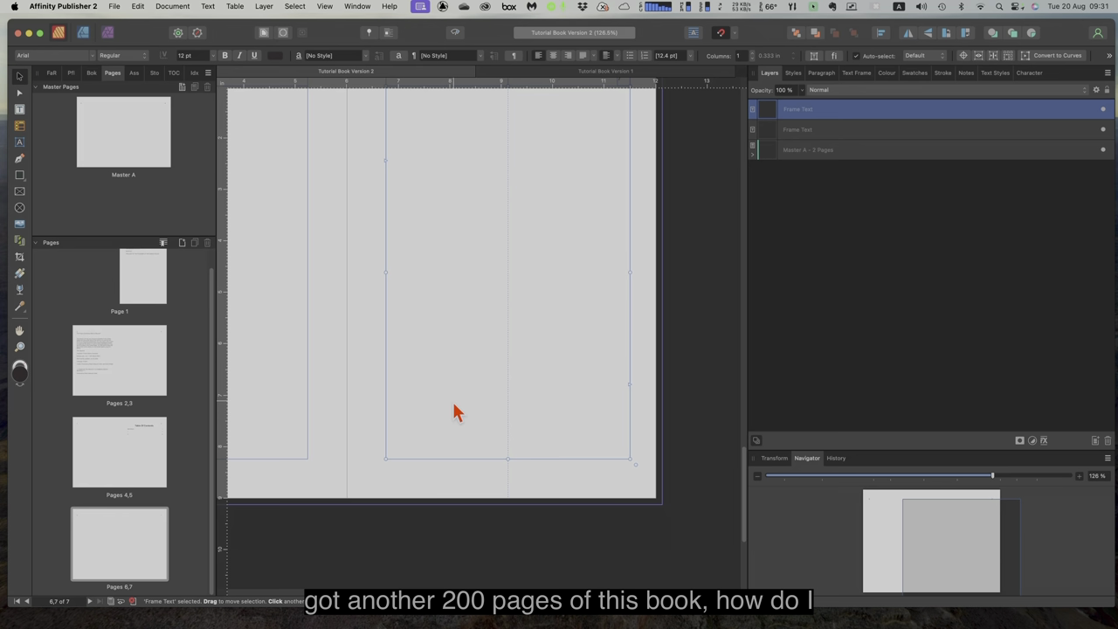
pyautogui.scroll(4, 467, 376)
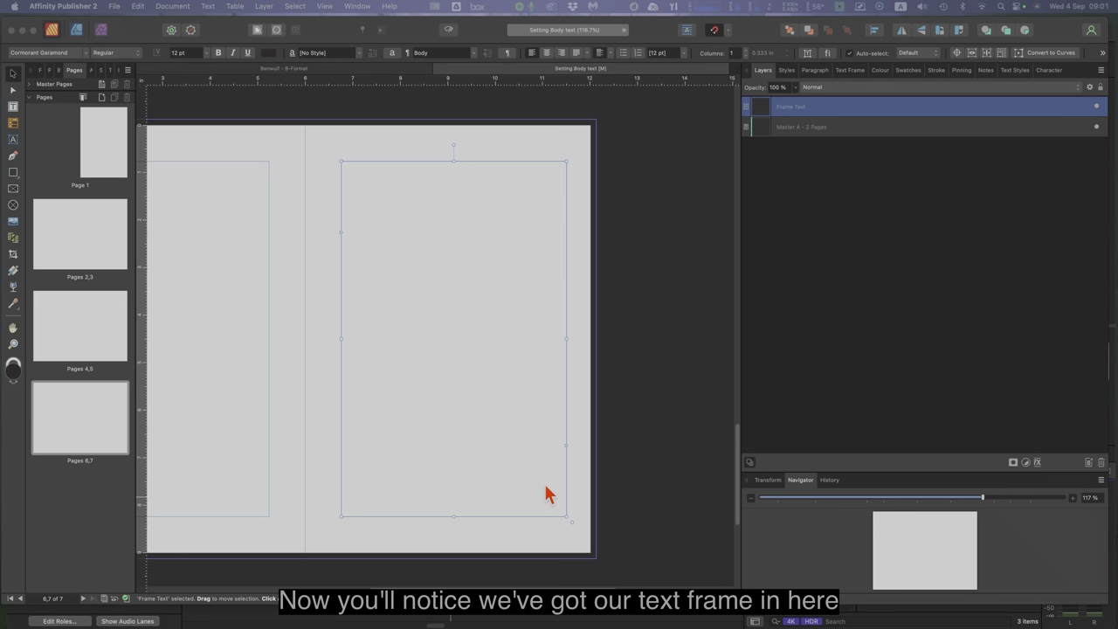
# Step: Select the pages 6–7 spread and put the text cursor at the top of page 7's empty frame
pyautogui.click(104, 430)
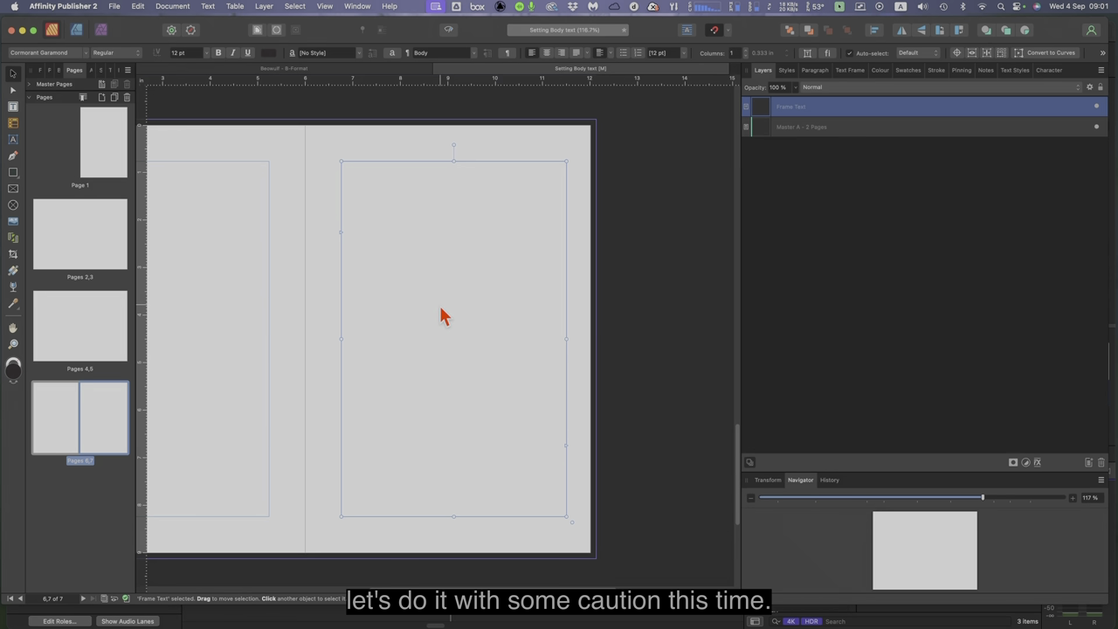
pyautogui.press('t')
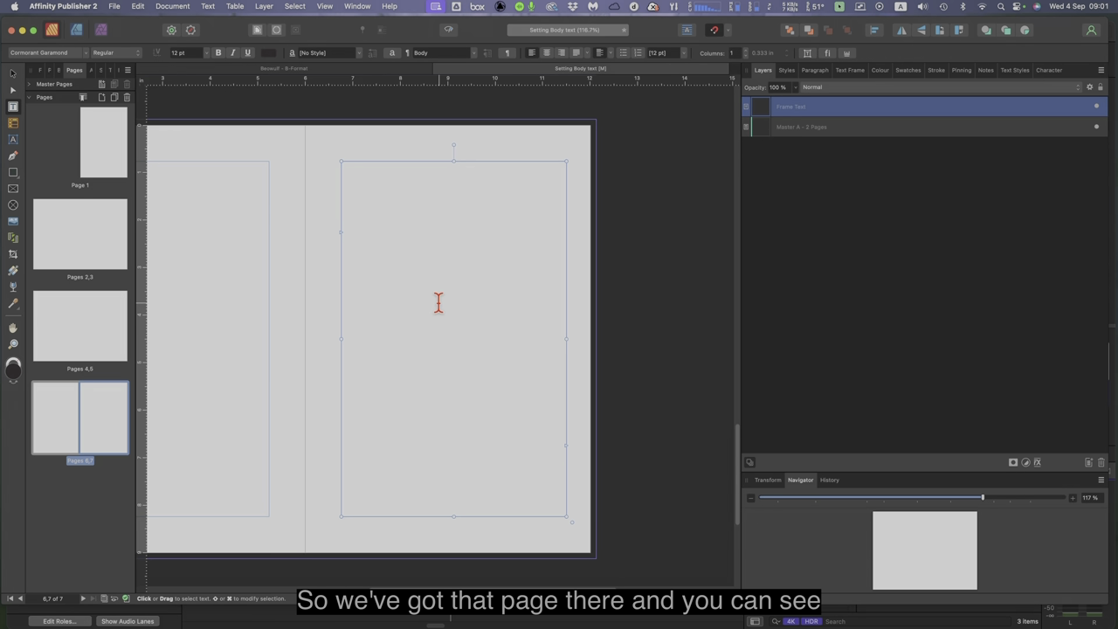
pyautogui.click(344, 168)
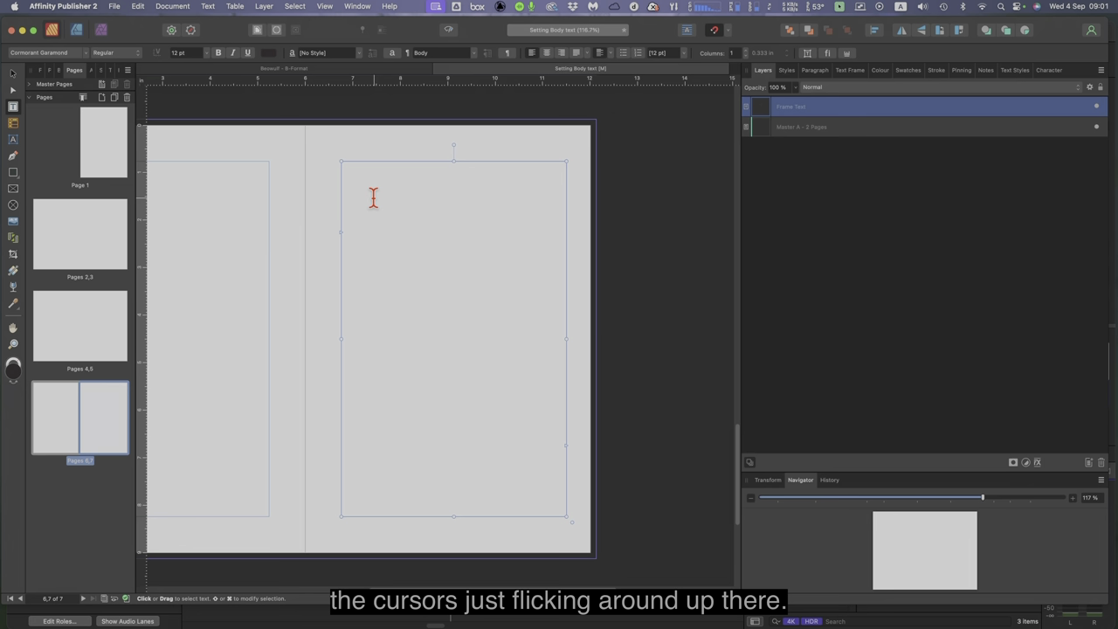
pyautogui.click(13, 74)
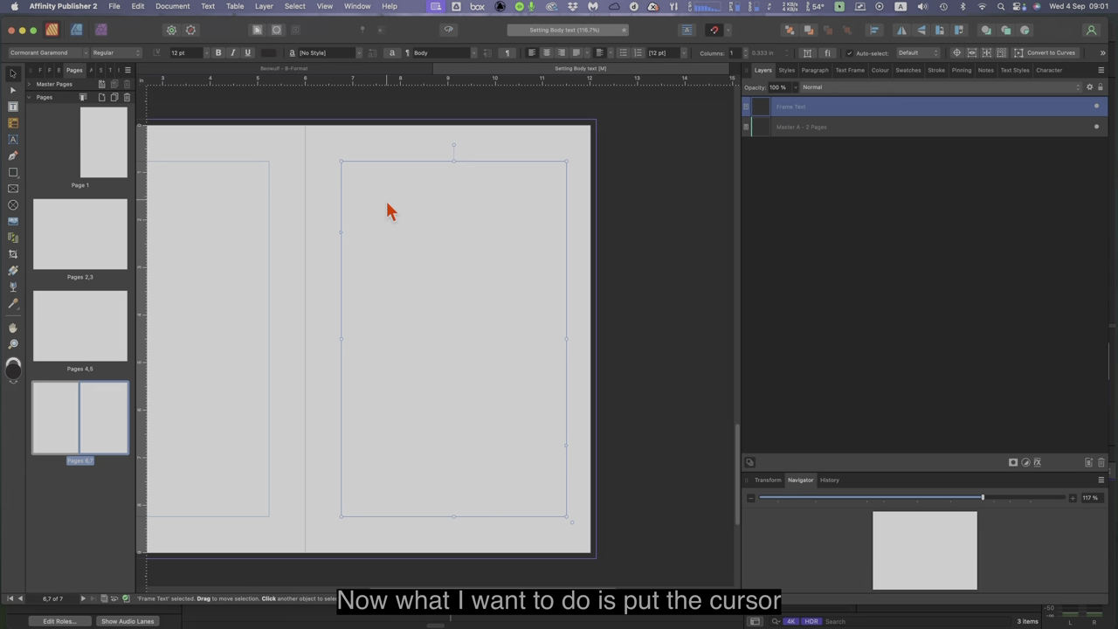
pyautogui.press('t')
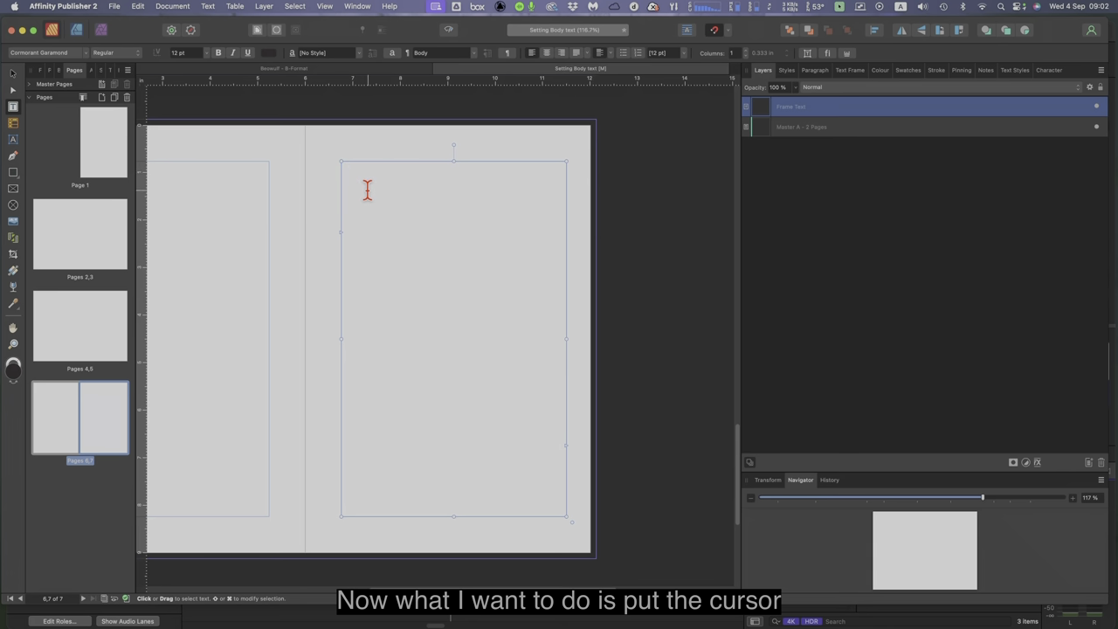
pyautogui.click(116, 8)
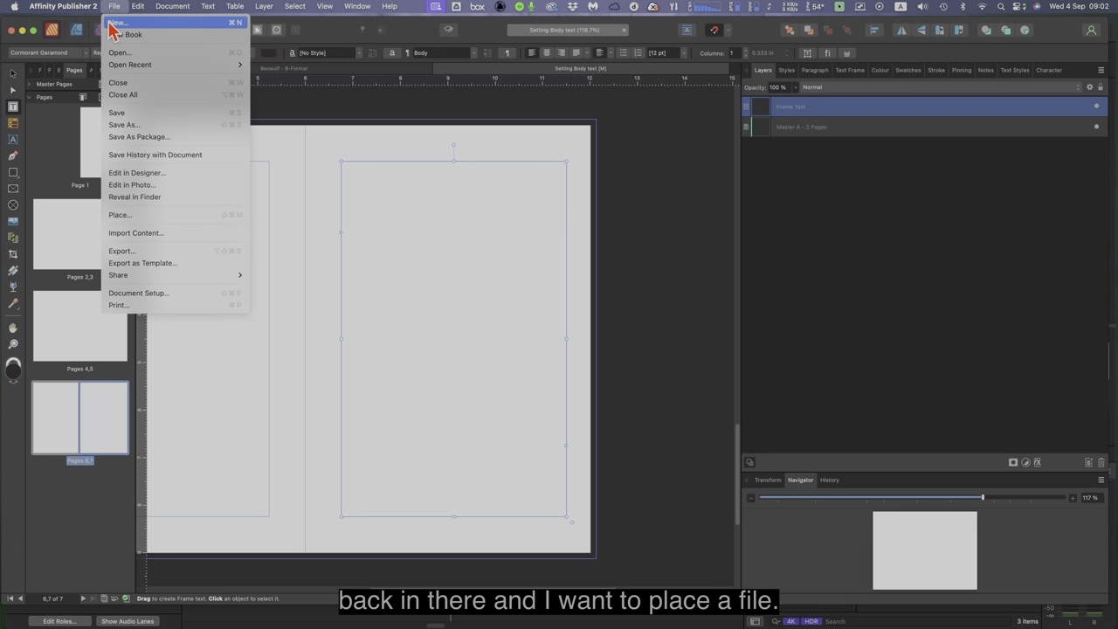
# Step: Place the Word file 'BEOWULF Copy For AP Tutorial' from Documents into the page-7 frame
pyautogui.click(139, 215)
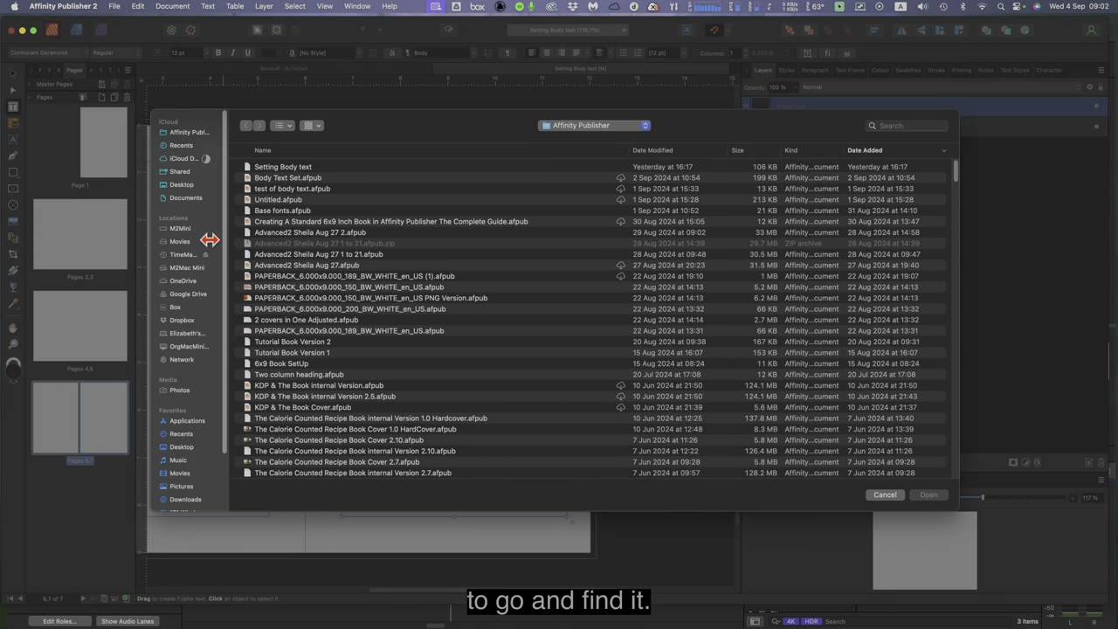
pyautogui.click(185, 199)
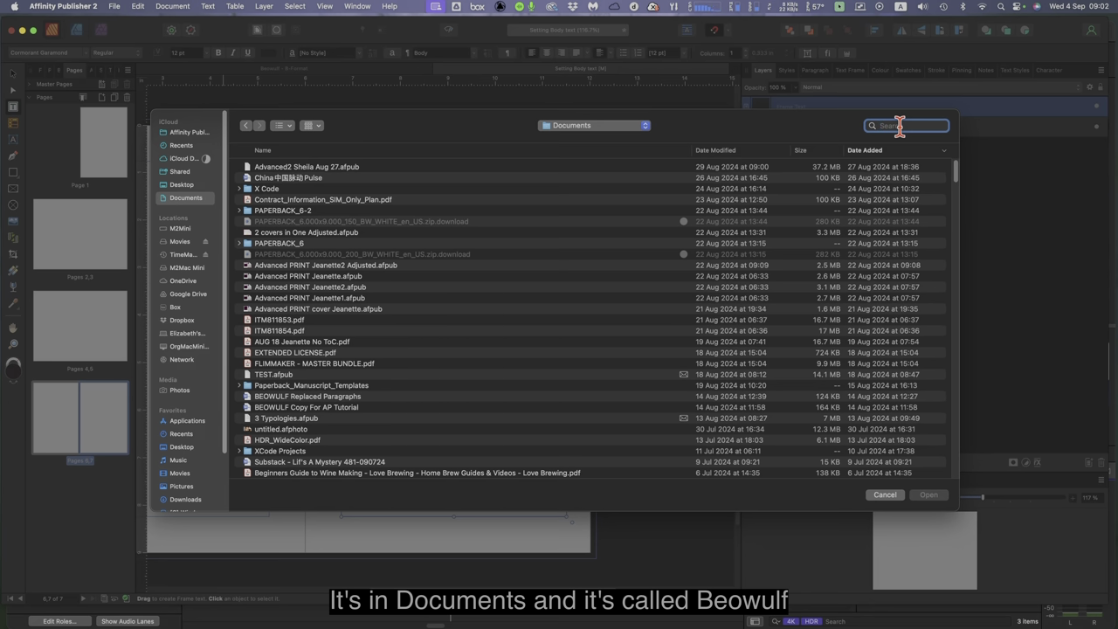
pyautogui.write('eowu')
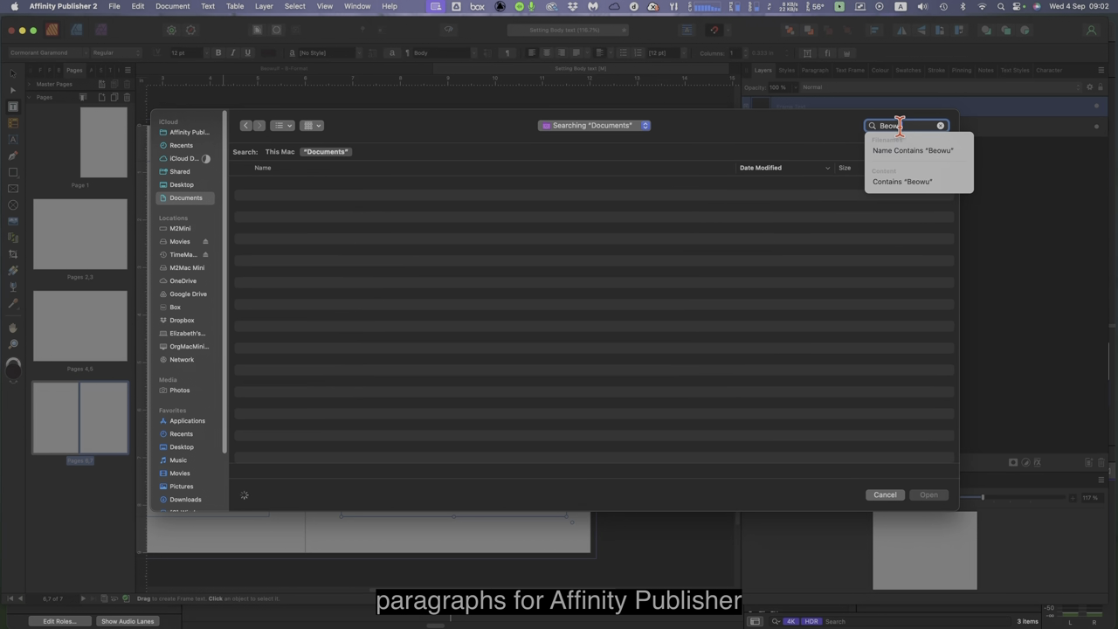
pyautogui.write('l')
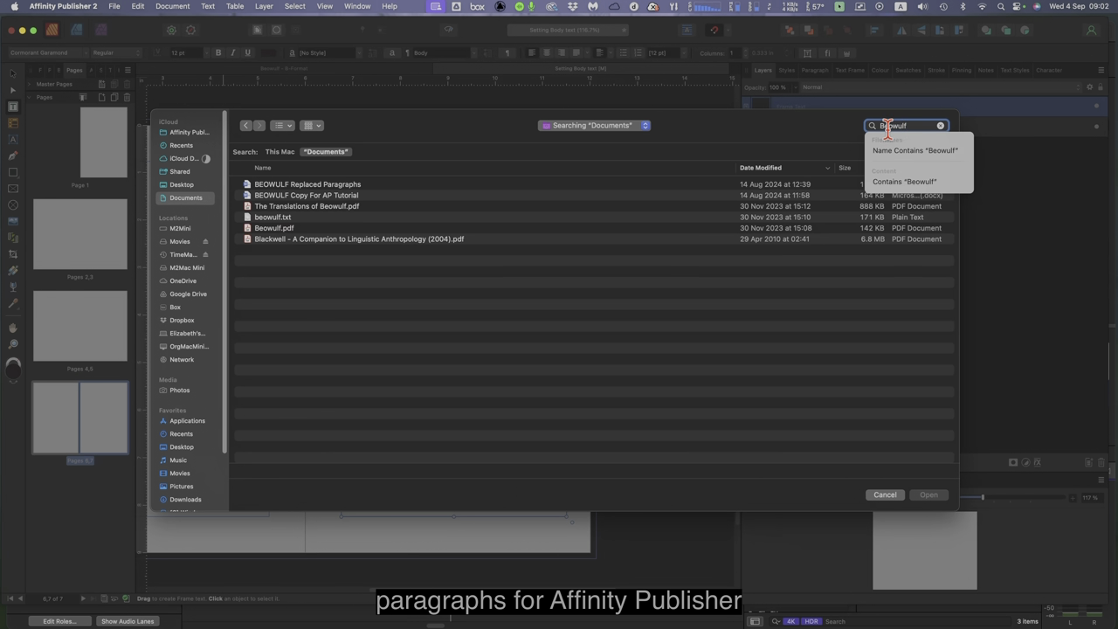
pyautogui.write('f')
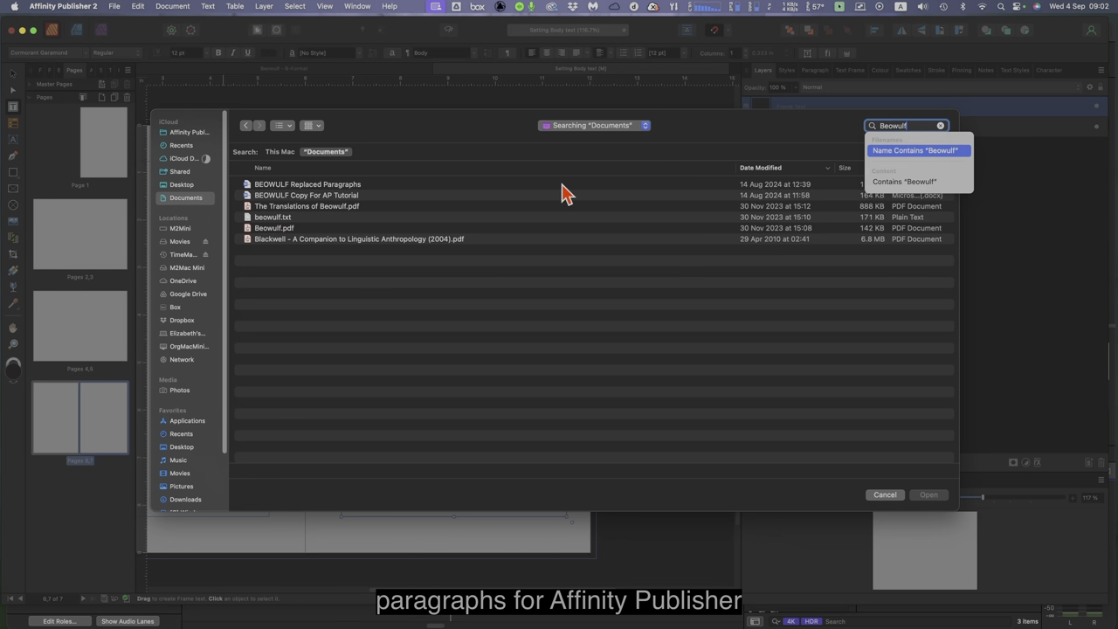
pyautogui.click(289, 208)
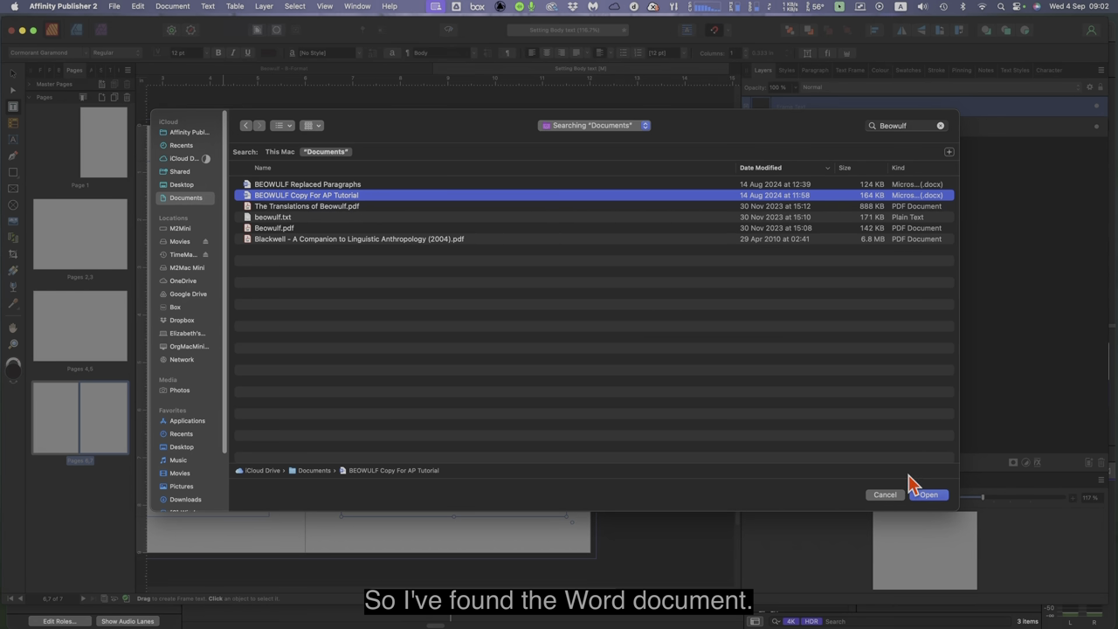
pyautogui.click(927, 495)
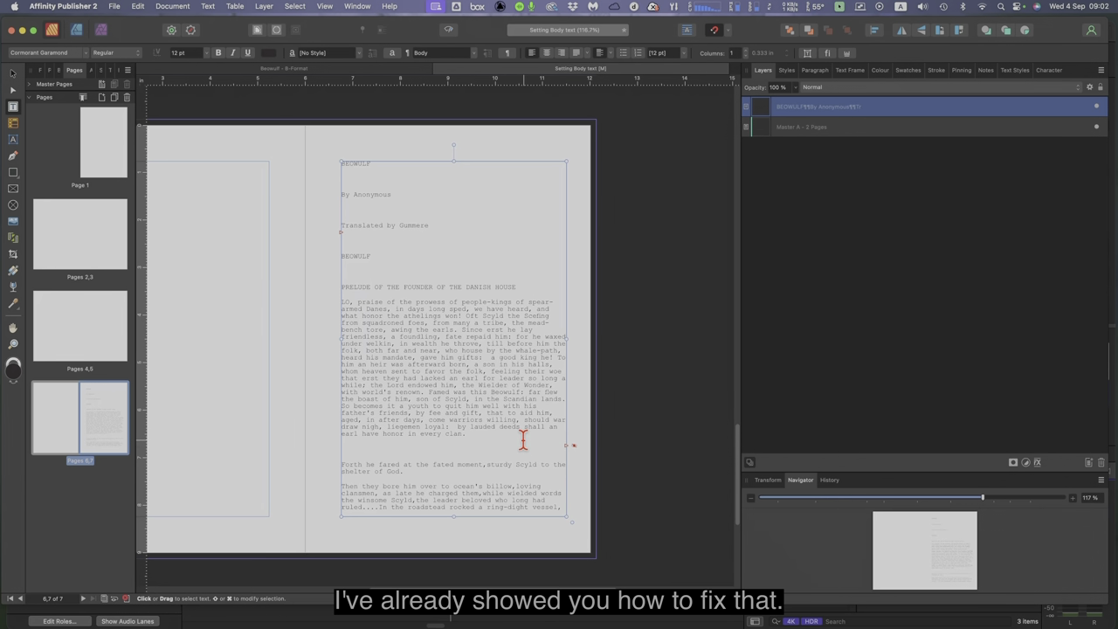
# Step: Auto-flow the overflowing Beowulf text onto new pages, then open the pages 6–7 spread
pyautogui.keyDown('shift'); pyautogui.click(572, 450); pyautogui.keyUp('shift')
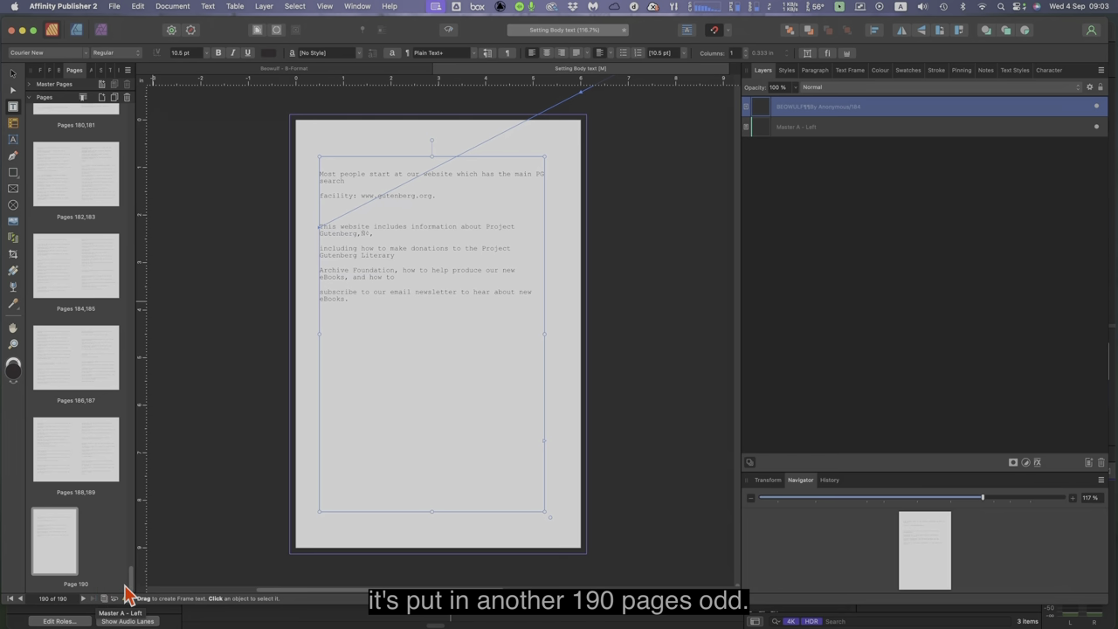
pyautogui.moveTo(131, 584); pyautogui.dragTo(130, 133)
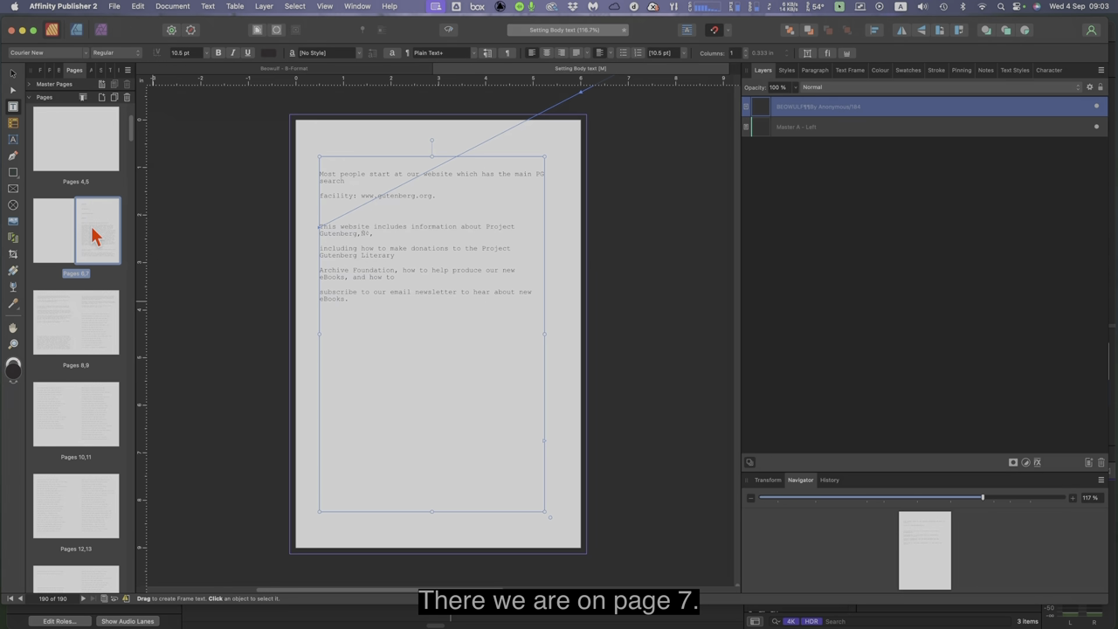
pyautogui.doubleClick(82, 236)
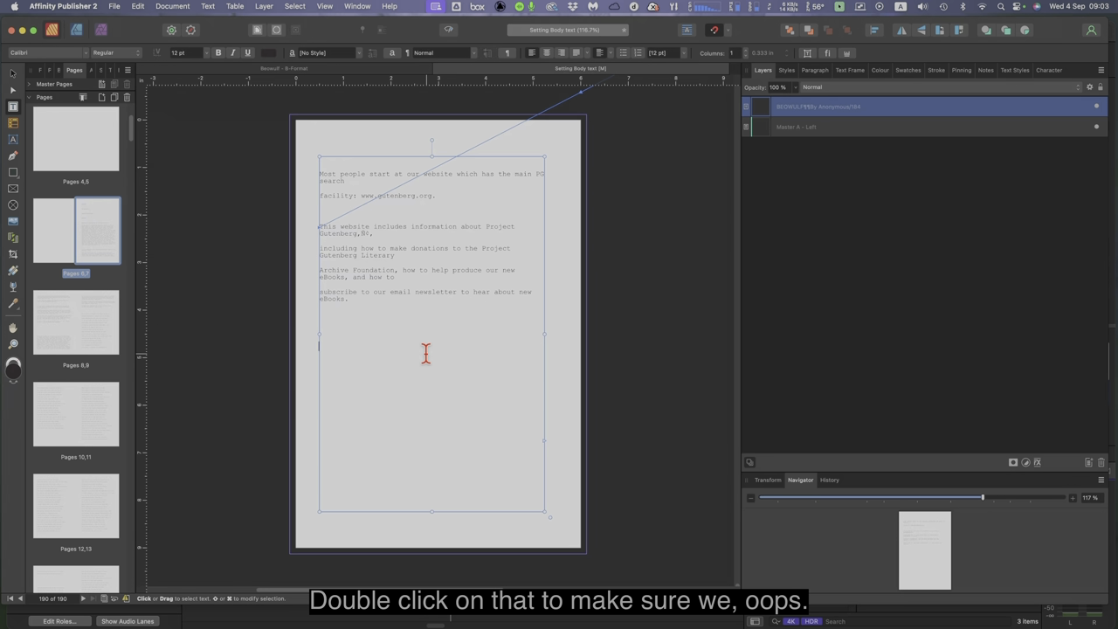
pyautogui.click(13, 74)
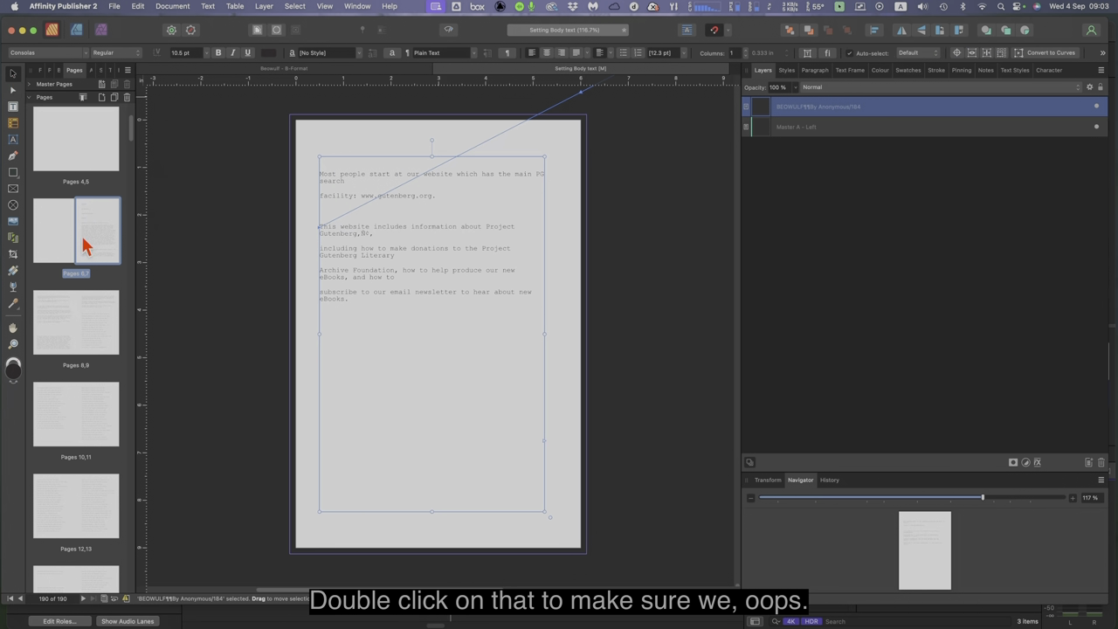
pyautogui.doubleClick(82, 237)
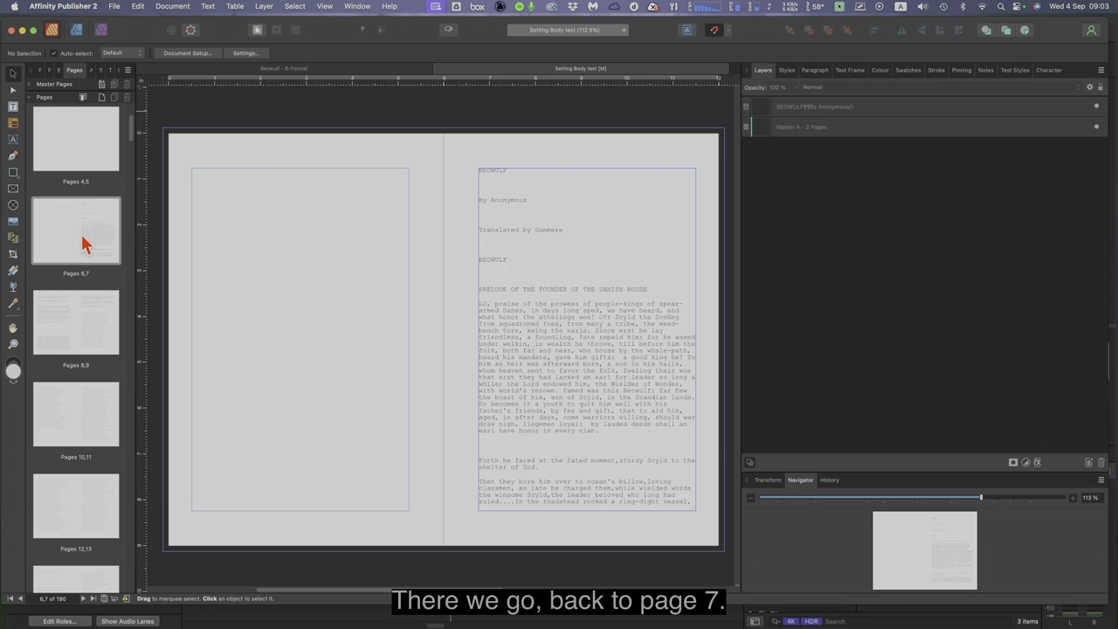
# Step: Select all of the Beowulf story and apply the Body text style in Cormorant Garamond 12 pt
pyautogui.doubleClick(532, 307)
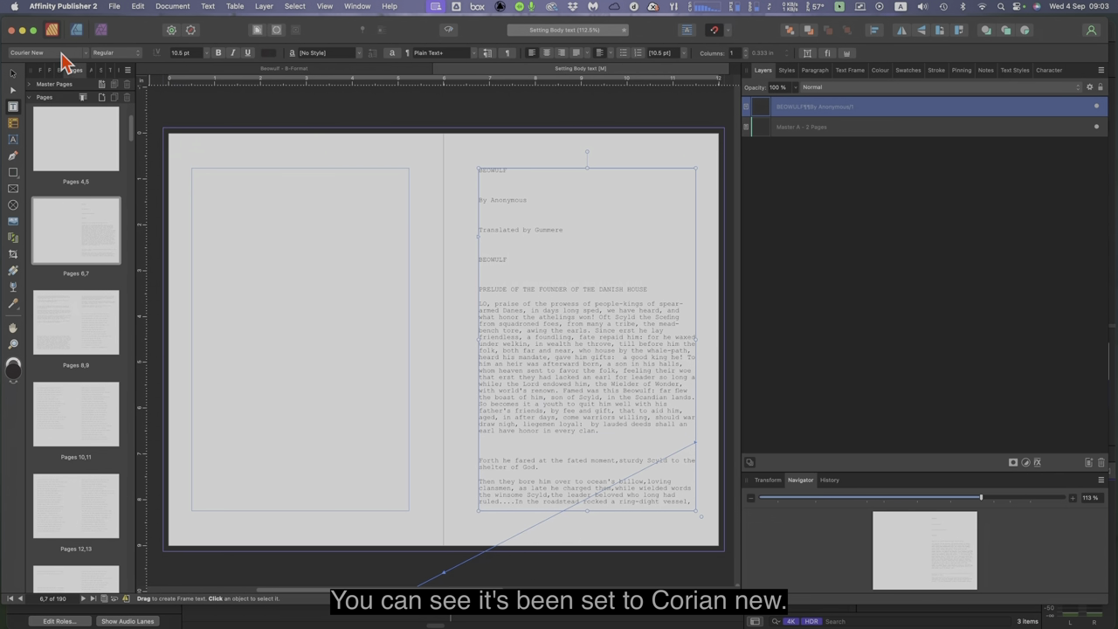
pyautogui.click(295, 7)
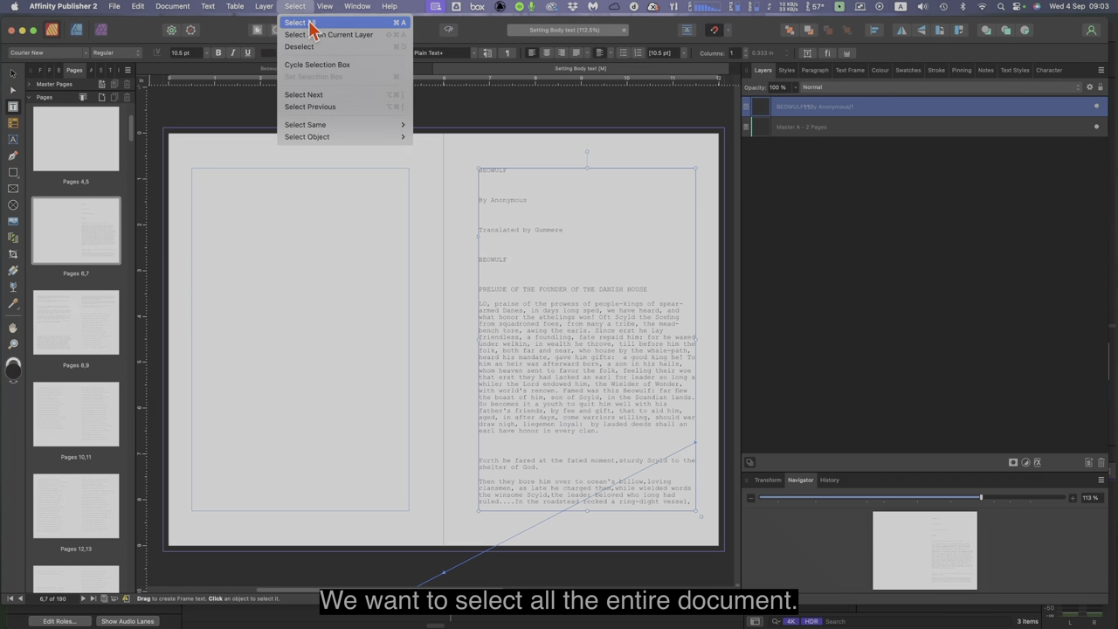
pyautogui.click(297, 23)
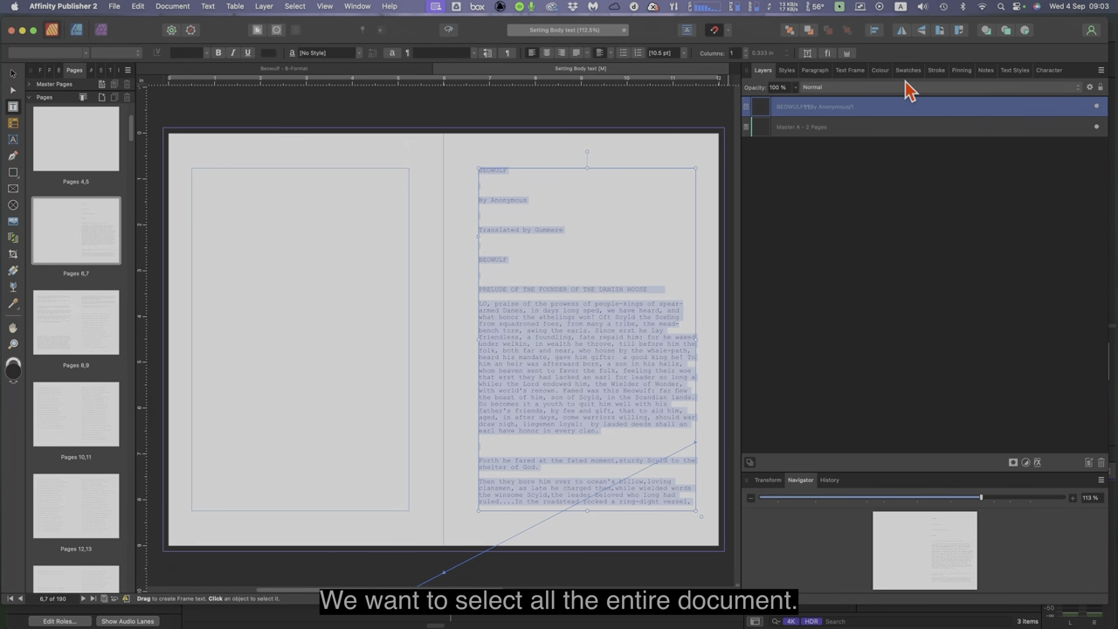
pyautogui.click(1016, 72)
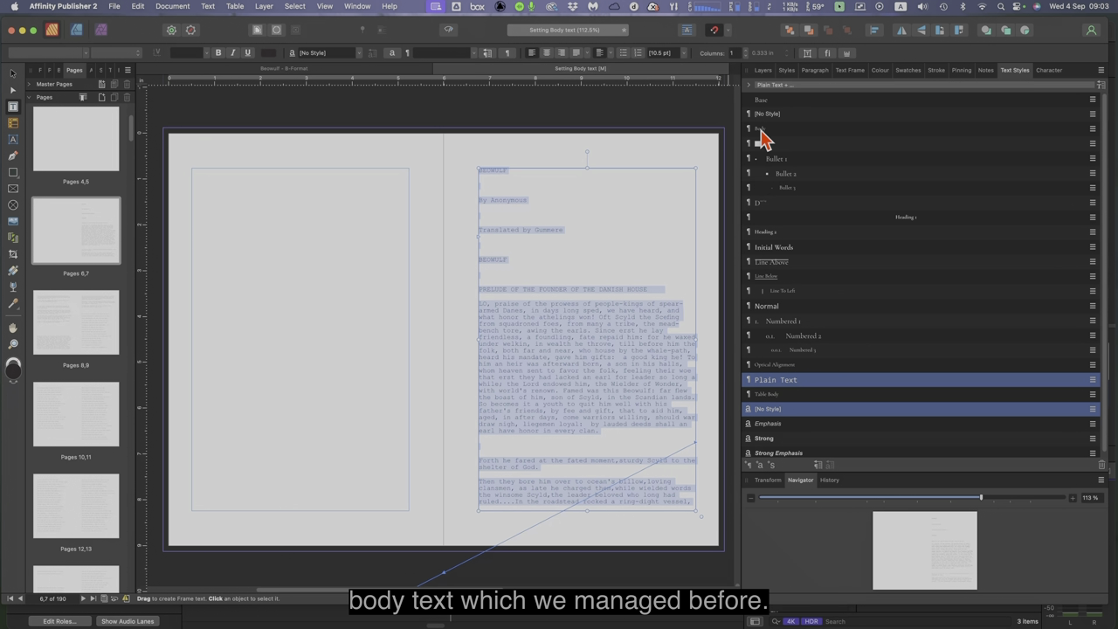
pyautogui.click(763, 131)
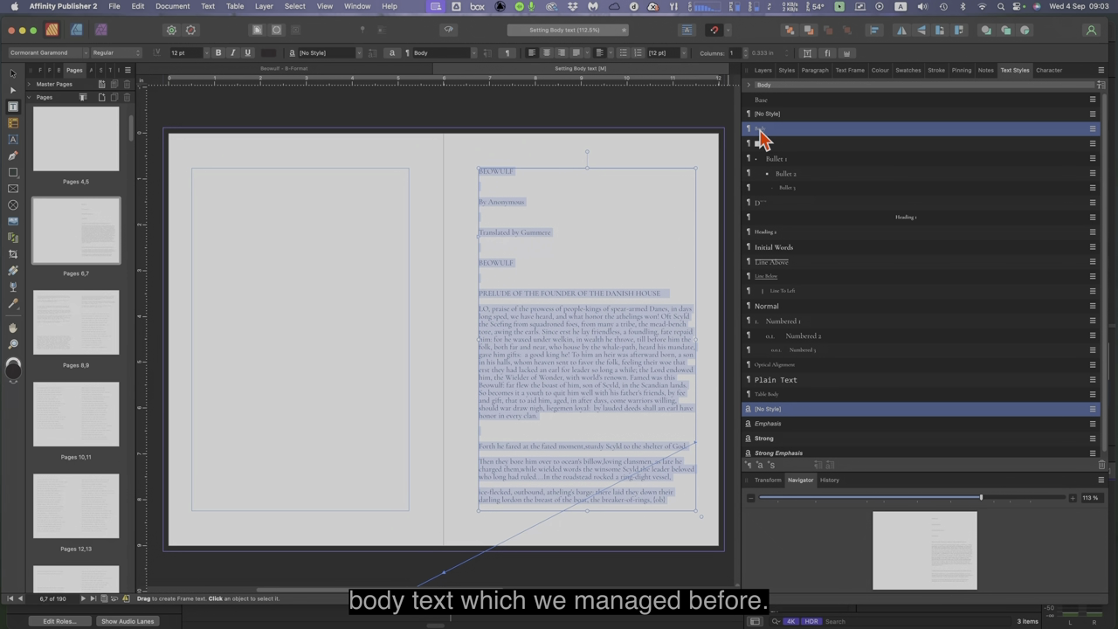
pyautogui.click(568, 327)
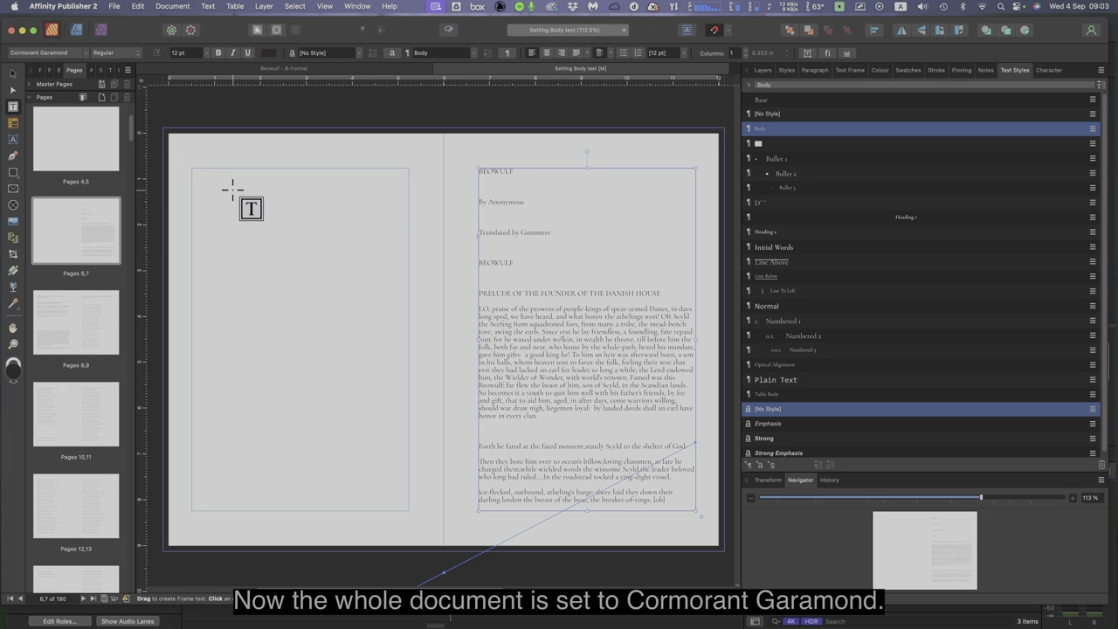
pyautogui.click(13, 73)
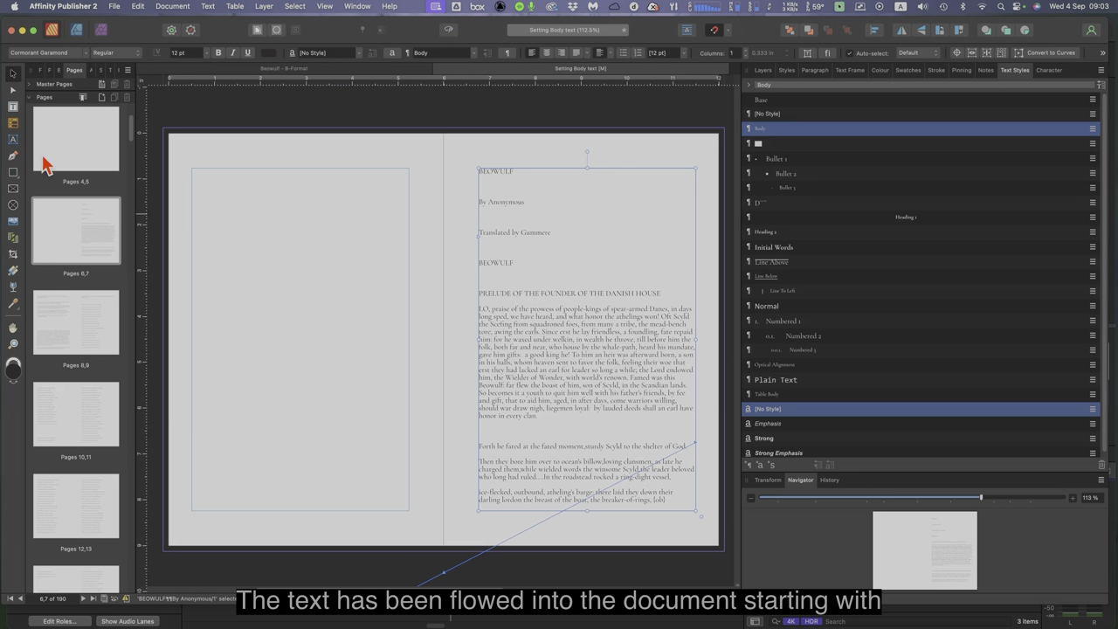
# Step: Deselect the frame and open the pages 188–189 spread from the bottom of the Pages panel
pyautogui.click(77, 235)
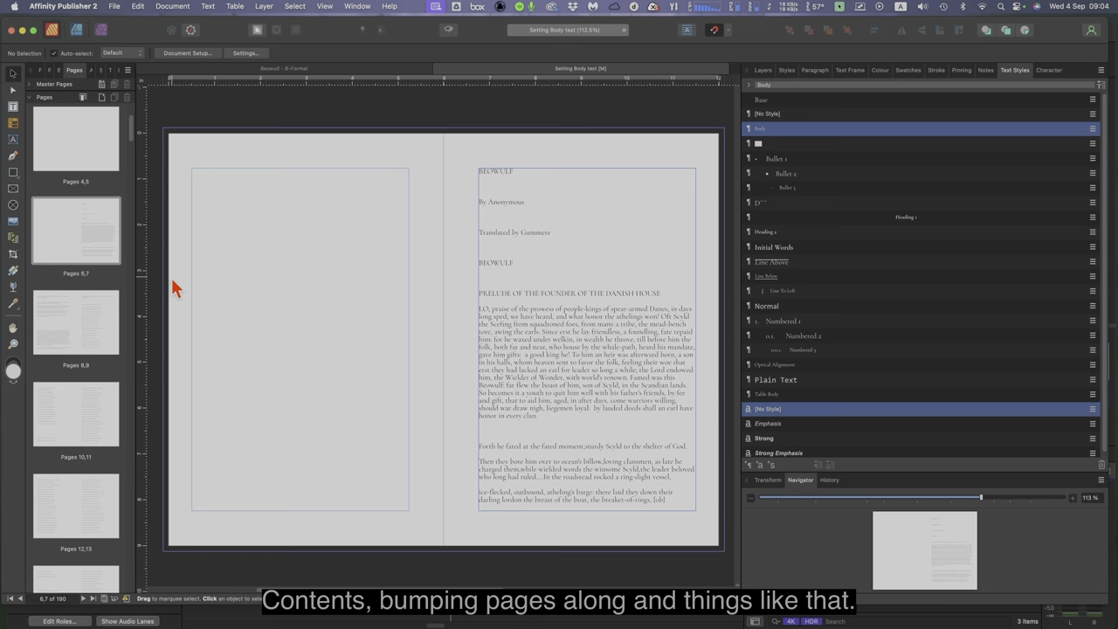
pyautogui.moveTo(133, 140); pyautogui.dragTo(133, 590)
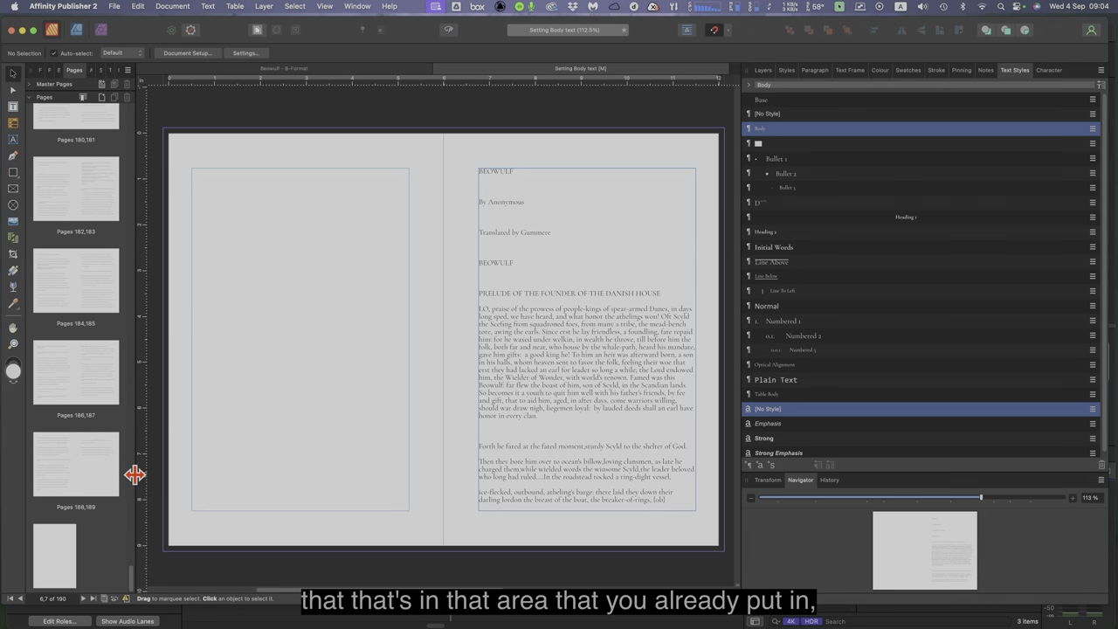
pyautogui.doubleClick(91, 476)
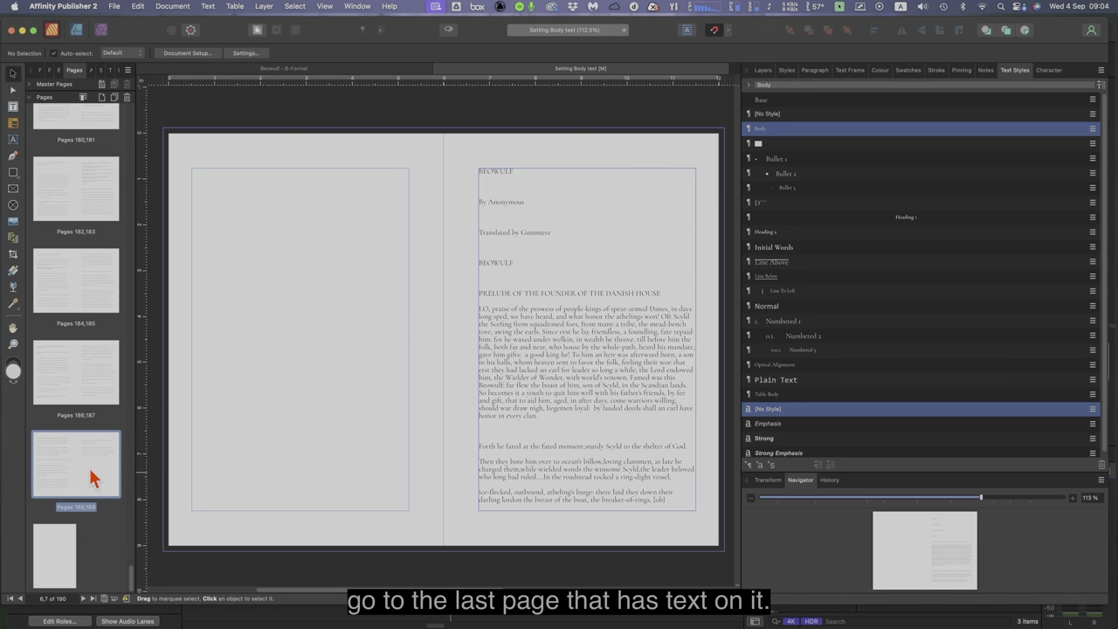
# Step: Scroll down to confirm page 190 is empty, then open the blank pages 4–5 spread
pyautogui.click(399, 466)
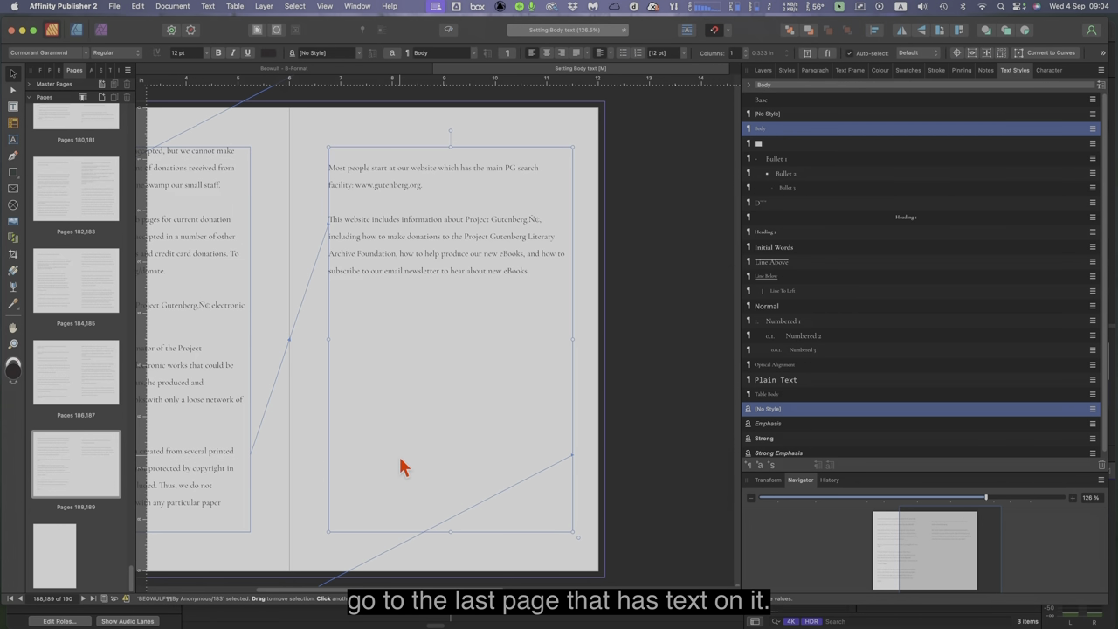
pyautogui.scroll(-4, 401, 489)
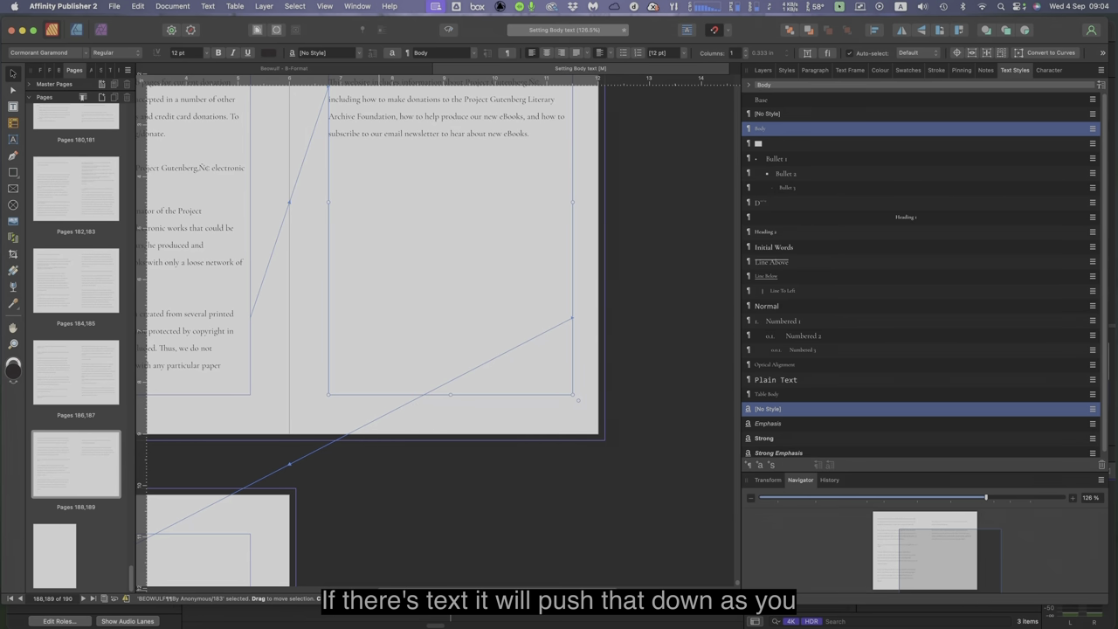
pyautogui.hscroll(-3, 356, 599)
pyautogui.hscroll(-4, 355, 599)
pyautogui.scroll(-6, 350, 494)
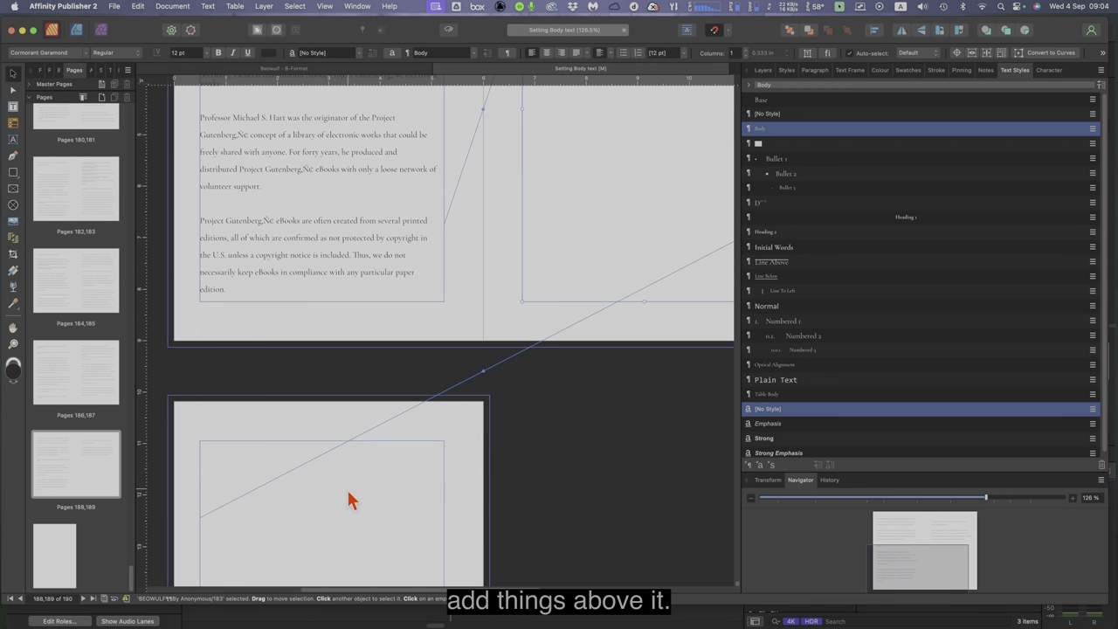
pyautogui.scroll(-5, 345, 497)
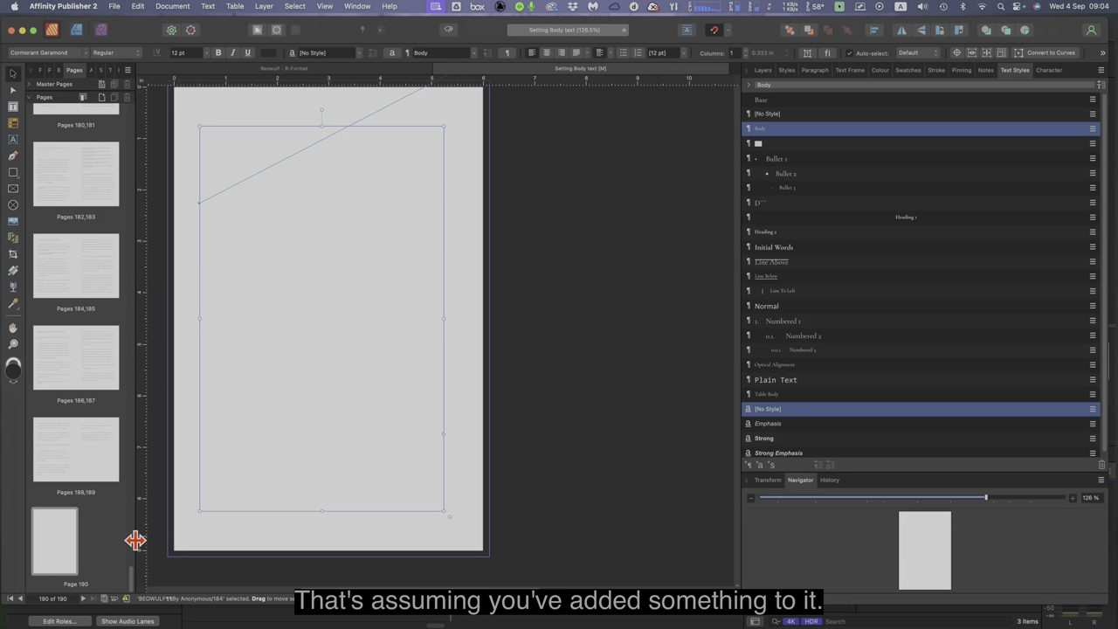
pyautogui.moveTo(128, 589); pyautogui.dragTo(142, 140)
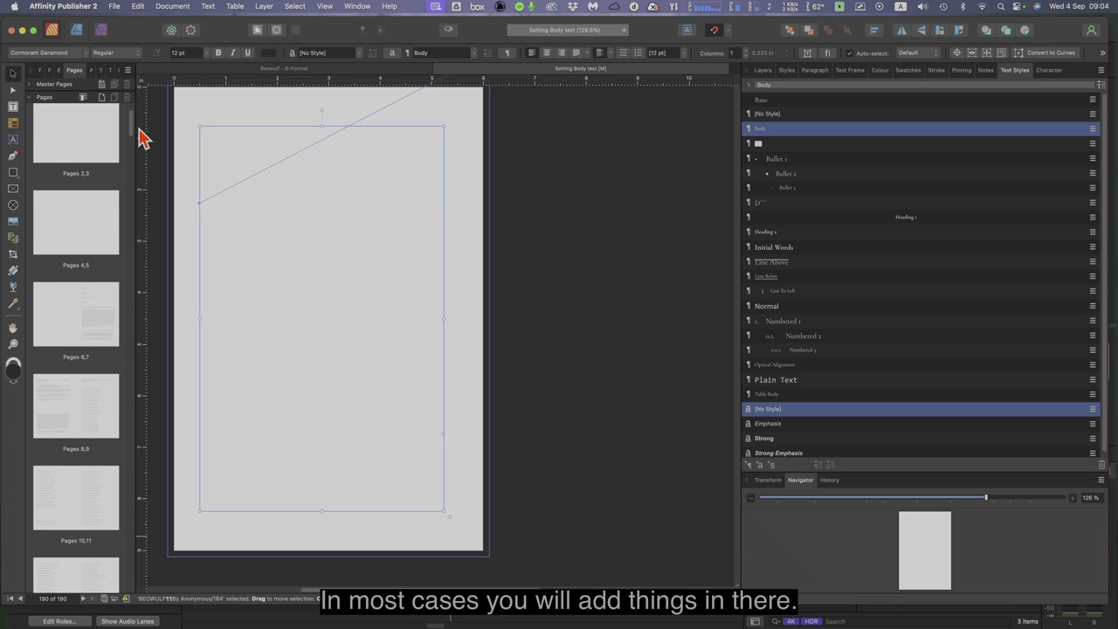
pyautogui.click(98, 229)
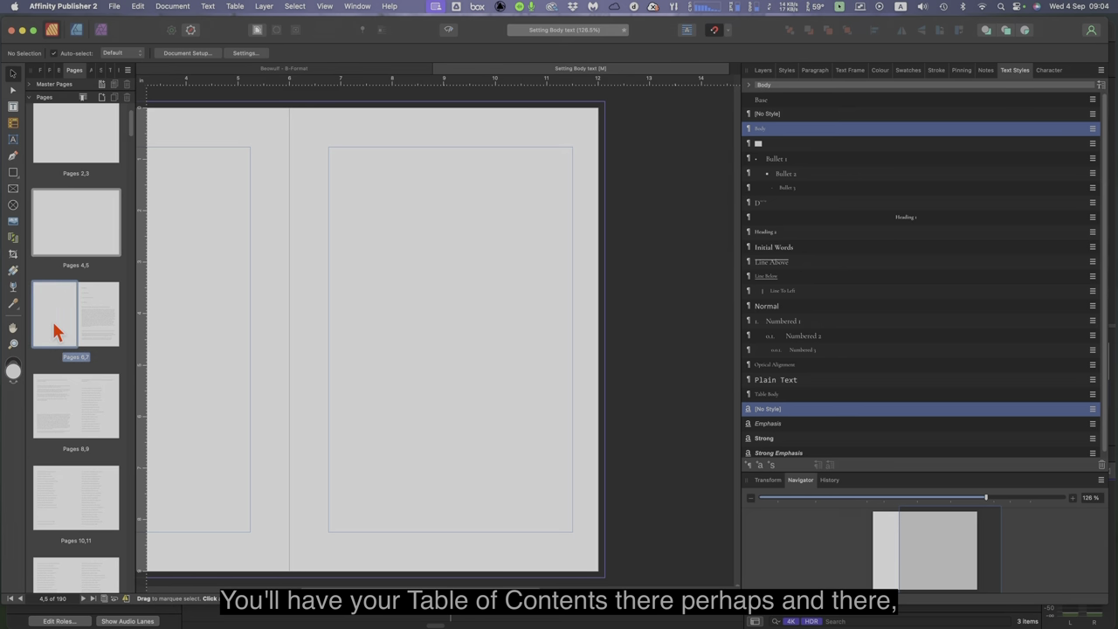
# Step: Open the pages 6–7 spread, show page 7 in full and select its body text frame
pyautogui.click(79, 332)
pyautogui.click(98, 328)
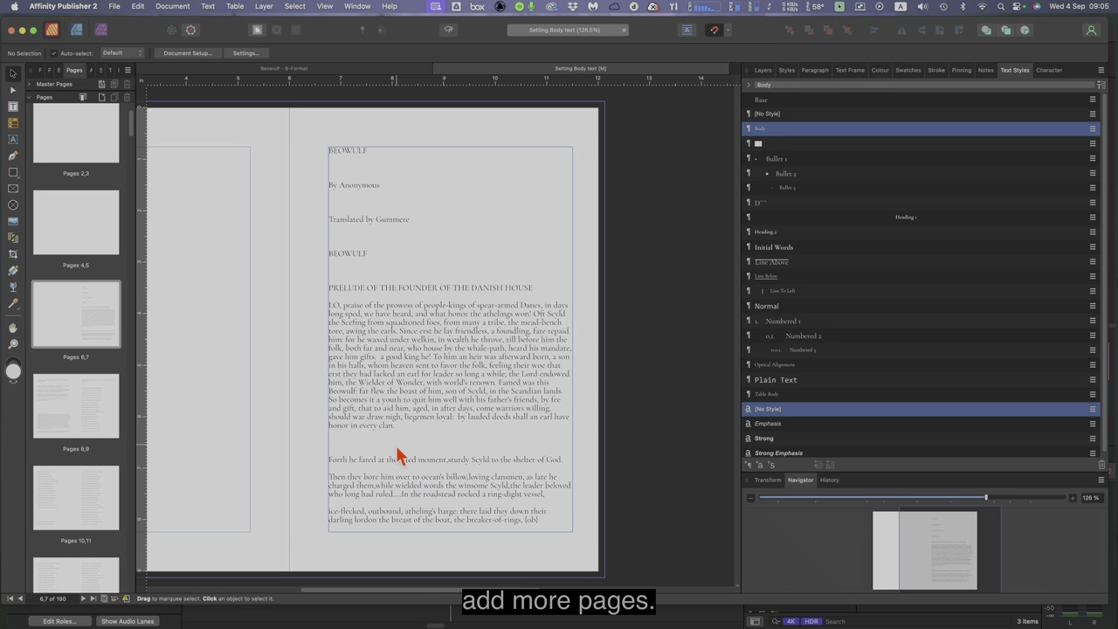
pyautogui.click(515, 480)
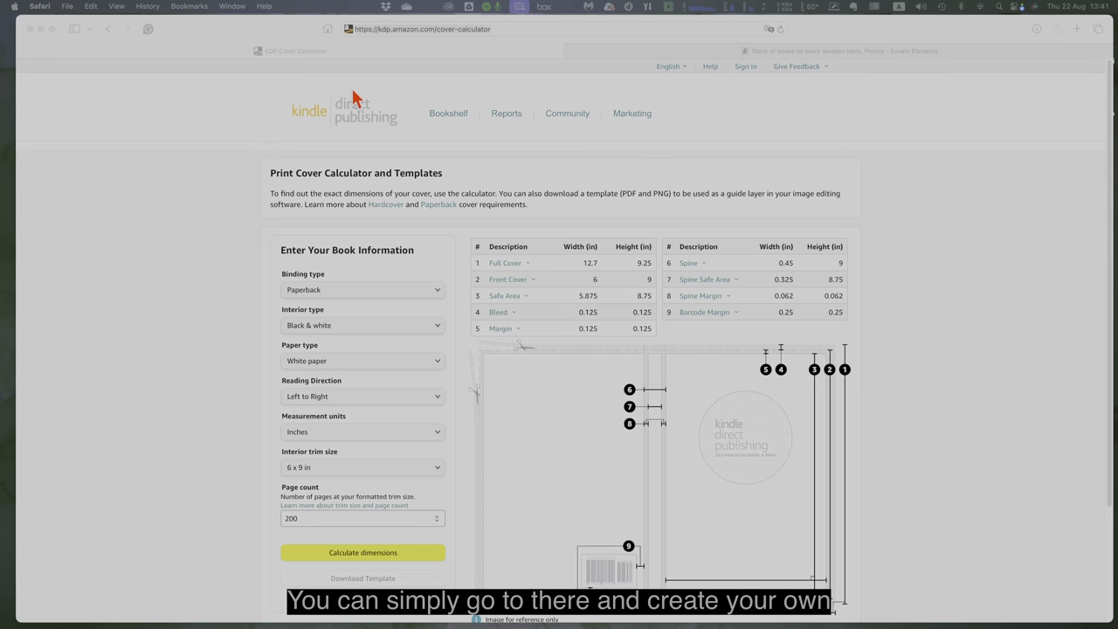
# Step: Return to the search results in Safari and open the KDP Cover Calculator page
pyautogui.click(111, 37)
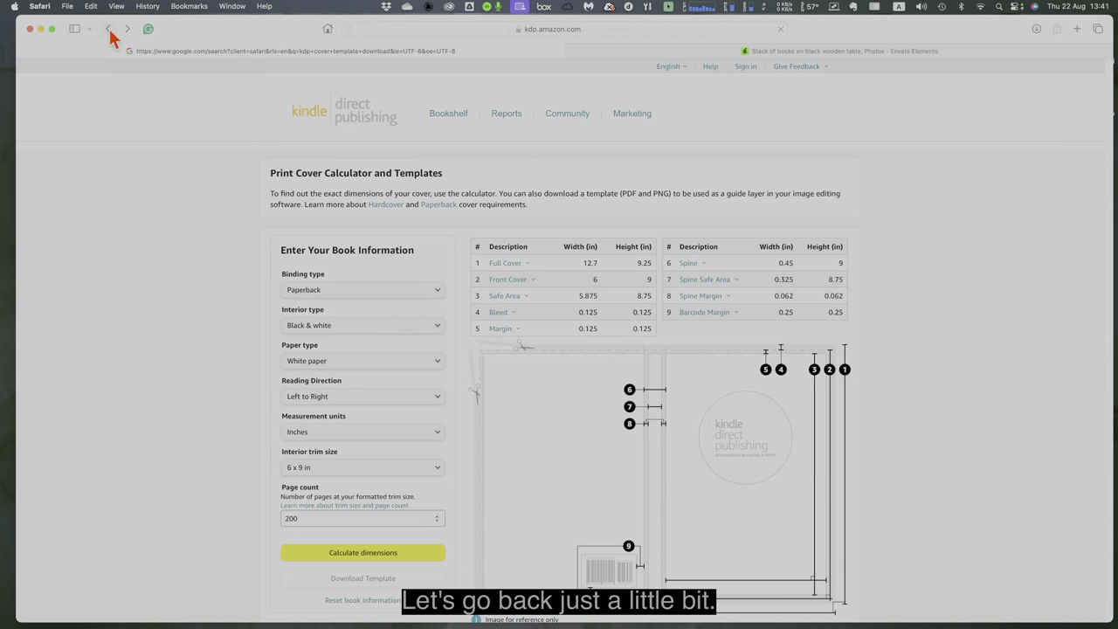
pyautogui.click(110, 30)
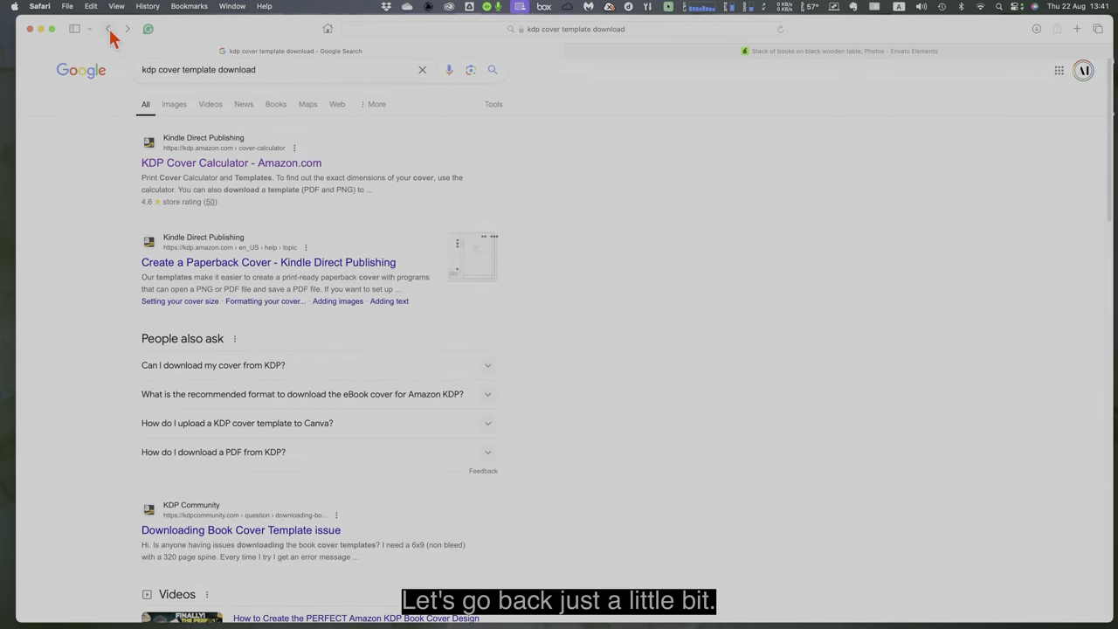
pyautogui.click(230, 167)
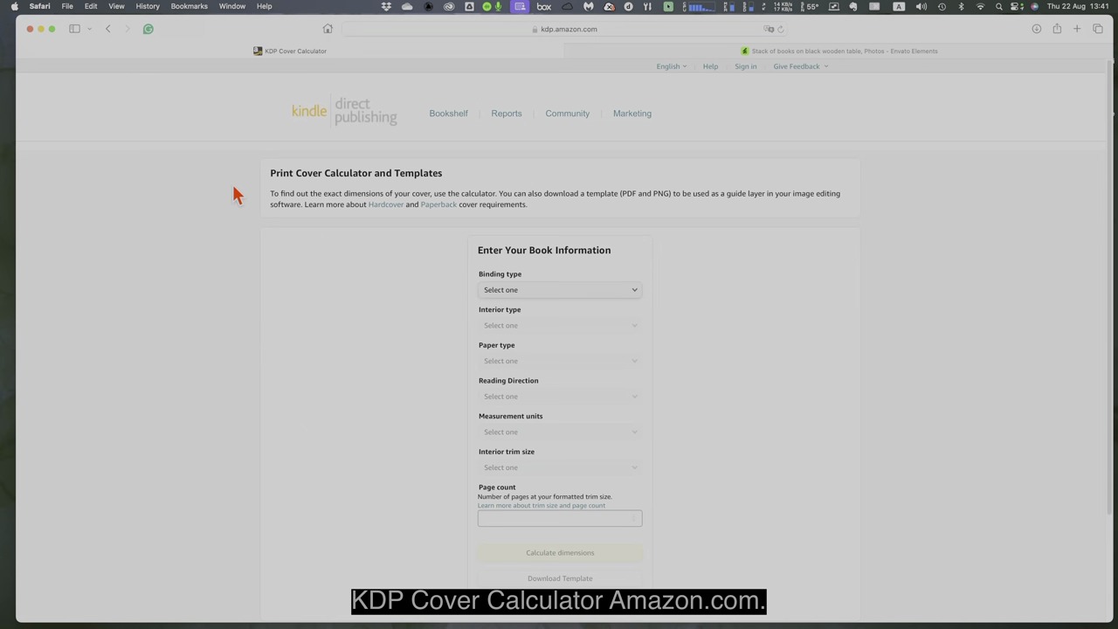
pyautogui.click(621, 32)
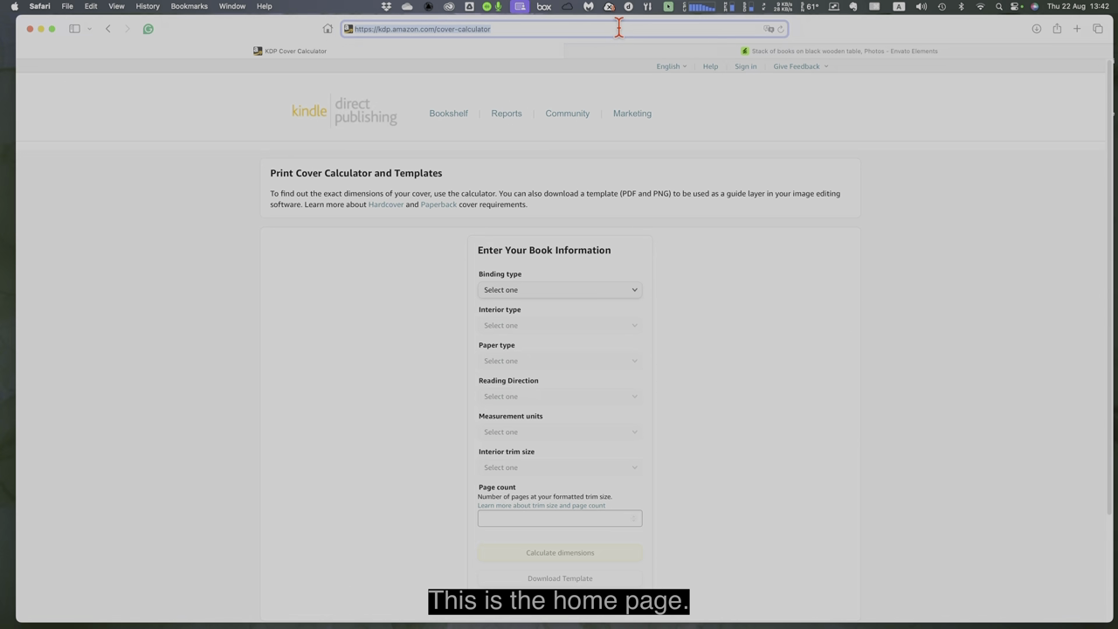
pyautogui.click(698, 307)
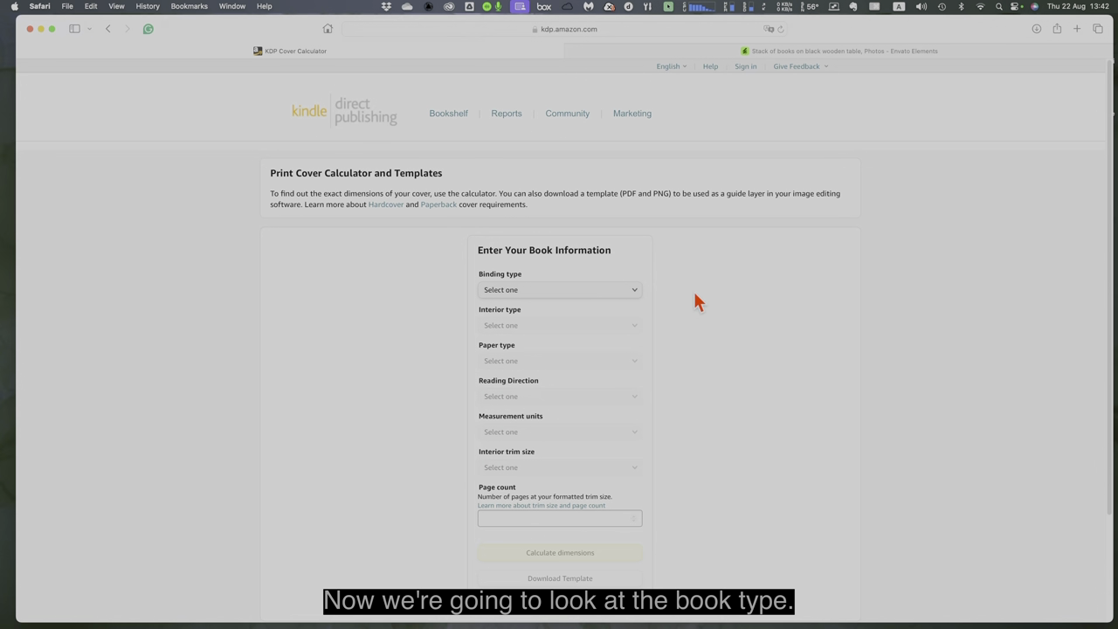
# Step: Choose Paperback binding, Black & white interior and White paper in the calculator
pyautogui.click(601, 291)
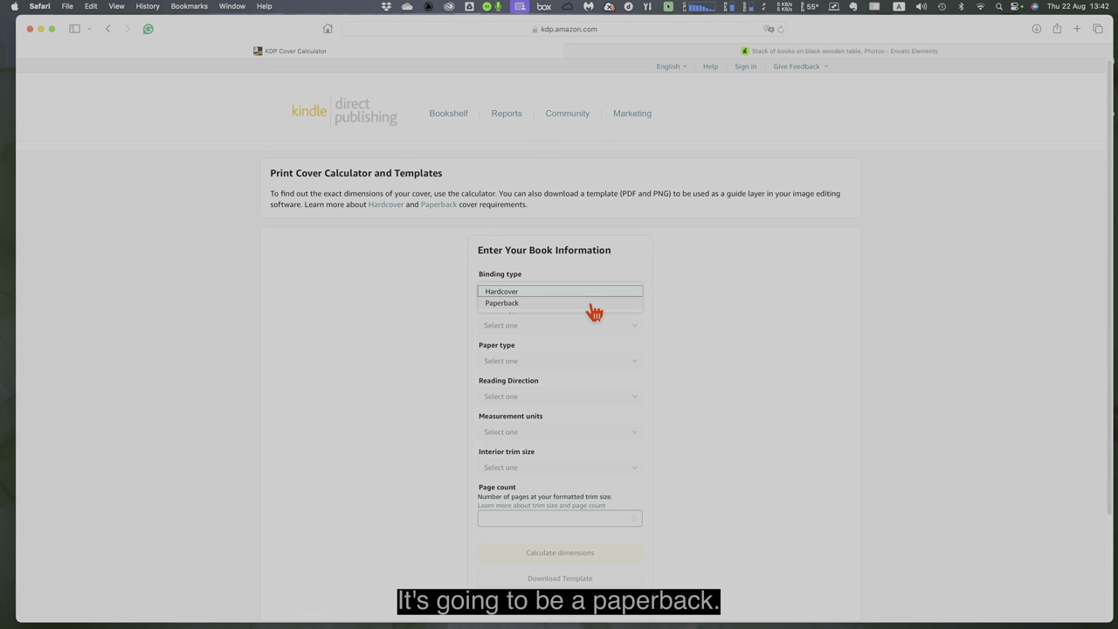
pyautogui.click(590, 303)
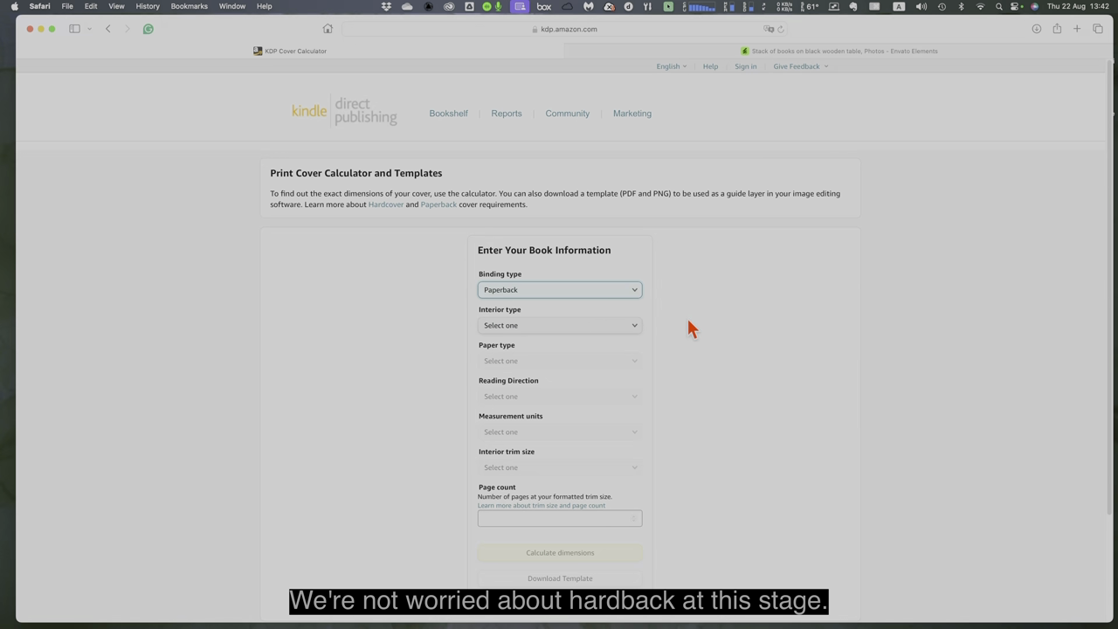
pyautogui.click(626, 334)
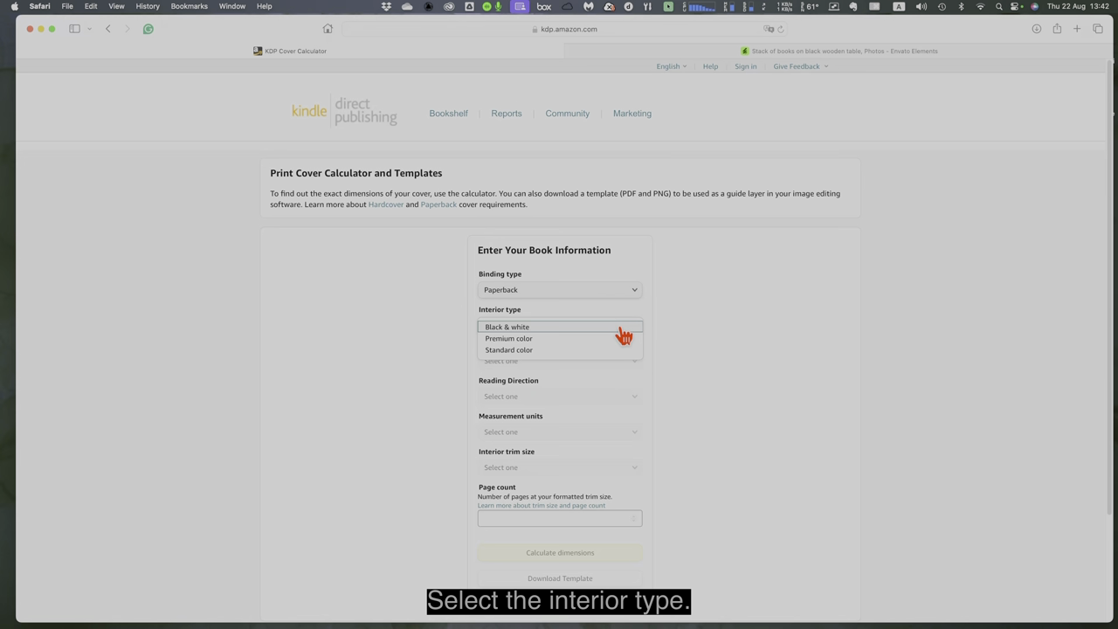
pyautogui.click(620, 329)
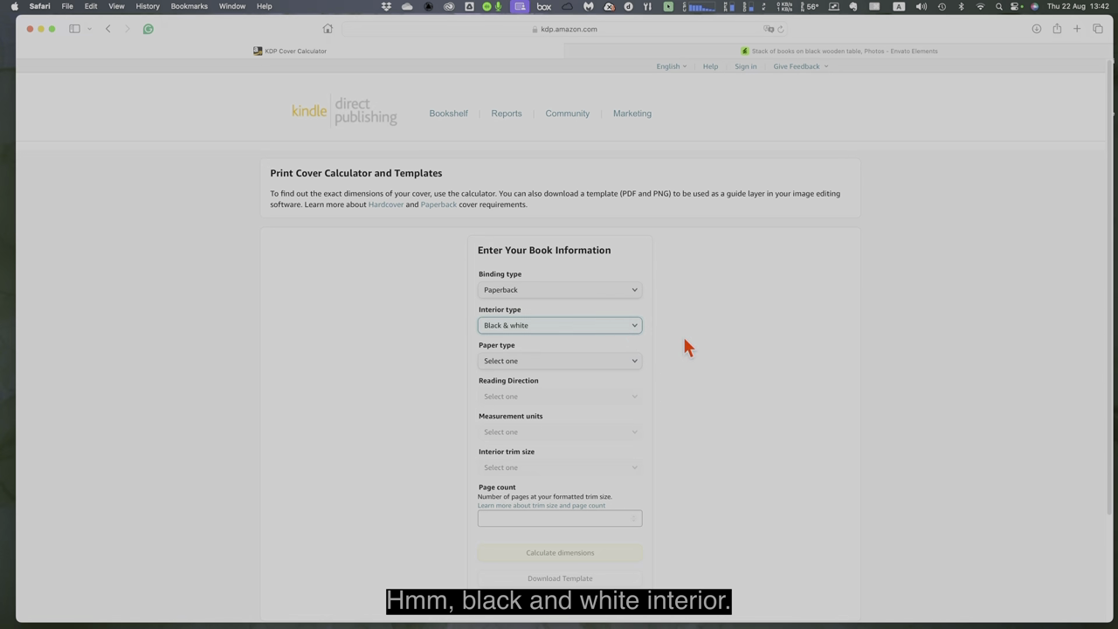
pyautogui.click(621, 361)
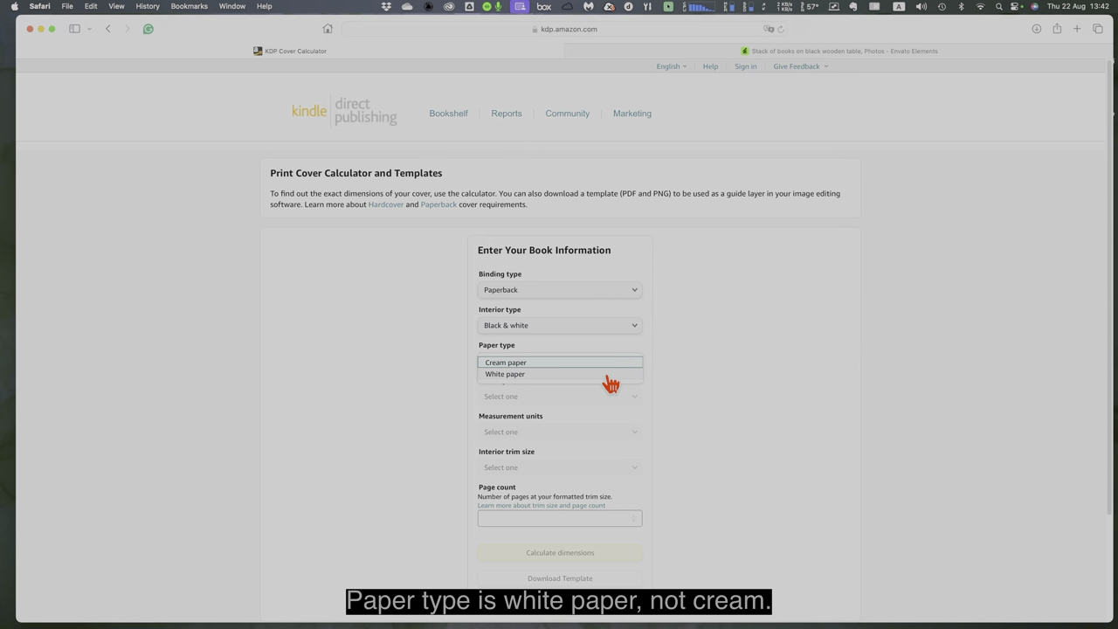
pyautogui.click(607, 375)
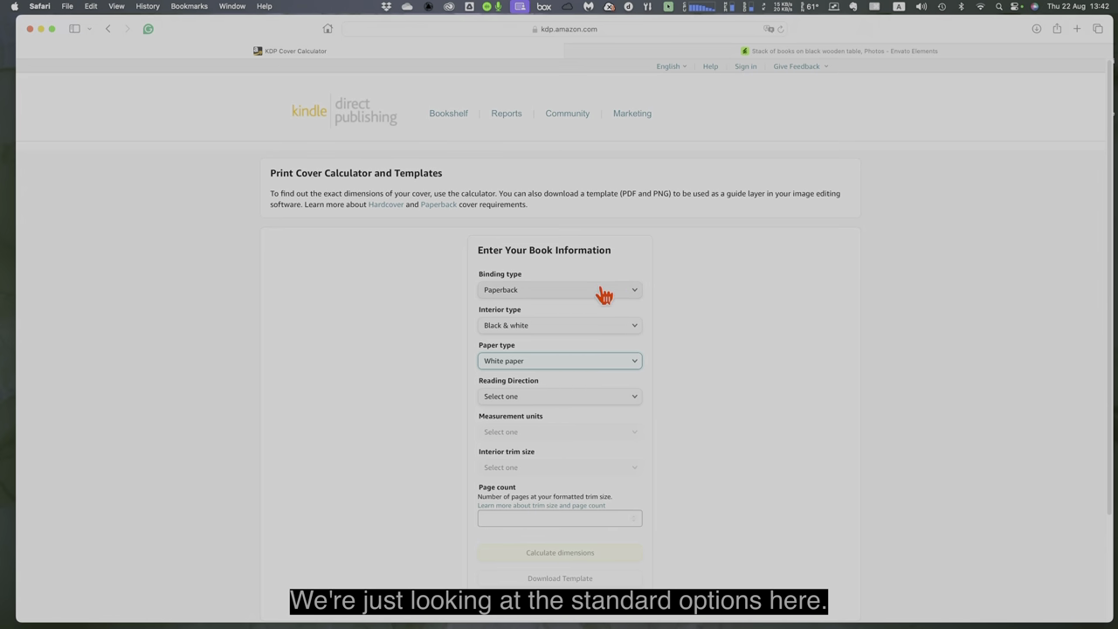
# Step: Set Left to Right reading, Inches, a 6 x 9 in trim size and a 150-page count
pyautogui.click(558, 398)
pyautogui.click(562, 397)
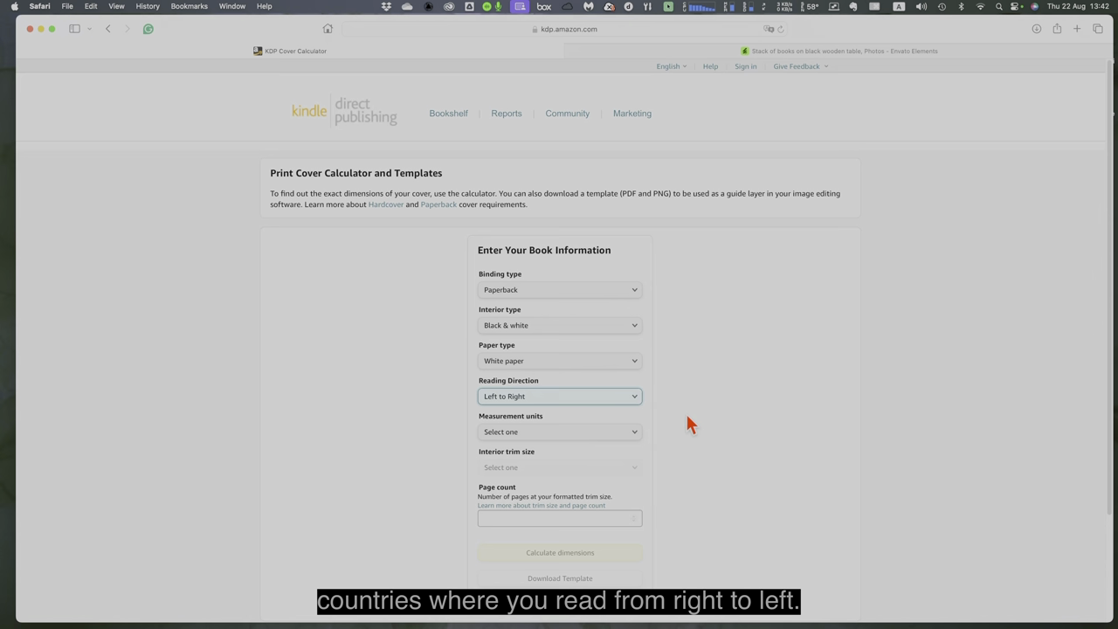
pyautogui.click(623, 433)
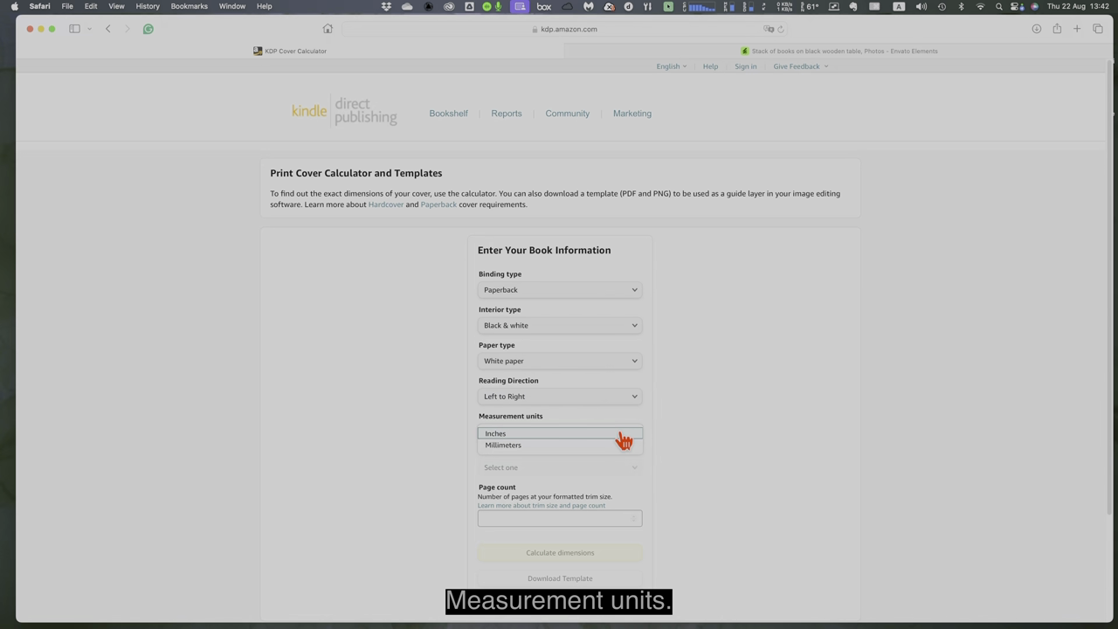
pyautogui.click(620, 434)
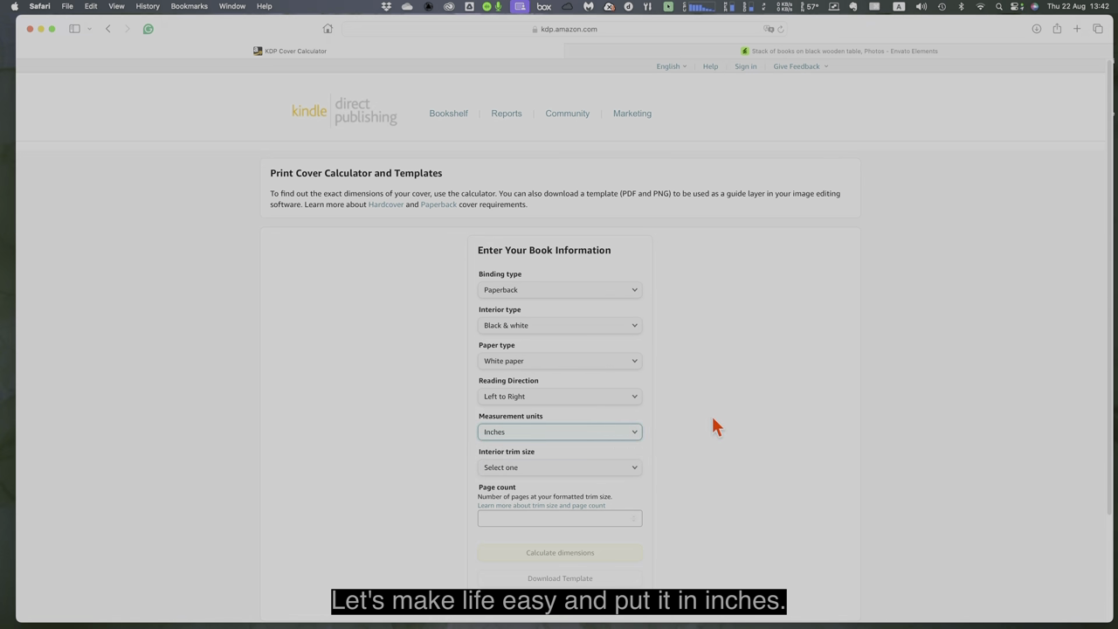
pyautogui.click(629, 473)
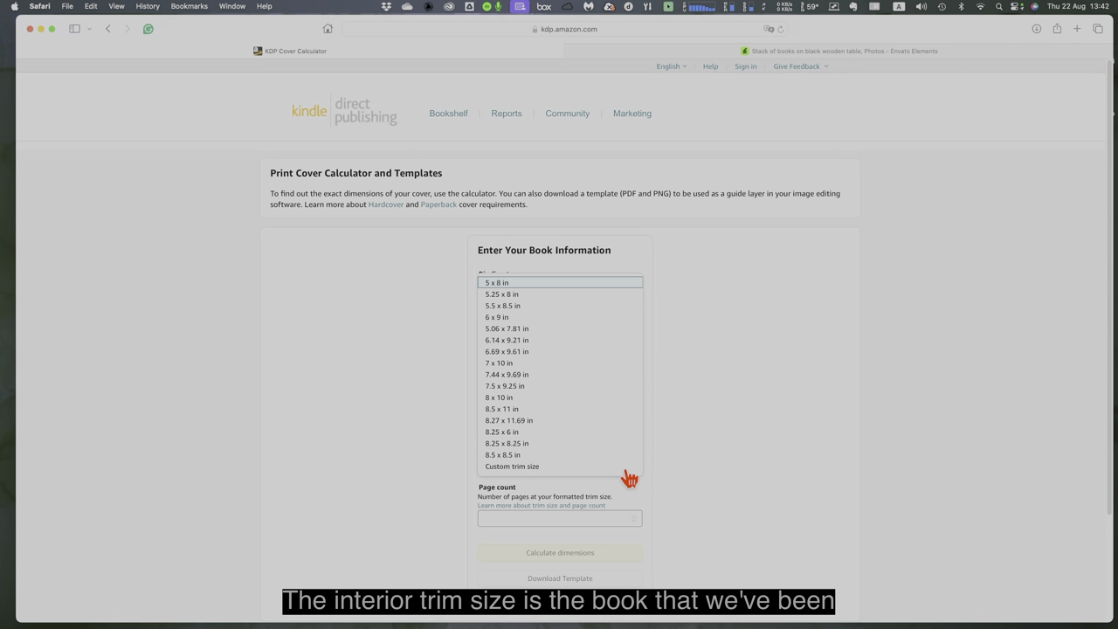
pyautogui.click(572, 317)
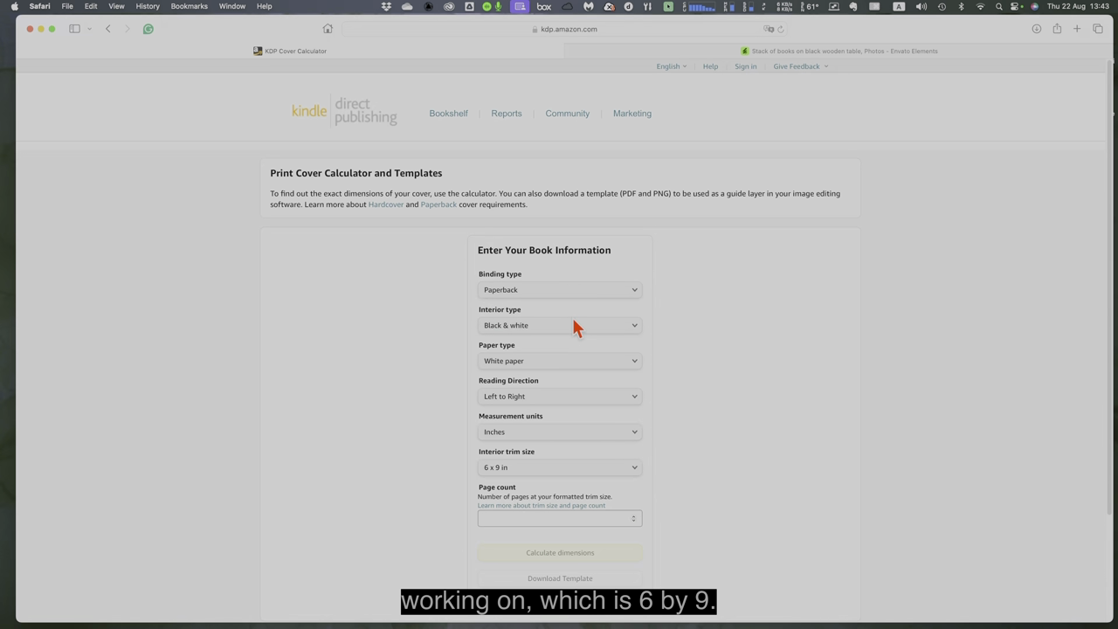
pyautogui.click(621, 518)
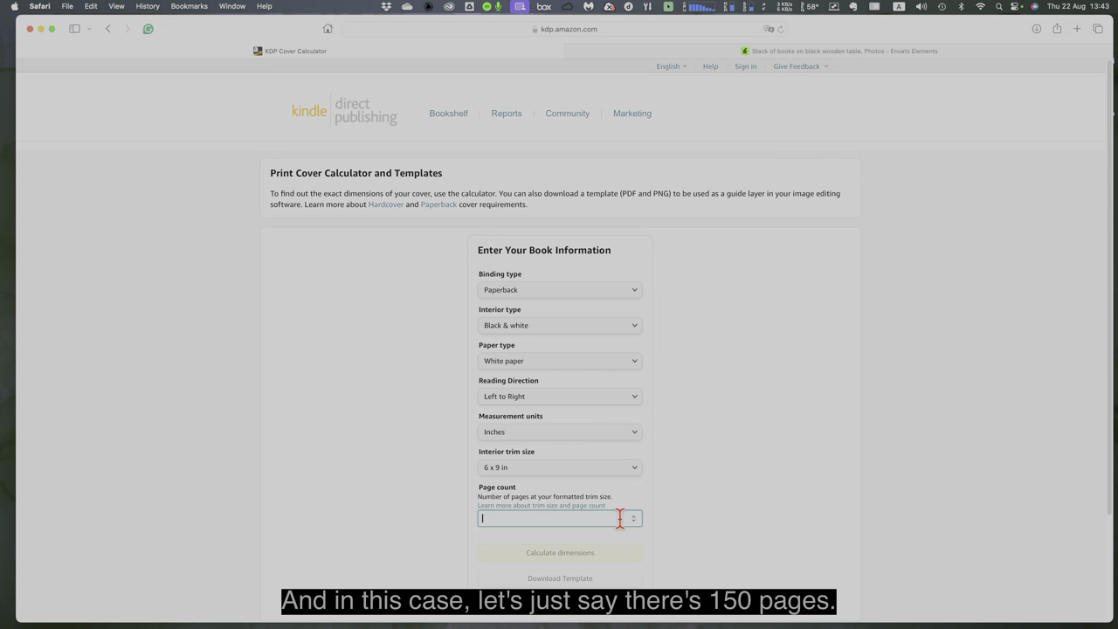
pyautogui.write('150')
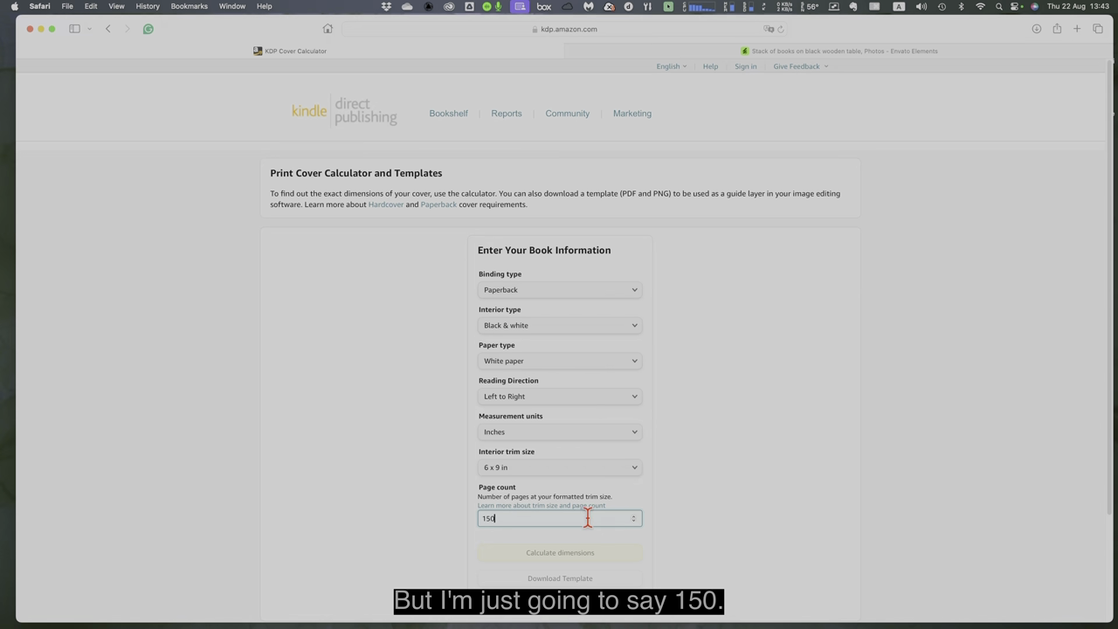
pyautogui.scroll(-1, 689, 524)
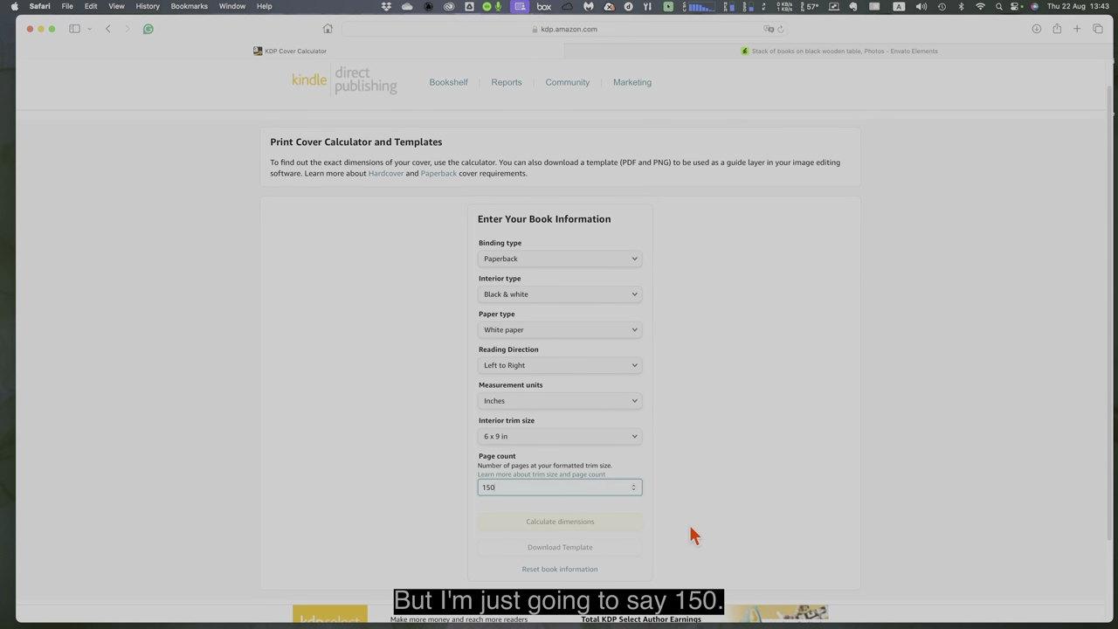
pyautogui.scroll(-1, 691, 529)
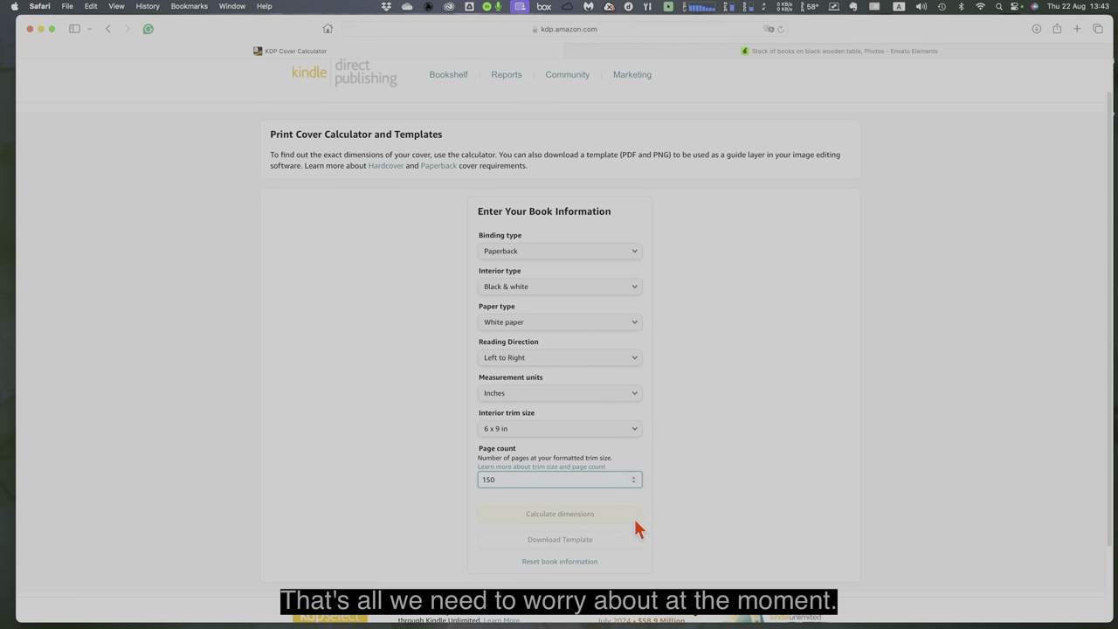
# Step: Calculate the 150-page 6 x 9 paperback cover dimensions (12.588 × 9.25 in)
pyautogui.click(563, 517)
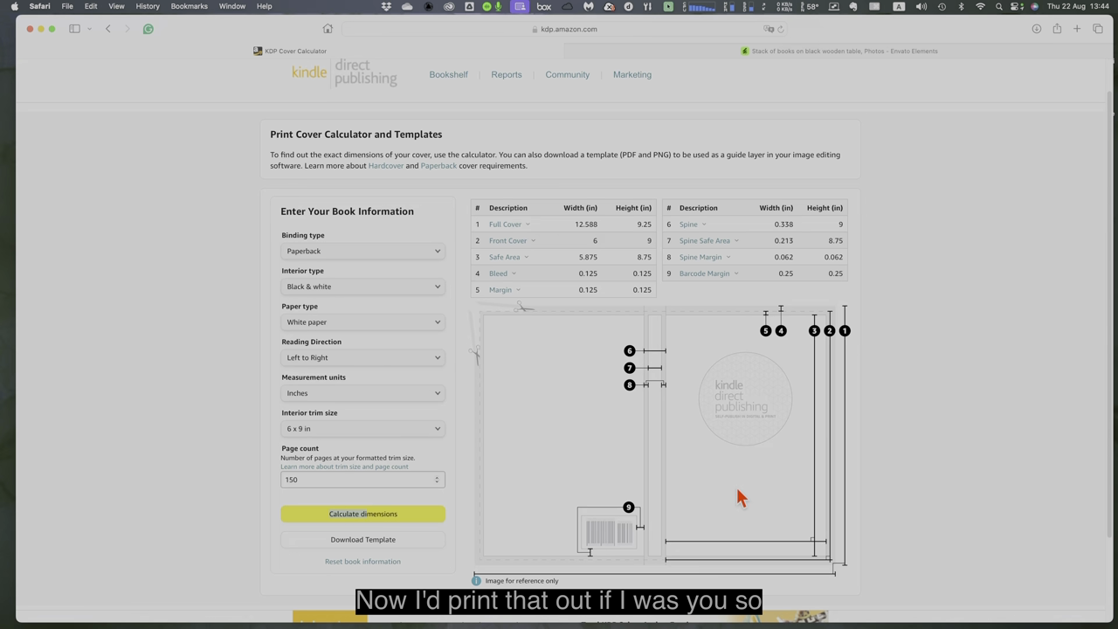
pyautogui.scroll(-2, 738, 497)
pyautogui.scroll(2, 765, 476)
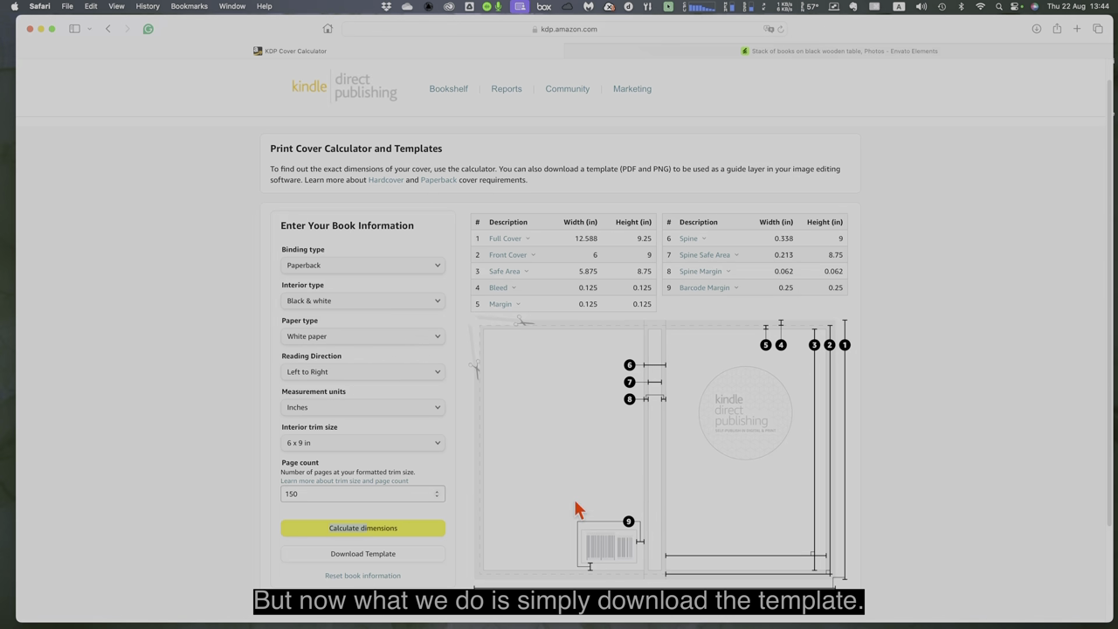
# Step: Download the KDP cover template and save it to the Documents folder
pyautogui.click(360, 555)
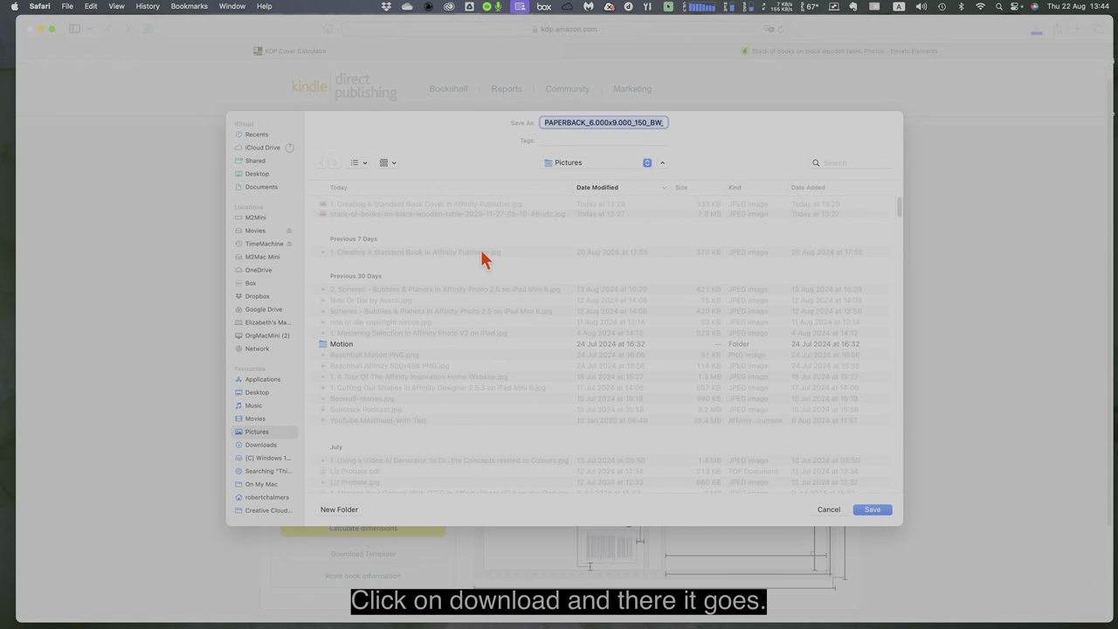
pyautogui.click(259, 188)
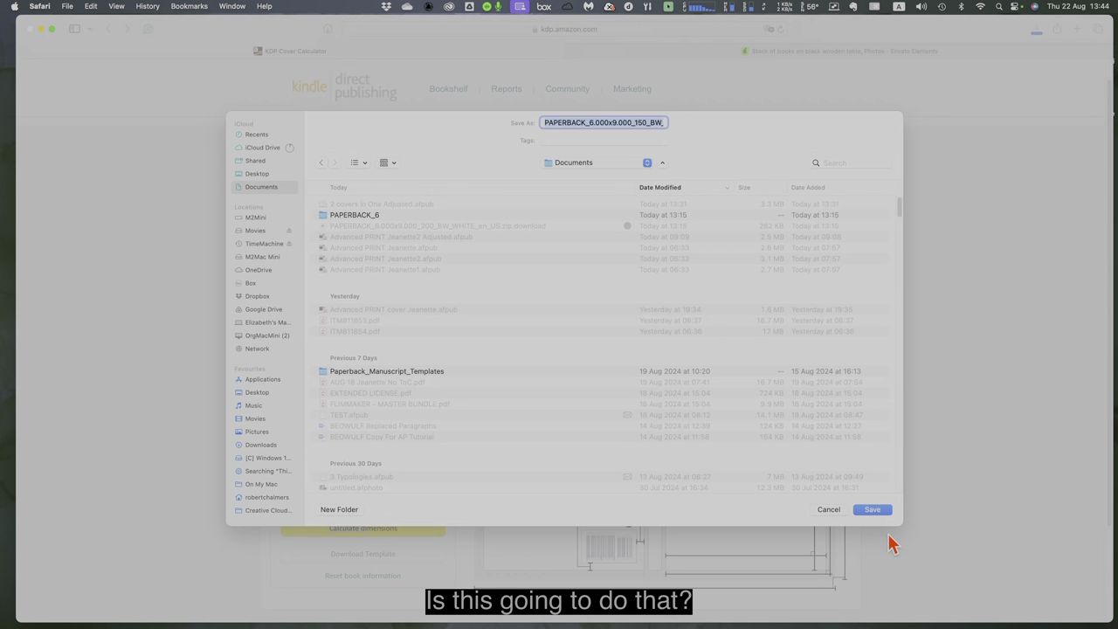
pyautogui.click(871, 513)
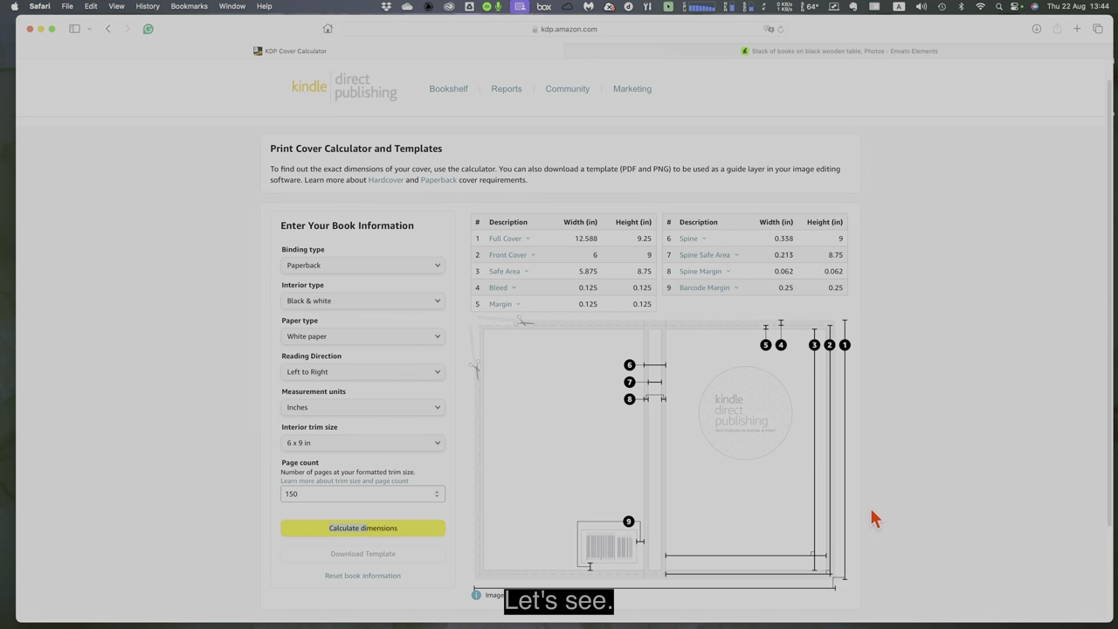
# Step: Check Safari's recent downloads list, then minimise Safari
pyautogui.click(1036, 29)
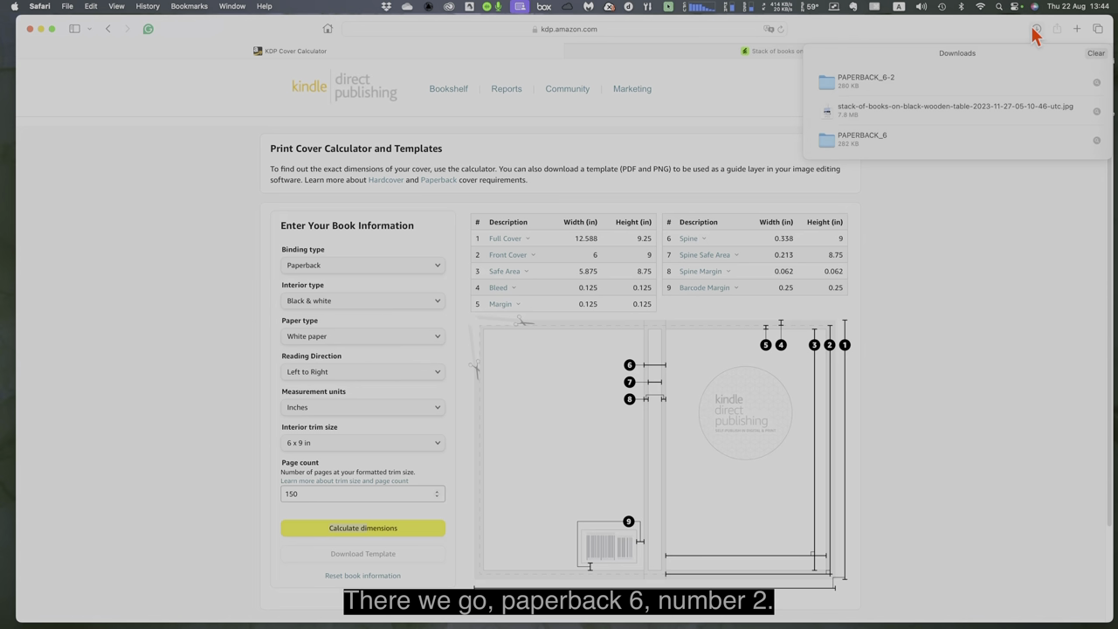
pyautogui.click(994, 30)
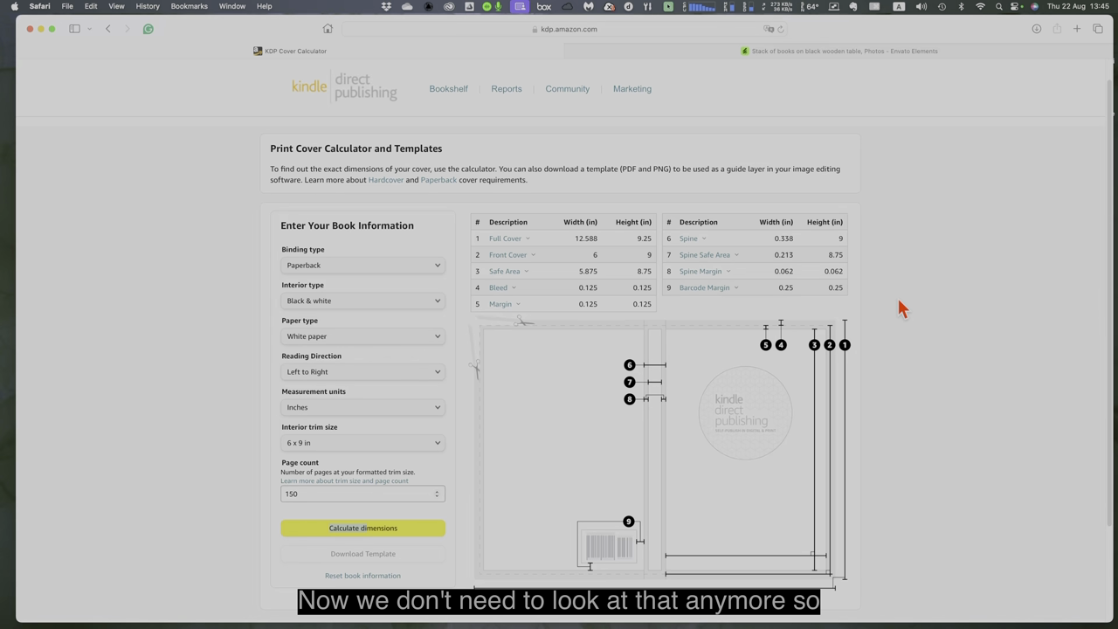
pyautogui.click(41, 29)
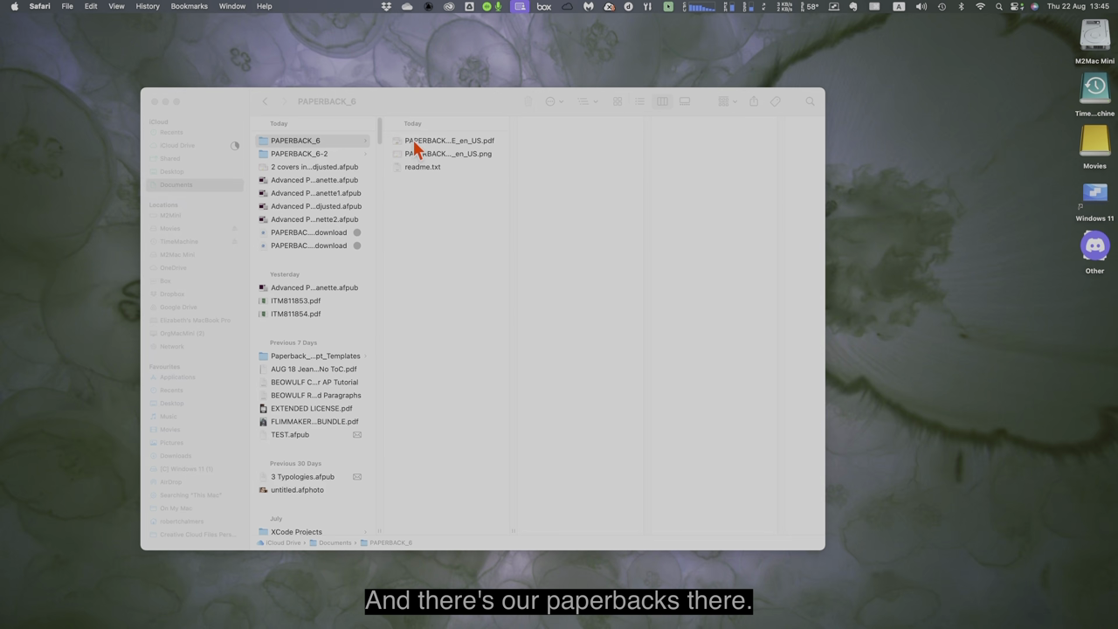
# Step: Select PAPERBACK_6.000x9.000_150_BW_WHITE_en_US.pdf inside the PAPERBACK_6-2 folder in Documents
pyautogui.click(319, 154)
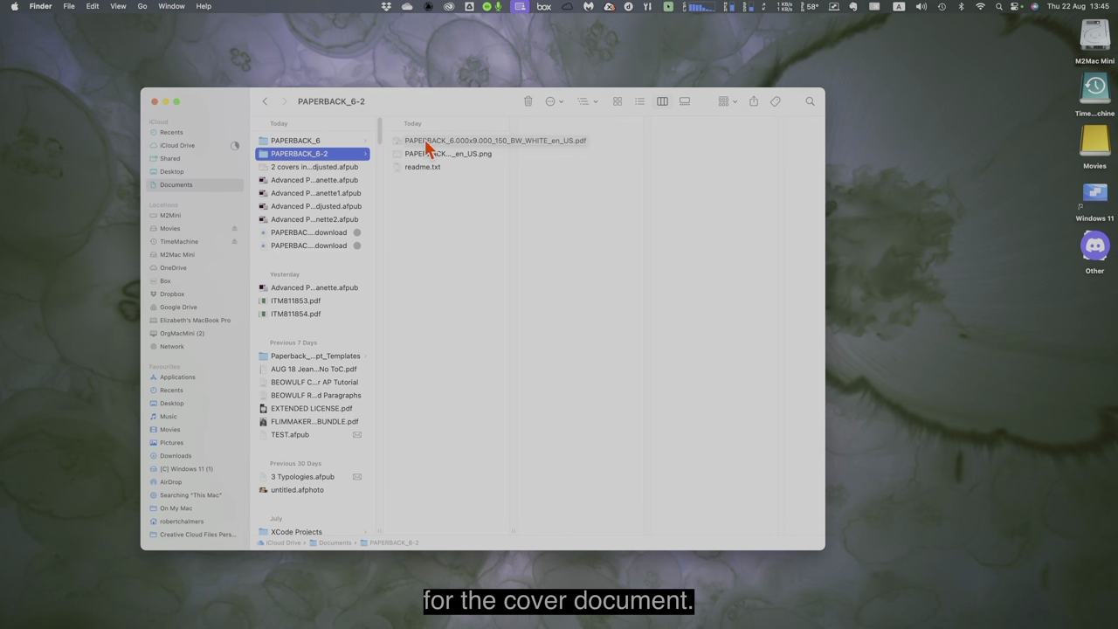
pyautogui.click(428, 146)
# Step: Open the cover template PDF in Affinity Publisher 2, keeping the default PDF options
pyautogui.rightClick(428, 146)
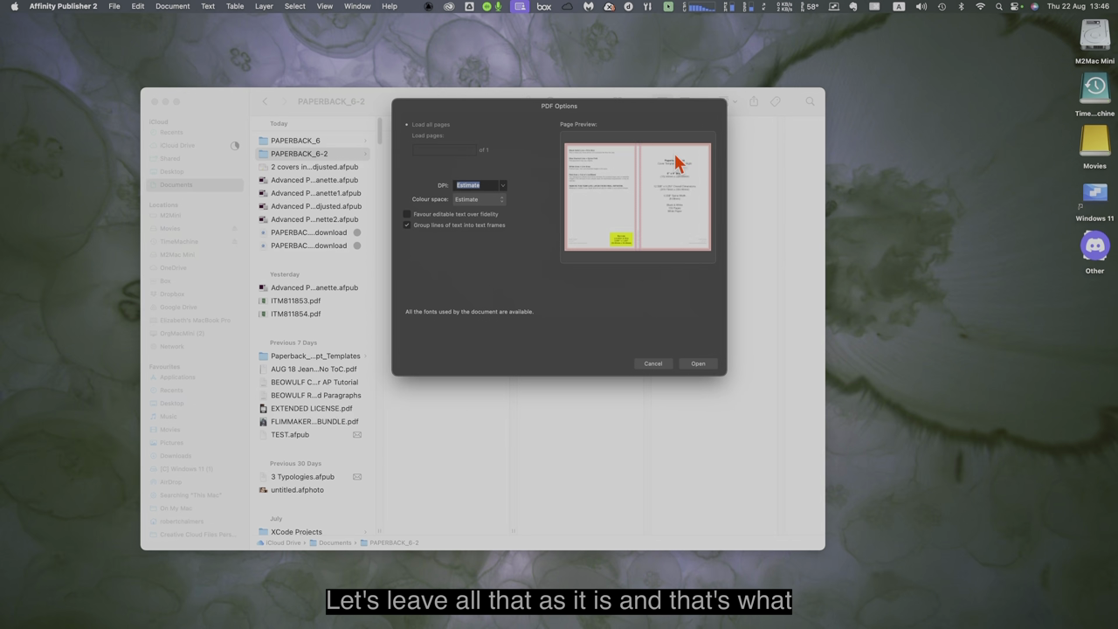
pyautogui.click(696, 365)
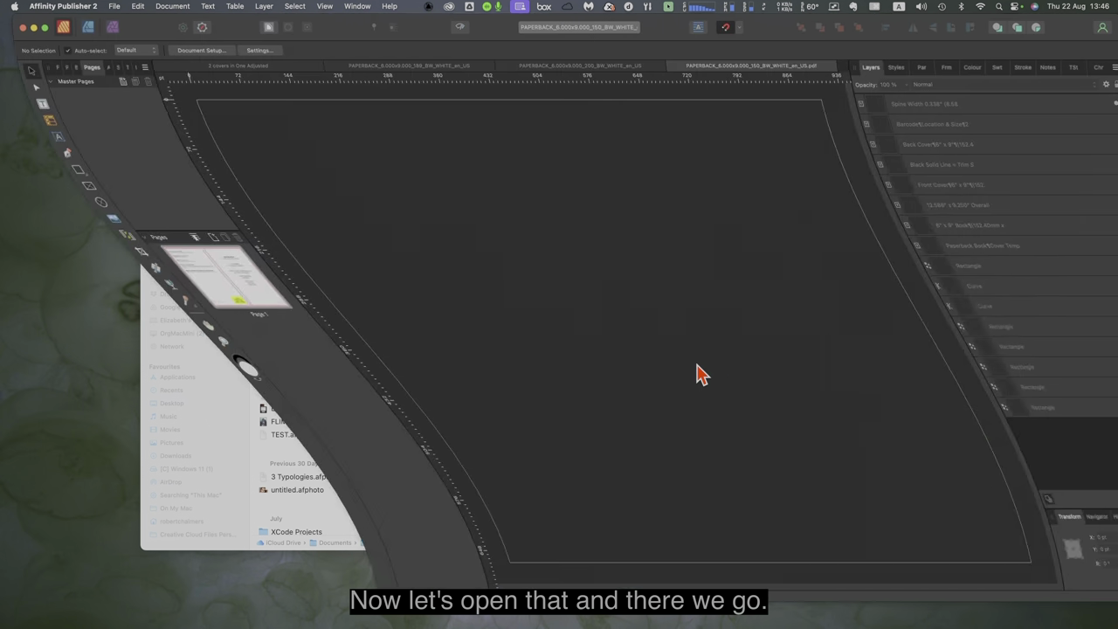
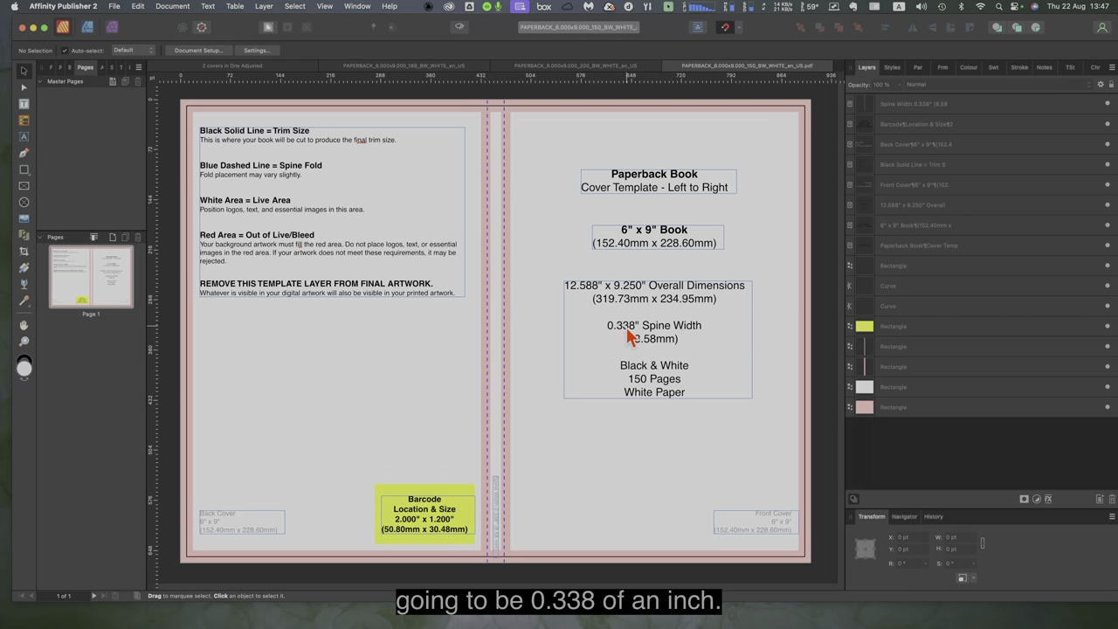
# Step: Compare the 200, 150 and 189-page cover templates, ending on the '2 covers in One Adjusted' document
pyautogui.click(597, 69)
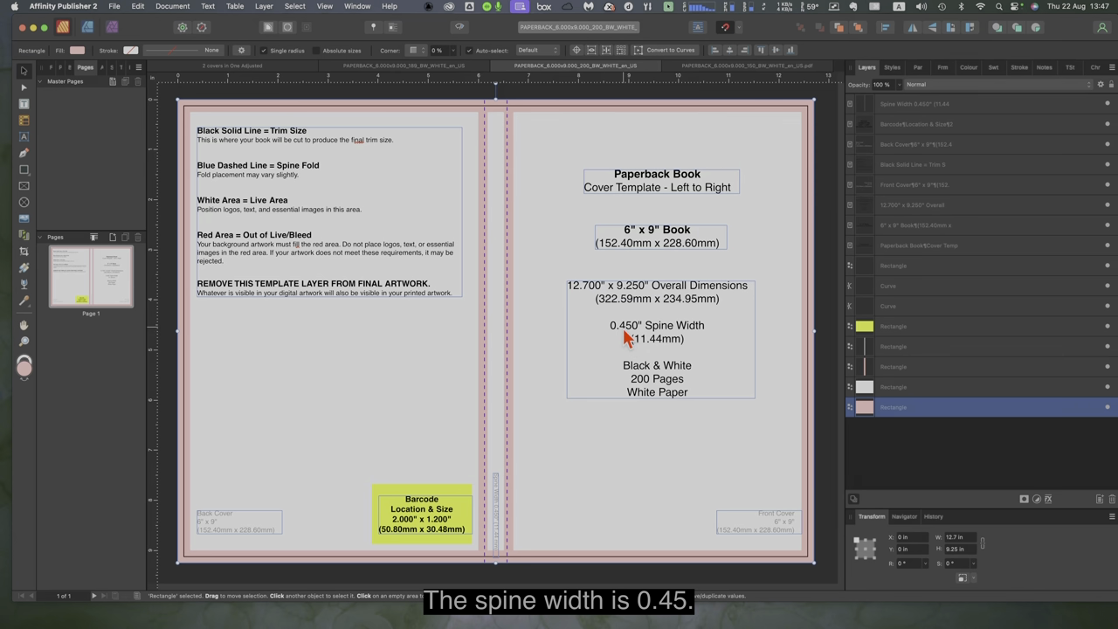
pyautogui.click(721, 68)
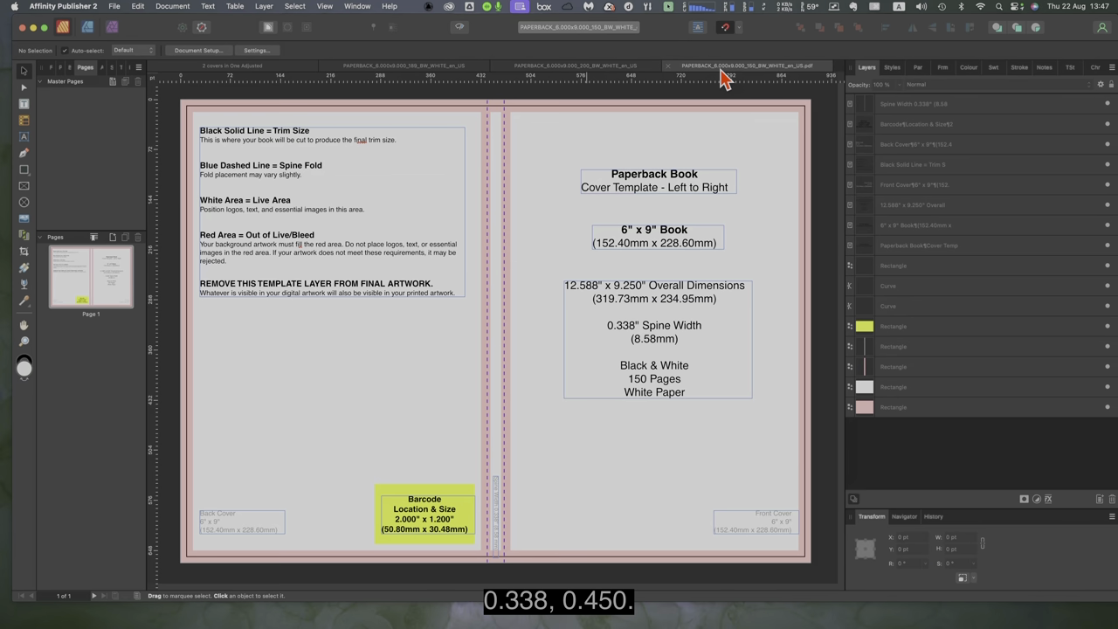
pyautogui.click(617, 69)
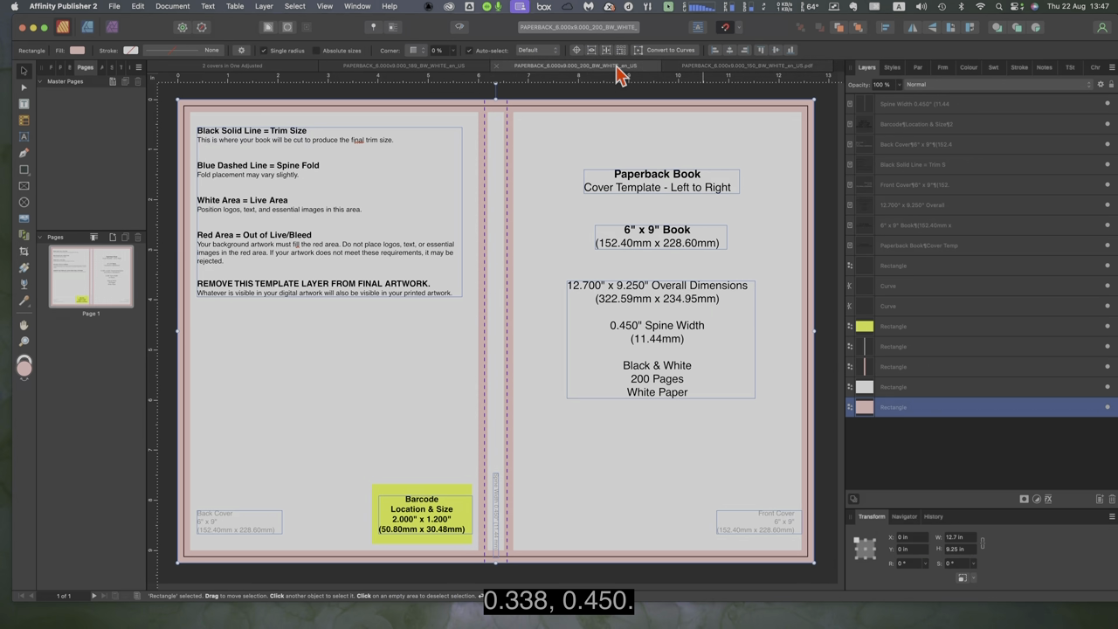
pyautogui.click(404, 70)
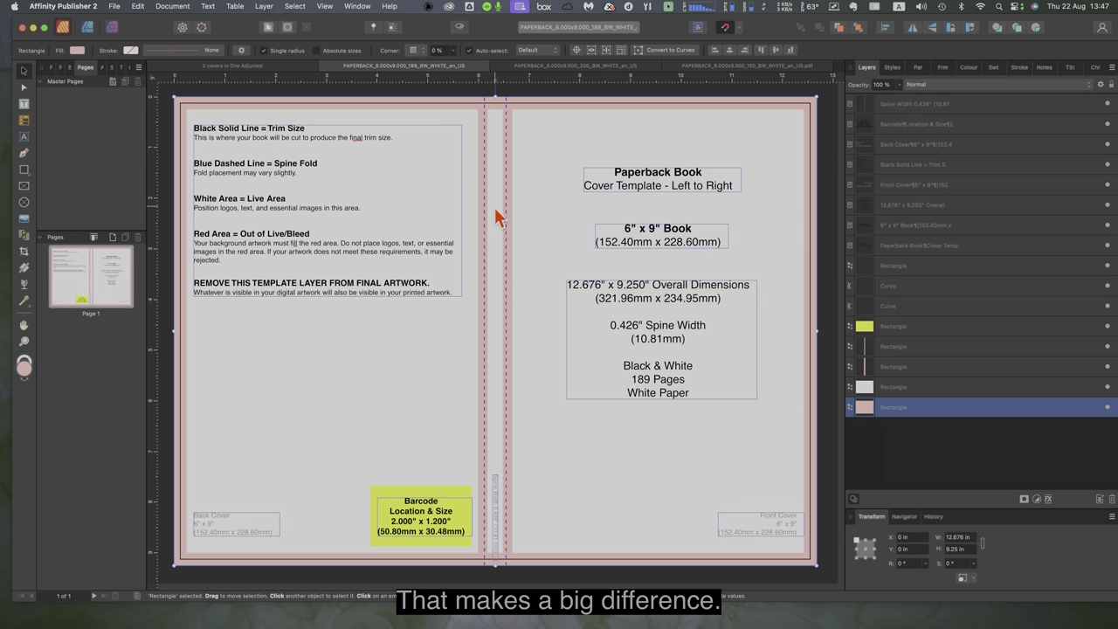
pyautogui.click(270, 70)
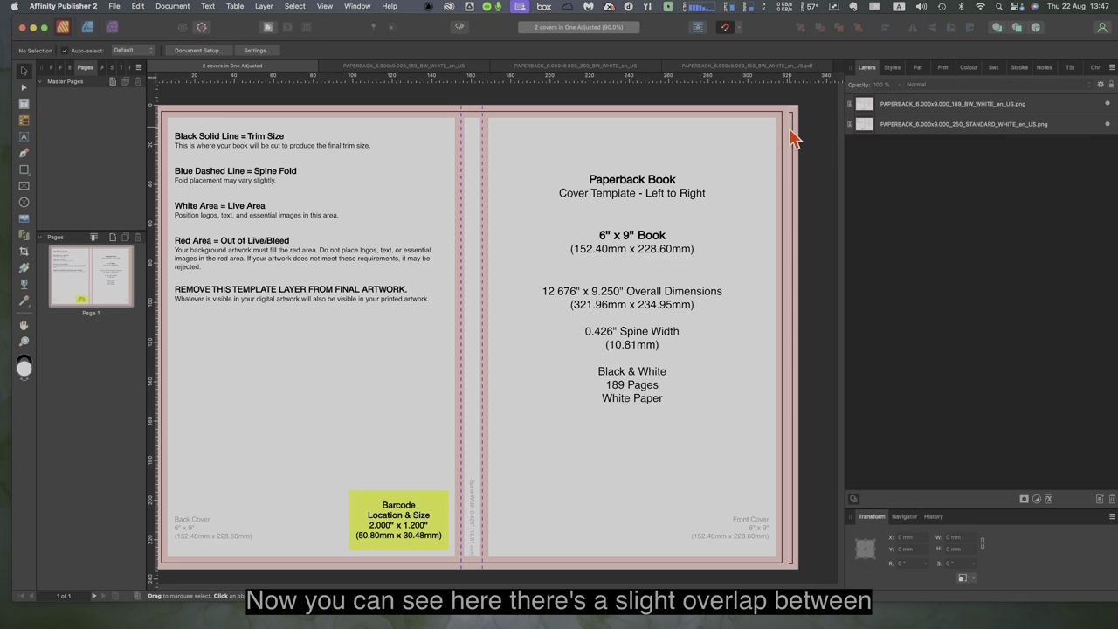
# Step: Hide the 189-page PNG layer to reveal the 250-page cover, then return to the 200-page template
pyautogui.click(900, 108)
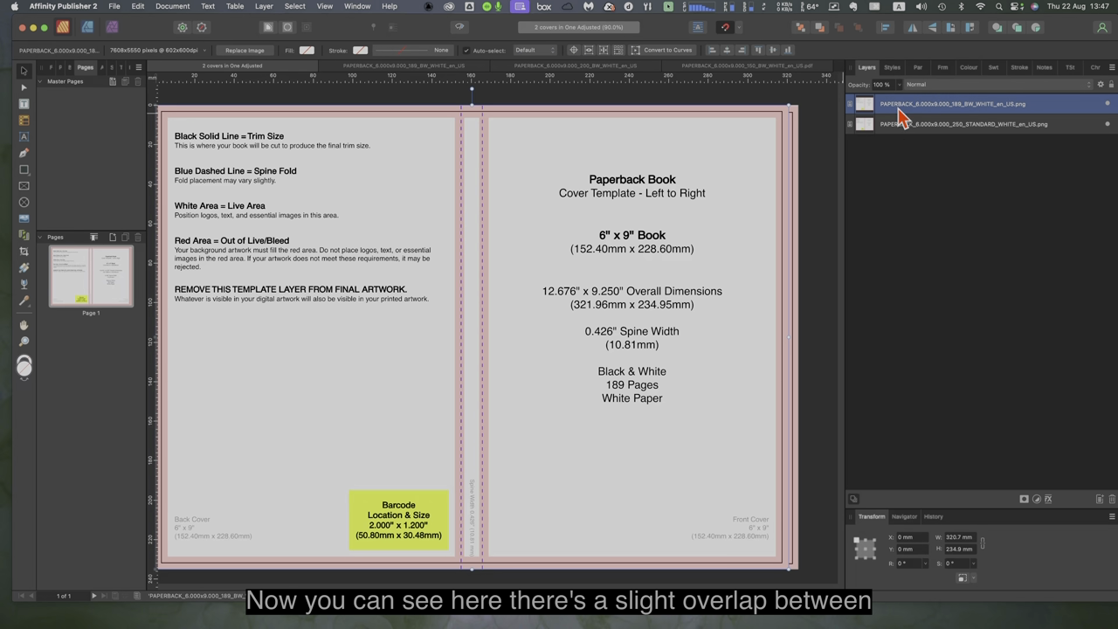
pyautogui.click(911, 129)
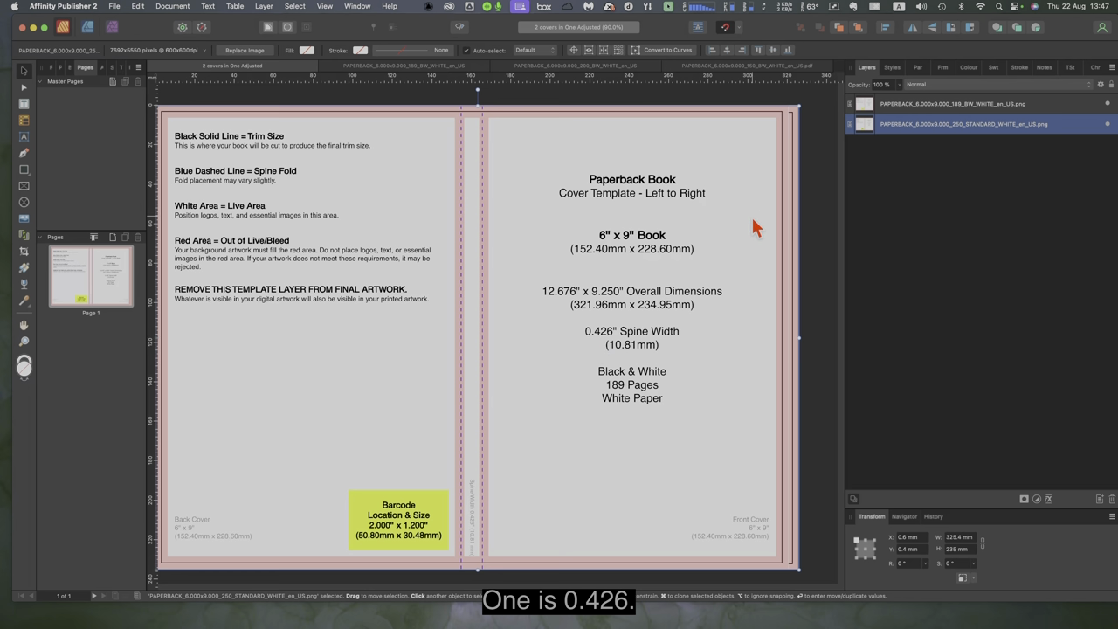
pyautogui.click(903, 105)
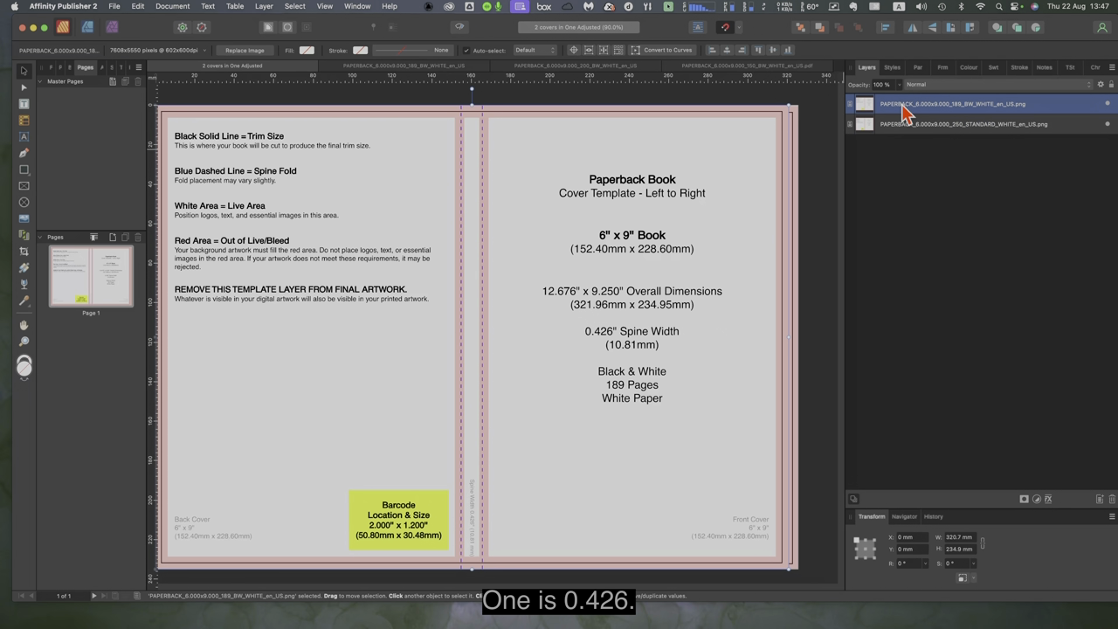
pyautogui.click(1108, 127)
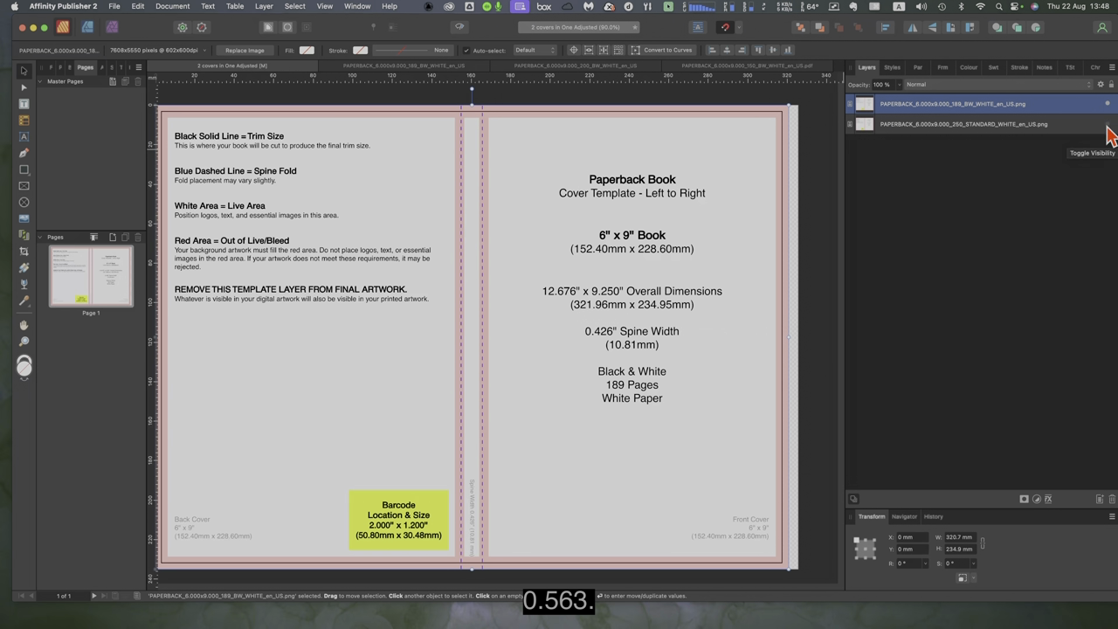
pyautogui.click(1108, 128)
pyautogui.click(1109, 105)
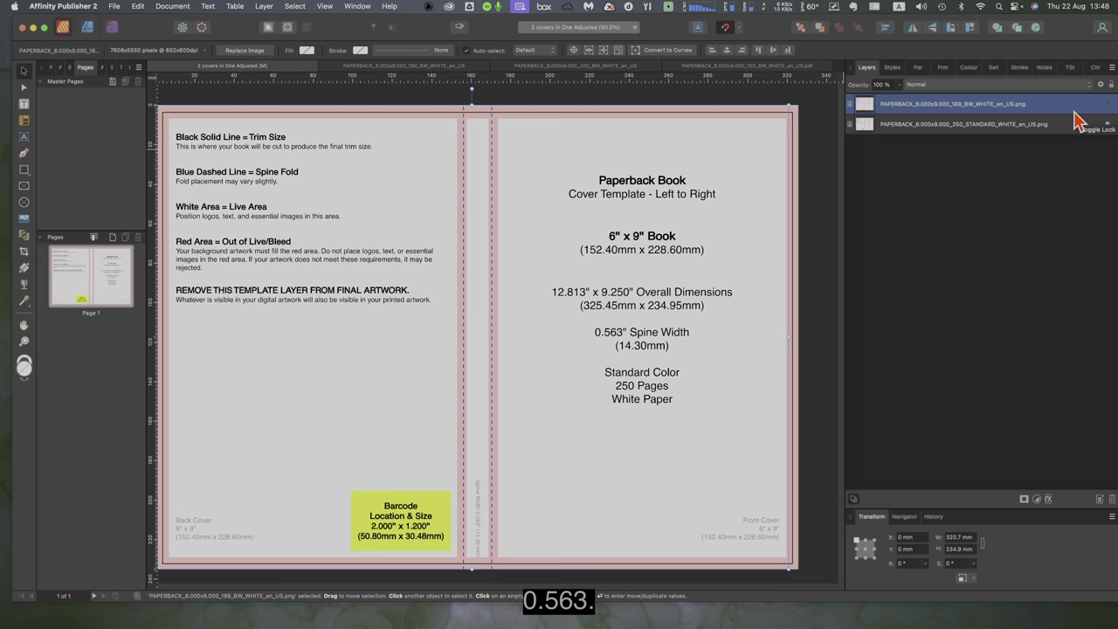
pyautogui.click(390, 68)
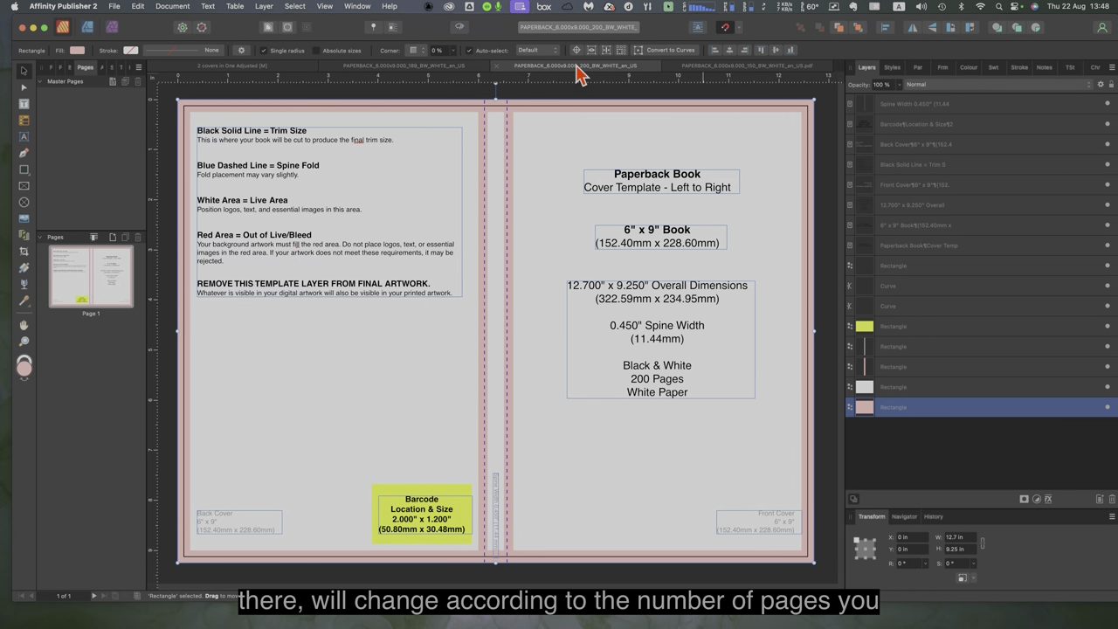
# Step: Switch to the PAPERBACK 150-page cover template document
pyautogui.click(756, 70)
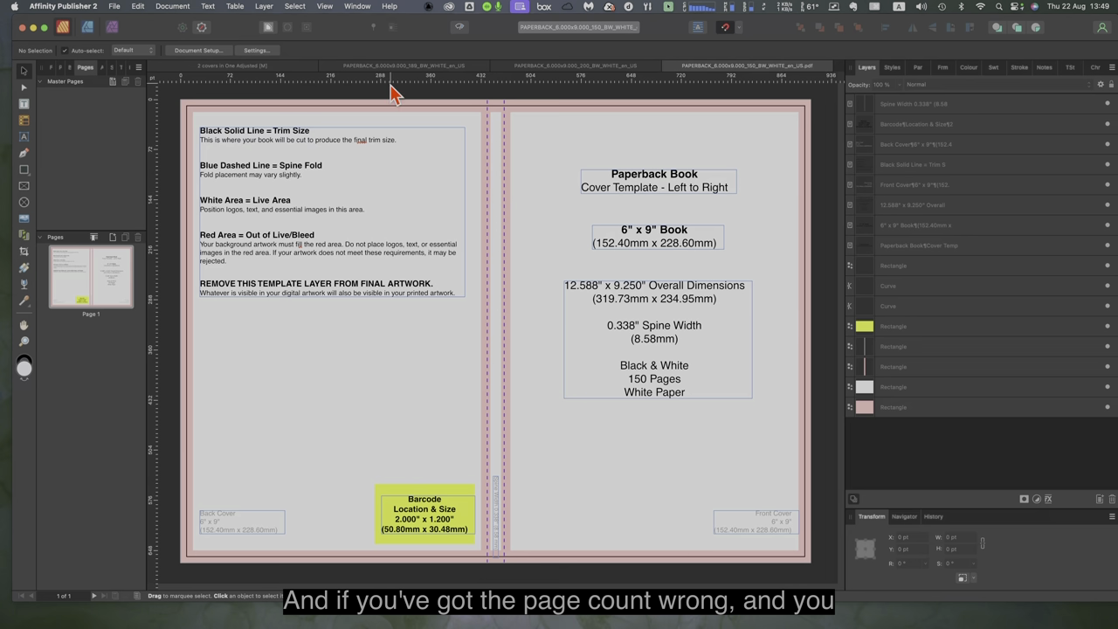
pyautogui.click(296, 68)
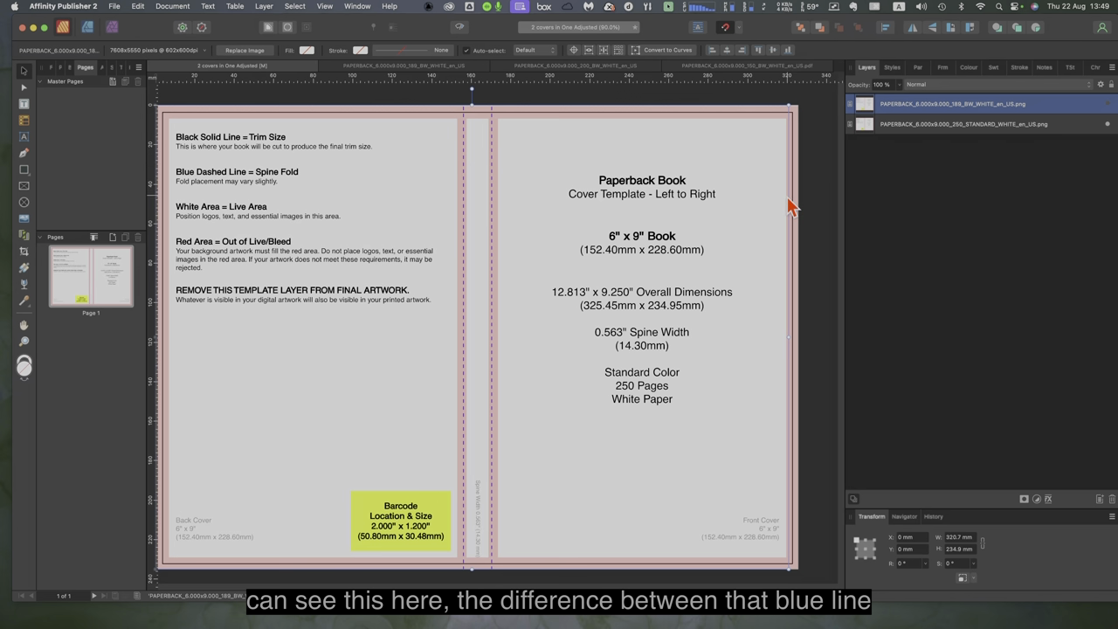
pyautogui.click(899, 124)
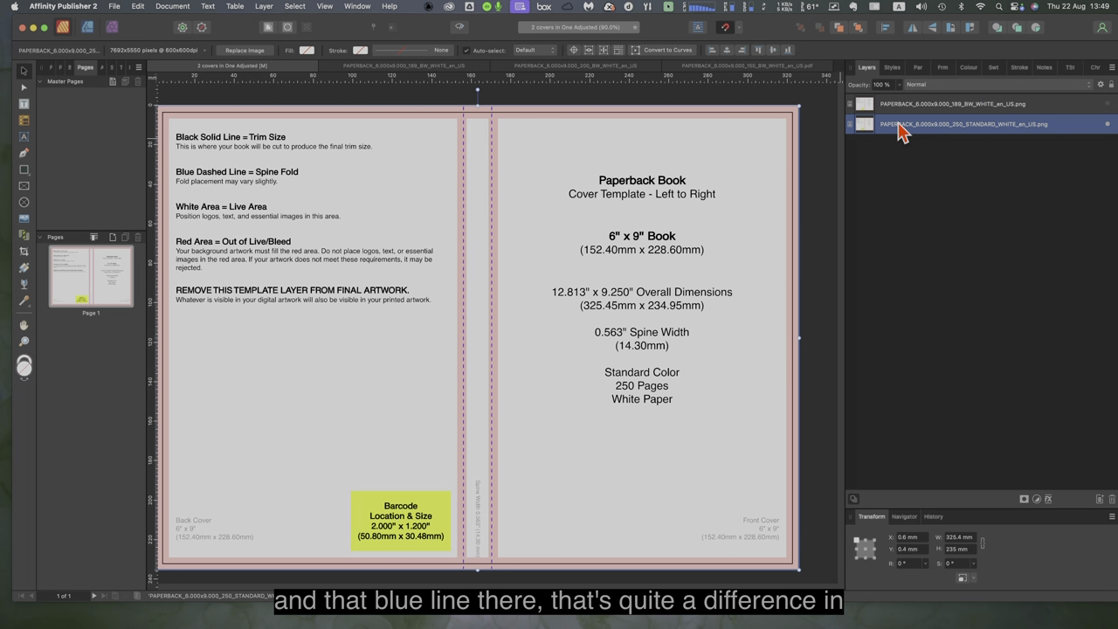
pyautogui.click(903, 105)
pyautogui.click(905, 120)
pyautogui.click(903, 108)
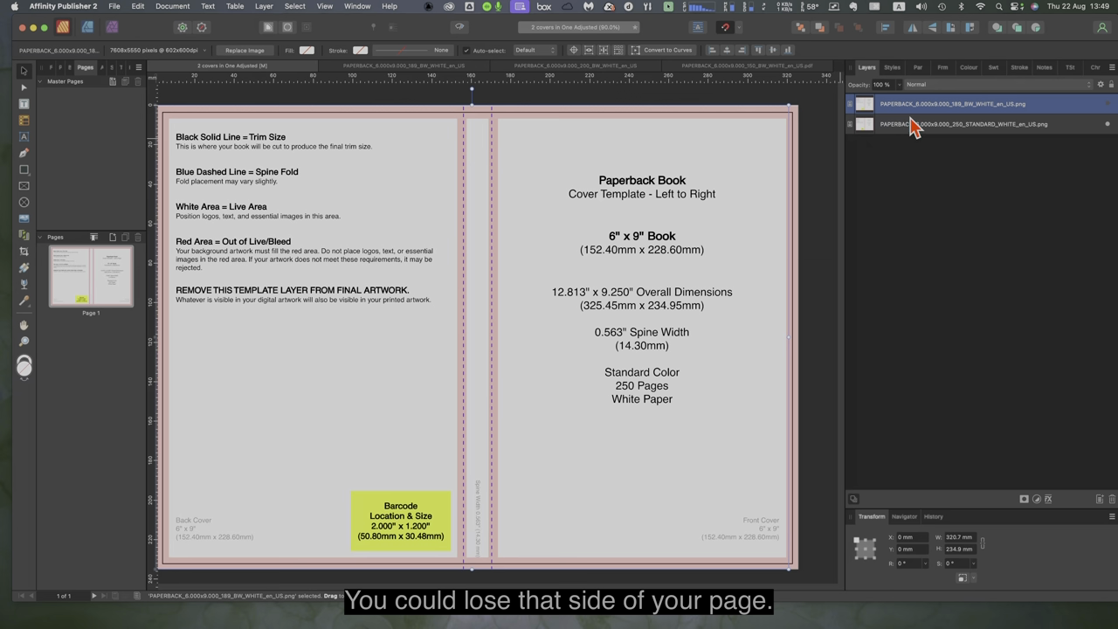
pyautogui.click(541, 68)
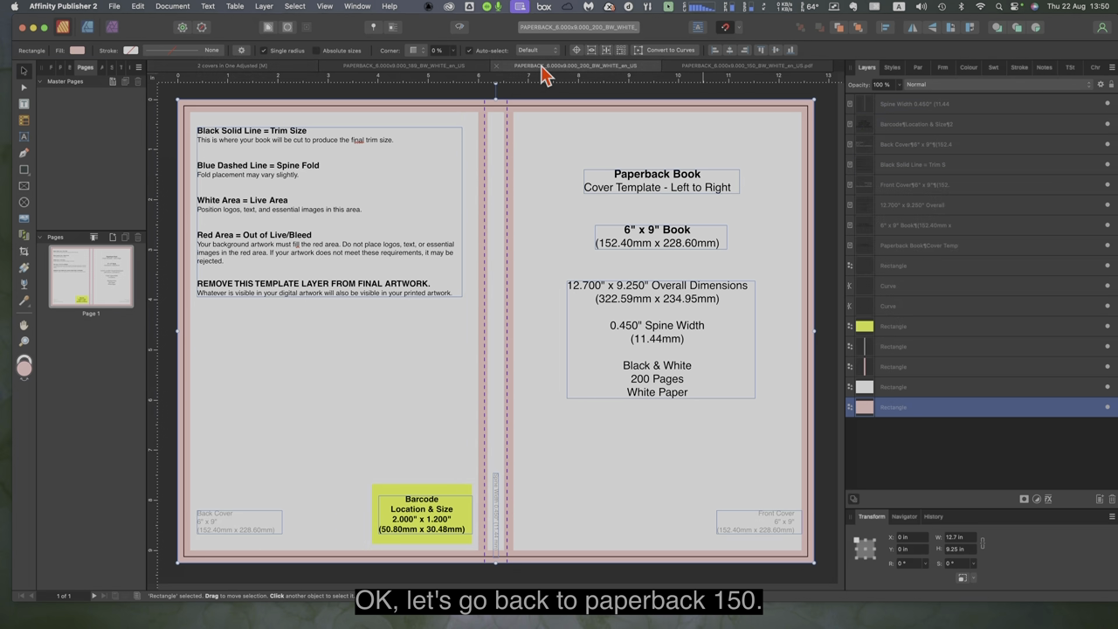
pyautogui.click(740, 70)
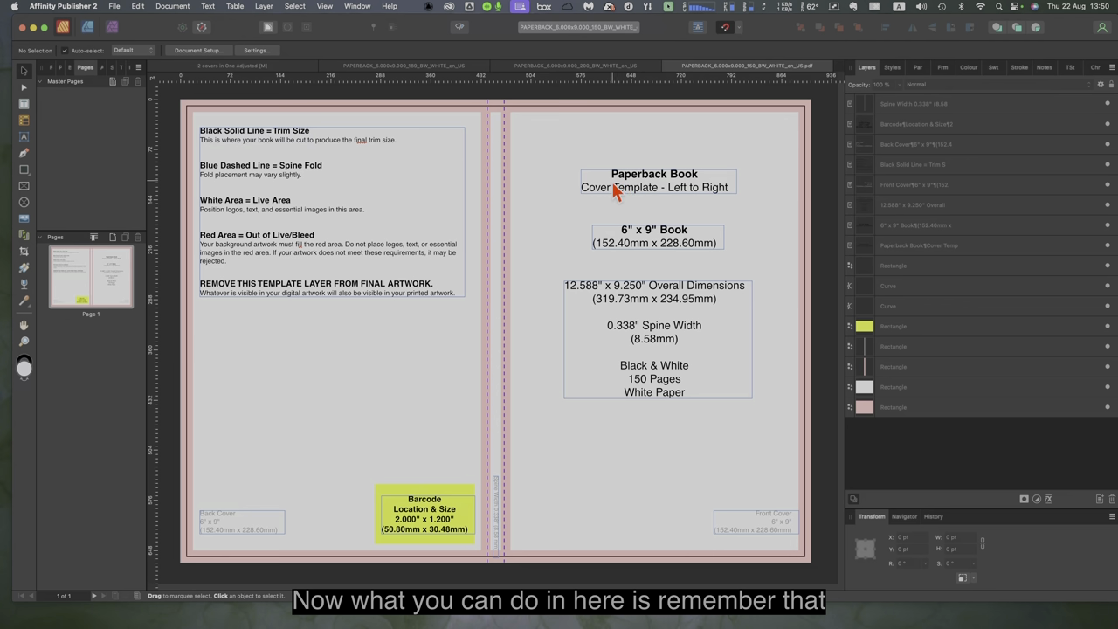
# Step: Select all 16 template layers of the 150-page cover and group them
pyautogui.click(970, 407)
pyautogui.click(974, 387)
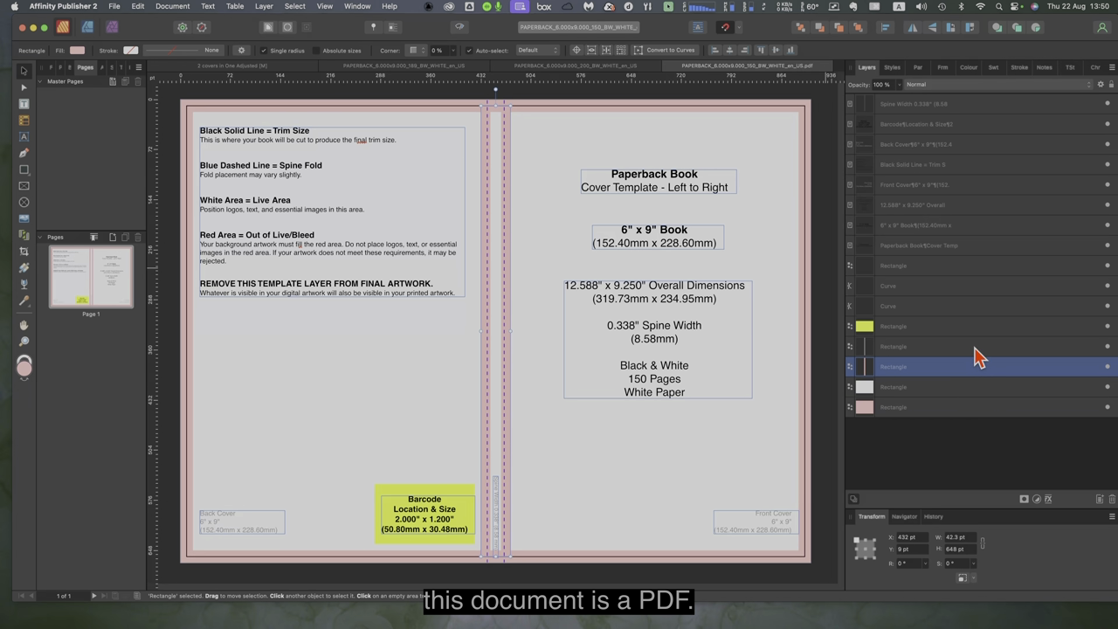
pyautogui.click(975, 355)
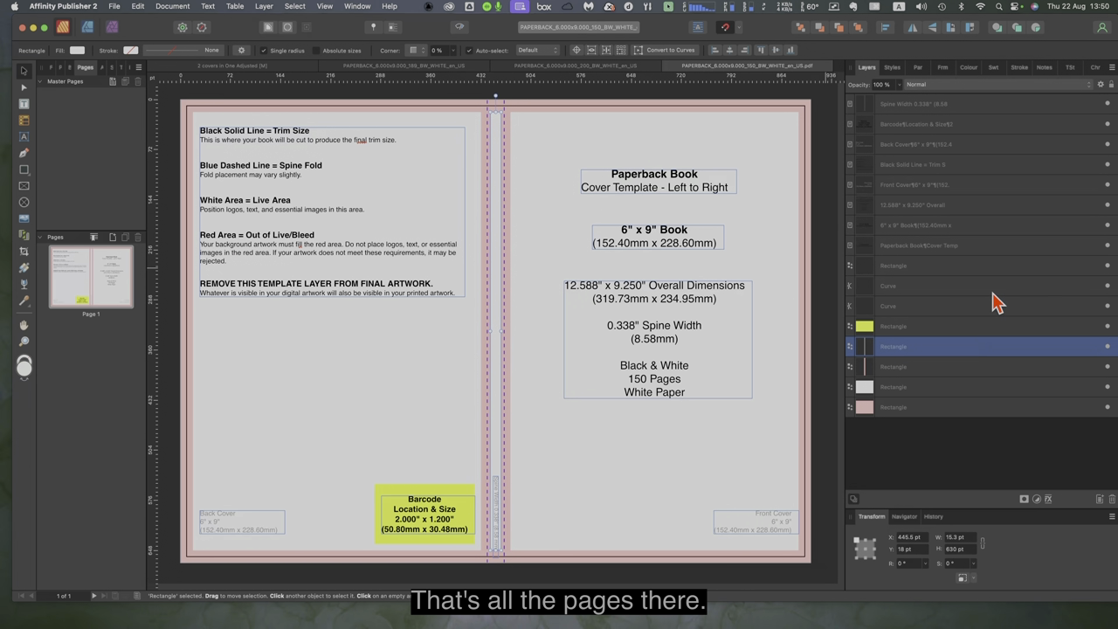
pyautogui.click(959, 104)
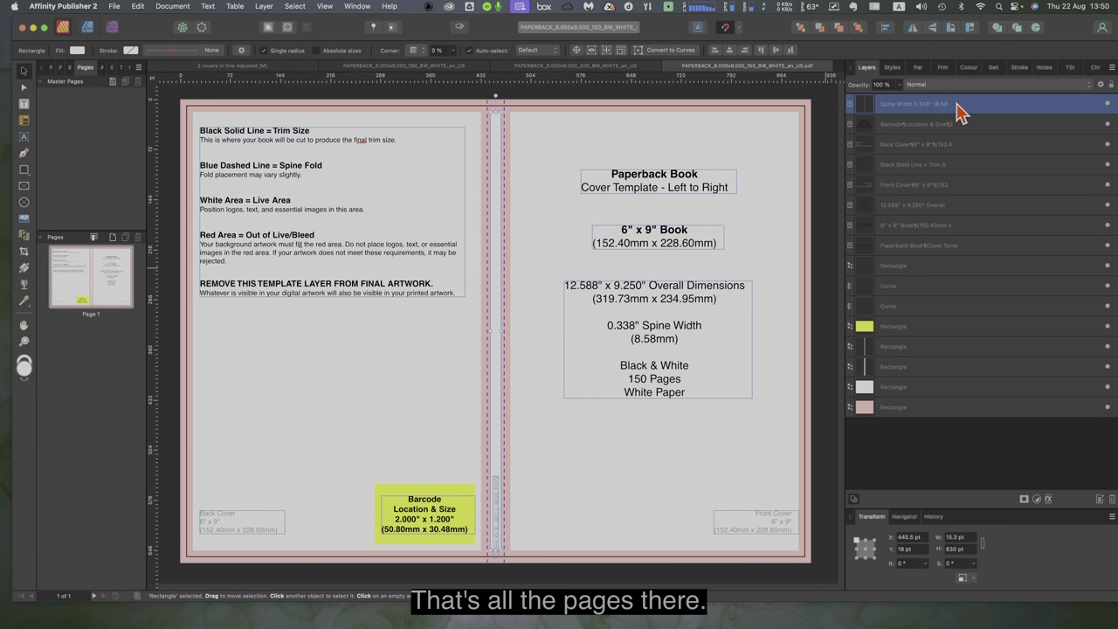
pyautogui.keyDown('shift'); pyautogui.click(954, 407); pyautogui.keyUp('shift')
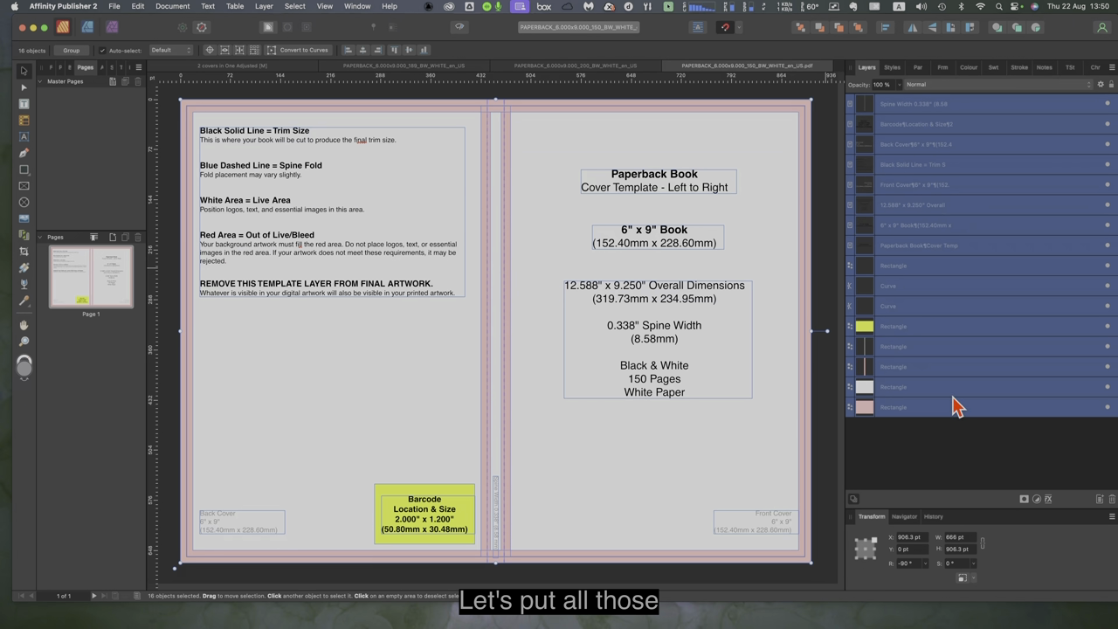
pyautogui.rightClick(954, 361)
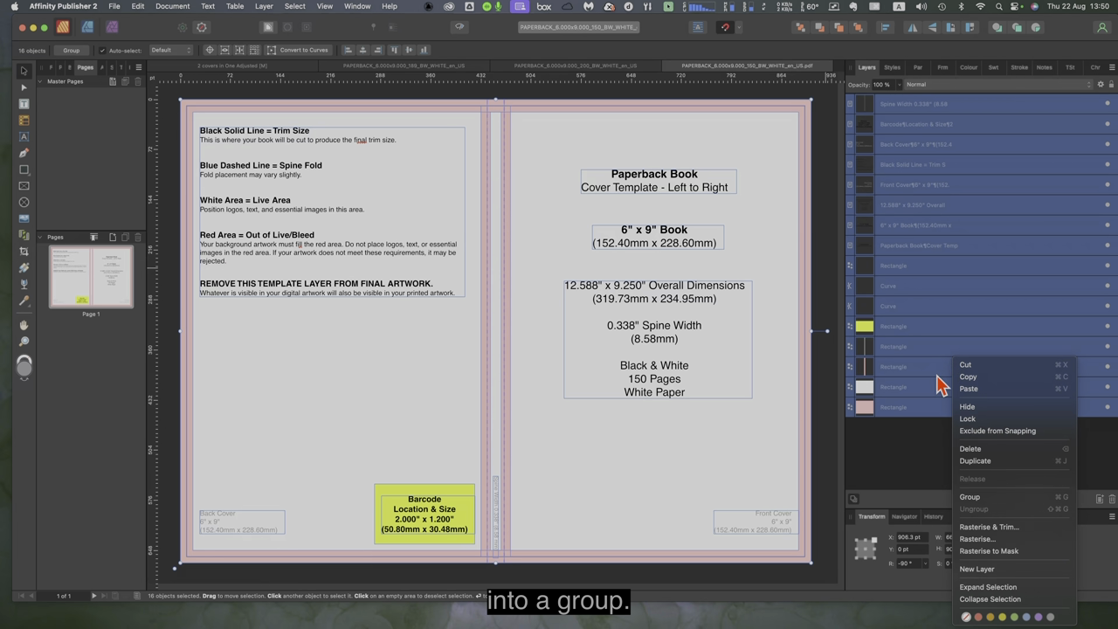
pyautogui.click(969, 498)
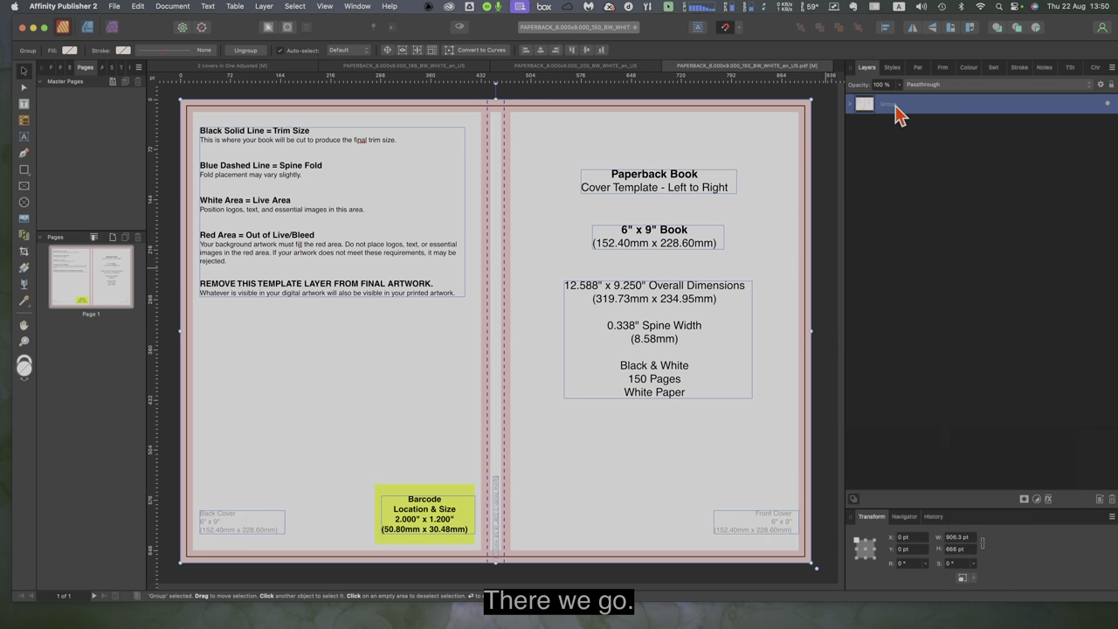
# Step: Confirm the template group hides and shows as one unit
pyautogui.click(1108, 106)
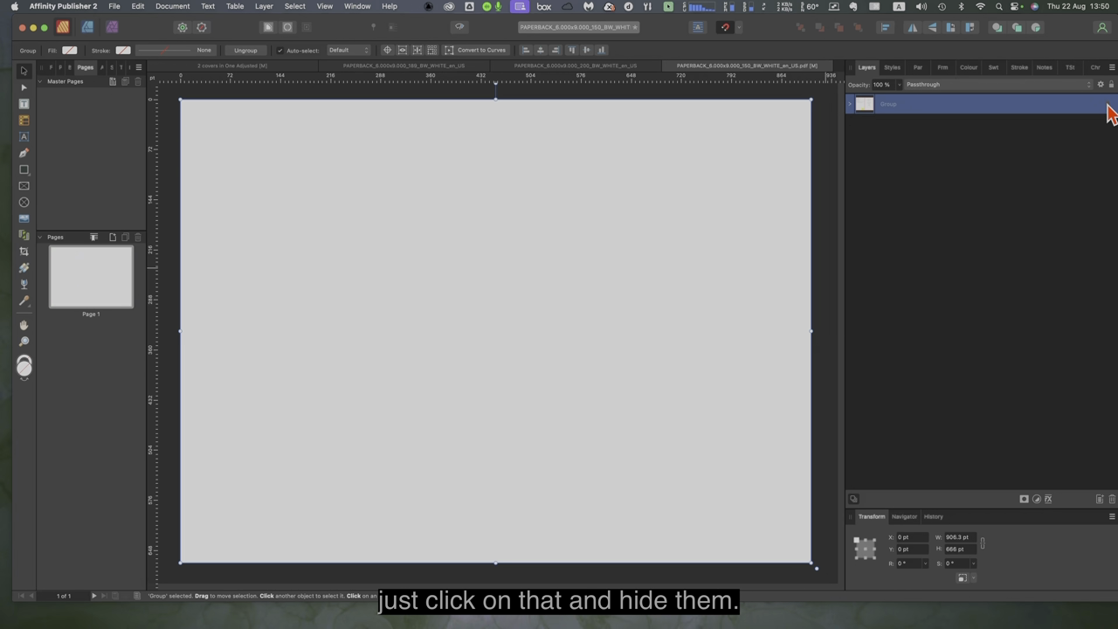
pyautogui.click(1108, 106)
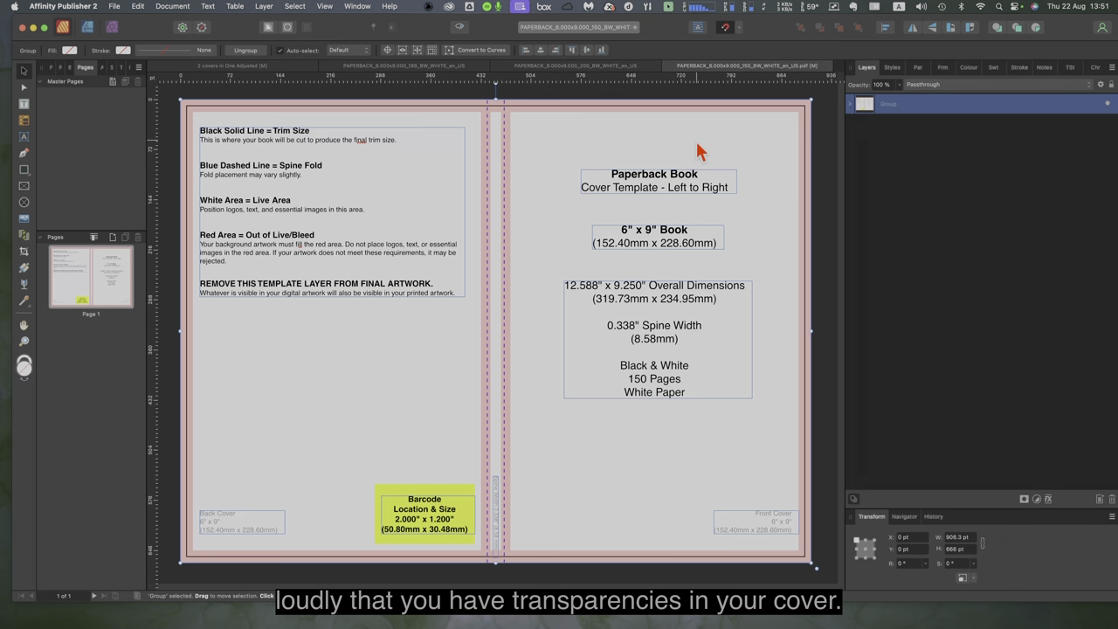
pyautogui.click(1107, 104)
pyautogui.click(1108, 104)
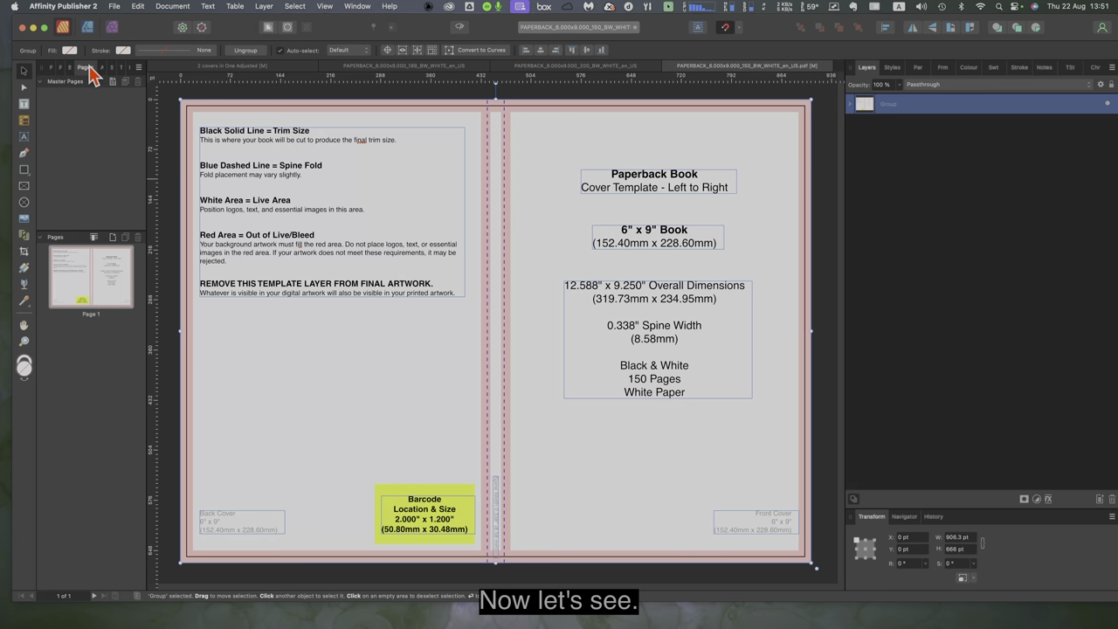
# Step: Through File > Place, pick the red planet sunset photo from the Photos library
pyautogui.click(114, 7)
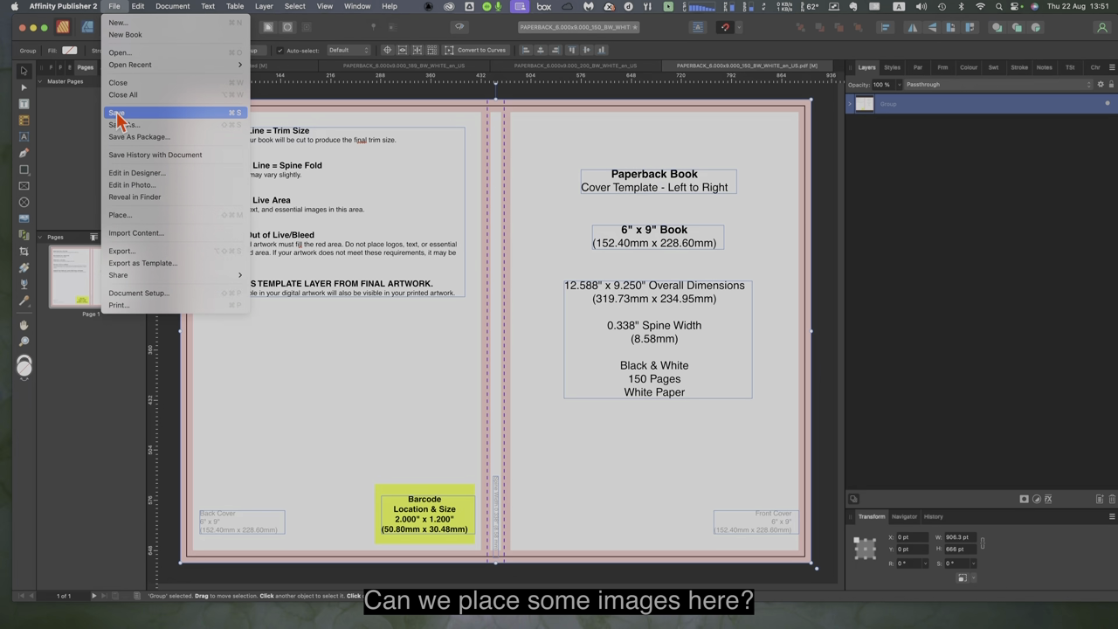
pyautogui.click(129, 216)
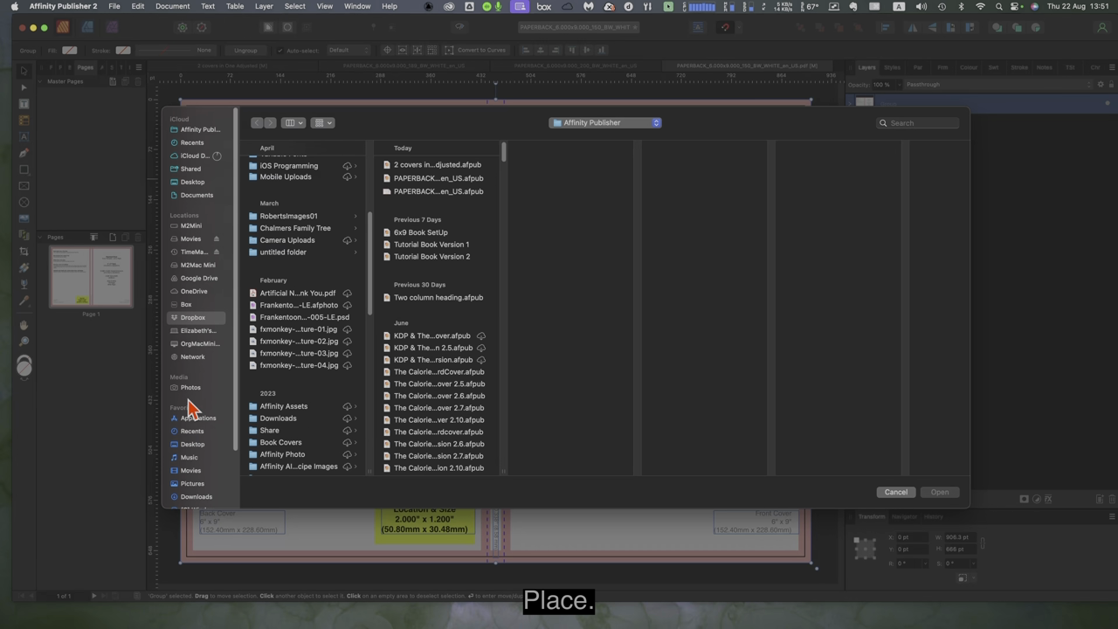
pyautogui.click(194, 389)
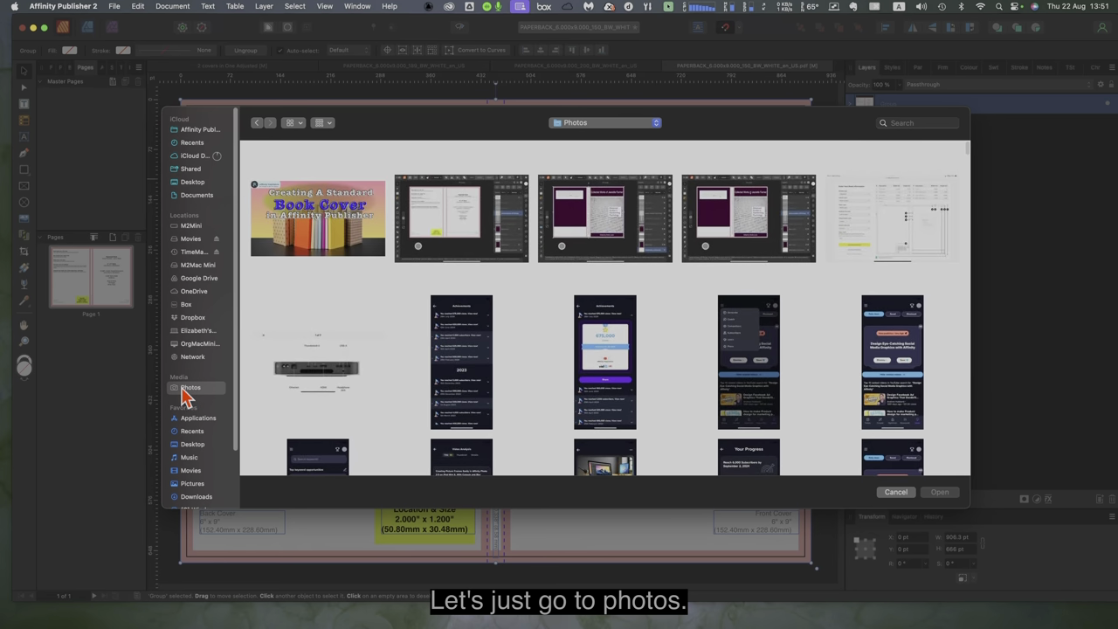
pyautogui.scroll(-5, 459, 360)
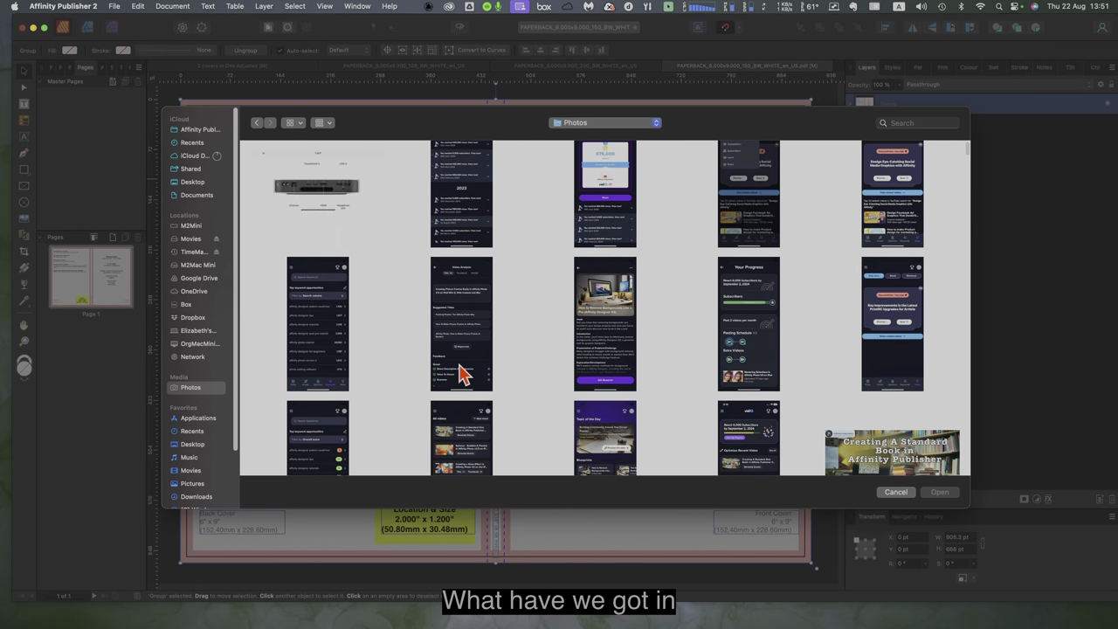
pyautogui.scroll(-10, 459, 365)
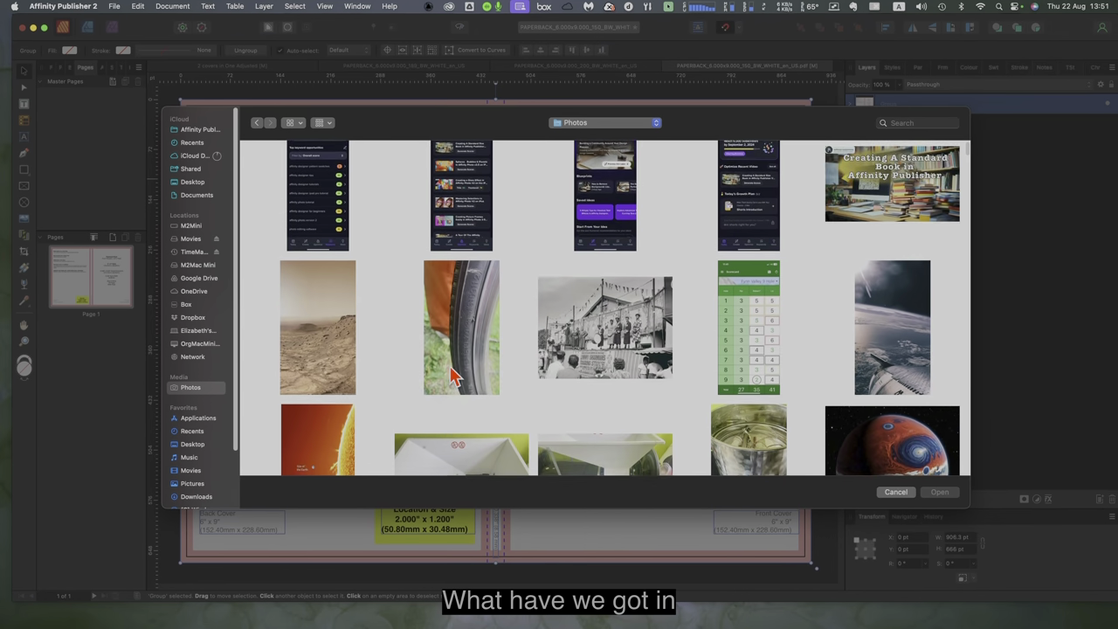
pyautogui.scroll(-2, 446, 372)
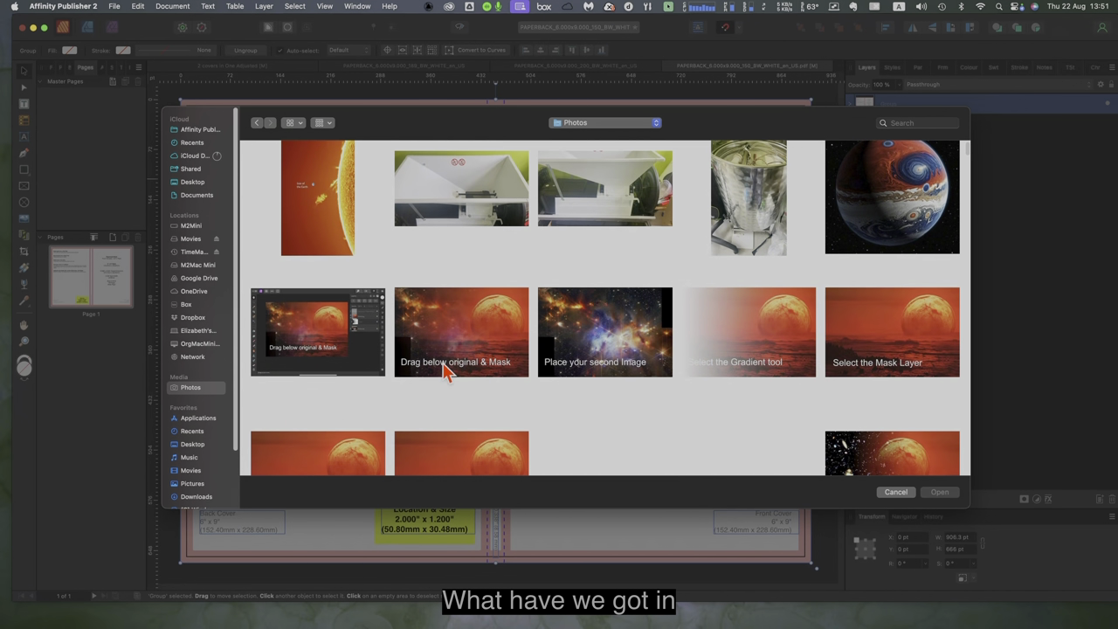
pyautogui.scroll(-10, 445, 372)
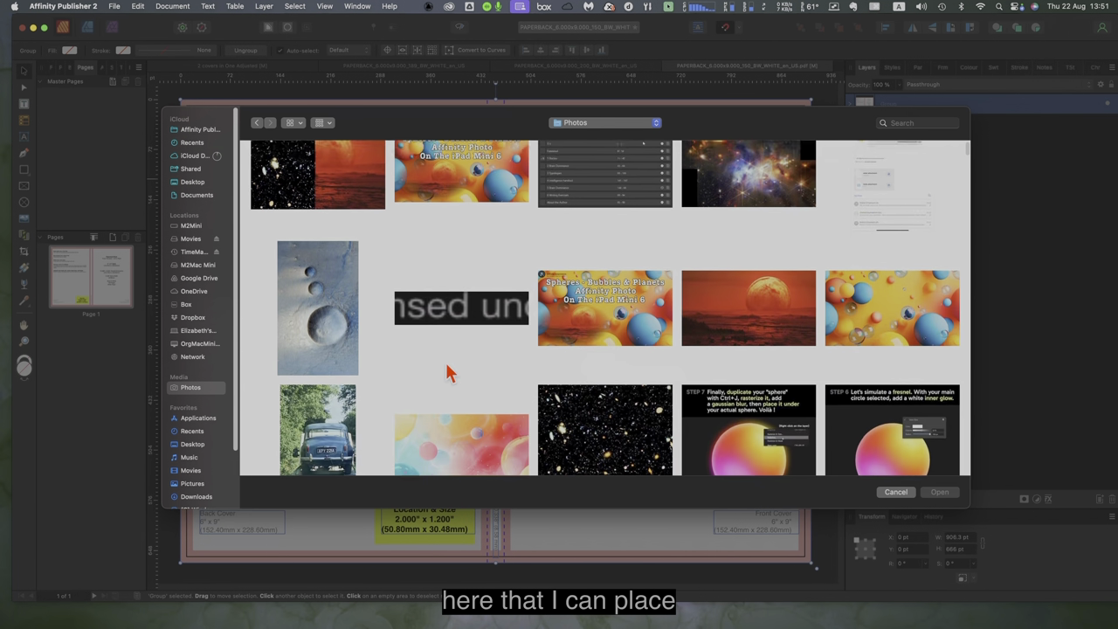
pyautogui.scroll(-4, 446, 372)
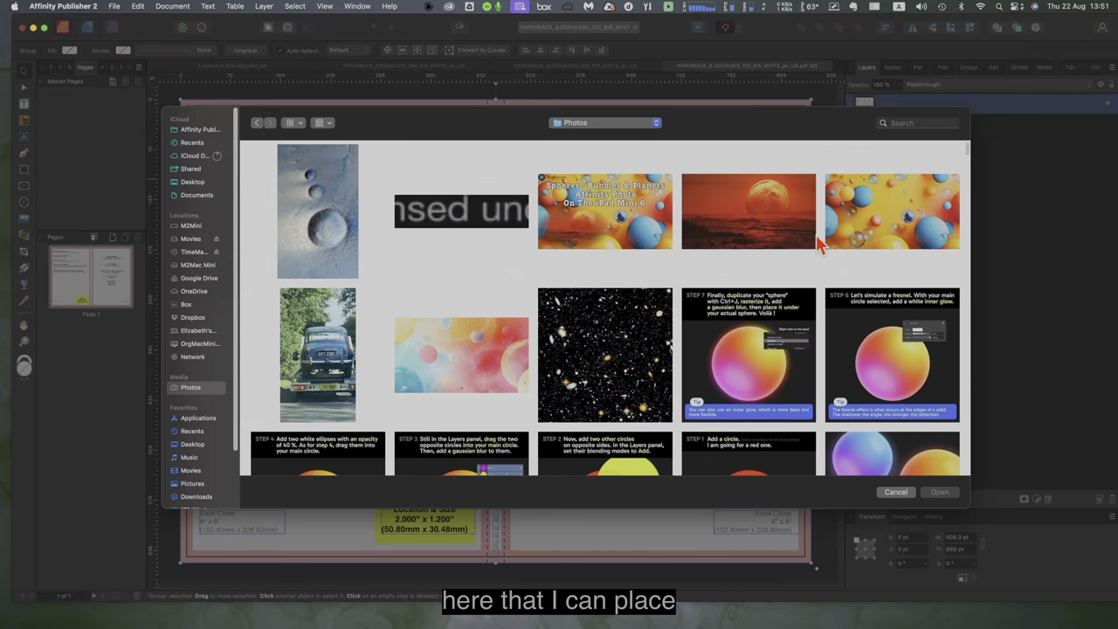
pyautogui.click(768, 219)
pyautogui.click(937, 493)
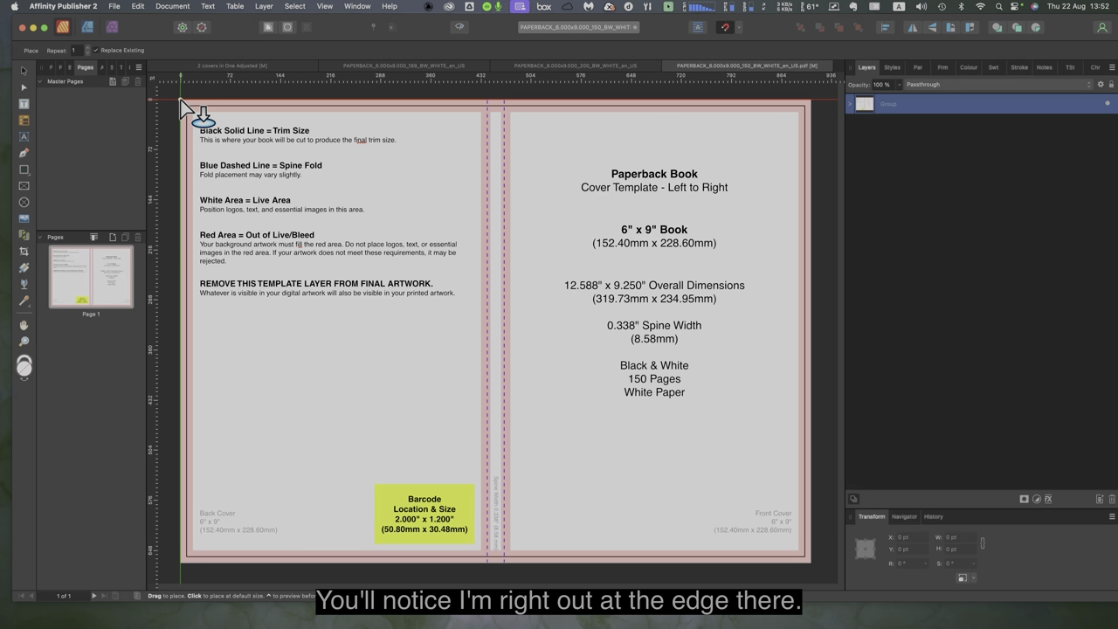
# Step: Place the red planet photo at 906 x 507.8 pt across the spread, beneath the template group
pyautogui.moveTo(181, 101); pyautogui.dragTo(429, 379)
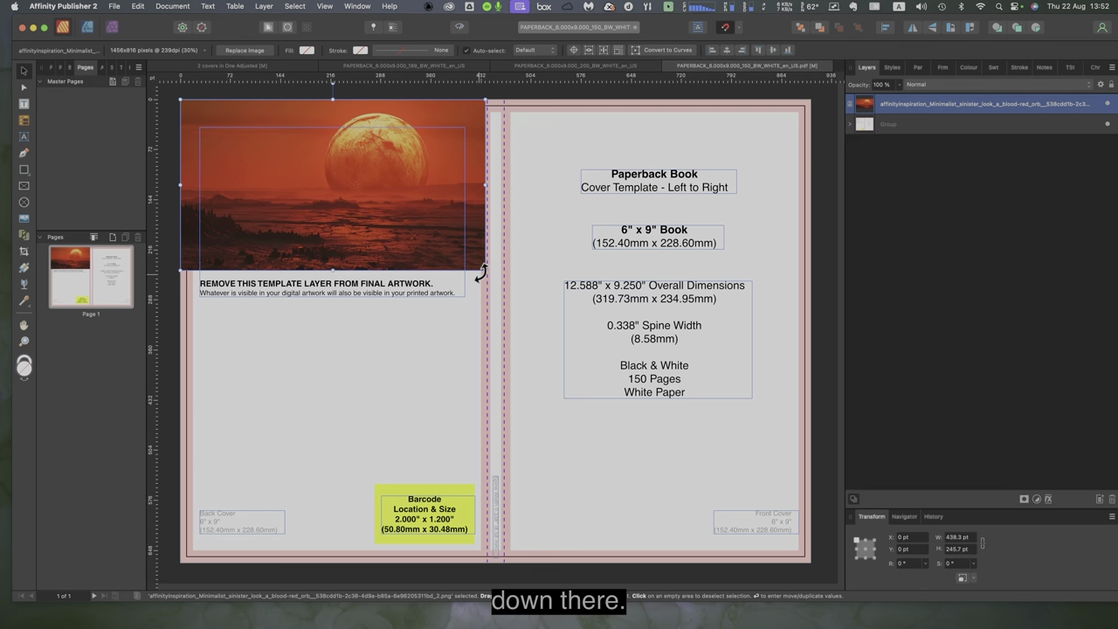
pyautogui.moveTo(482, 268); pyautogui.dragTo(745, 622)
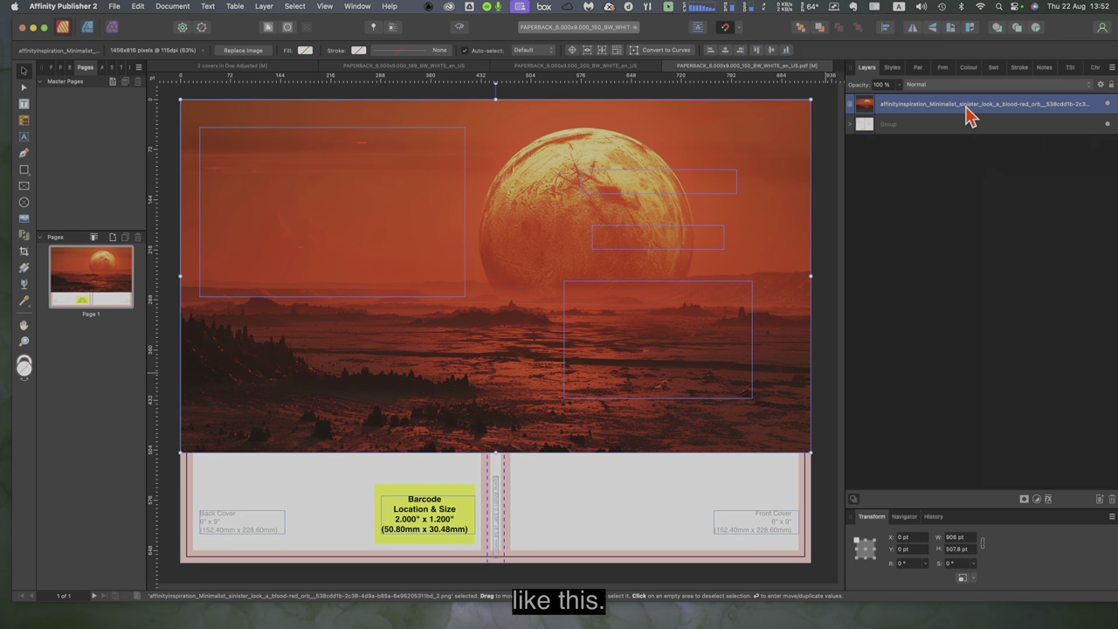
pyautogui.moveTo(968, 118); pyautogui.dragTo(966, 143)
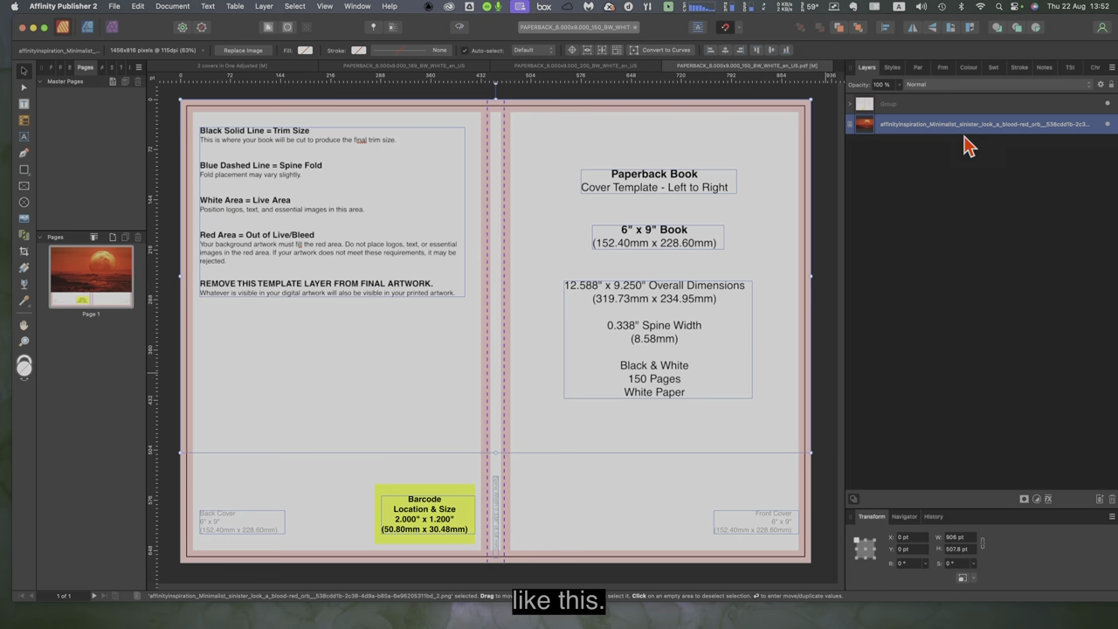
# Step: Lower the template group's opacity to 50%
pyautogui.click(915, 104)
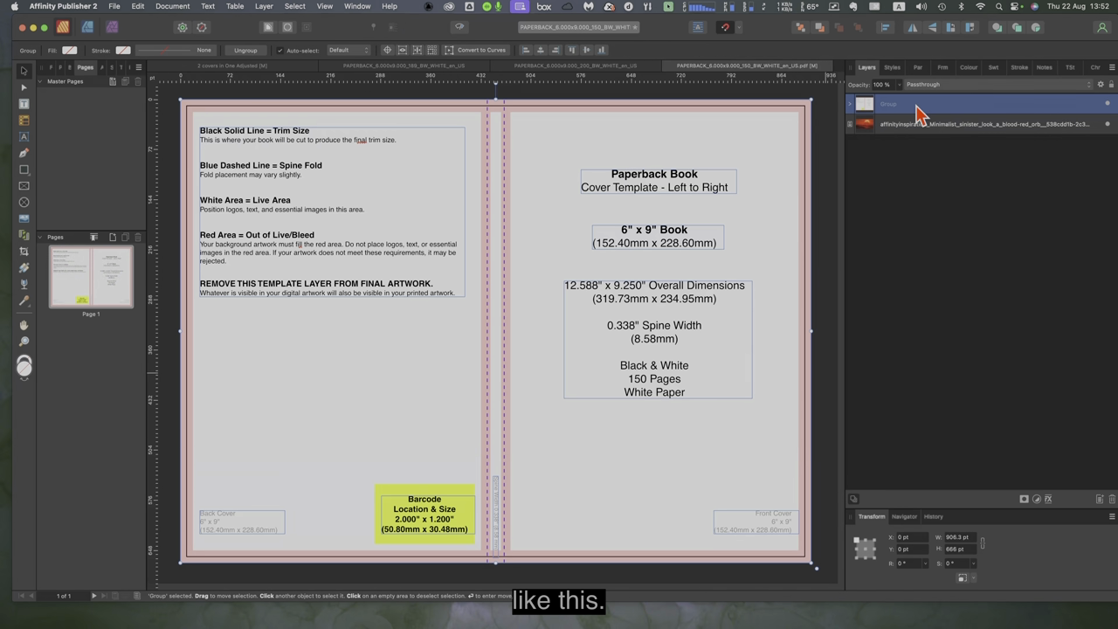
pyautogui.click(900, 86)
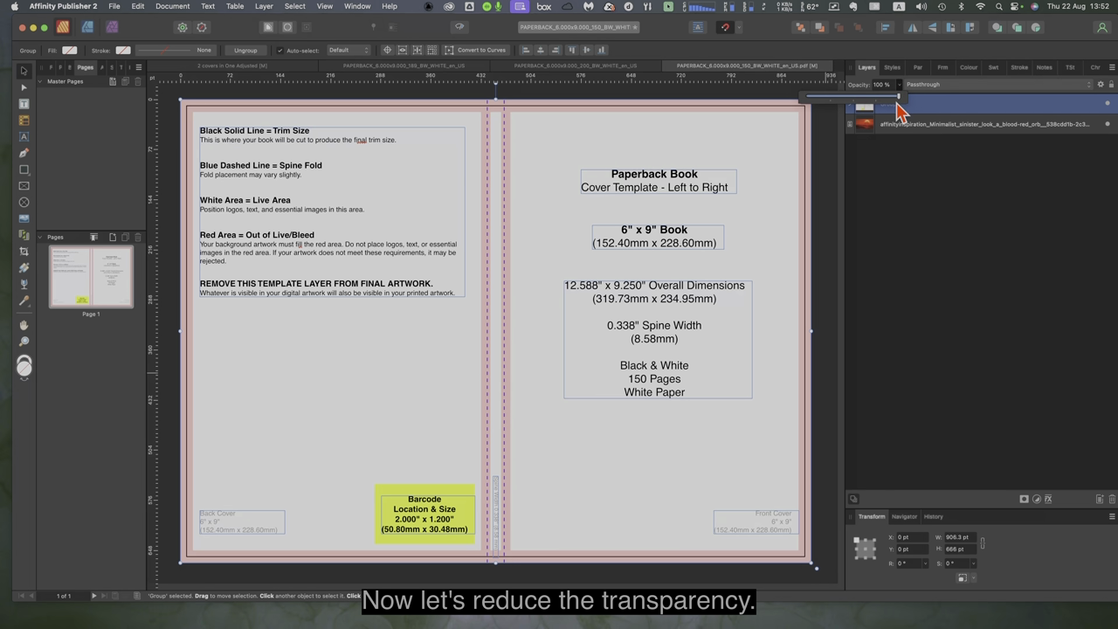
pyautogui.moveTo(902, 104); pyautogui.dragTo(864, 106)
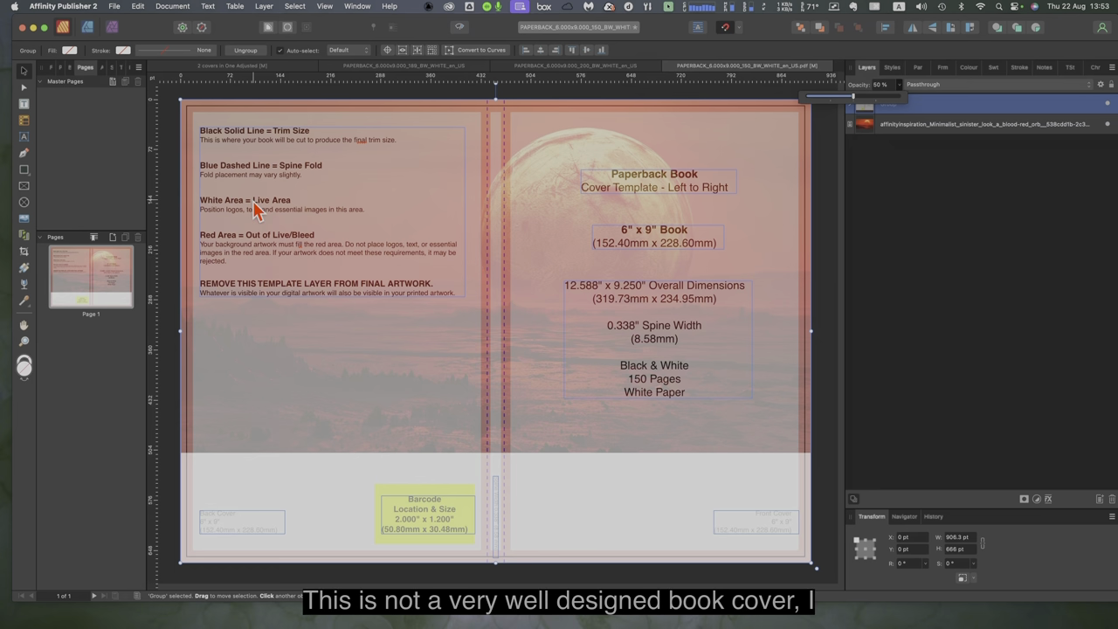
# Step: Through File > Place, pick the colourful geometric shapes image from the Photos library
pyautogui.click(114, 6)
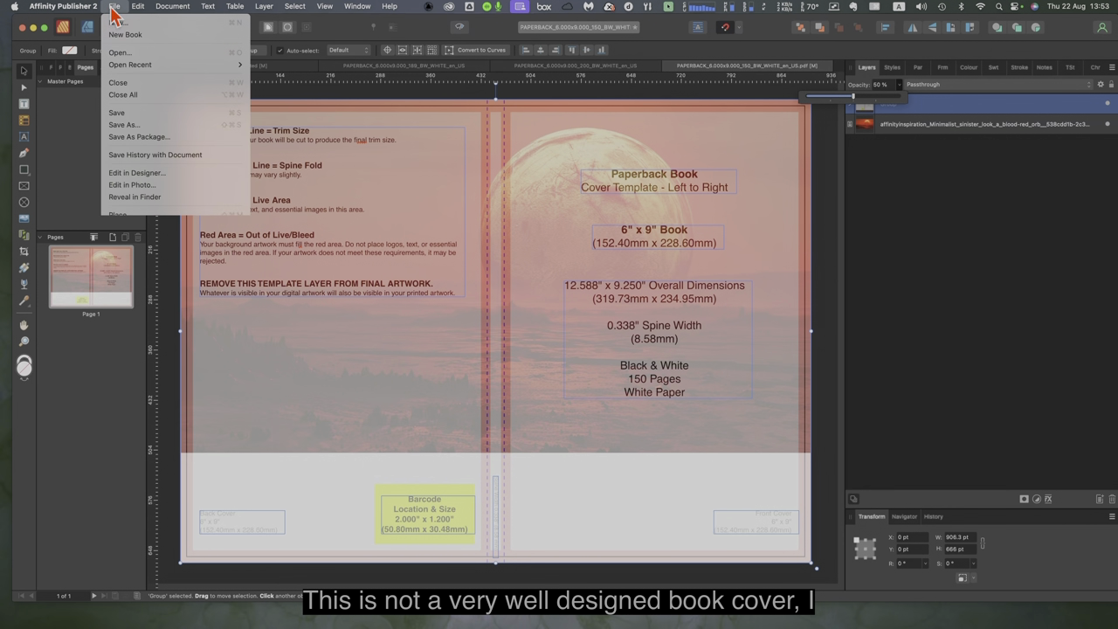
pyautogui.click(136, 218)
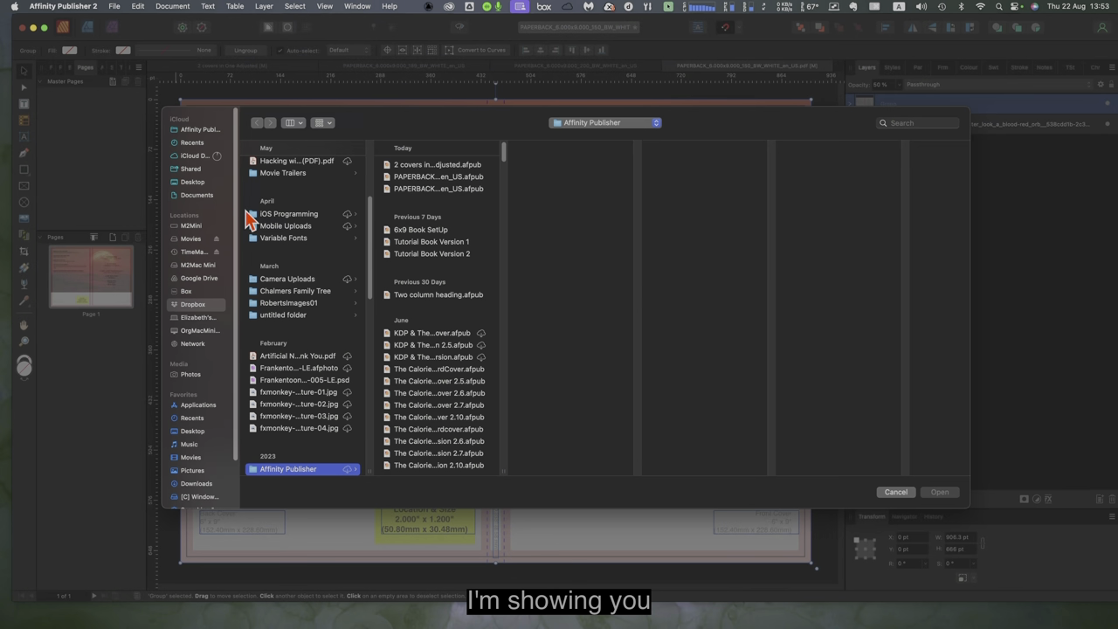
pyautogui.click(190, 375)
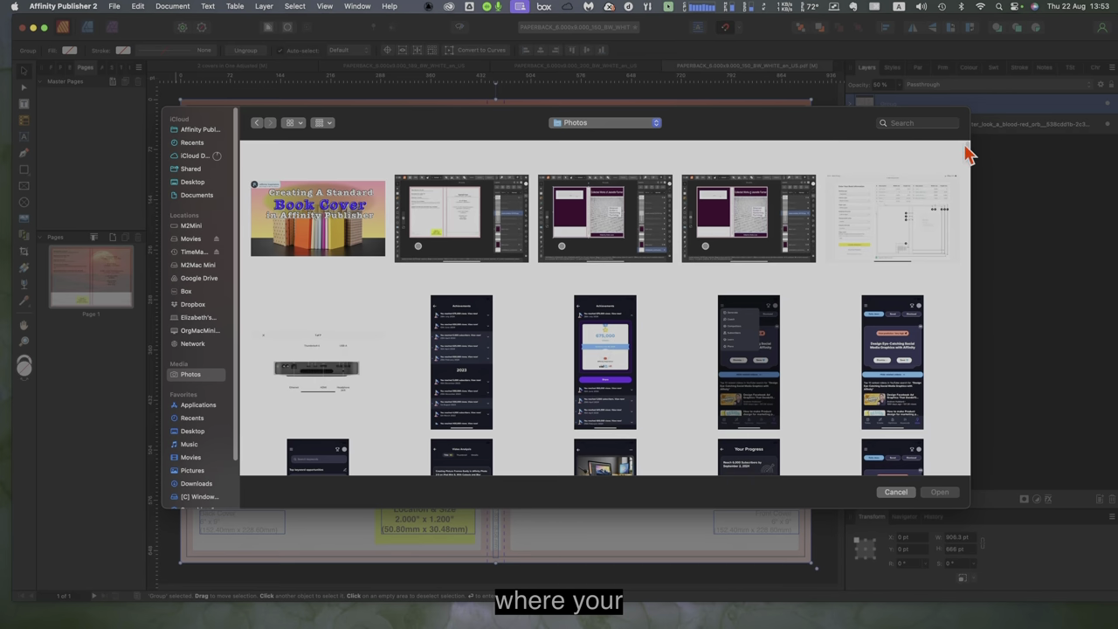
pyautogui.scroll(-20, 970, 157)
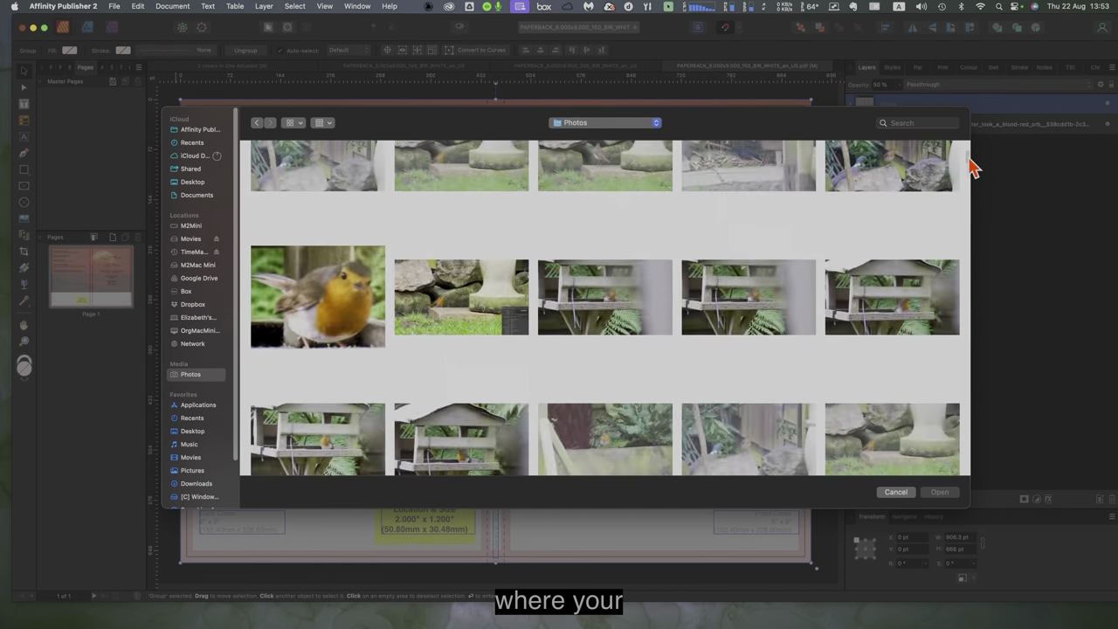
pyautogui.scroll(-15, 973, 166)
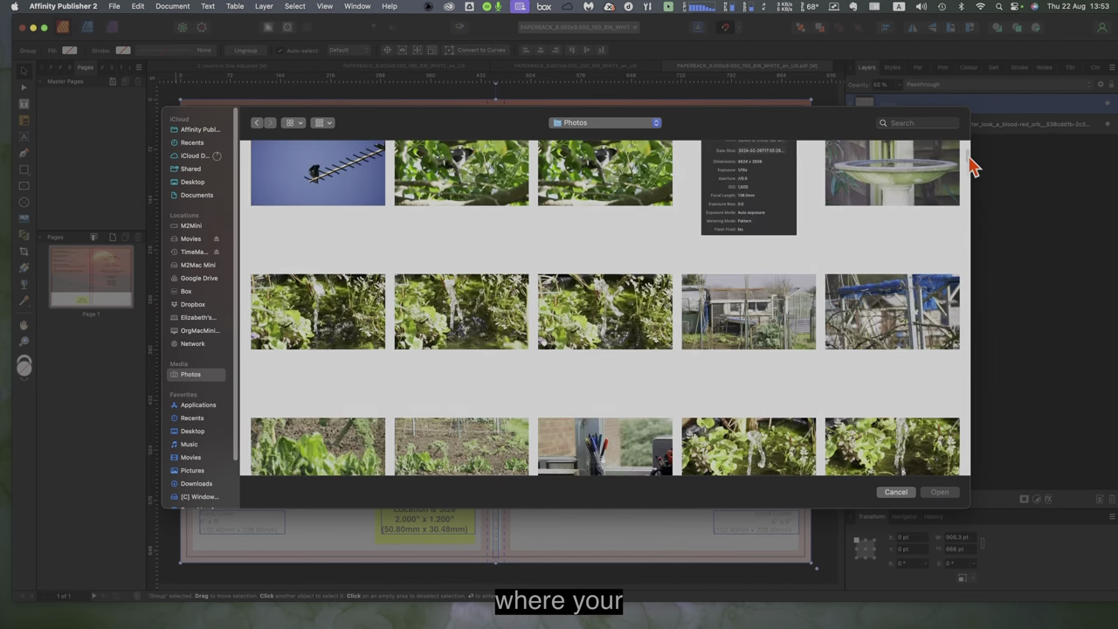
pyautogui.scroll(-20, 972, 166)
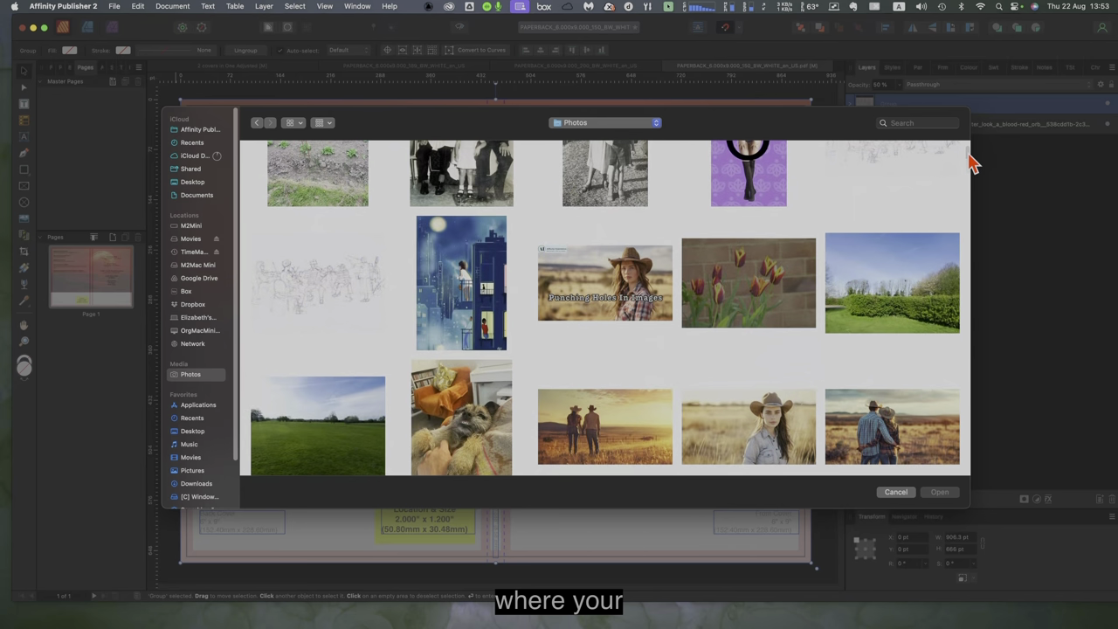
pyautogui.scroll(-20, 972, 163)
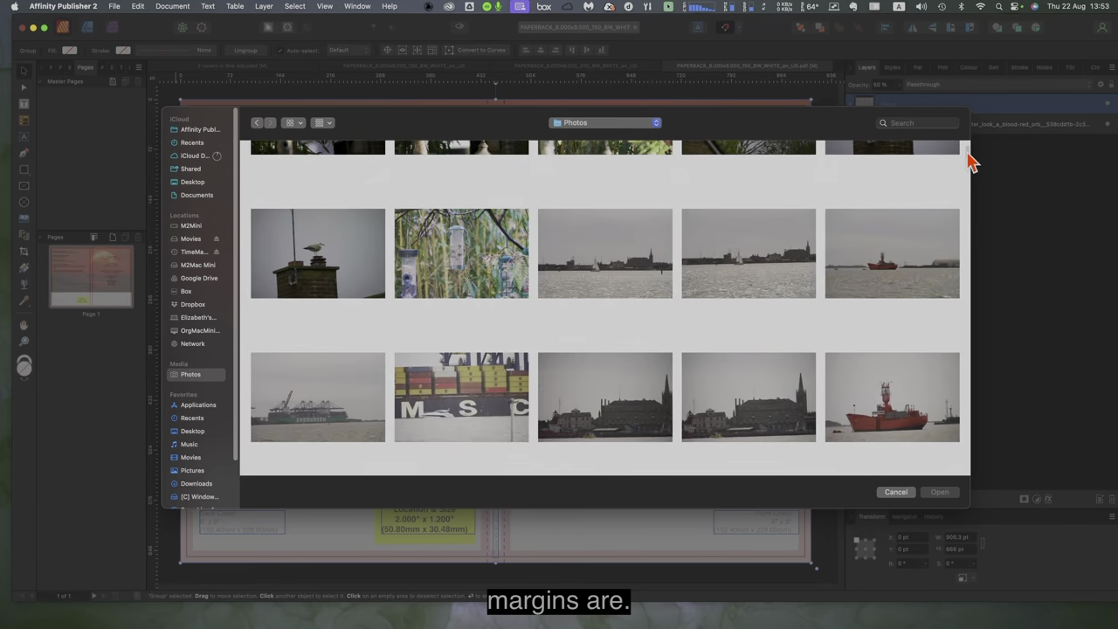
pyautogui.scroll(-10, 973, 163)
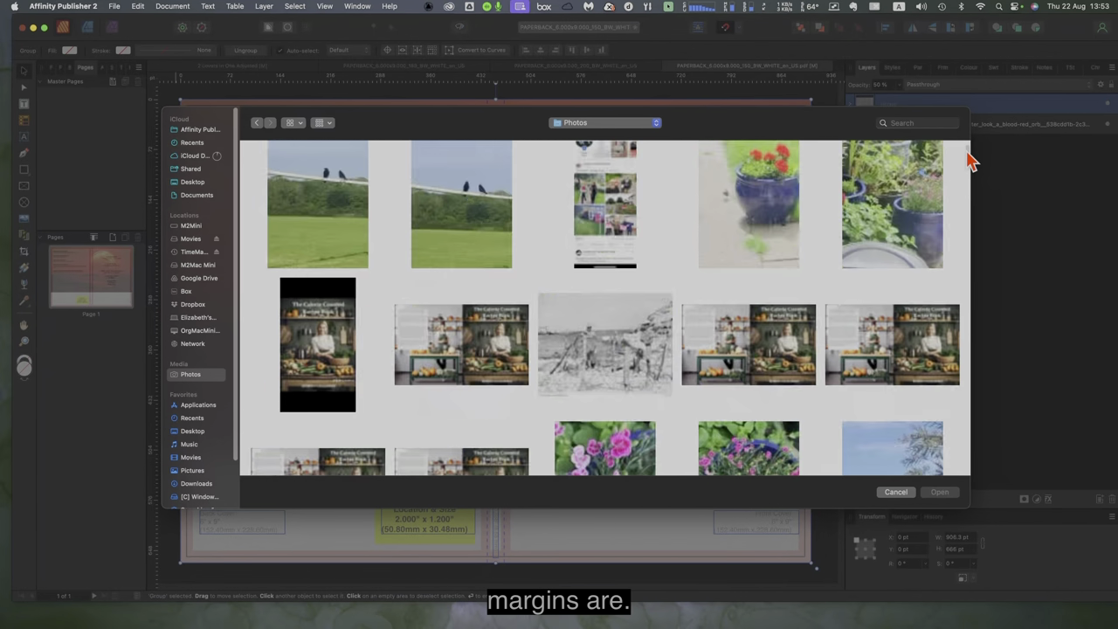
pyautogui.scroll(-10, 972, 163)
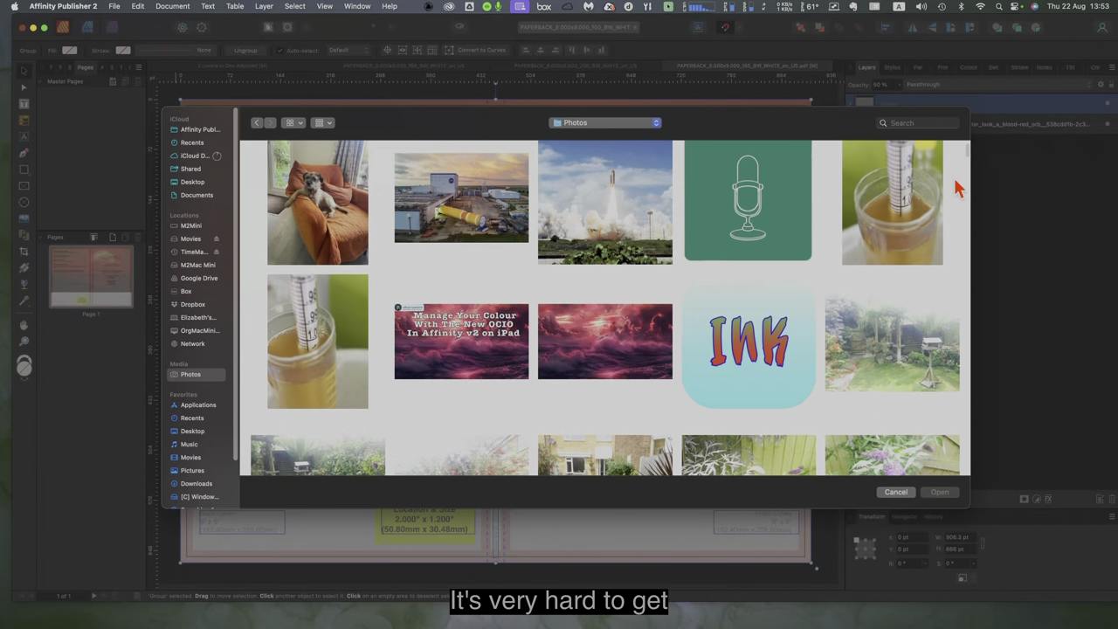
pyautogui.scroll(-5, 958, 187)
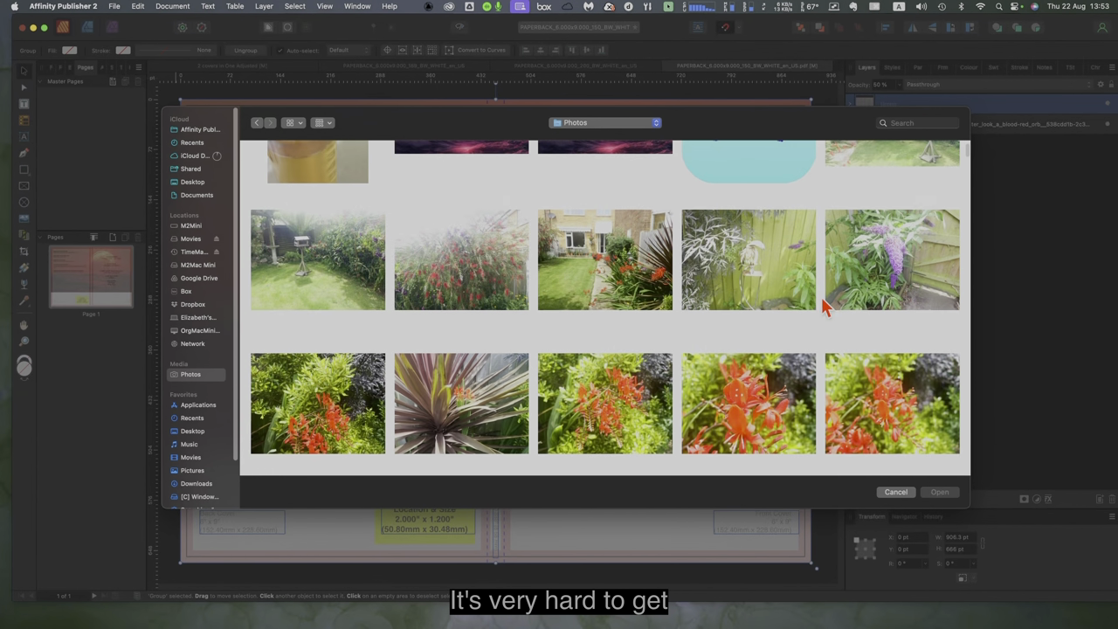
pyautogui.scroll(-5, 817, 297)
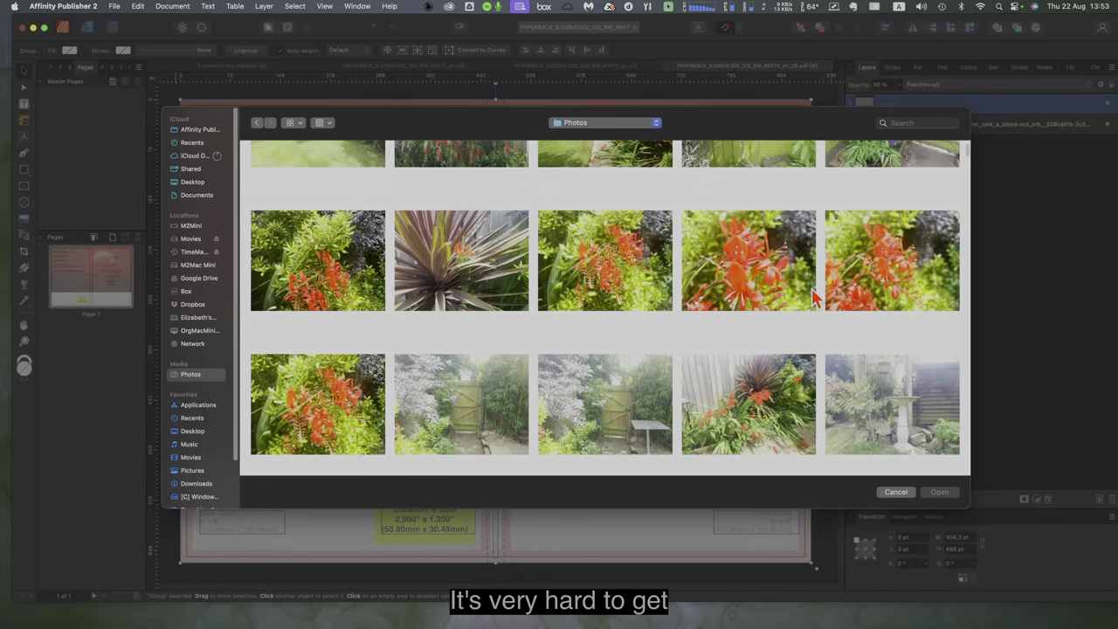
pyautogui.scroll(-10, 969, 155)
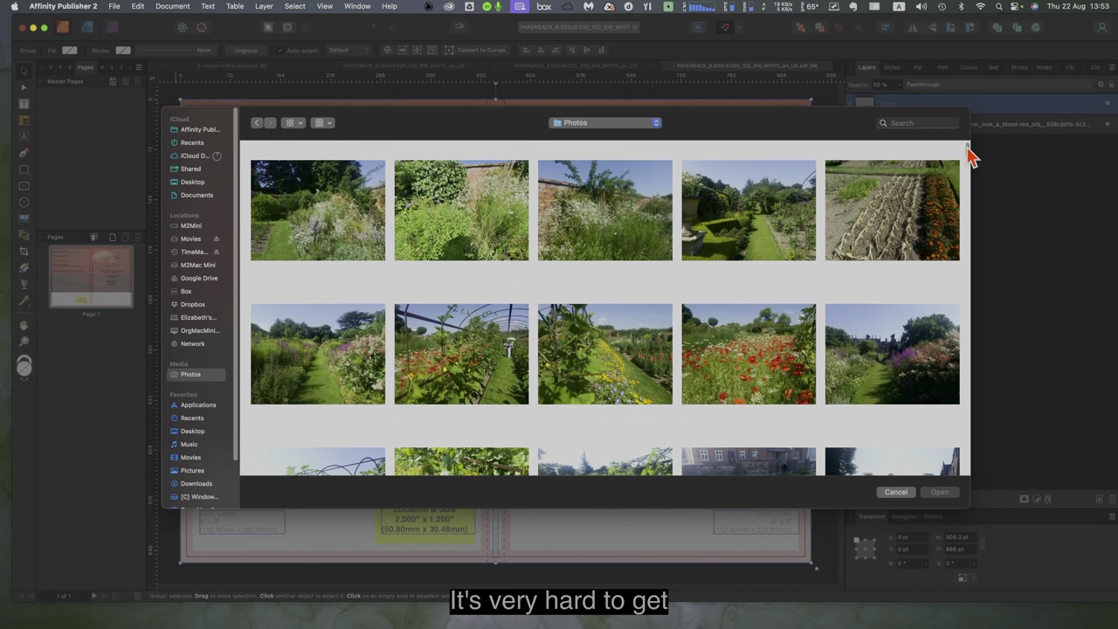
pyautogui.scroll(-5, 971, 155)
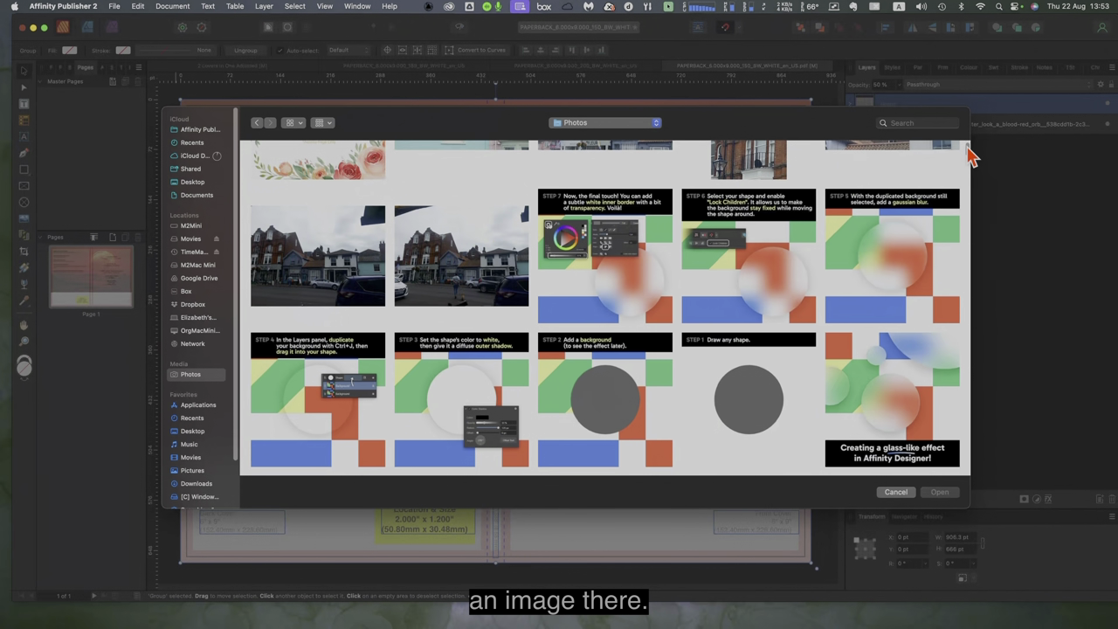
pyautogui.scroll(-5, 942, 224)
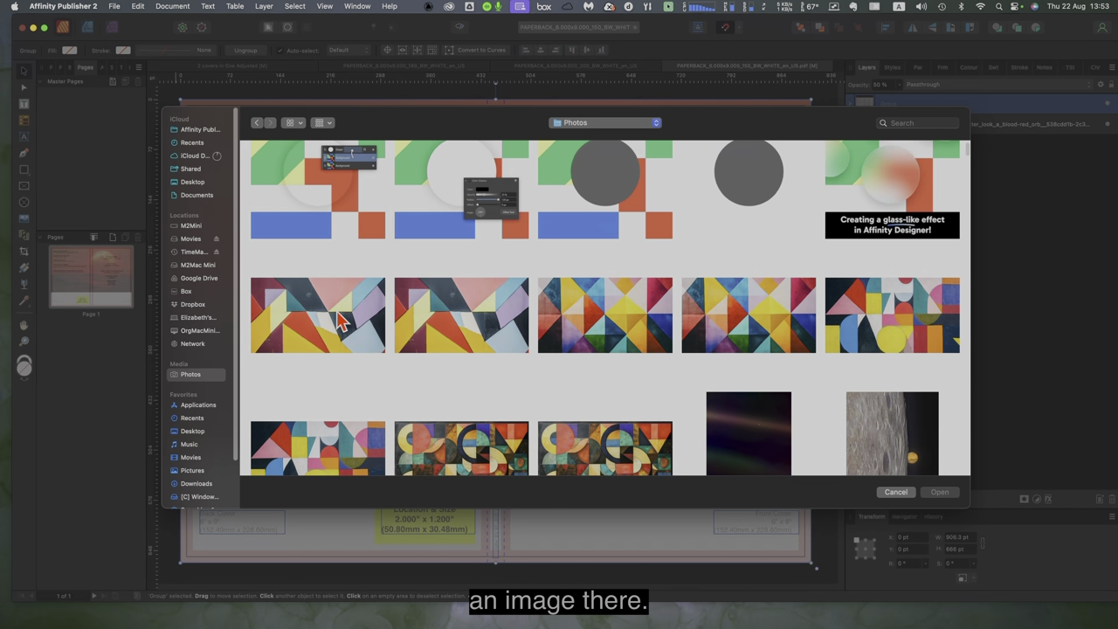
pyautogui.click(338, 320)
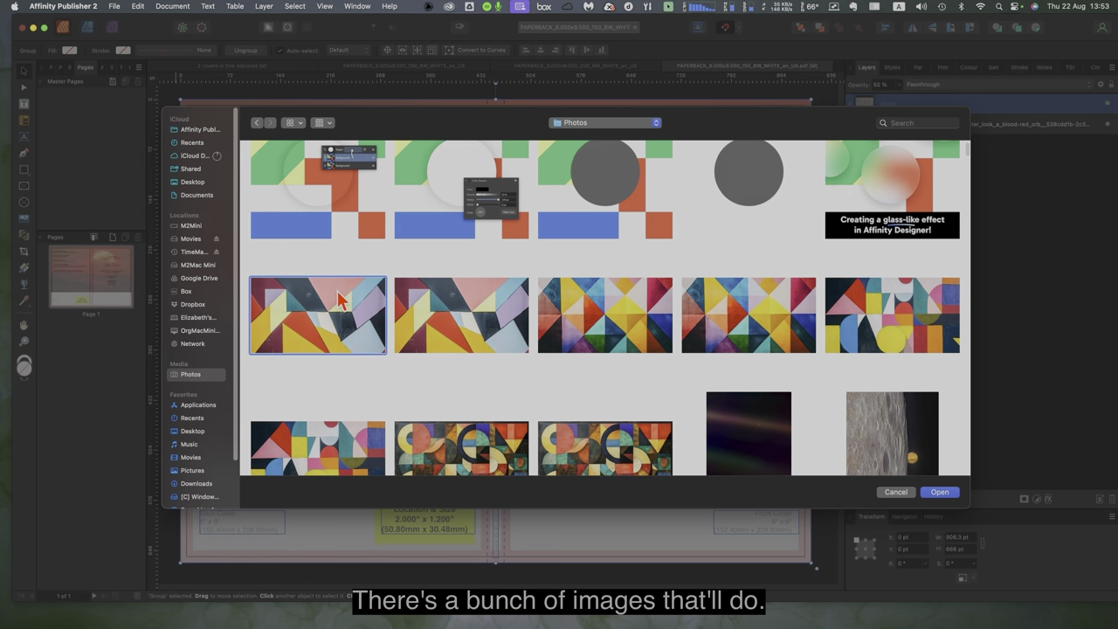
pyautogui.click(934, 493)
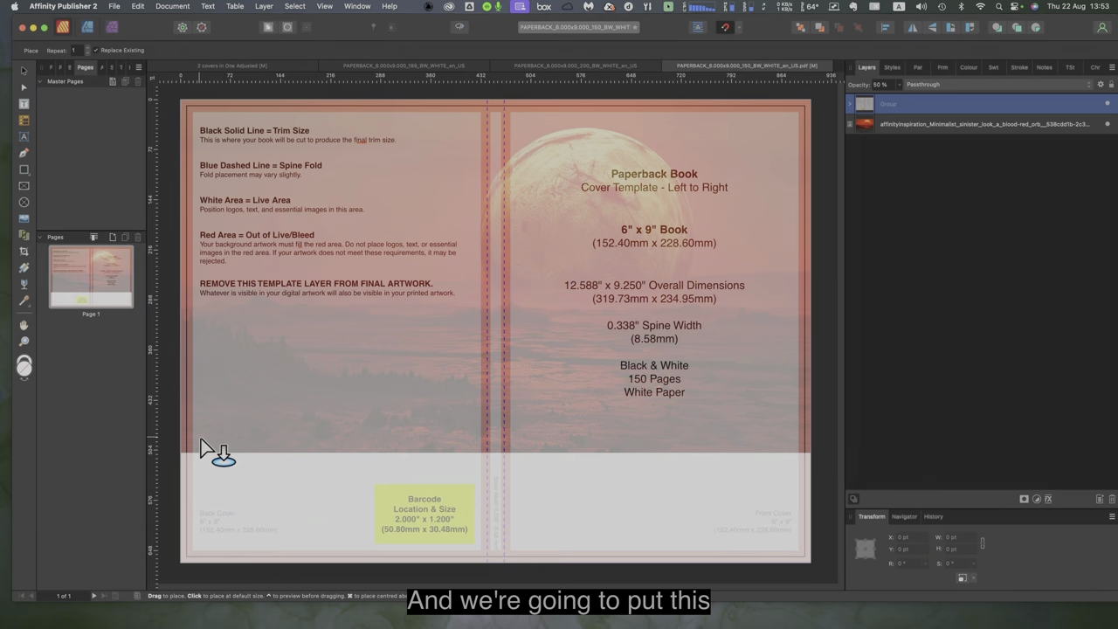
# Step: Place the geometric image edge to edge across the cover's lower band, then deselect it
pyautogui.moveTo(180, 455); pyautogui.dragTo(772, 484)
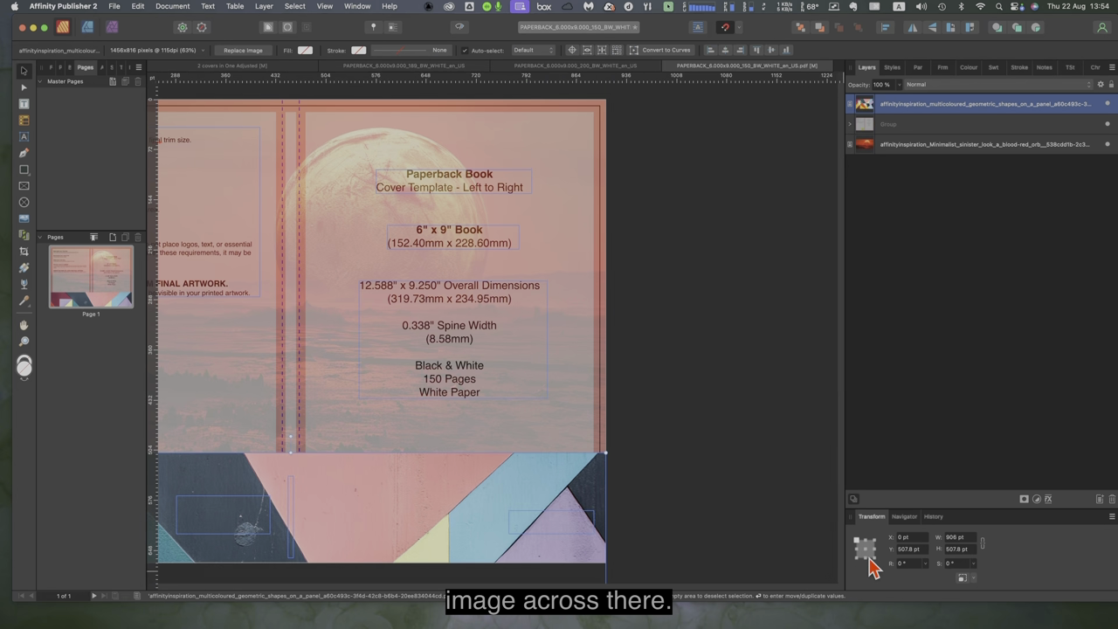
pyautogui.click(909, 517)
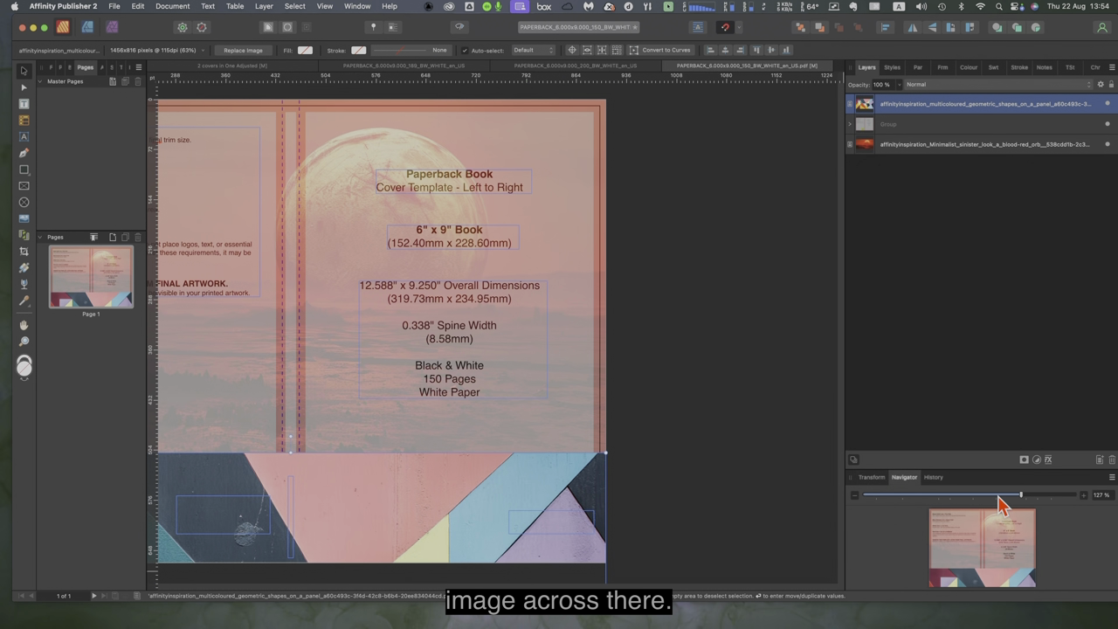
pyautogui.moveTo(1023, 497); pyautogui.dragTo(961, 499)
pyautogui.click(977, 539)
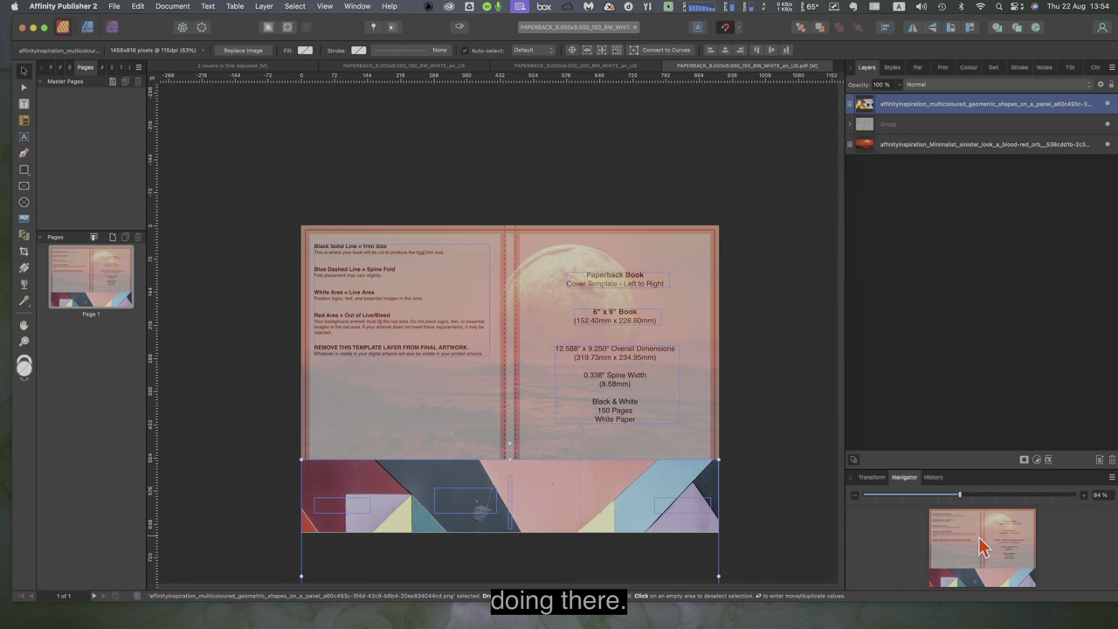
pyautogui.click(987, 557)
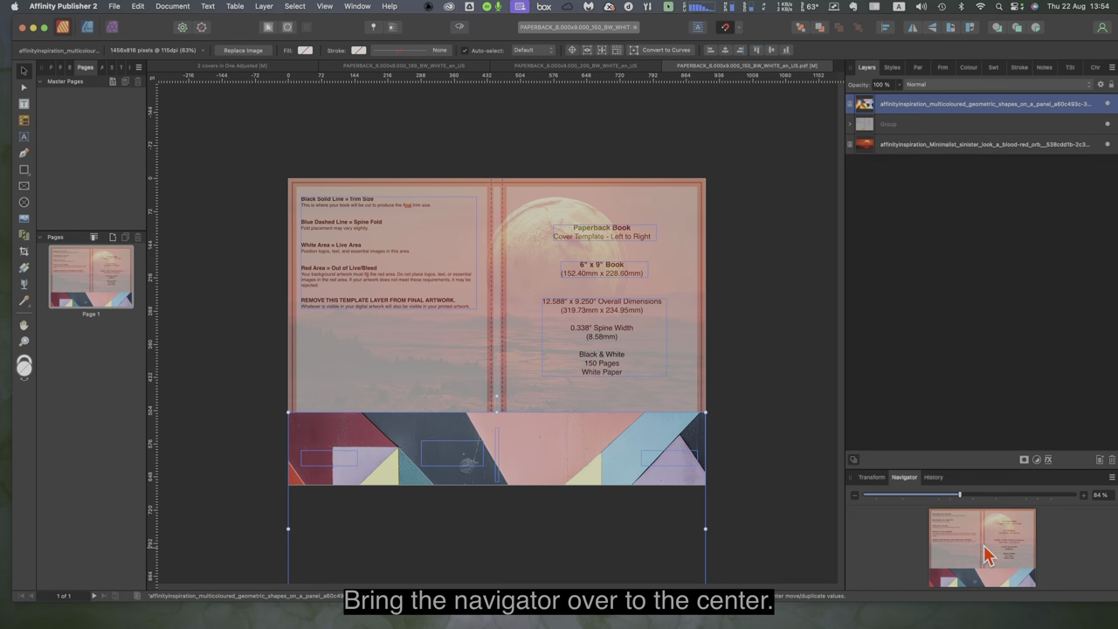
pyautogui.click(773, 393)
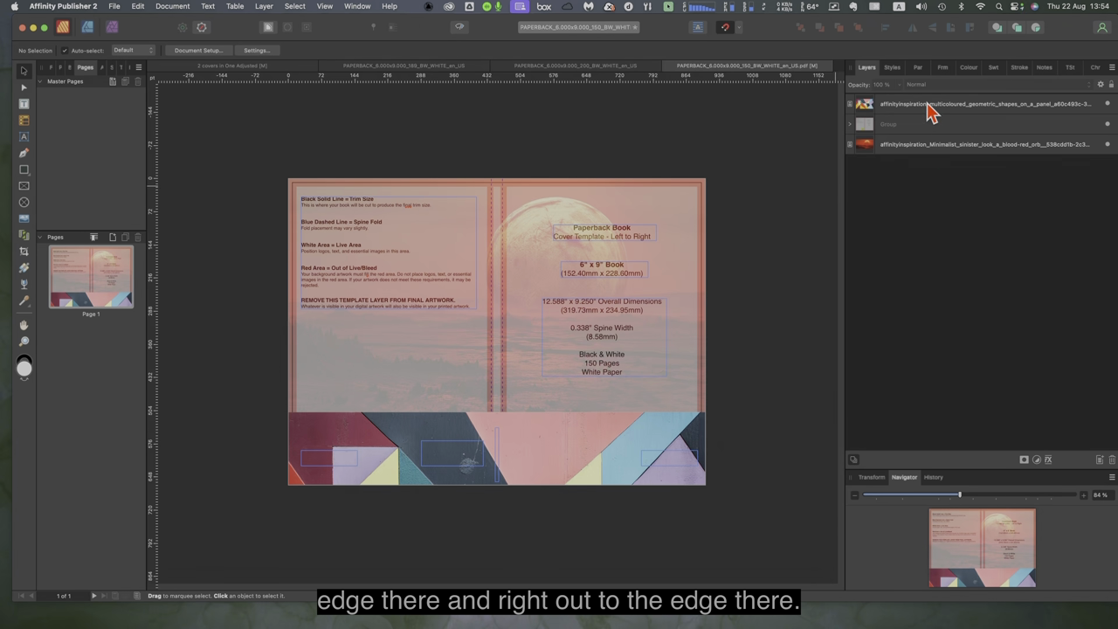
# Step: Move the geometric shapes layer below the red orb layer and select the template group
pyautogui.moveTo(930, 112); pyautogui.dragTo(936, 168)
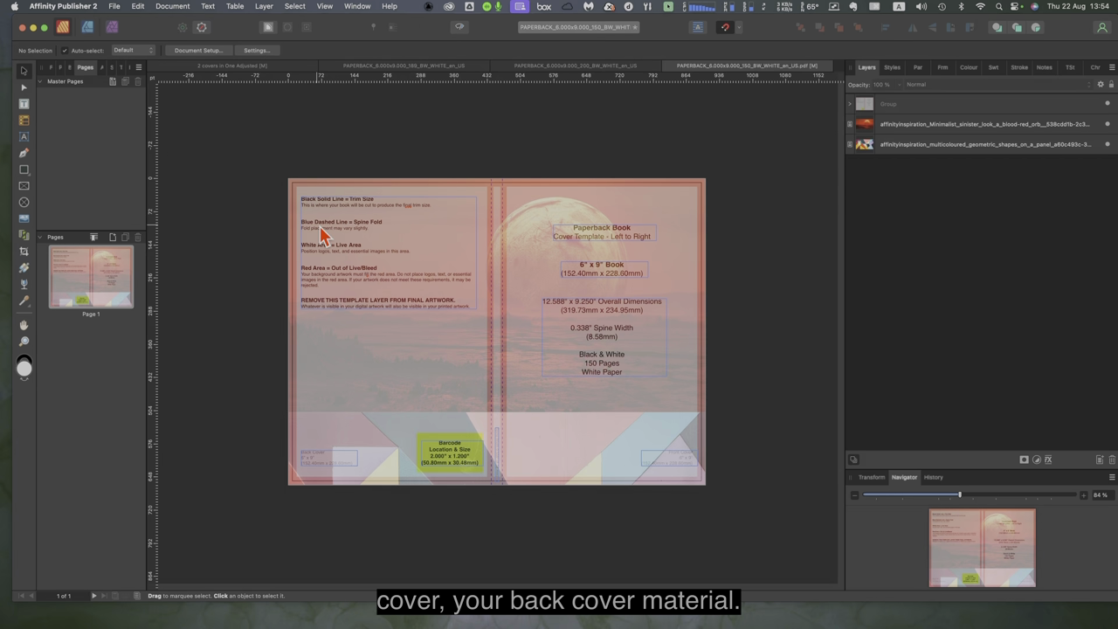
pyautogui.click(983, 105)
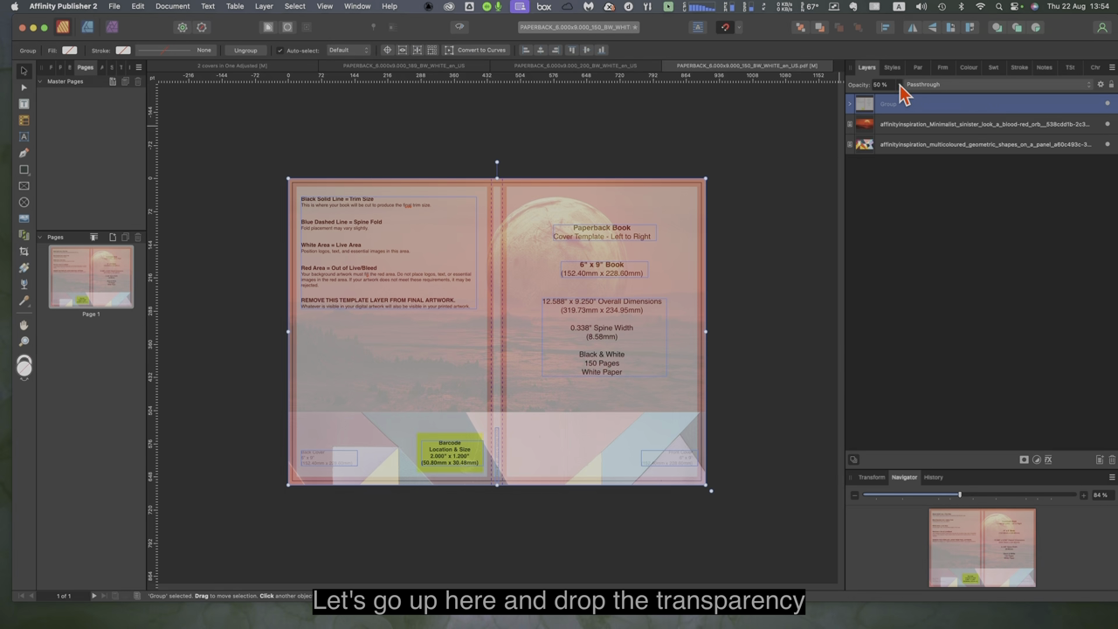
# Step: Lower the template group's opacity to 8% in the Layers panel
pyautogui.click(900, 85)
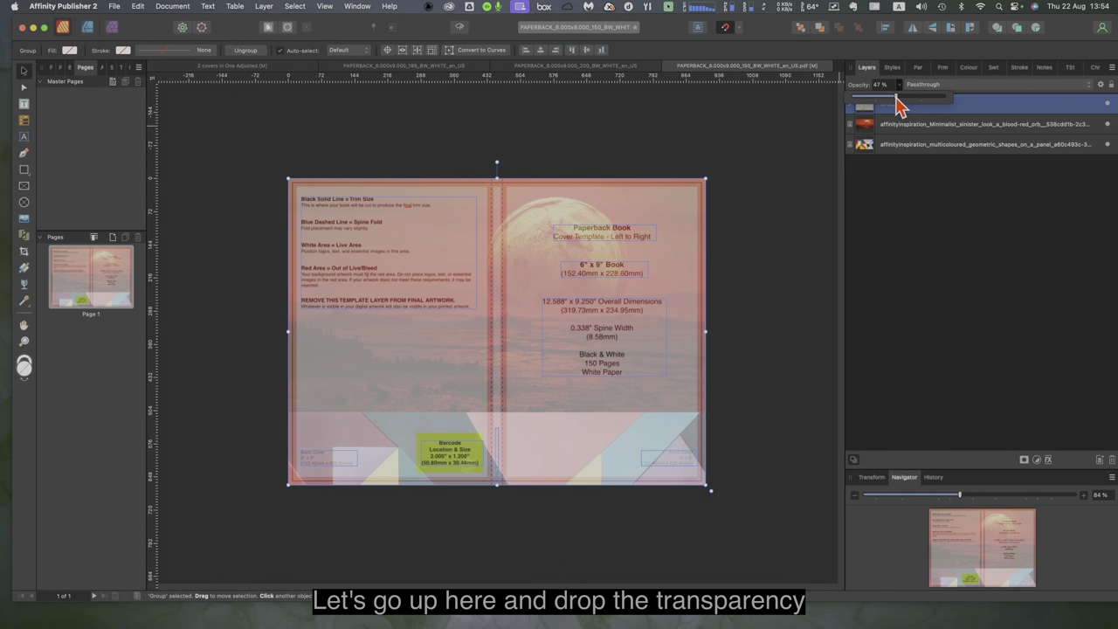
pyautogui.moveTo(896, 99); pyautogui.dragTo(867, 105)
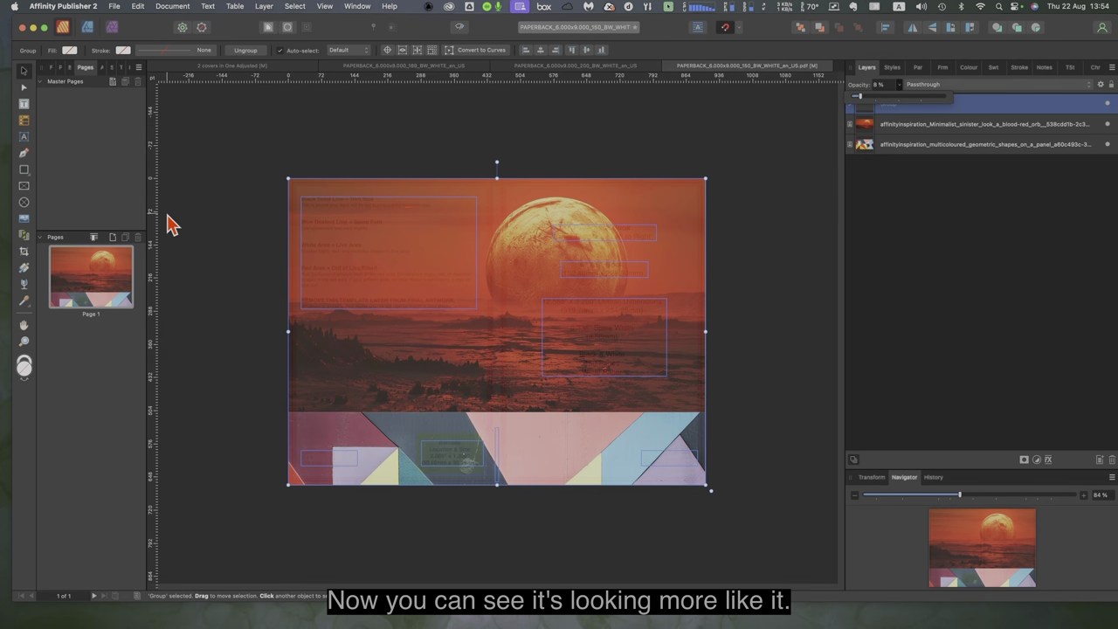
pyautogui.click(25, 105)
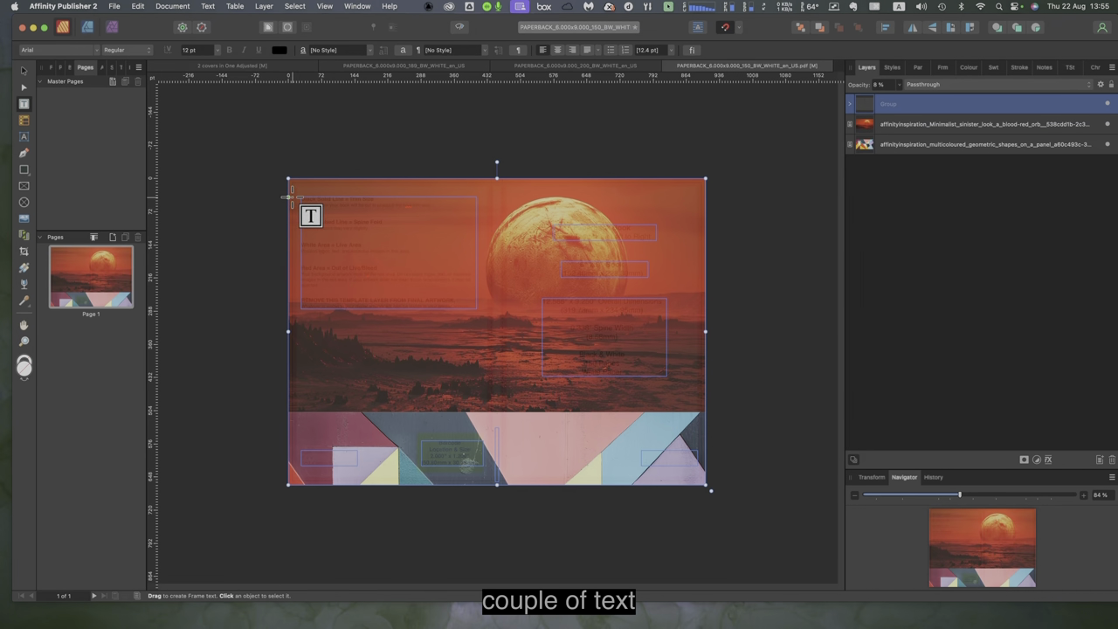
pyautogui.moveTo(300, 197); pyautogui.dragTo(387, 244)
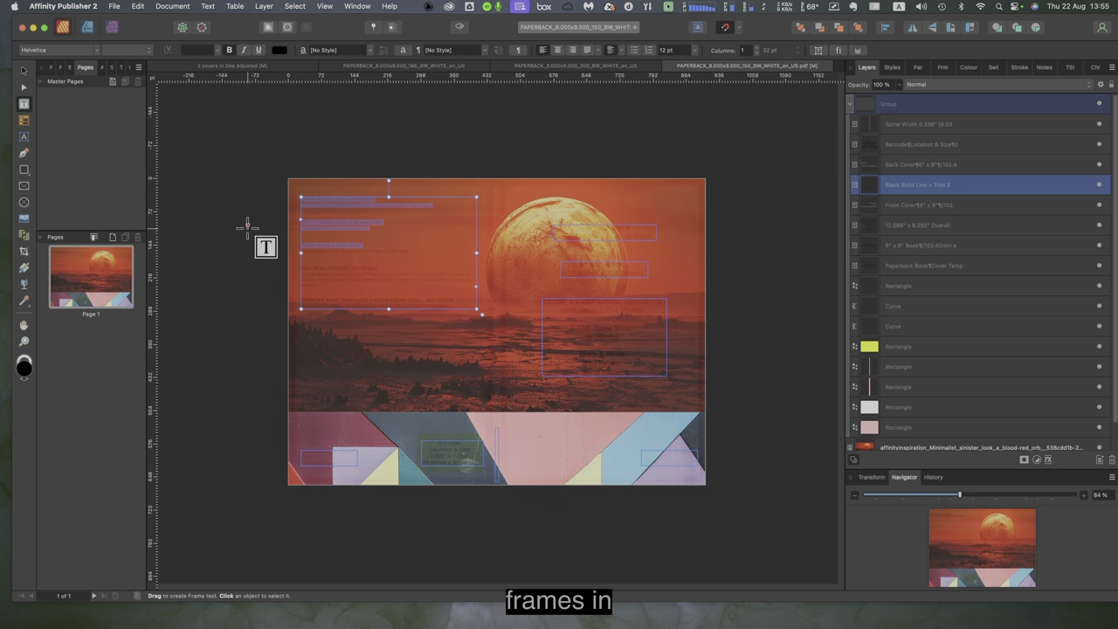
pyautogui.click(317, 212)
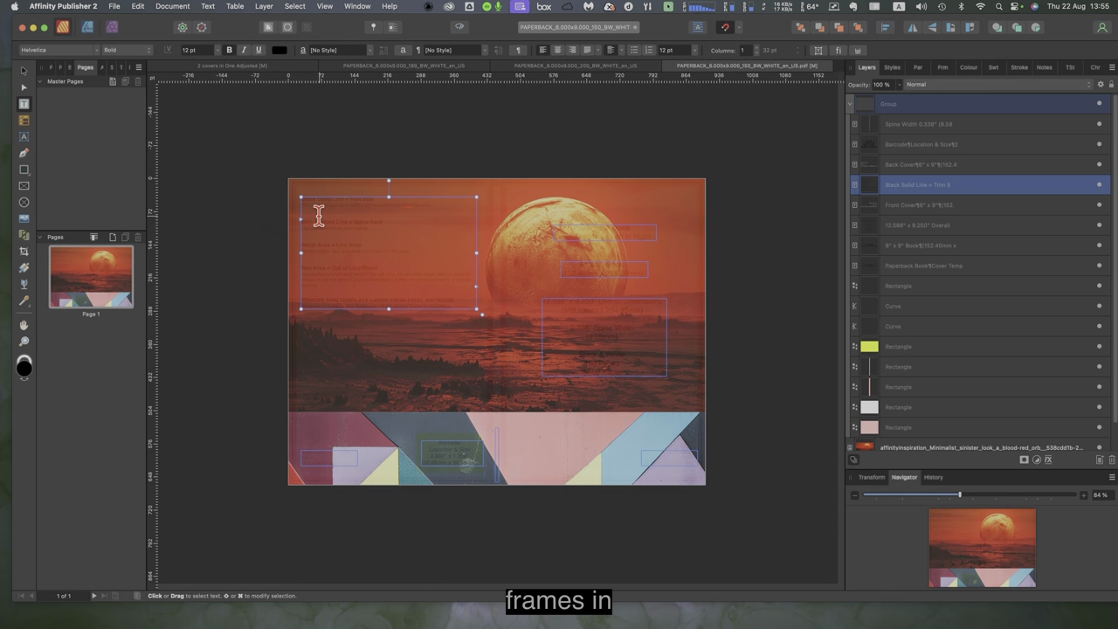
pyautogui.click(620, 330)
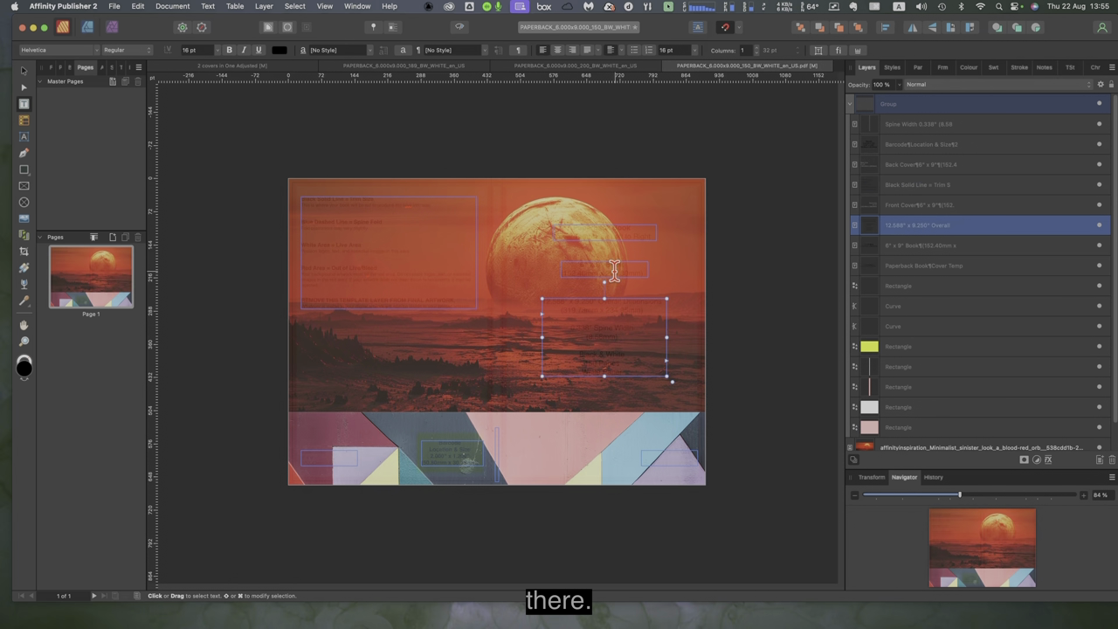
pyautogui.click(611, 270)
pyautogui.click(610, 232)
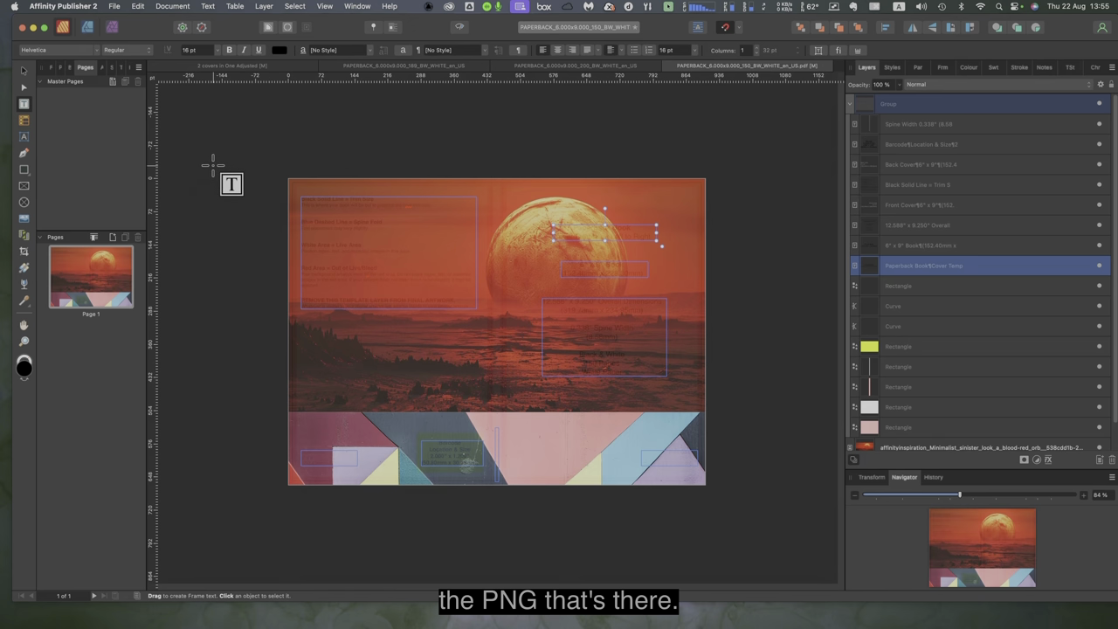
pyautogui.click(849, 105)
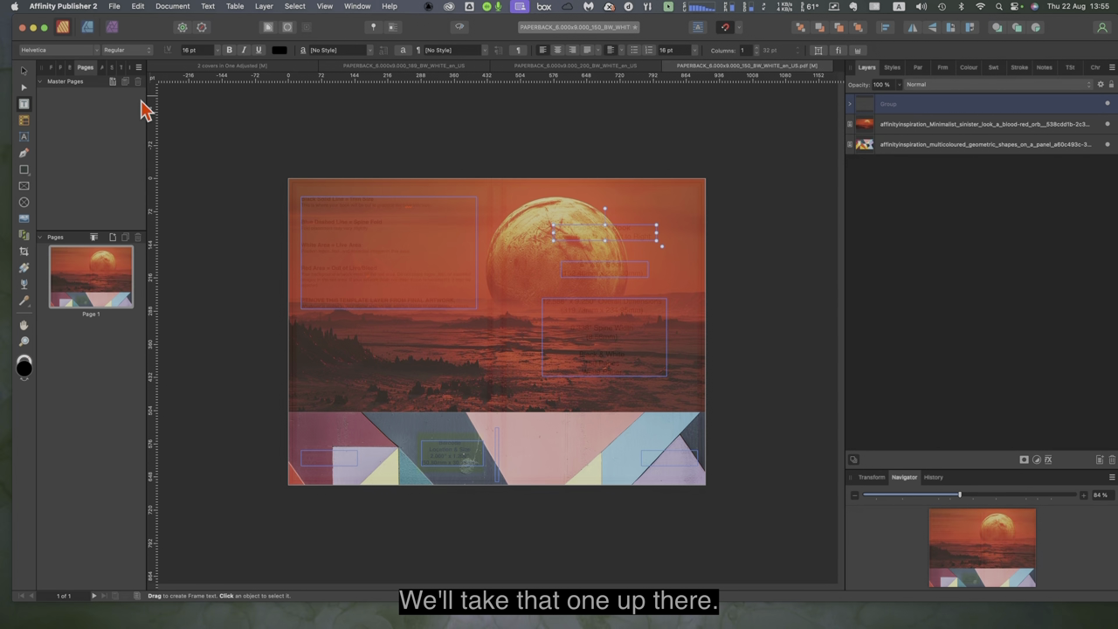
pyautogui.click(23, 72)
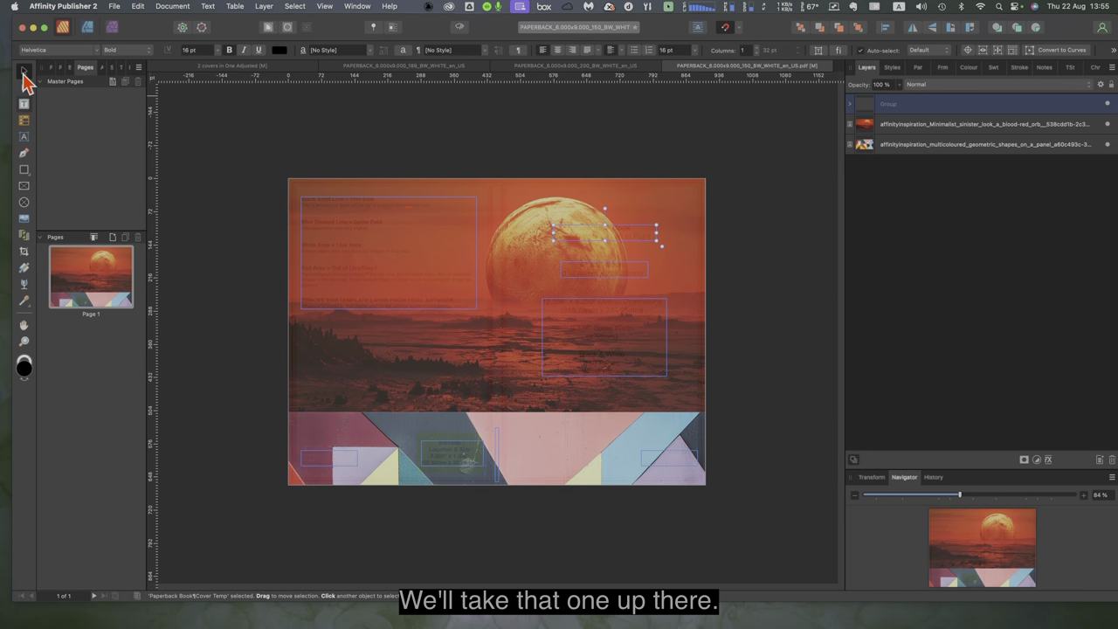
pyautogui.click(115, 7)
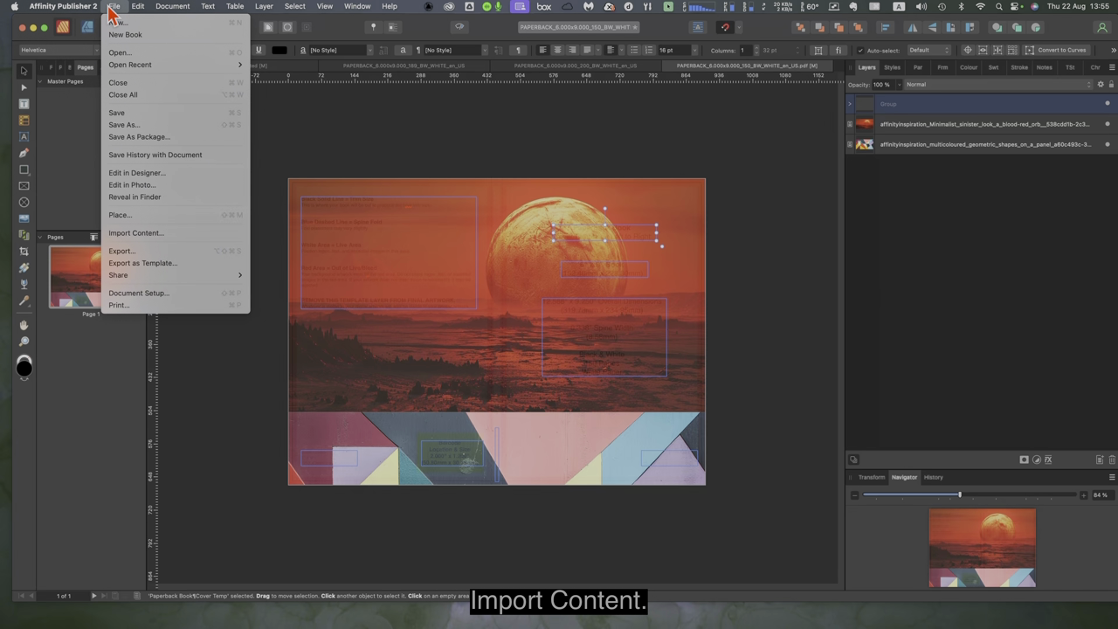
pyautogui.click(156, 233)
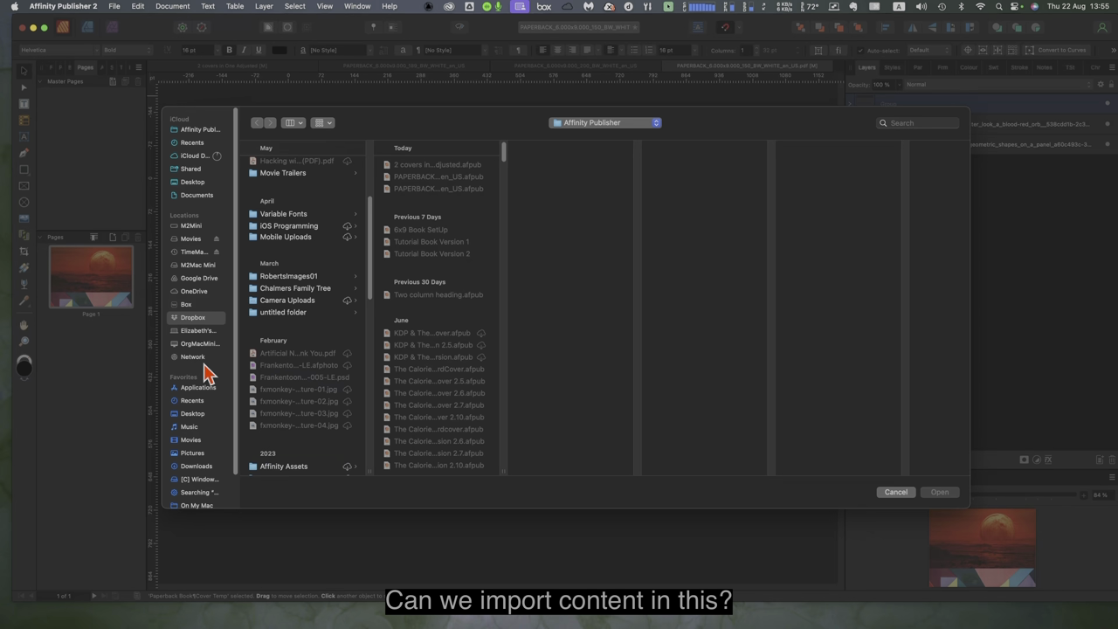
pyautogui.click(203, 201)
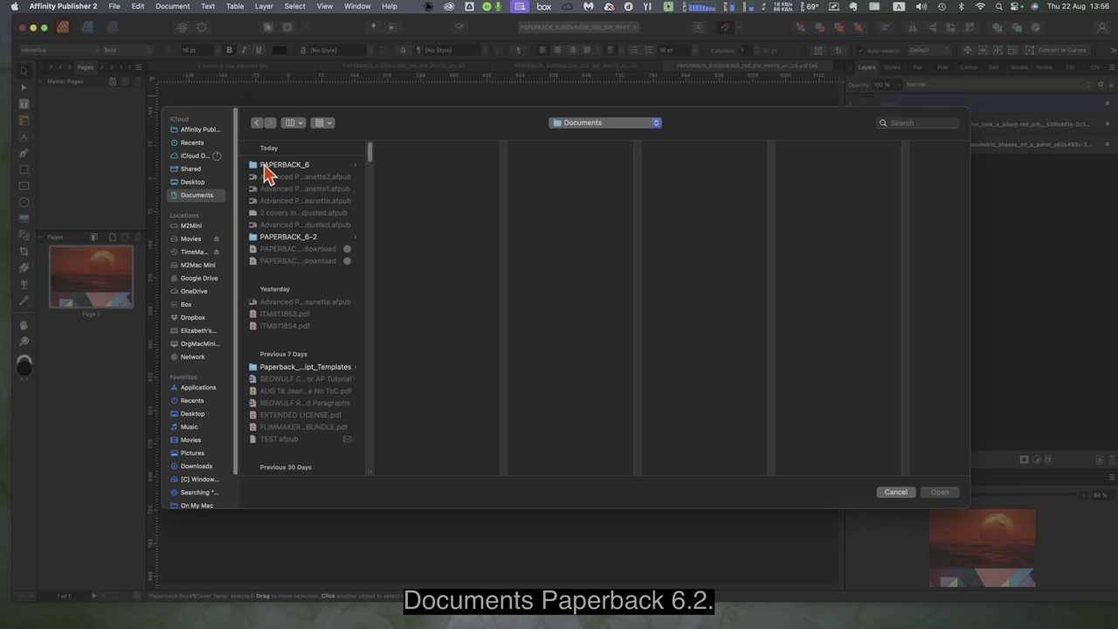
pyautogui.click(262, 238)
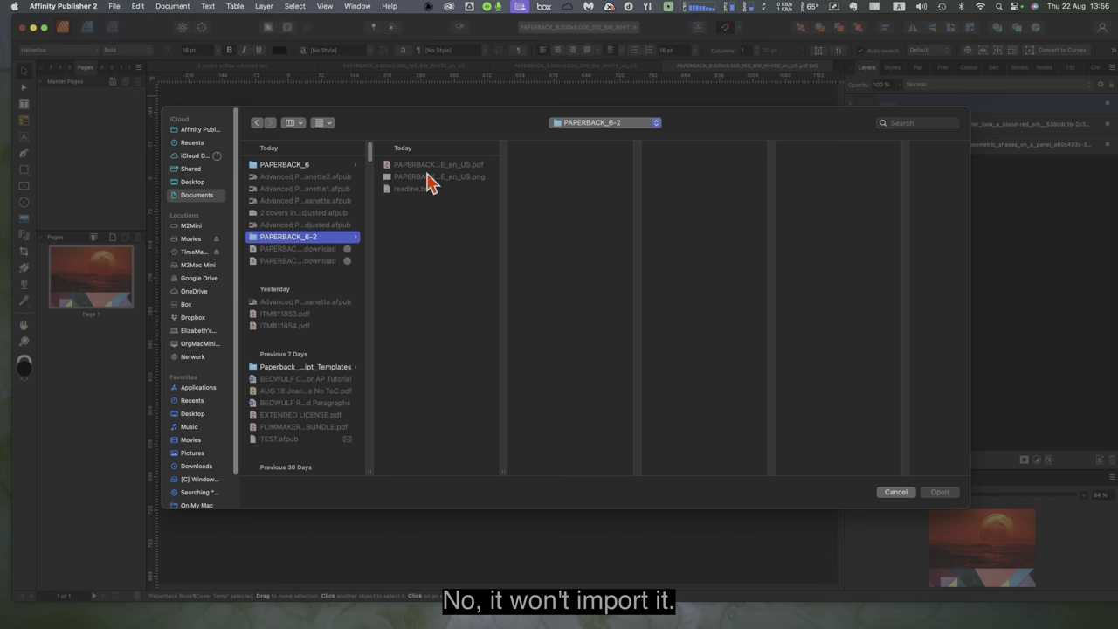
pyautogui.click(897, 490)
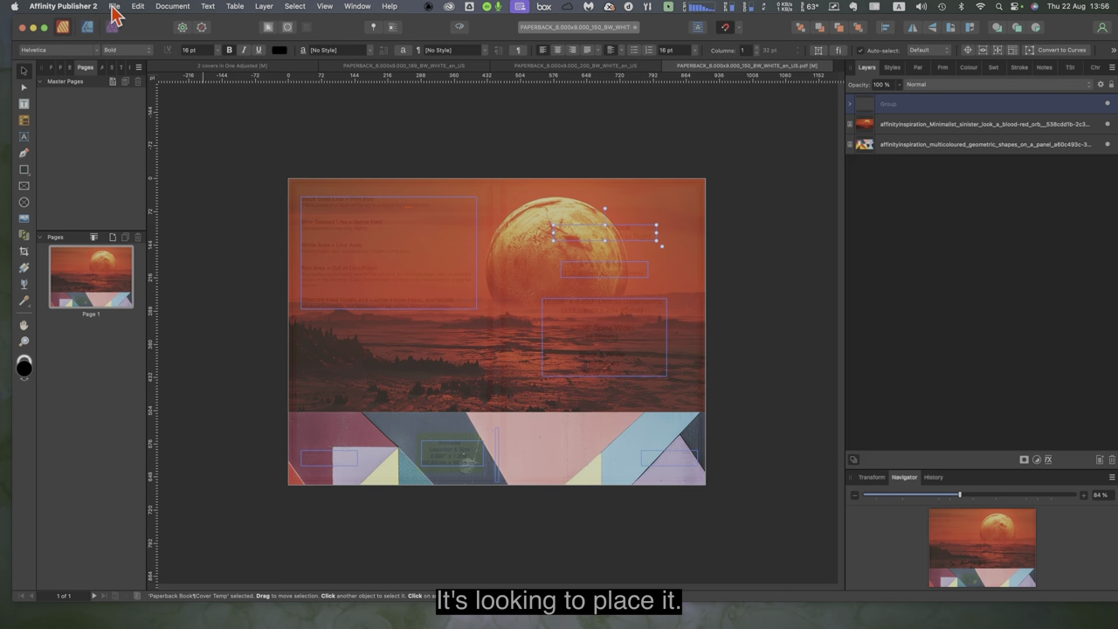
# Step: From Finder, open PAPERBACK_6.000x9.000_150_BW_WHITE_en_US.png with Affinity Publisher 2
pyautogui.moveTo(40, 619)
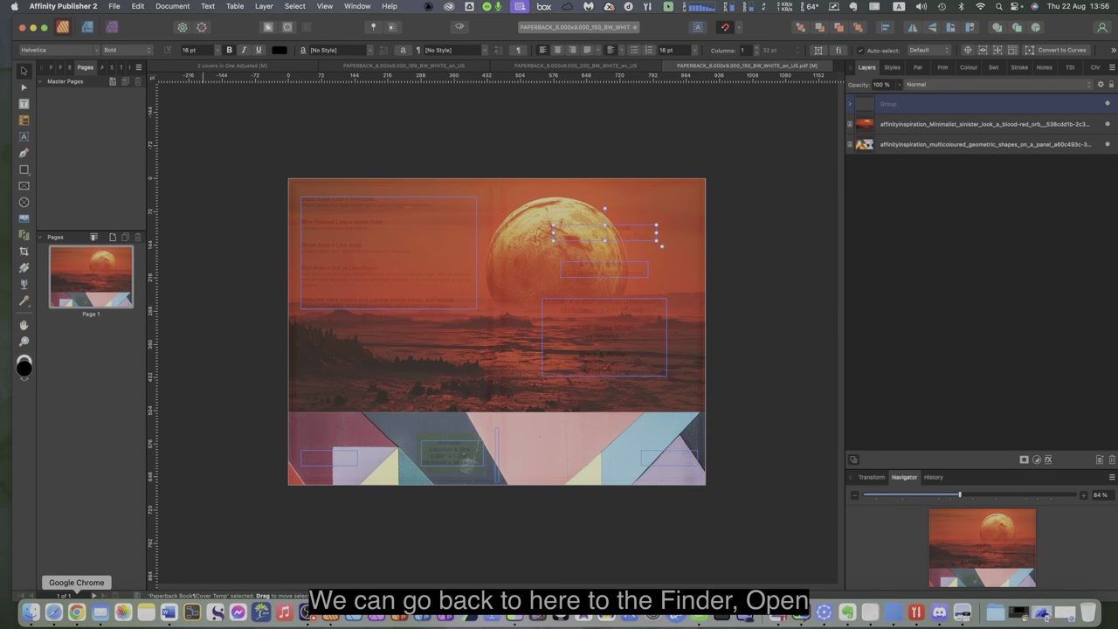
pyautogui.click(32, 615)
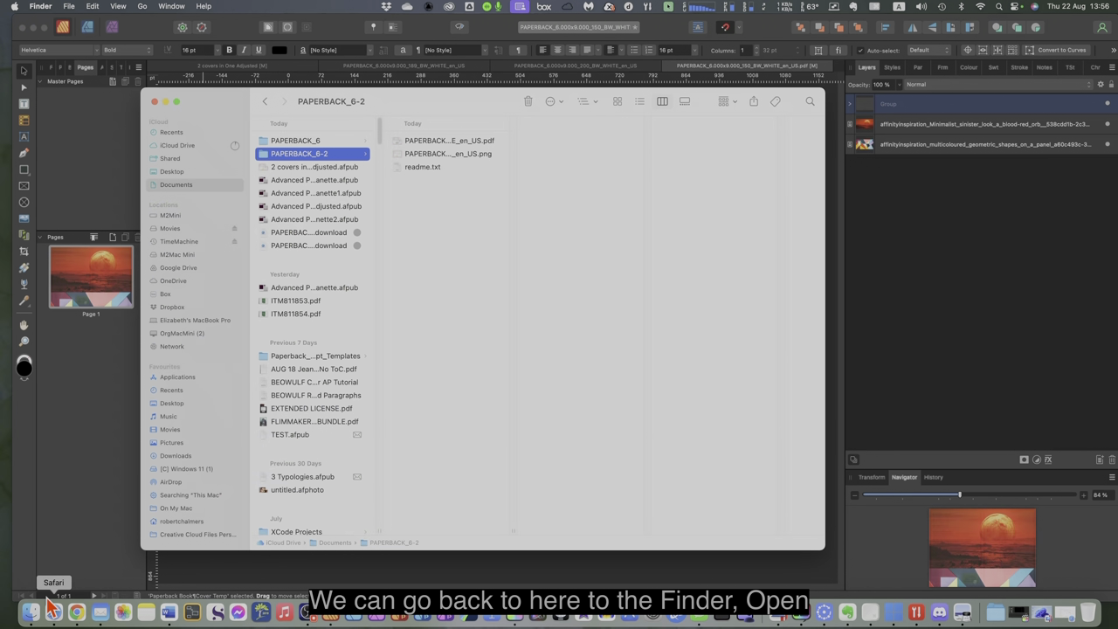
pyautogui.click(452, 155)
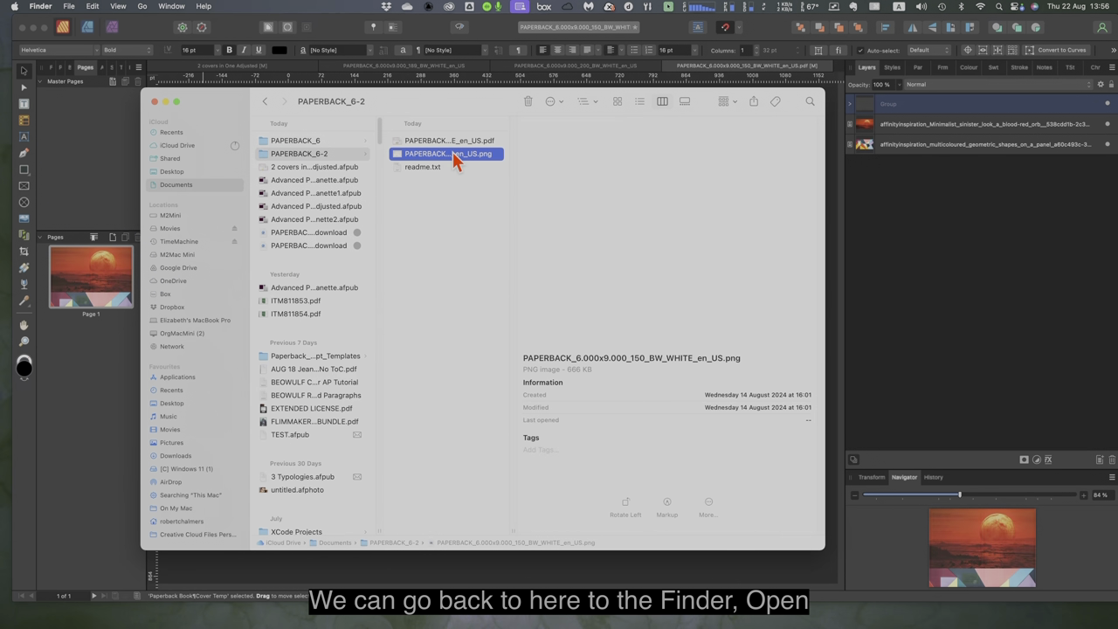
pyautogui.click(454, 159)
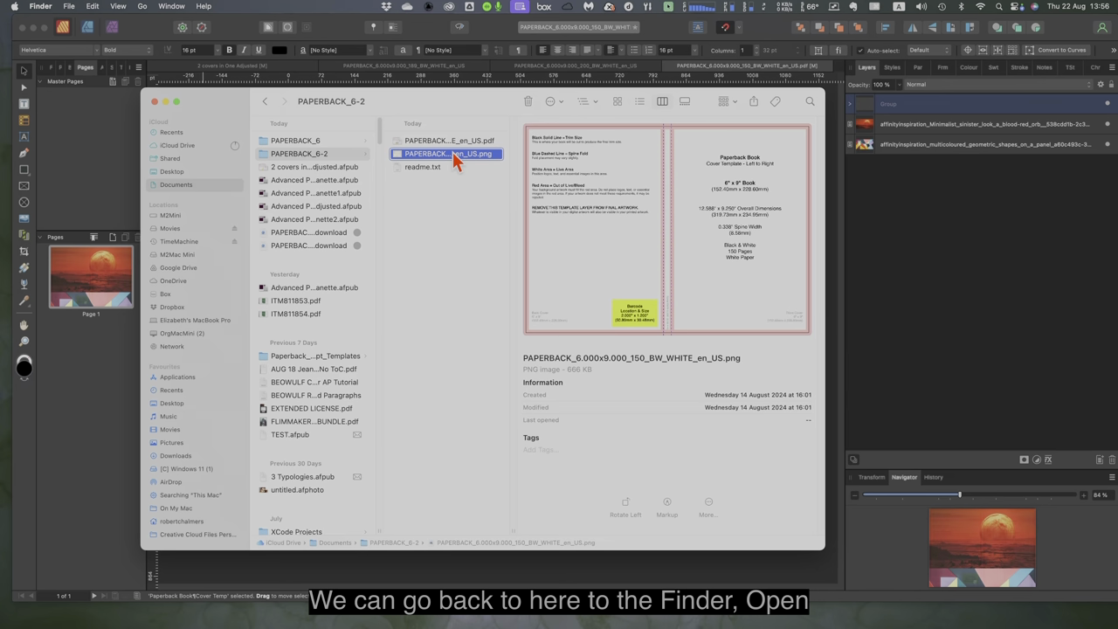
pyautogui.rightClick(454, 160)
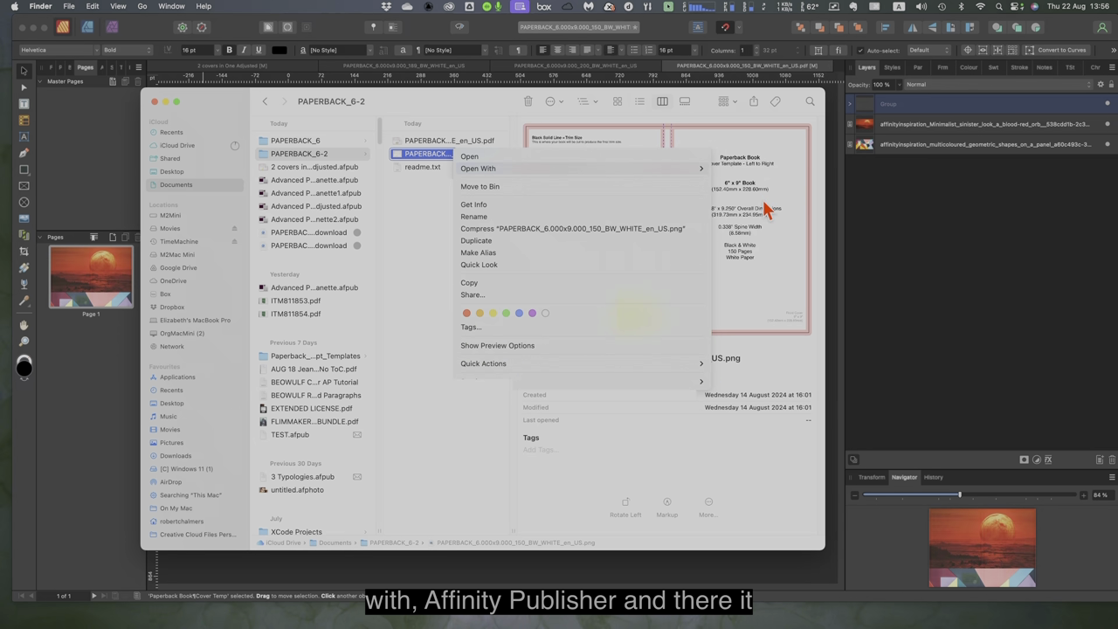
pyautogui.moveTo(478, 168)
pyautogui.click(756, 284)
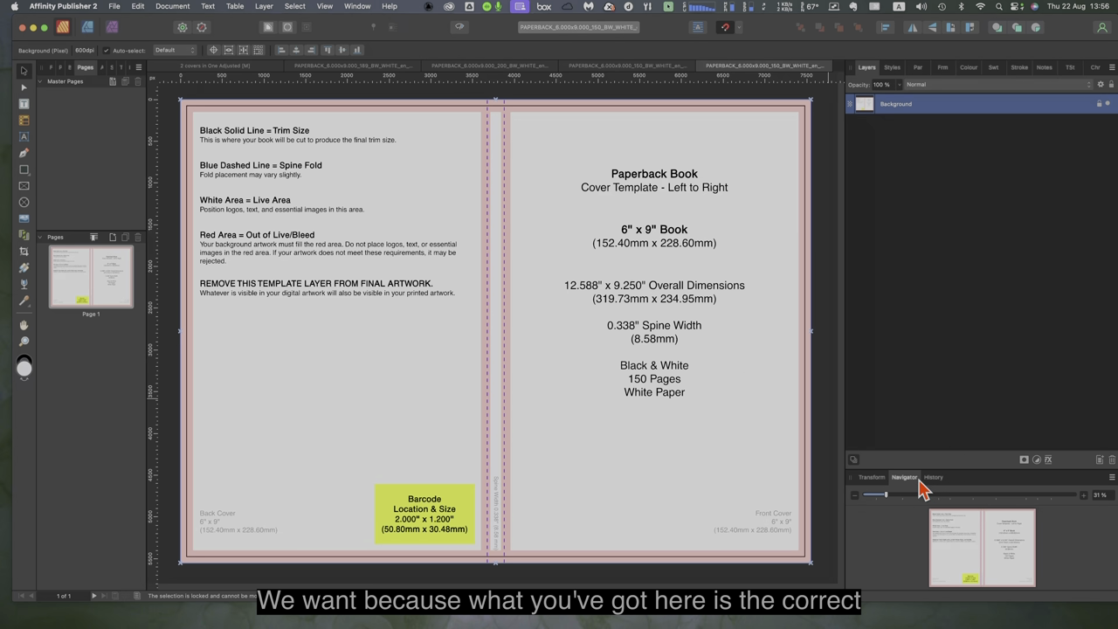
# Step: Switch the template's document units from pixels to Inches in Document Setup
pyautogui.click(872, 477)
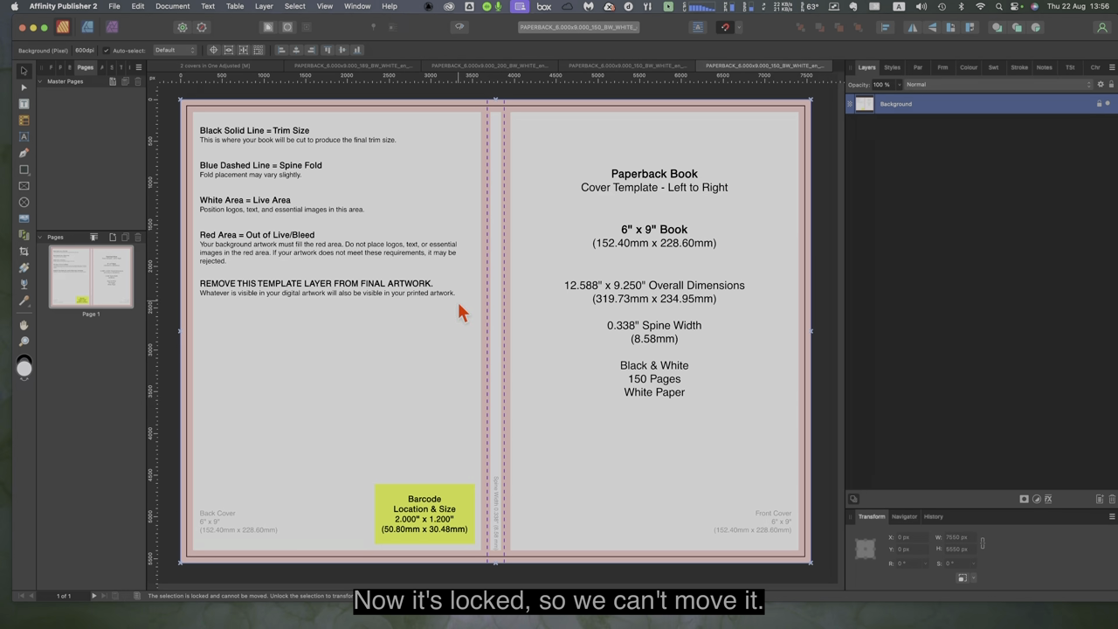
pyautogui.click(162, 15)
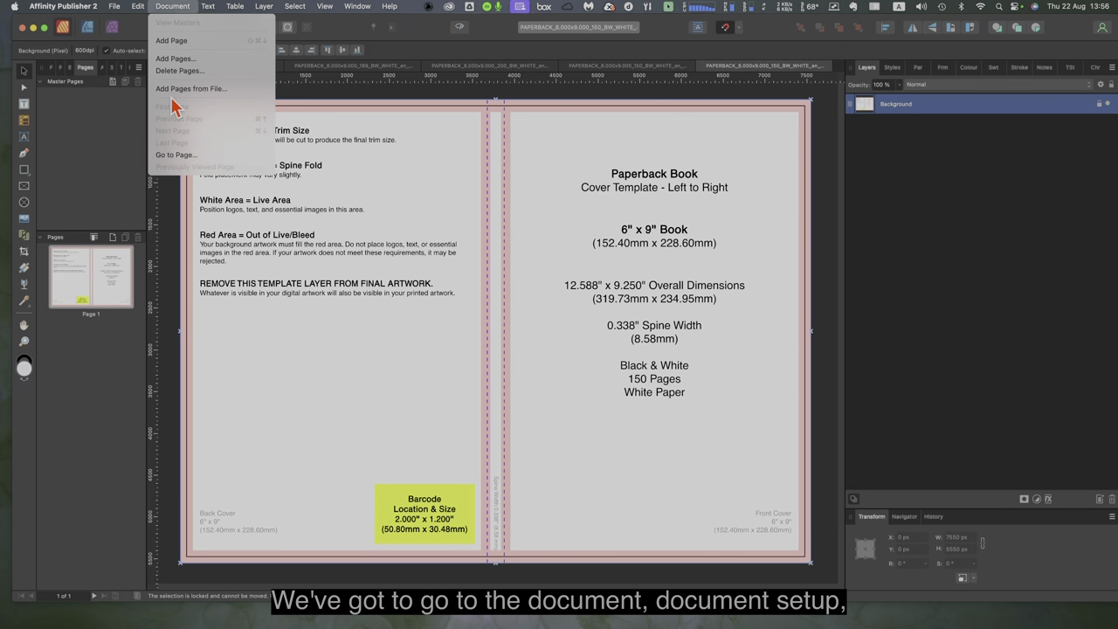
pyautogui.moveTo(131, 16)
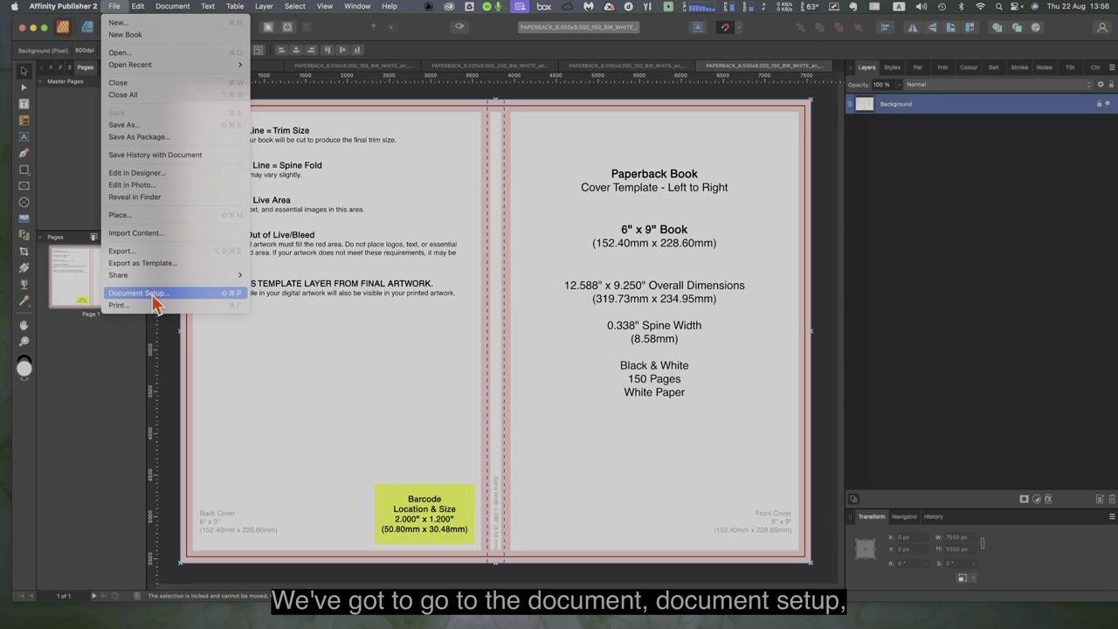
pyautogui.click(140, 294)
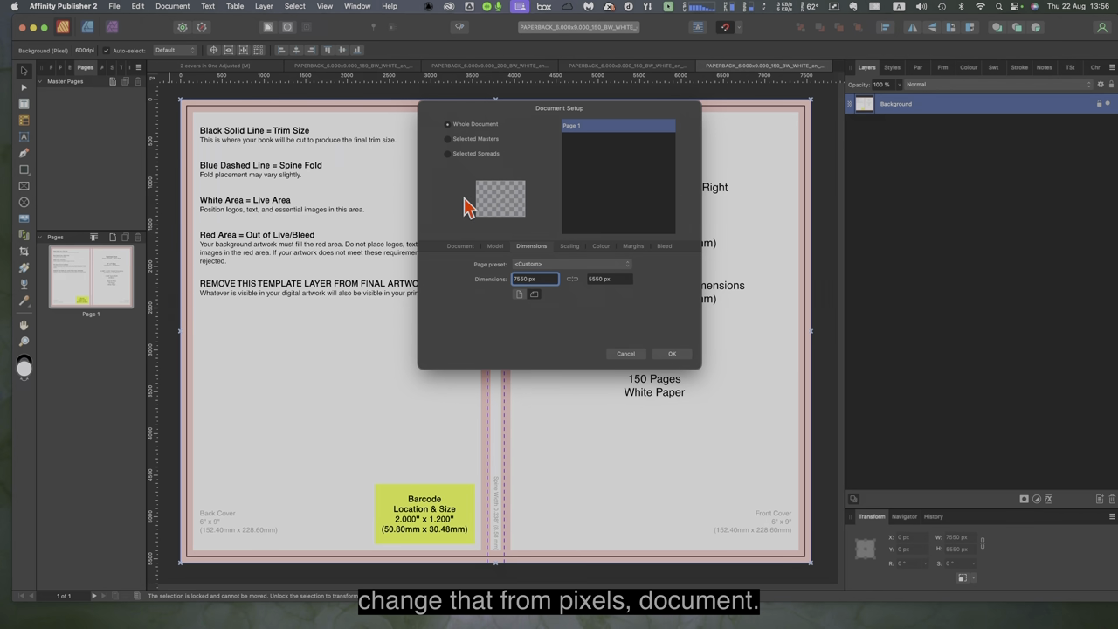
pyautogui.click(460, 246)
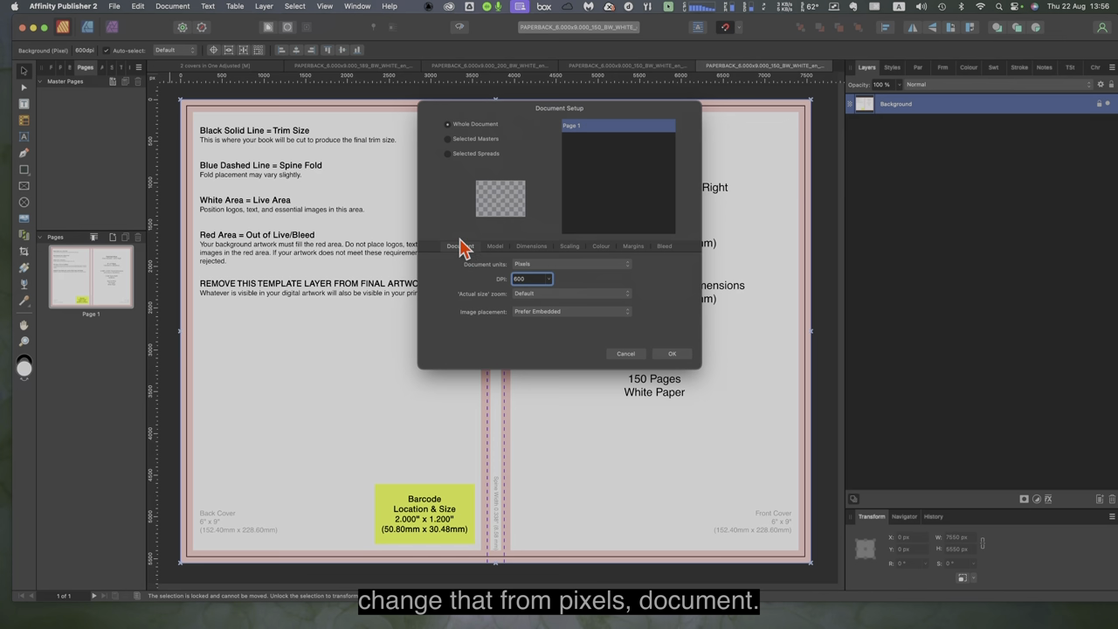
pyautogui.click(539, 265)
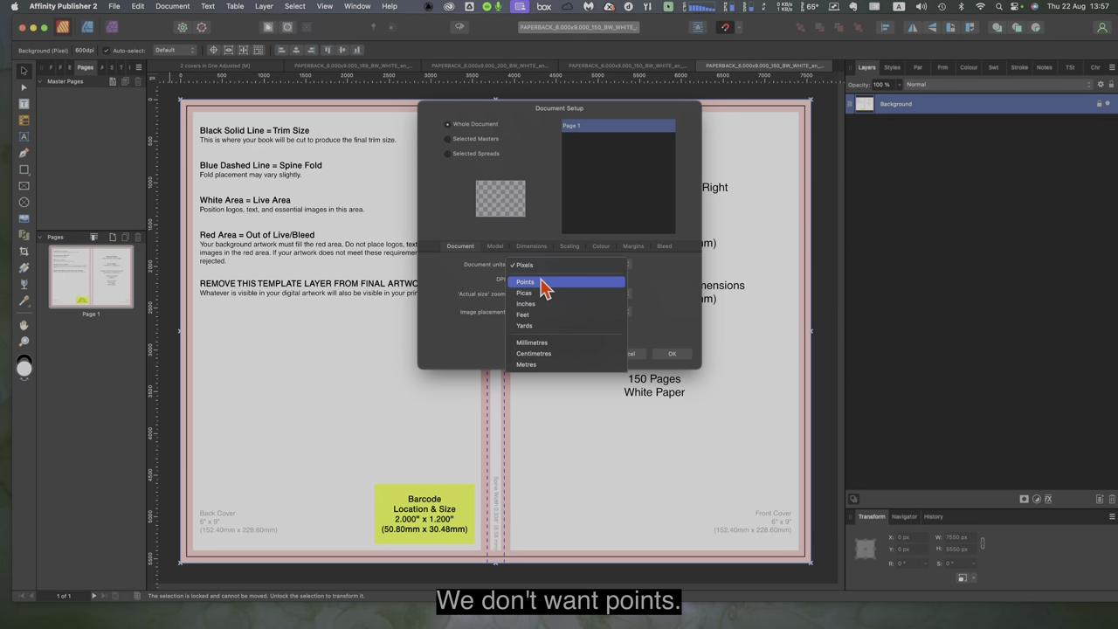
pyautogui.click(541, 304)
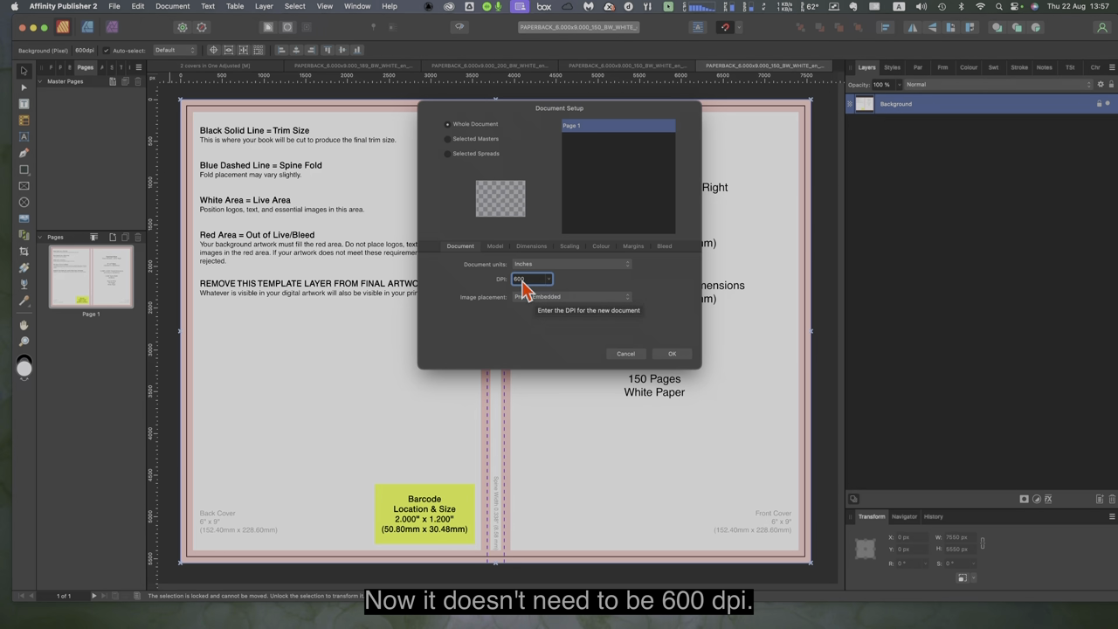
pyautogui.click(671, 356)
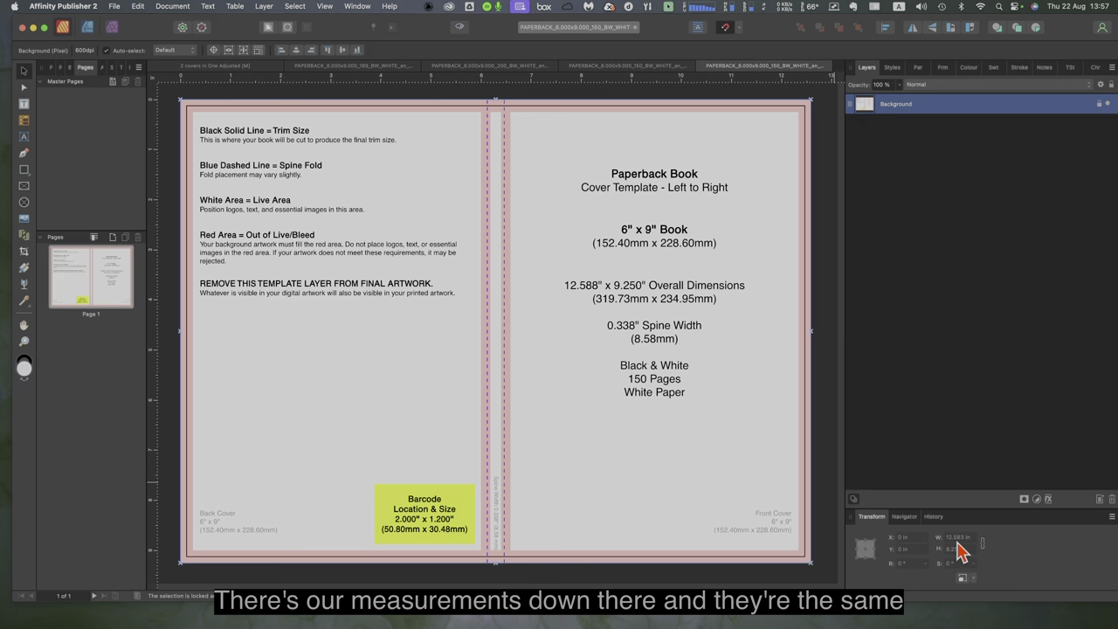
# Step: Copy the red-planet and geometric-shapes images and paste them into the cover template document
pyautogui.click(616, 69)
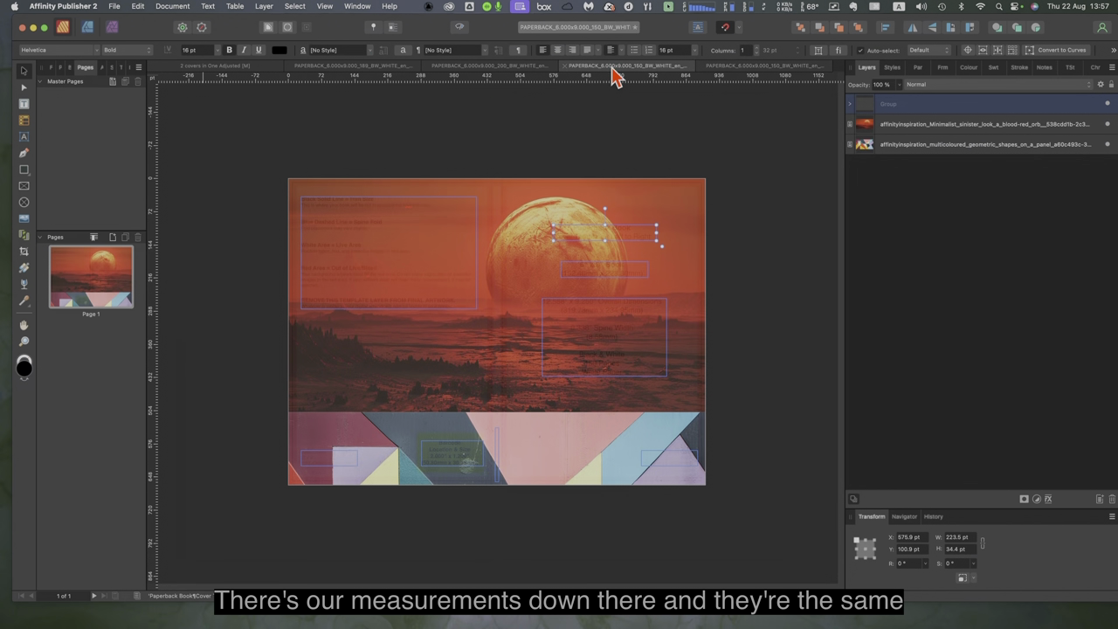
pyautogui.click(914, 129)
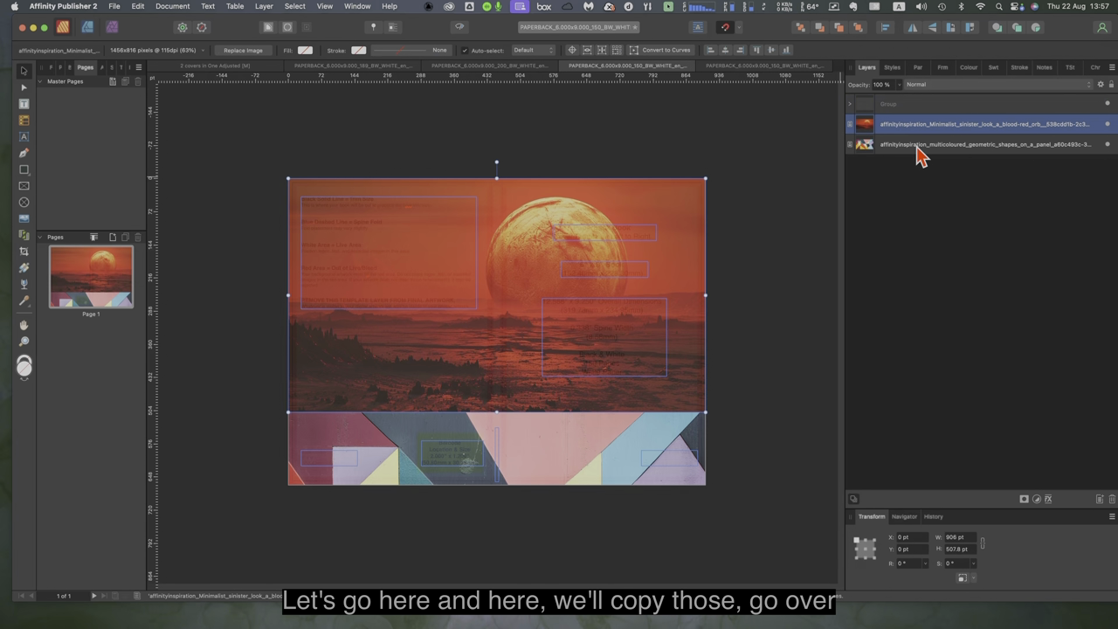
pyautogui.keyDown('shift'); pyautogui.click(920, 148); pyautogui.keyUp('shift')
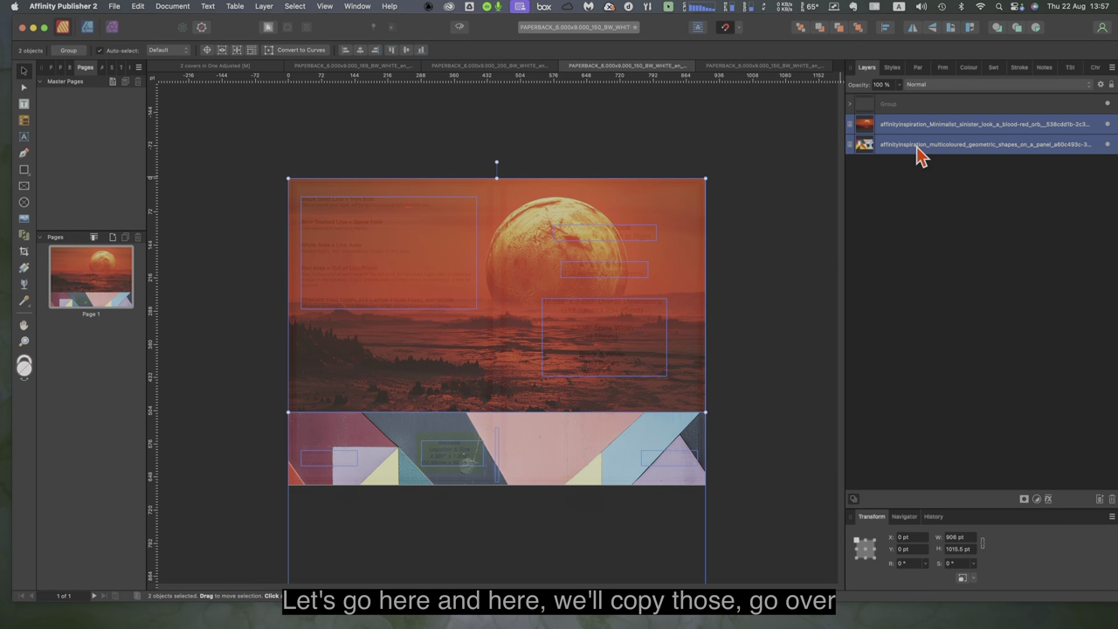
pyautogui.press('super+c')
pyautogui.click(749, 68)
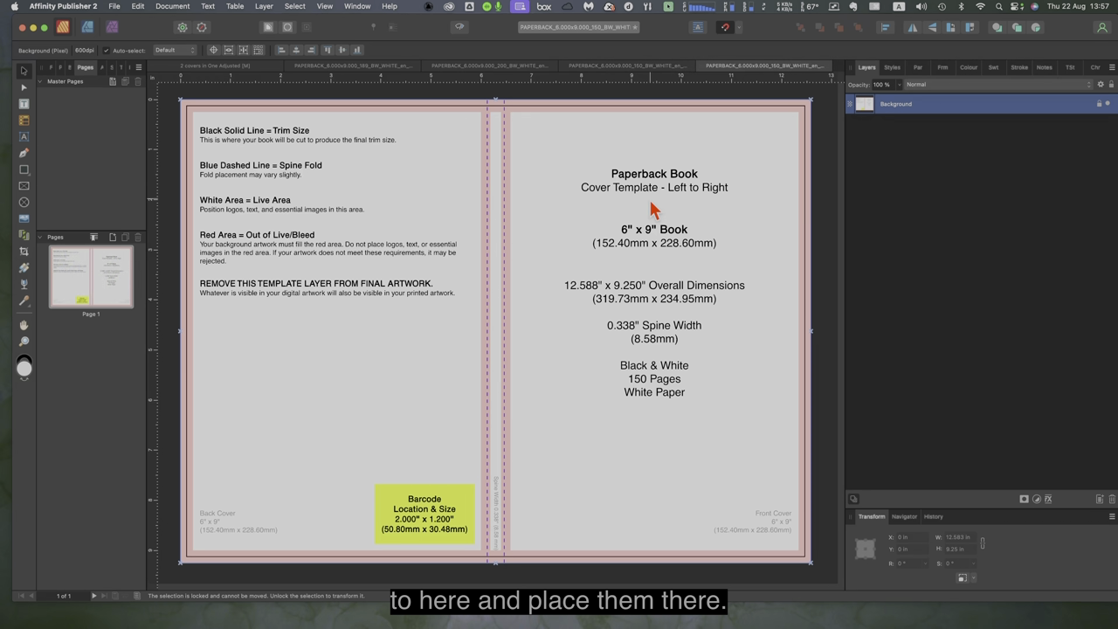
pyautogui.press('super+v')
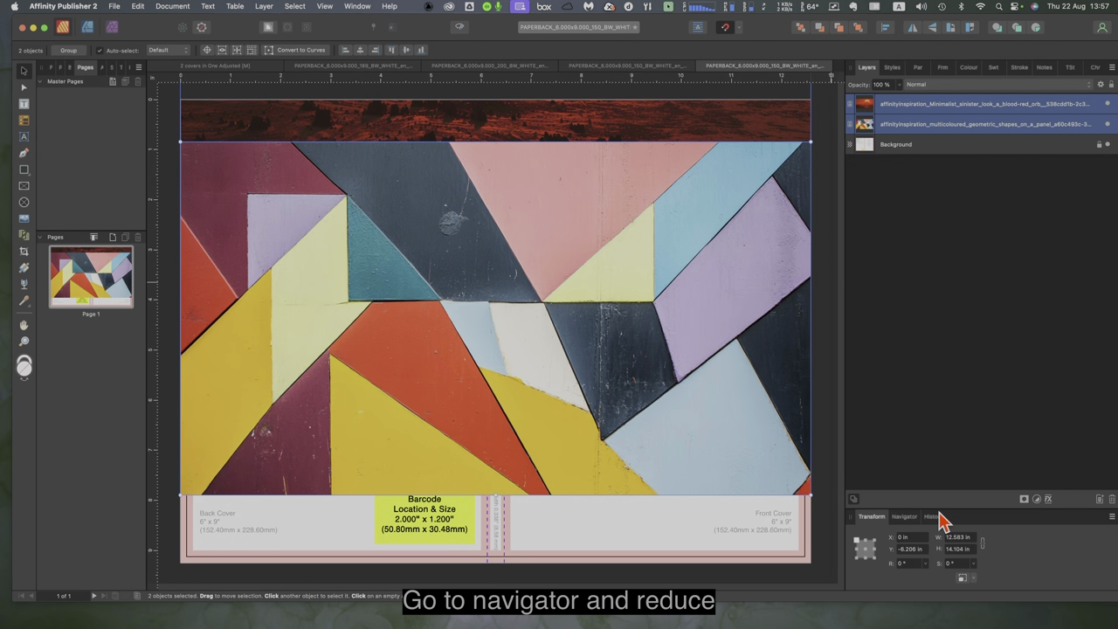
# Step: Move both images down, stretch the planet to the geometric strip, and put Background on top
pyautogui.click(907, 517)
pyautogui.moveTo(975, 503); pyautogui.dragTo(955, 500)
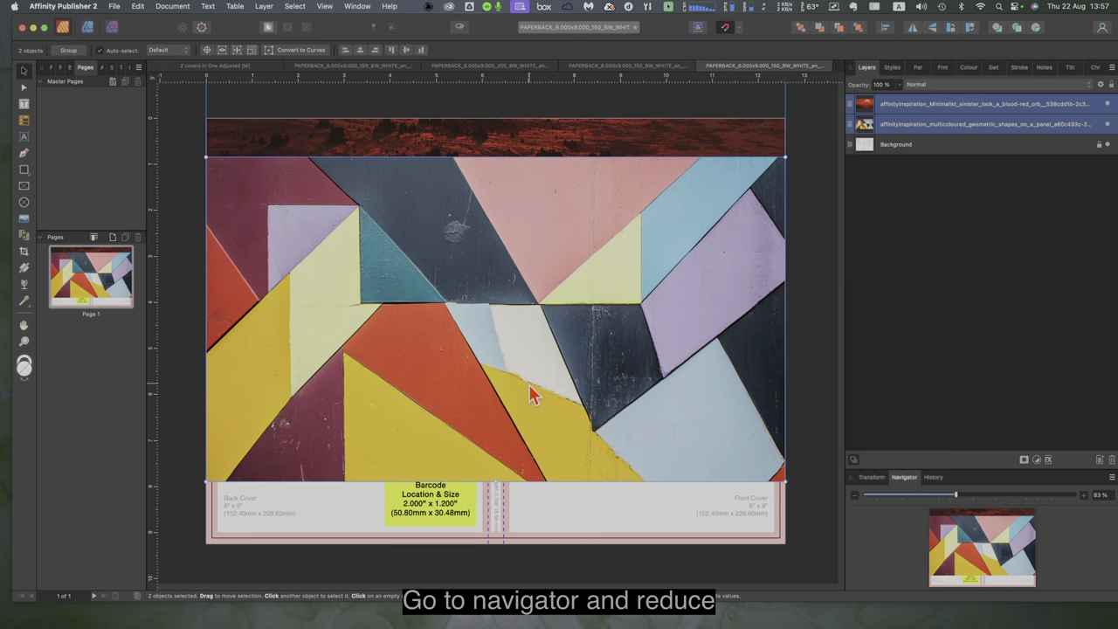
pyautogui.moveTo(513, 253); pyautogui.dragTo(517, 312)
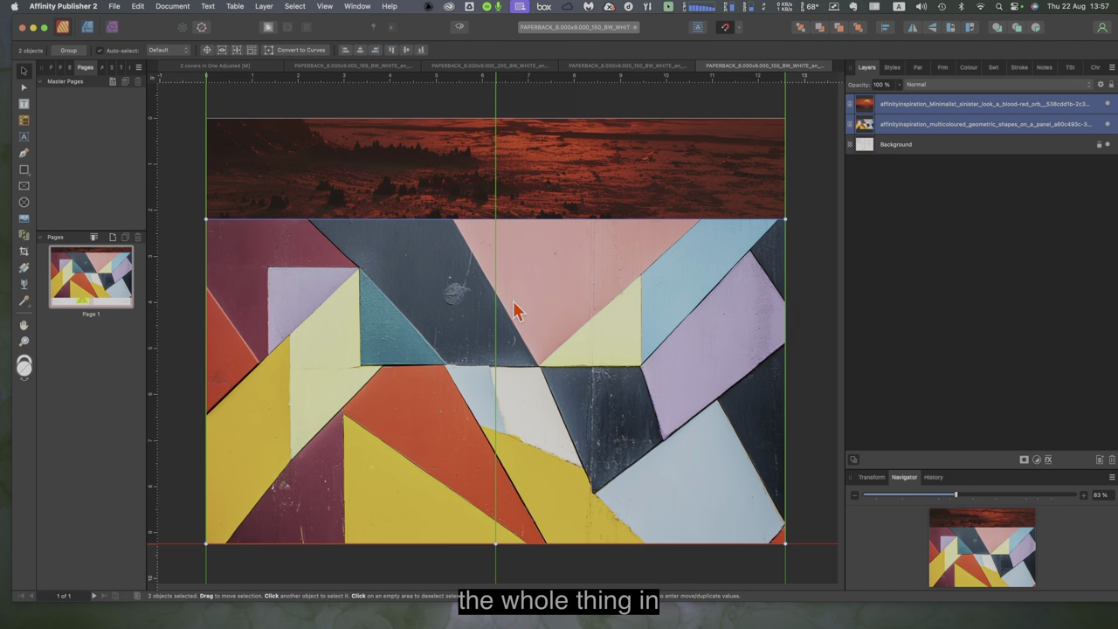
pyautogui.click(487, 187)
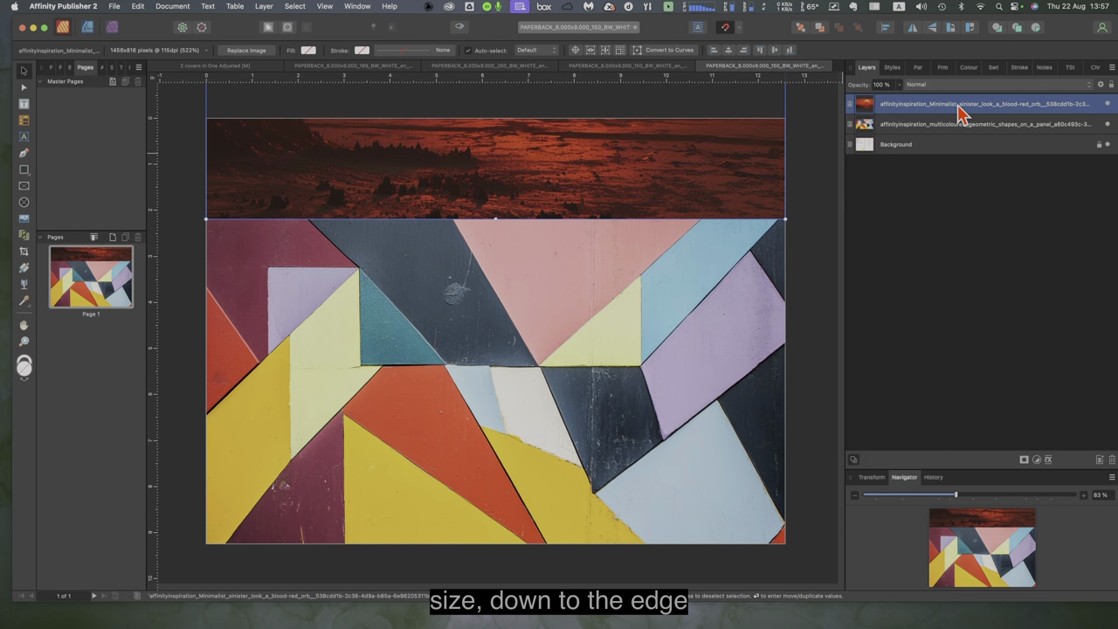
pyautogui.moveTo(619, 175); pyautogui.dragTo(622, 378)
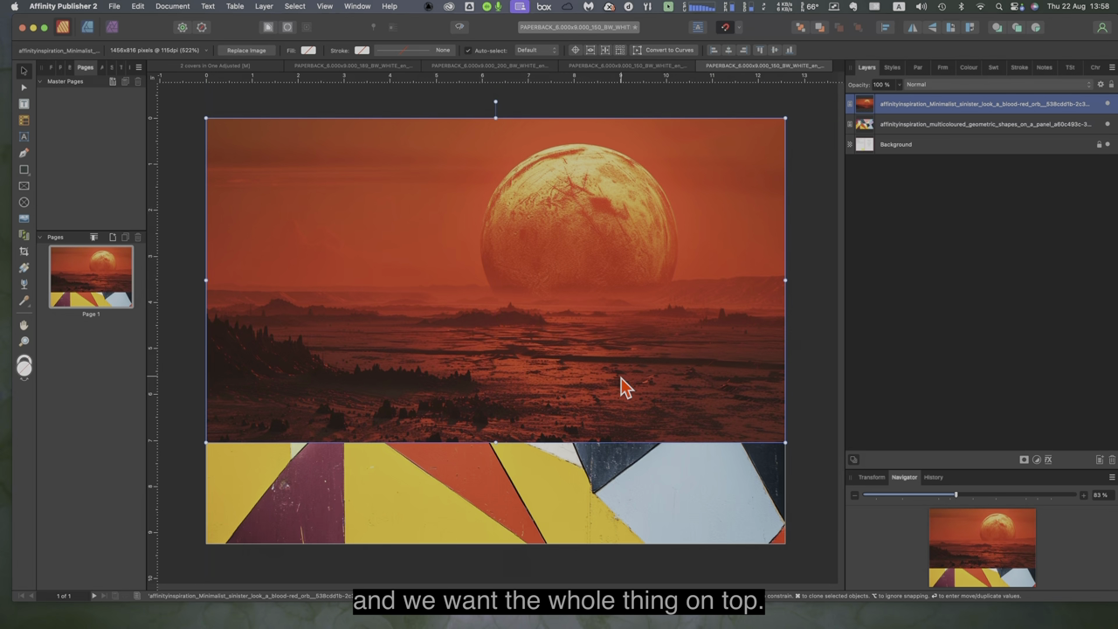
pyautogui.click(933, 147)
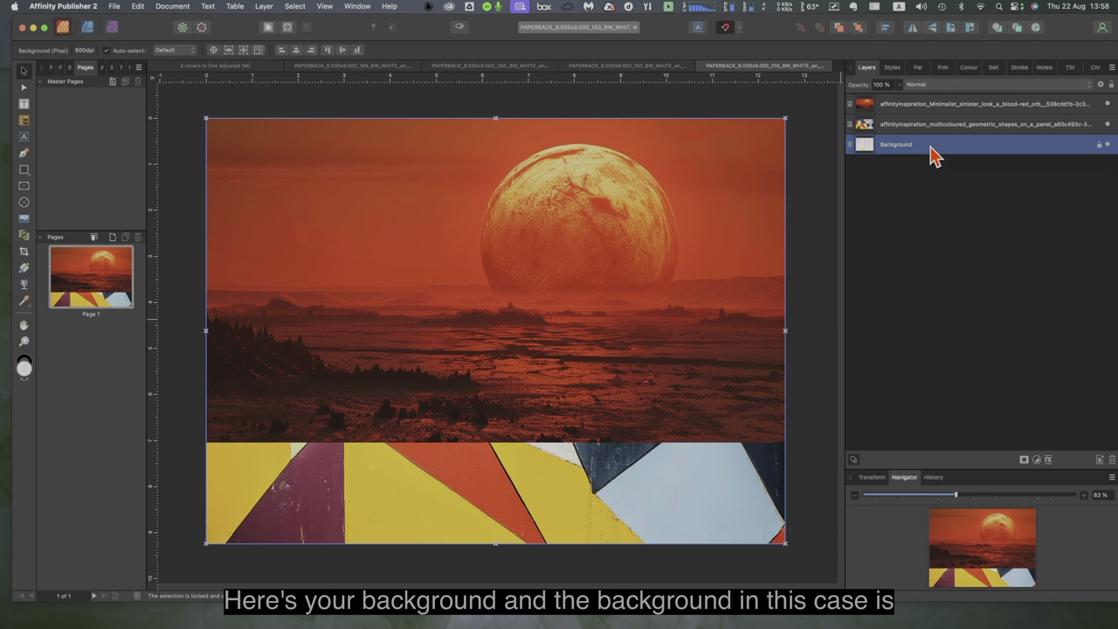
pyautogui.moveTo(933, 153); pyautogui.dragTo(928, 108)
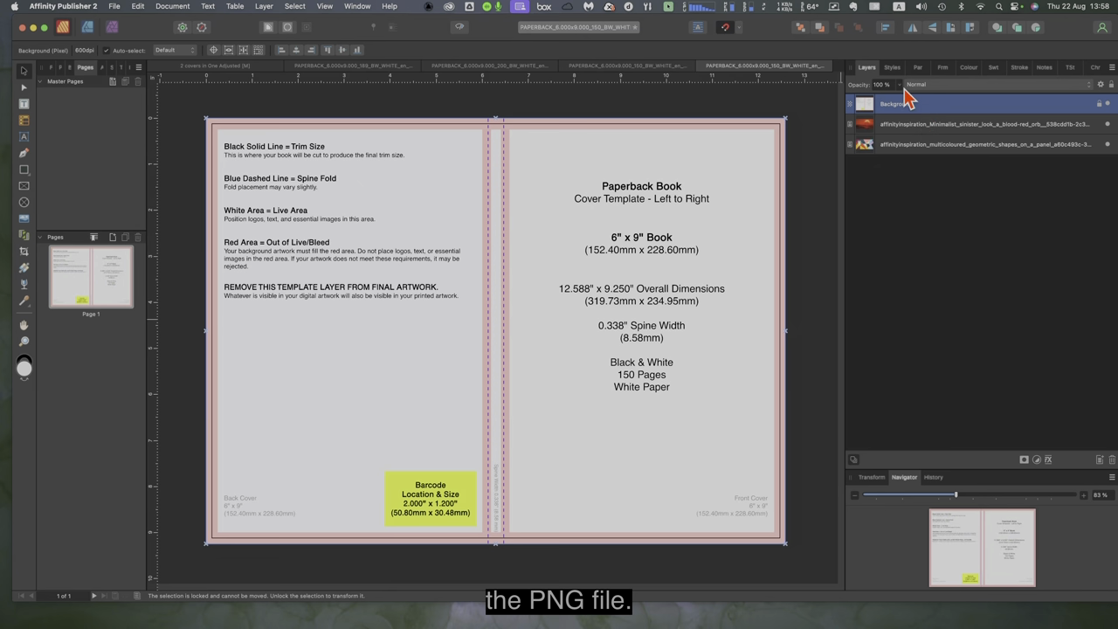
# Step: Set the Background layer to 38% opacity, then select the template group in the other cover document
pyautogui.click(900, 87)
pyautogui.moveTo(899, 99); pyautogui.dragTo(842, 98)
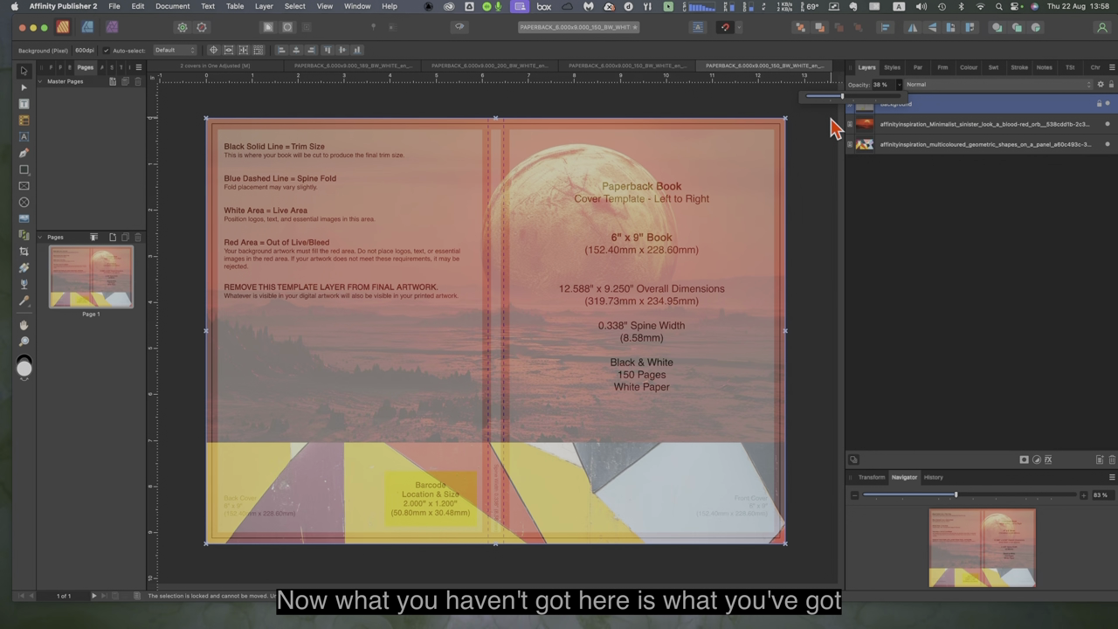
pyautogui.click(614, 68)
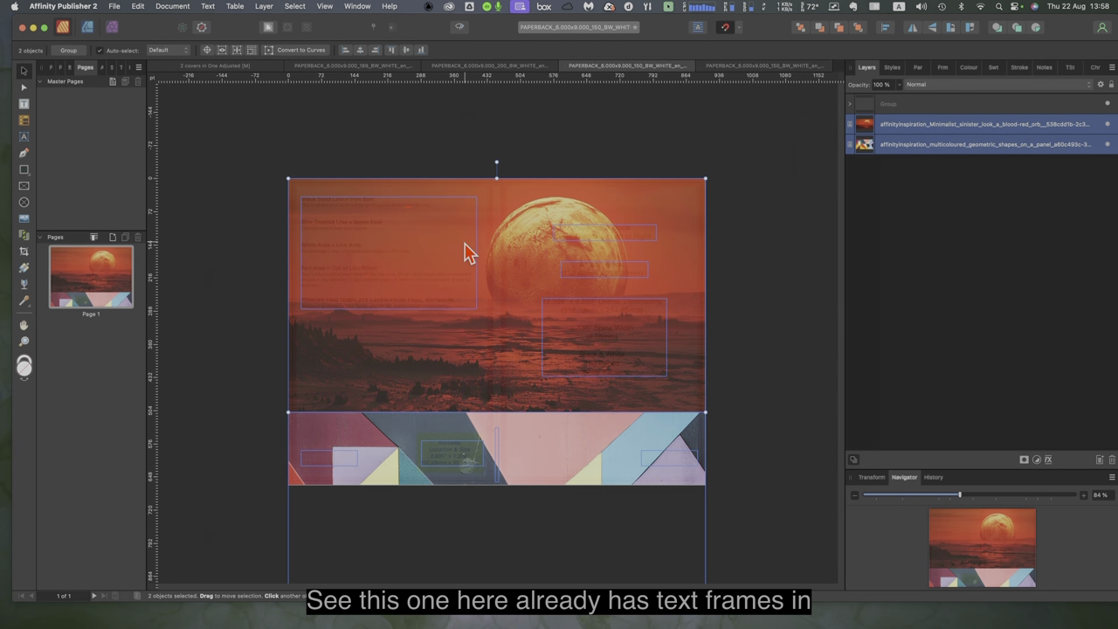
pyautogui.click(425, 242)
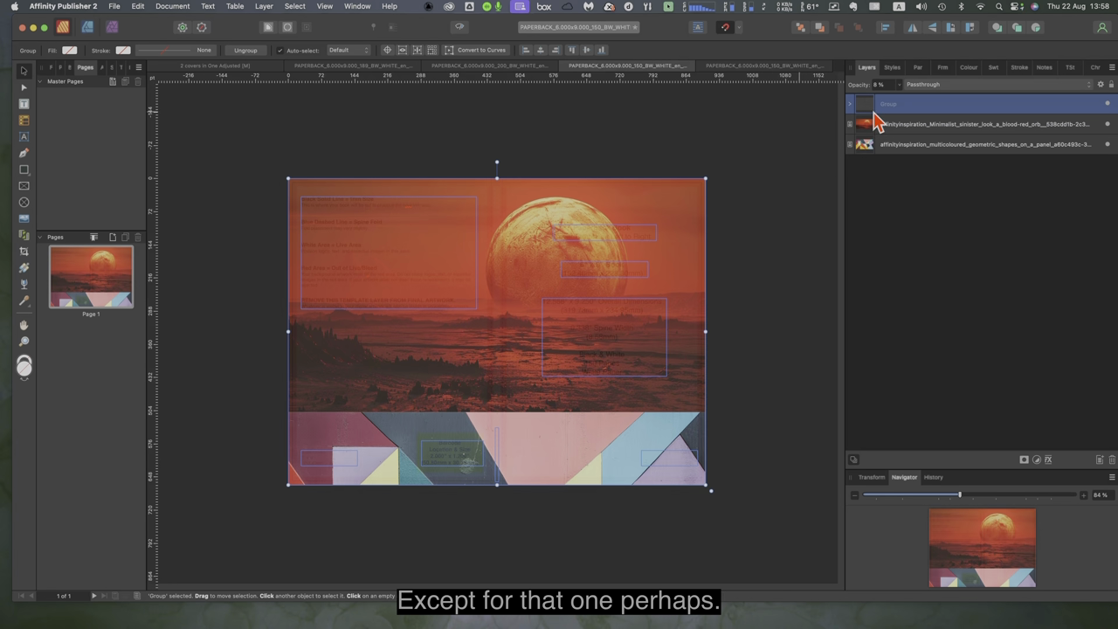
# Step: Expand the template group and inspect its trim rectangle, two fold curves, yellow barcode box and Overall frame
pyautogui.click(851, 104)
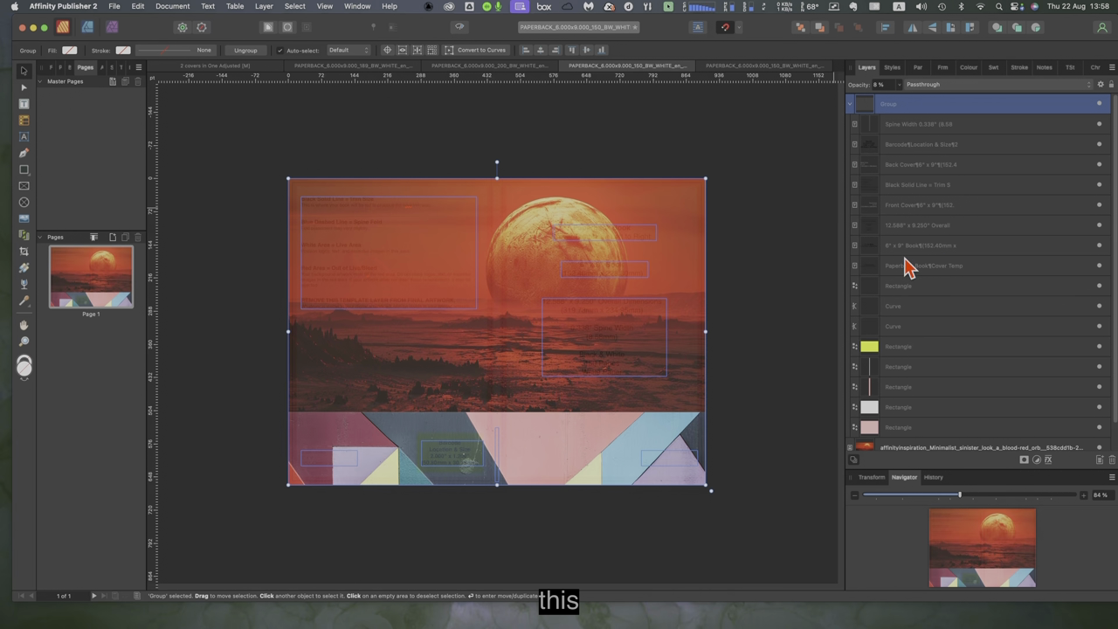
pyautogui.click(892, 292)
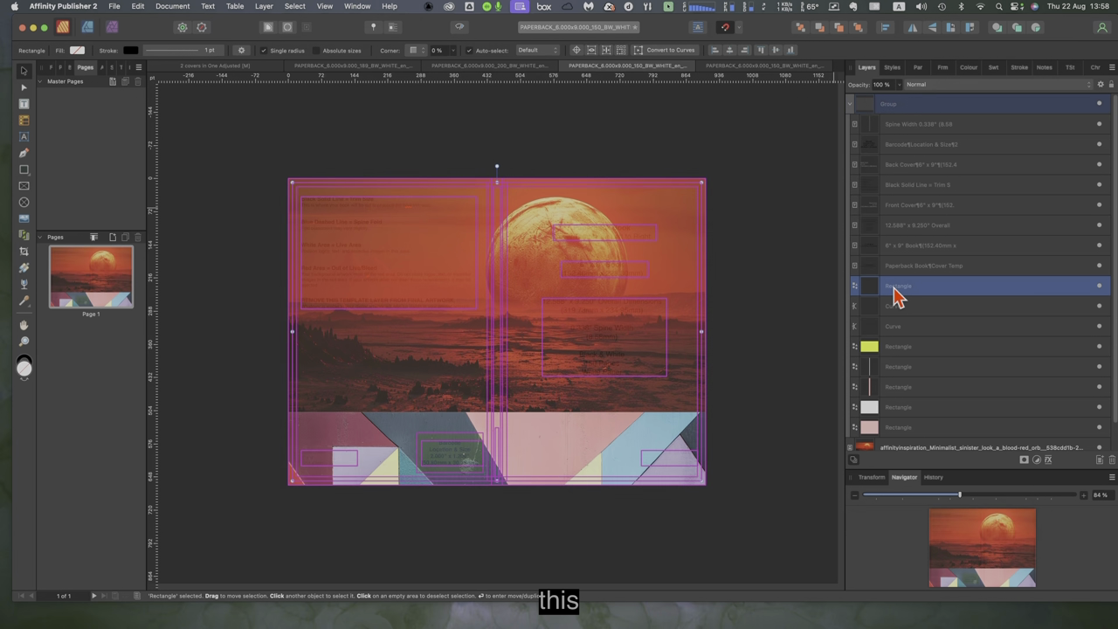
pyautogui.click(892, 307)
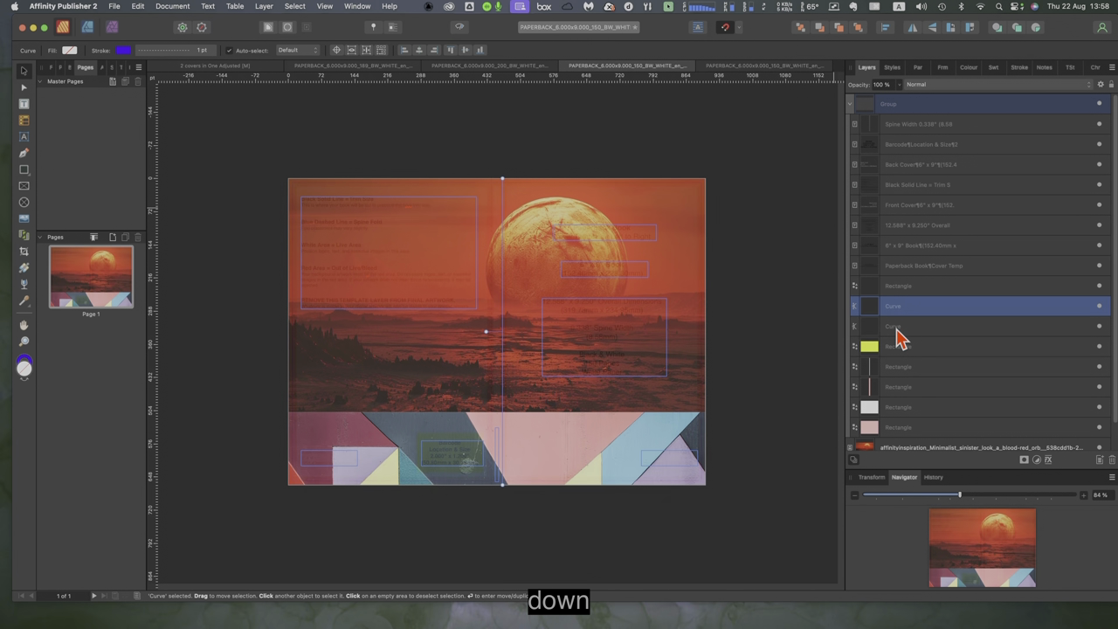
pyautogui.click(900, 327)
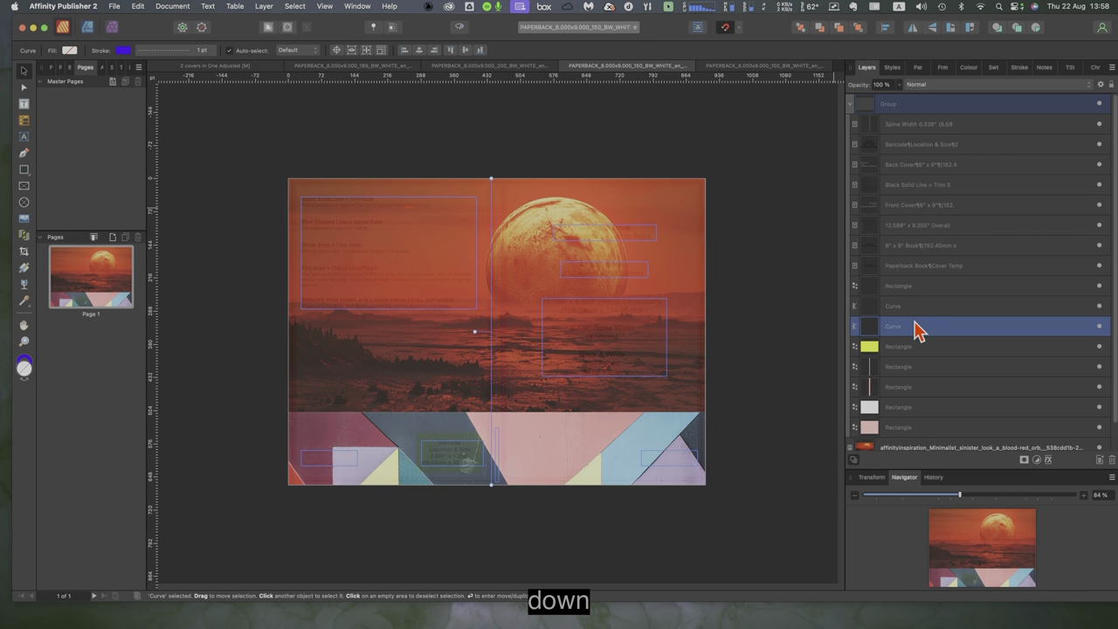
pyautogui.click(902, 350)
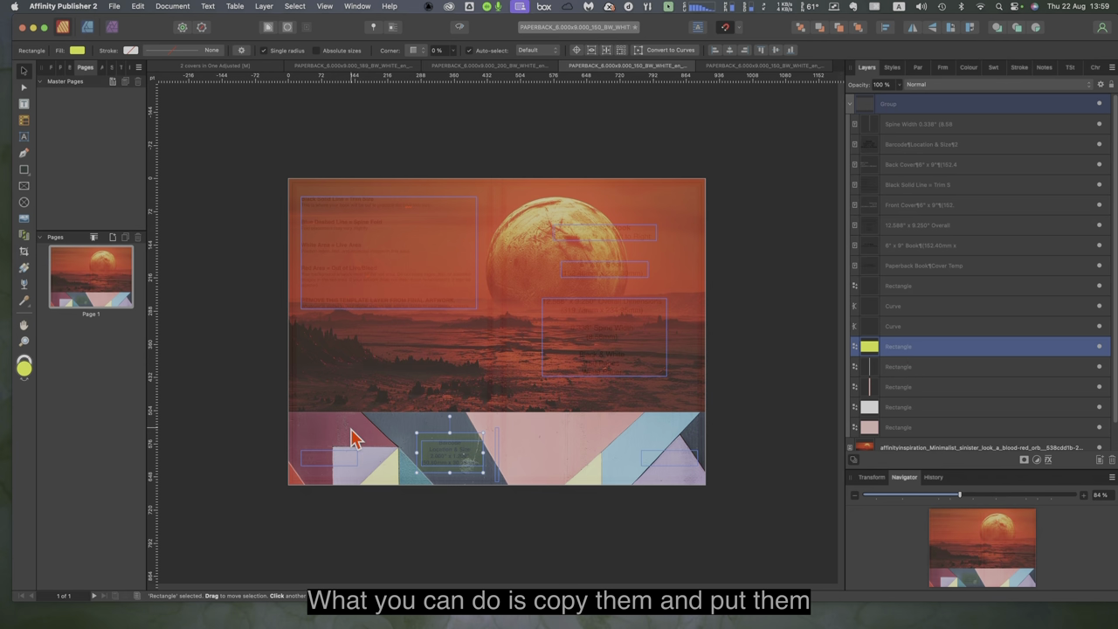
pyautogui.click(729, 68)
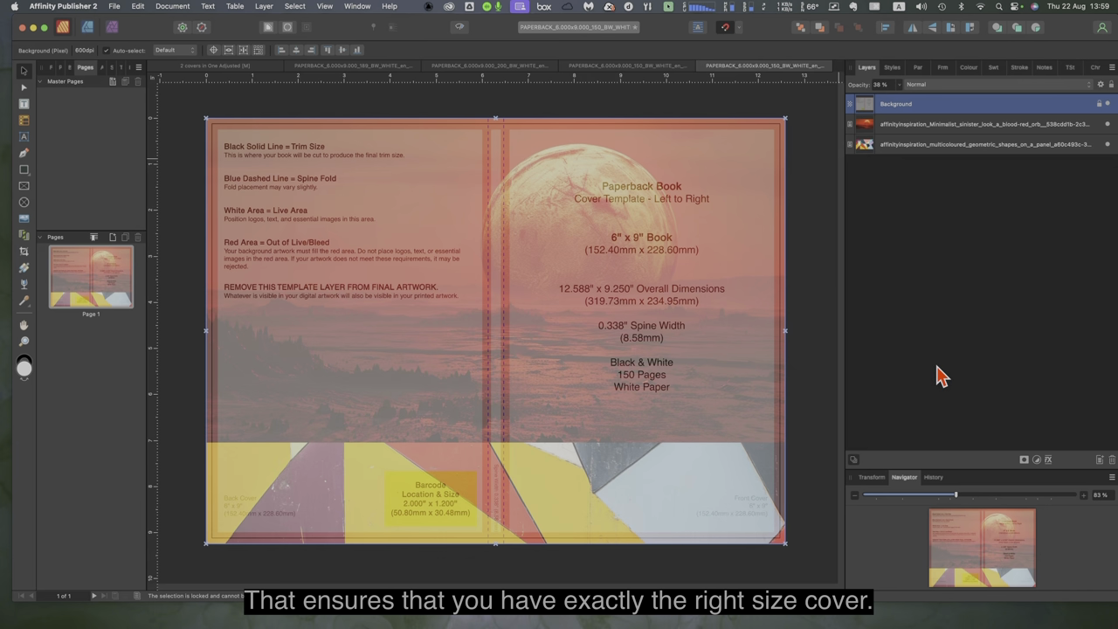
pyautogui.click(603, 68)
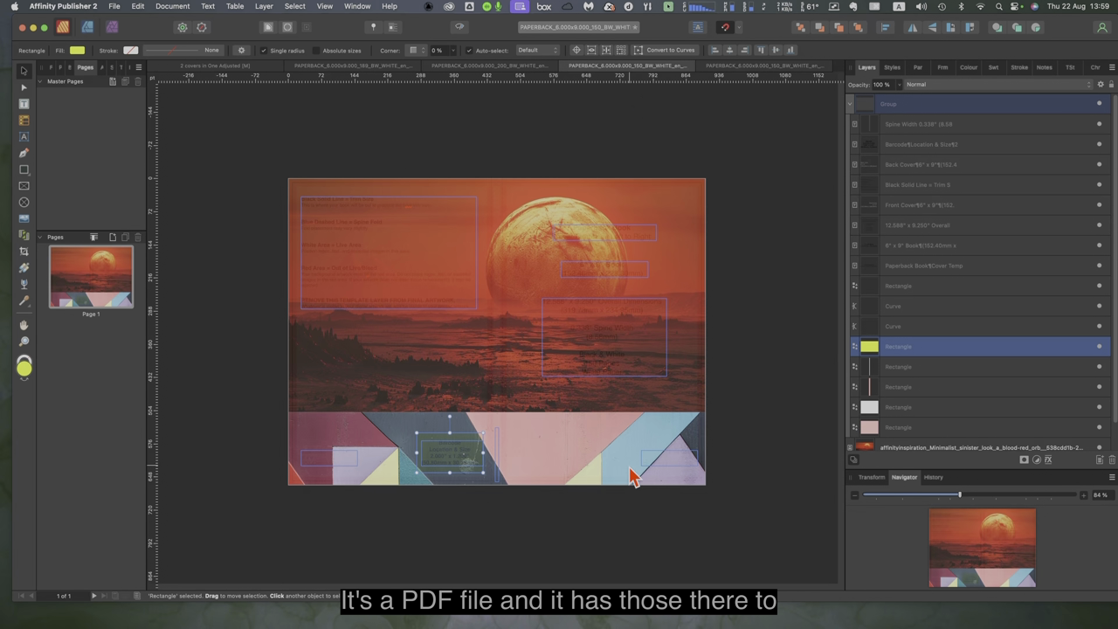
pyautogui.click(601, 361)
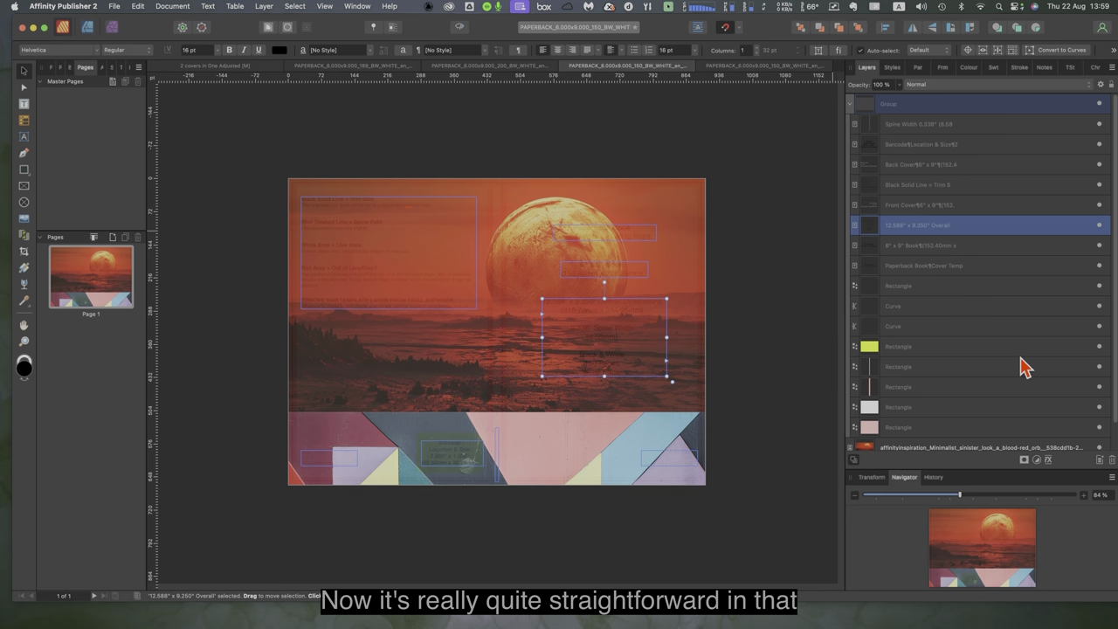
# Step: Toggle visibility of the template group and both images to compare the layers
pyautogui.scroll(-1, 1022, 367)
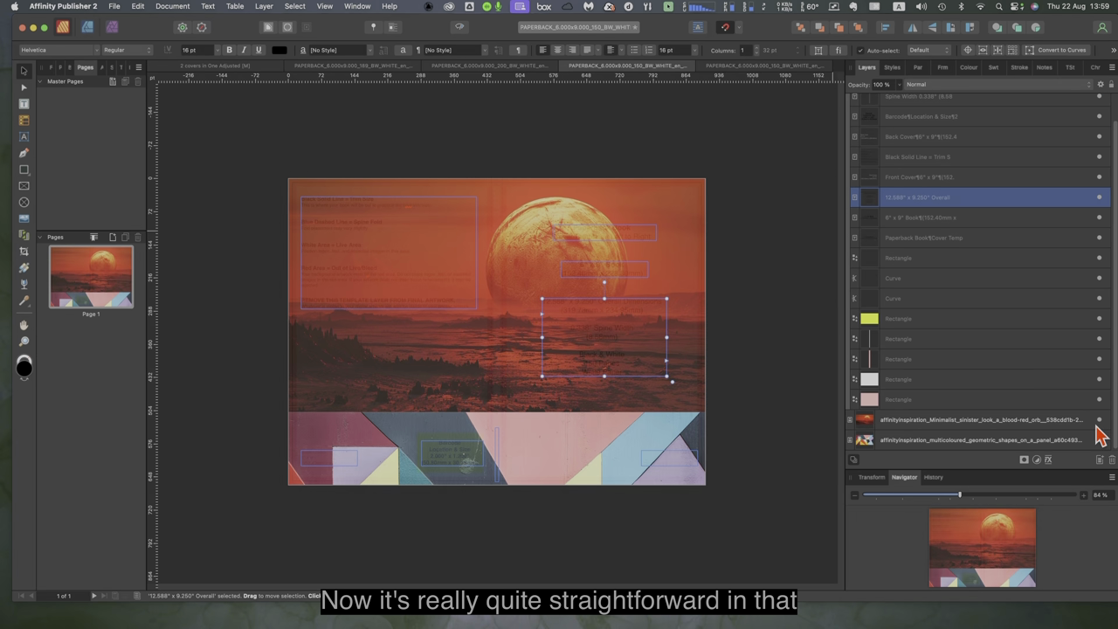
pyautogui.scroll(1, 961, 151)
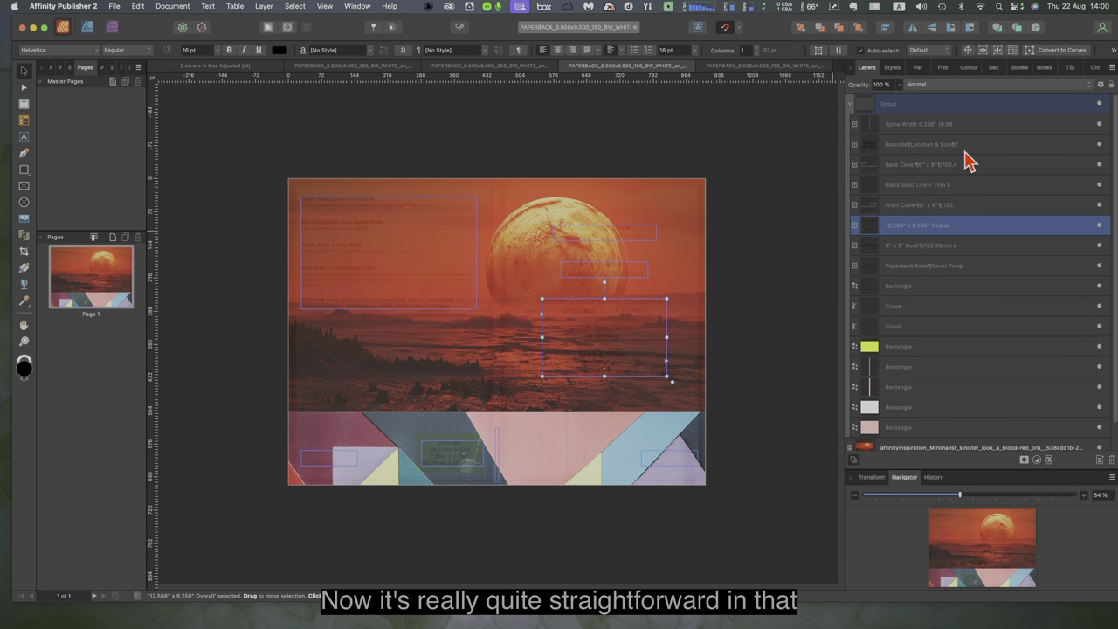
pyautogui.click(853, 106)
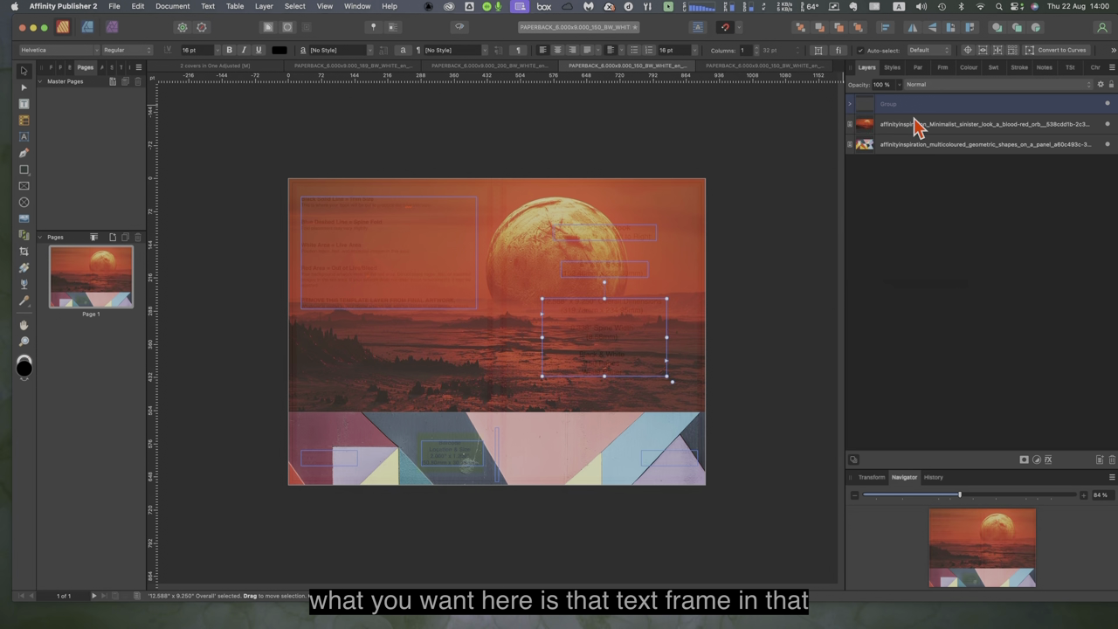
pyautogui.click(1102, 104)
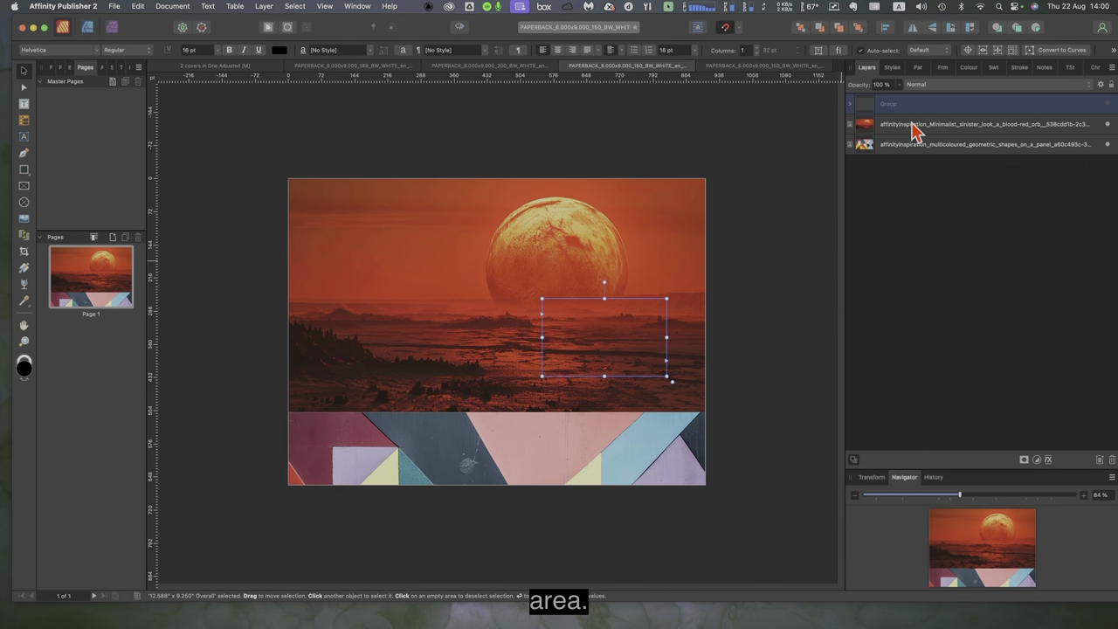
pyautogui.click(1108, 126)
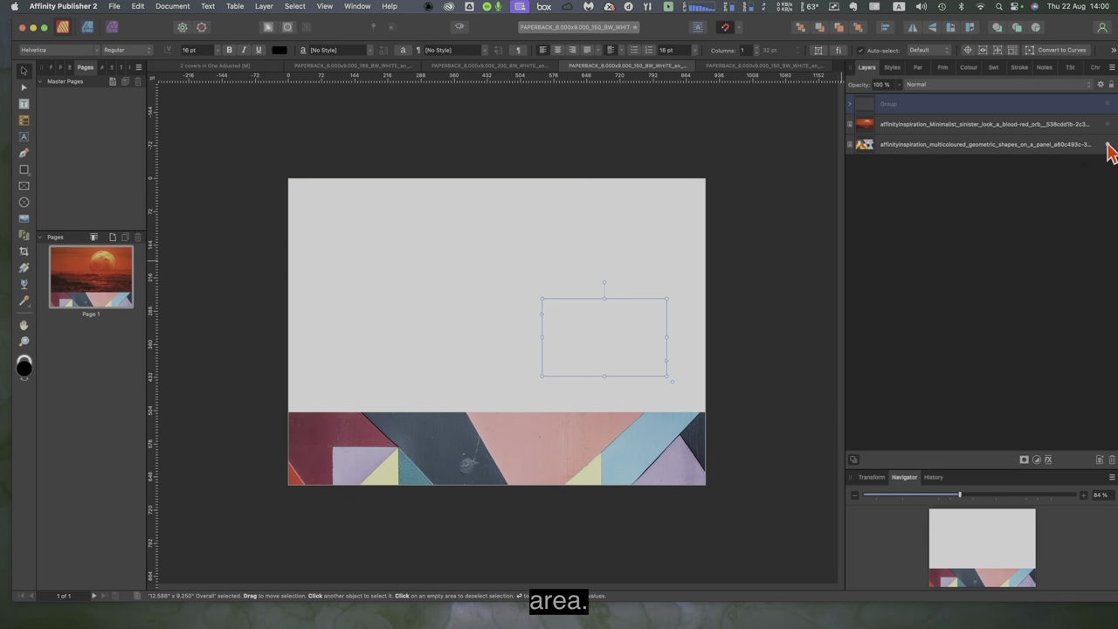
pyautogui.click(1108, 145)
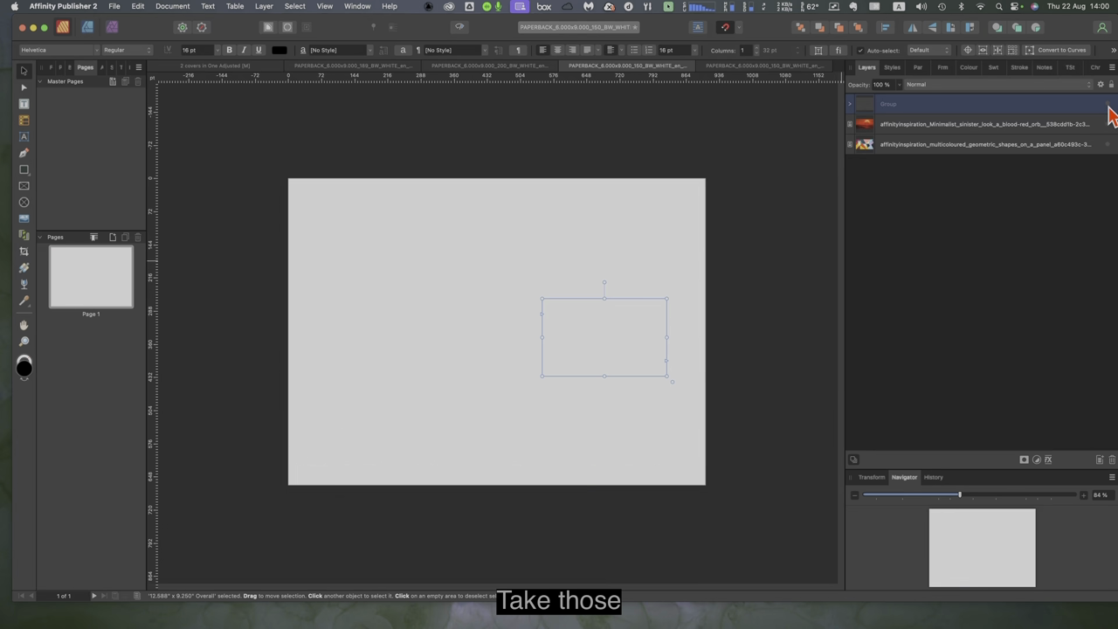
pyautogui.click(1107, 104)
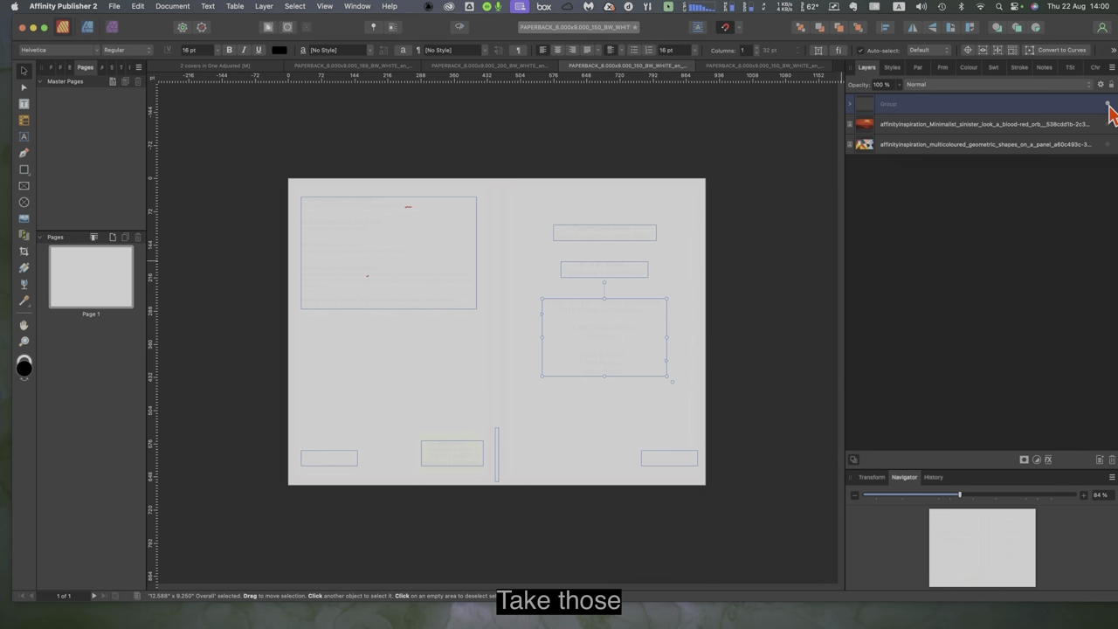
pyautogui.click(852, 106)
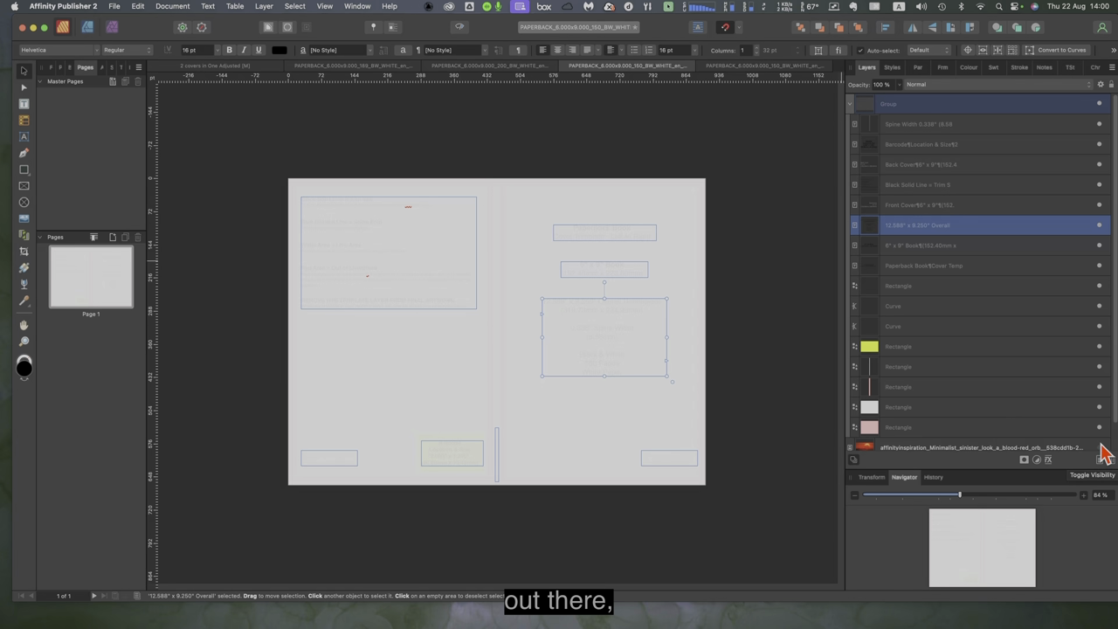
# Step: Inspect the pink bleed and page-sized white rectangles, then bring up the 200-page cover template
pyautogui.click(1067, 430)
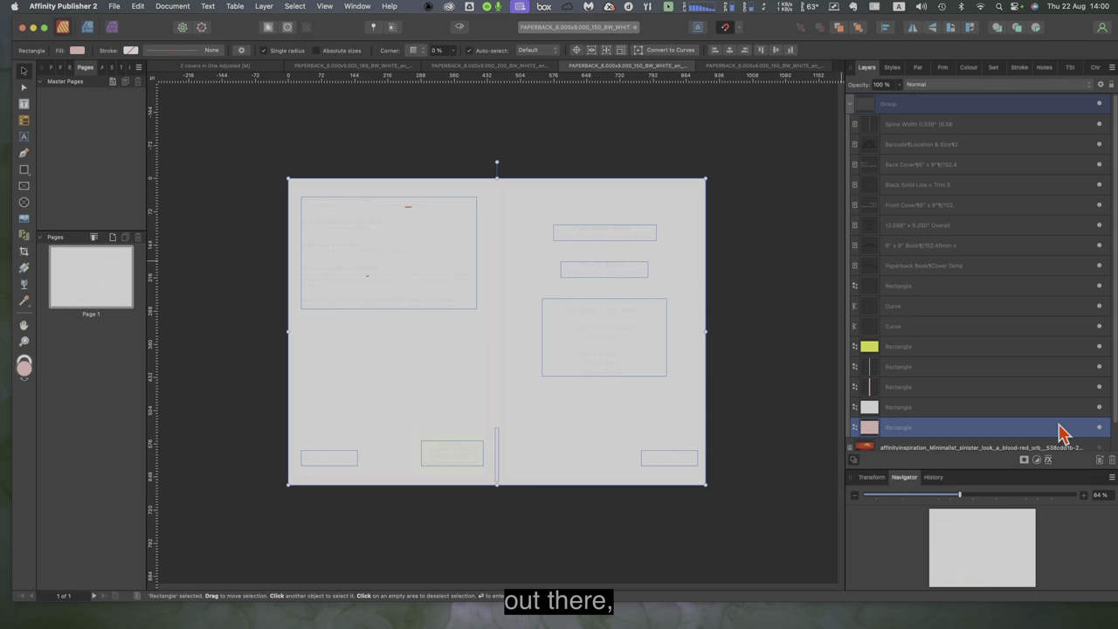
pyautogui.scroll(-1, 1061, 432)
pyautogui.scroll(1, 1048, 419)
pyautogui.click(543, 210)
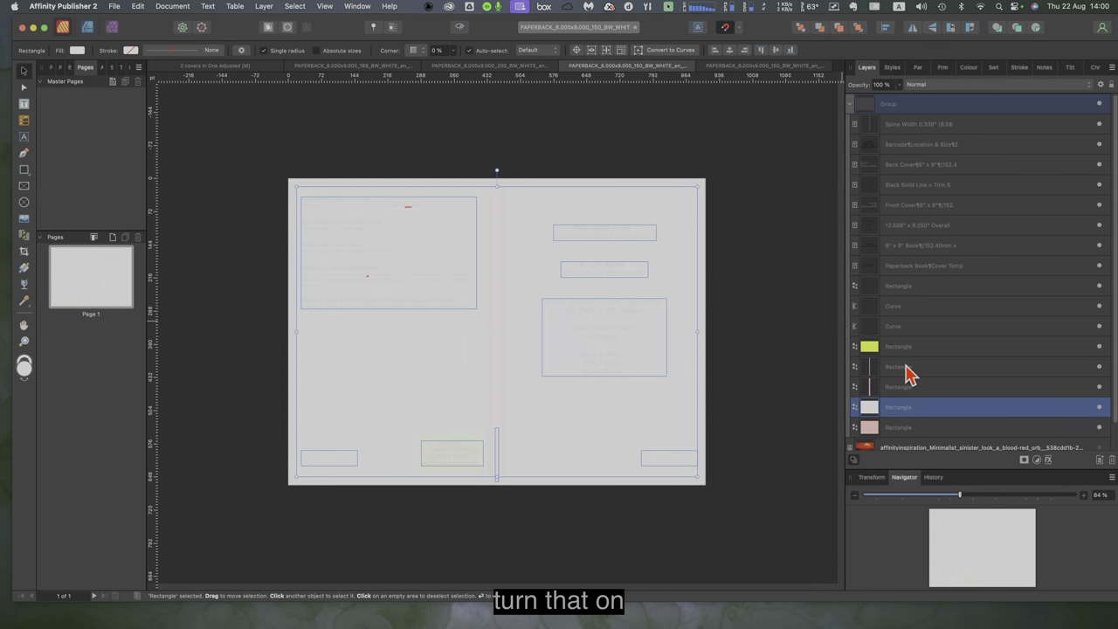
pyautogui.scroll(-2, 908, 374)
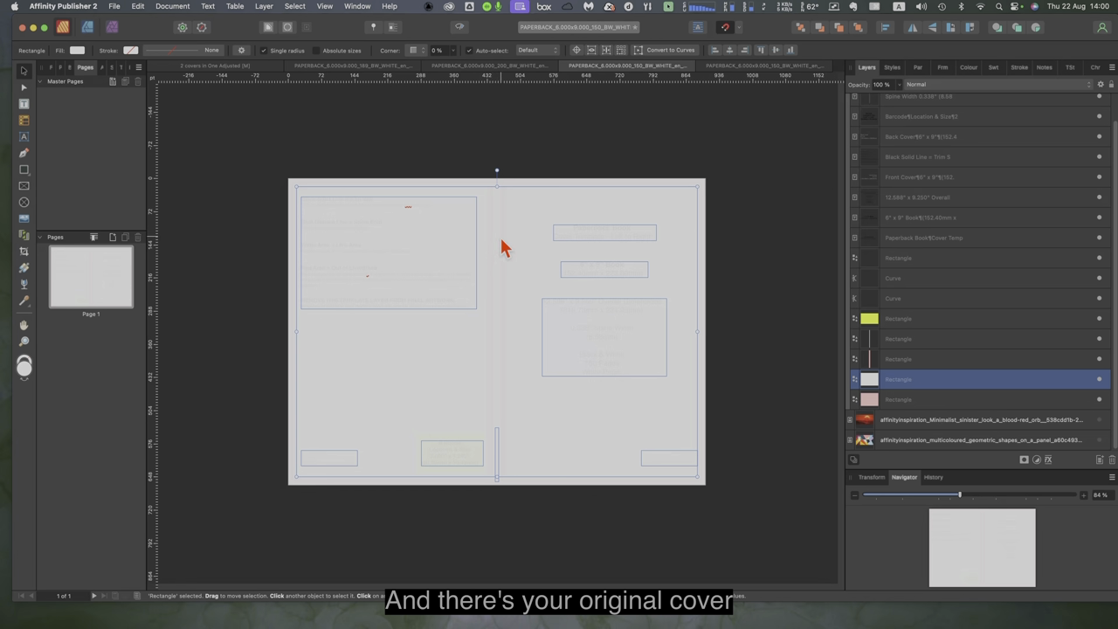
pyautogui.click(512, 67)
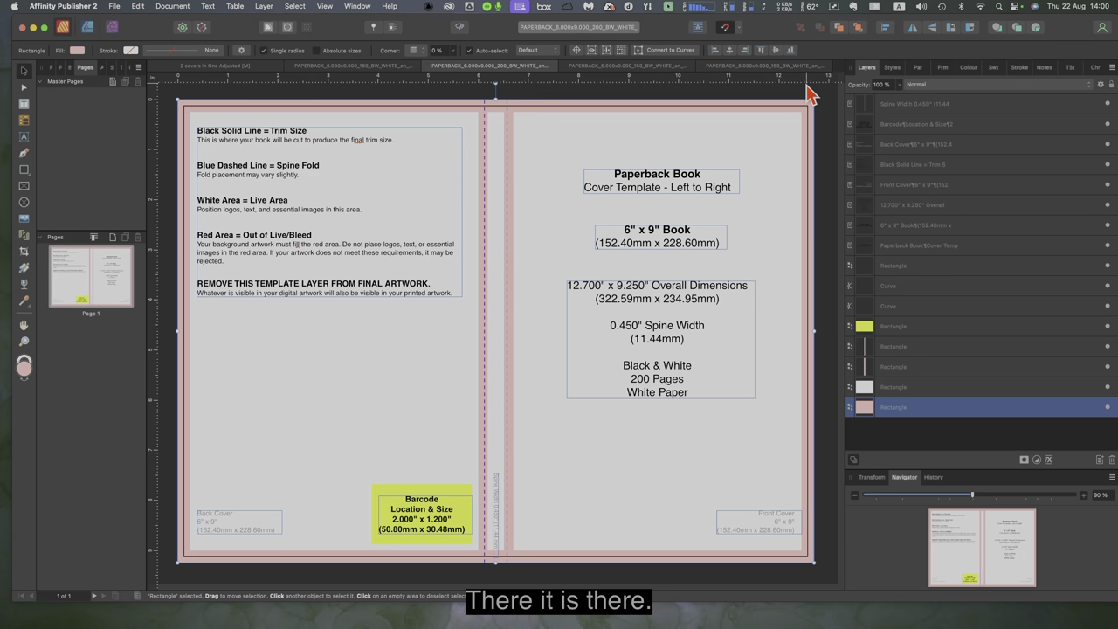
# Step: On the red-planet template document, draw an empty text frame across the top of the front cover
pyautogui.click(768, 68)
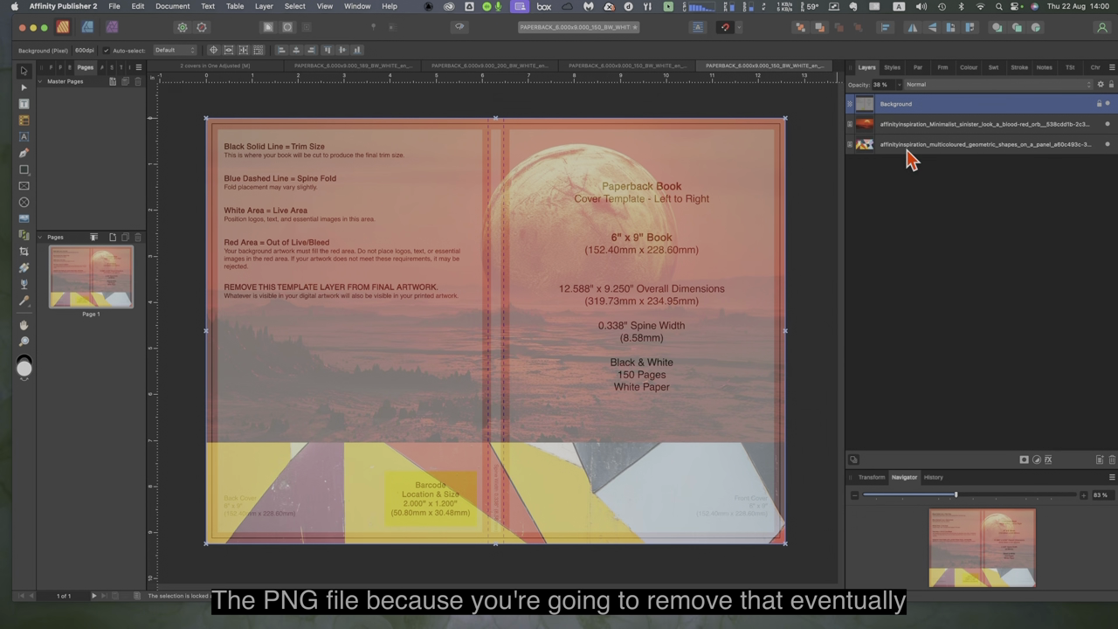
pyautogui.click(1107, 105)
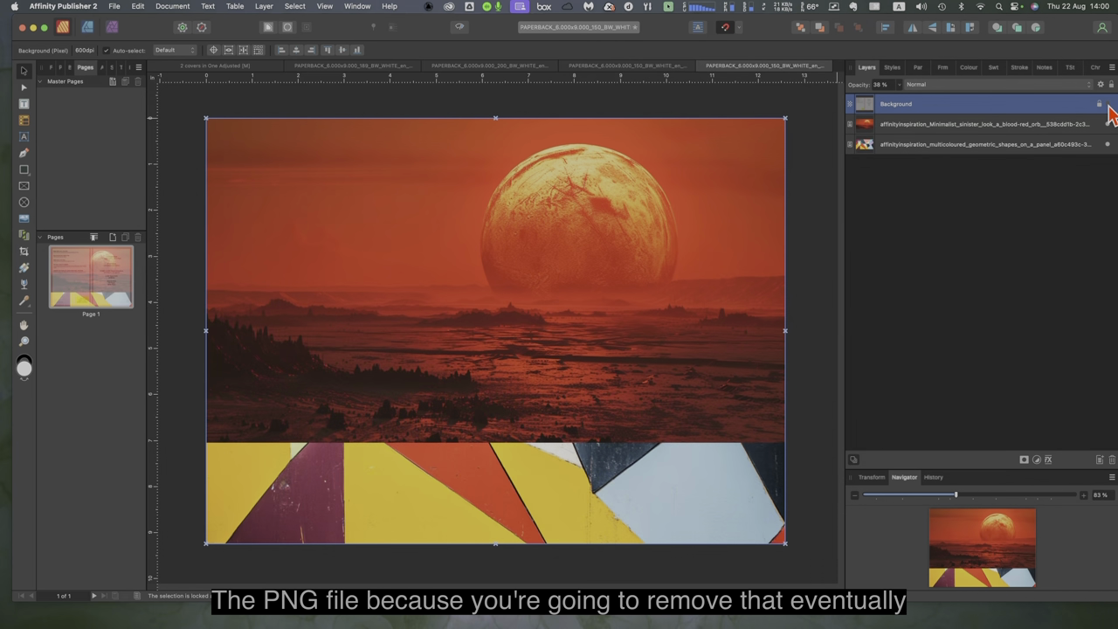
pyautogui.click(1106, 105)
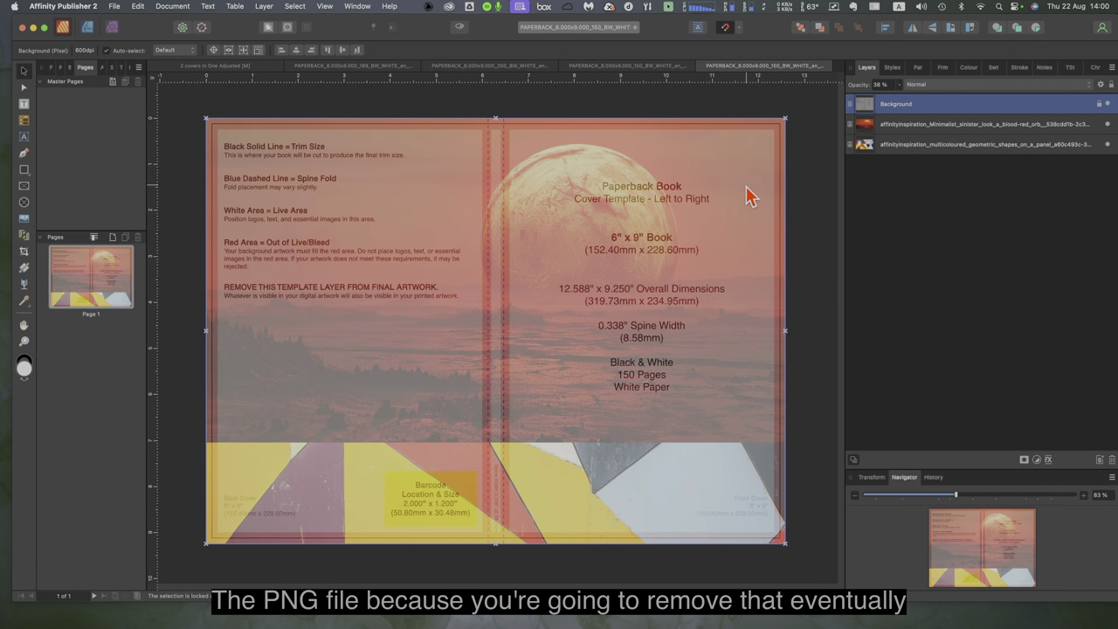
pyautogui.click(23, 106)
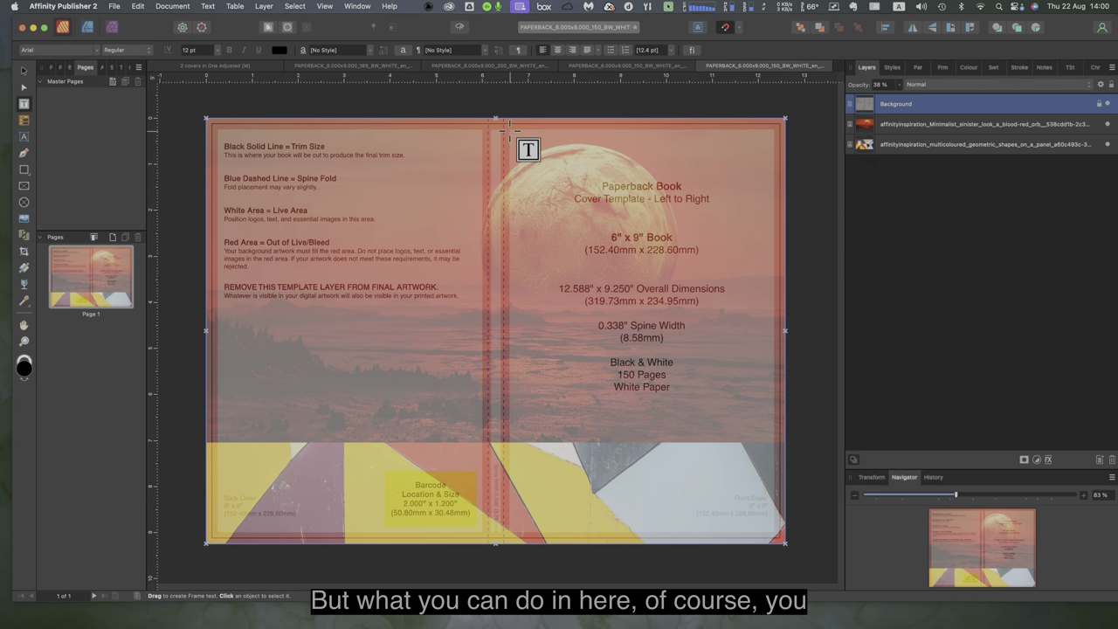
pyautogui.moveTo(510, 131); pyautogui.dragTo(773, 225)
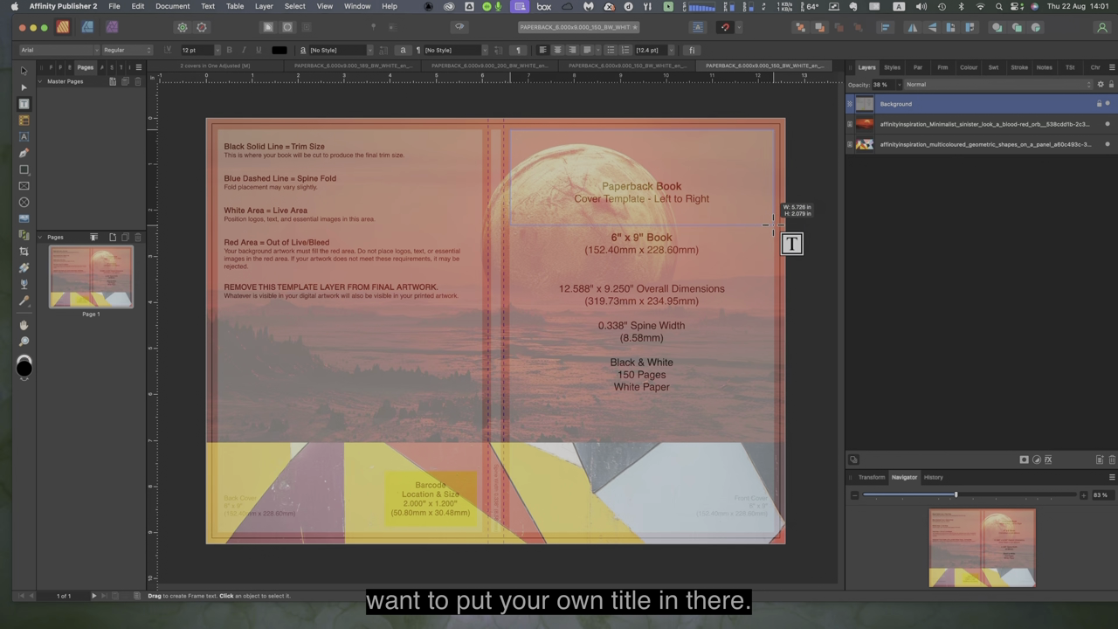
pyautogui.moveTo(773, 225); pyautogui.dragTo(773, 226)
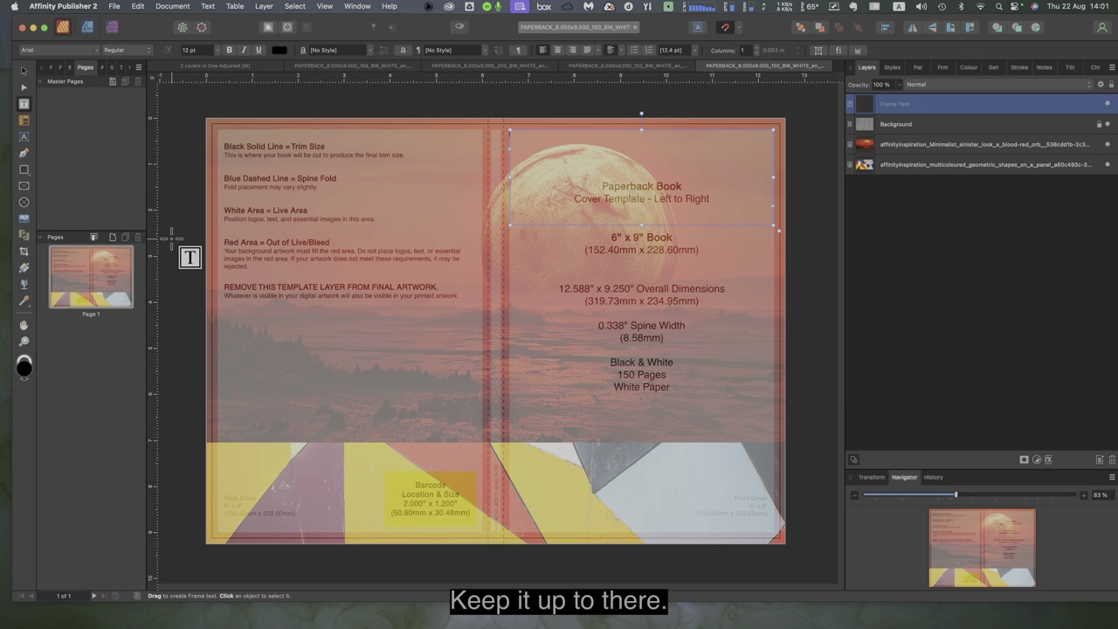
# Step: Add the artistic-text title 'This Is My Book', resize it, and centre it on the front cover
pyautogui.click(23, 138)
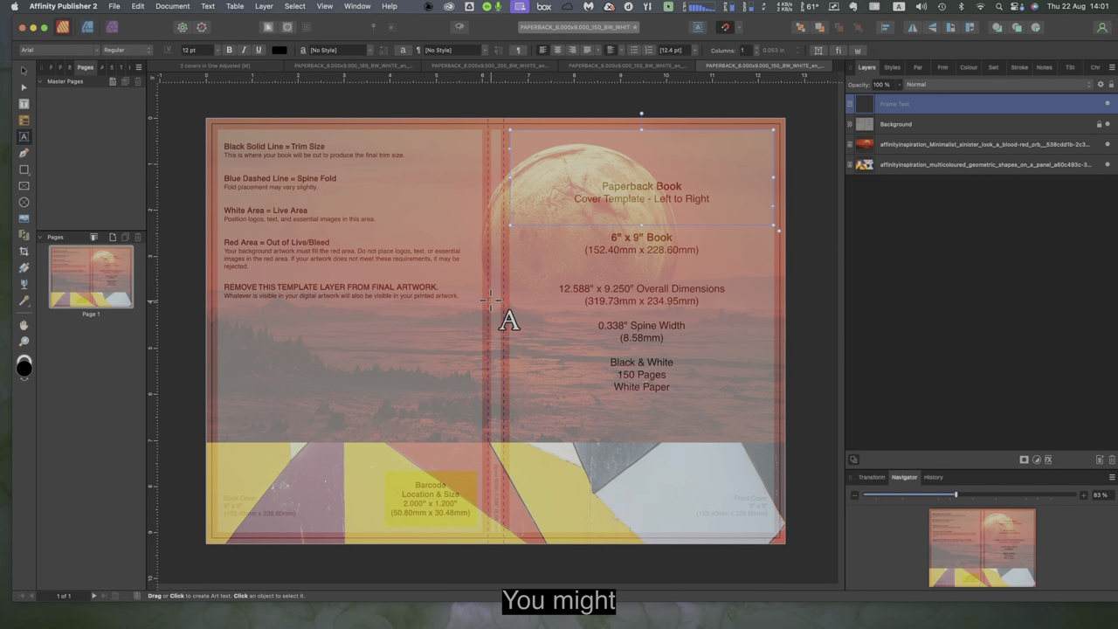
pyautogui.moveTo(547, 278); pyautogui.dragTo(669, 310)
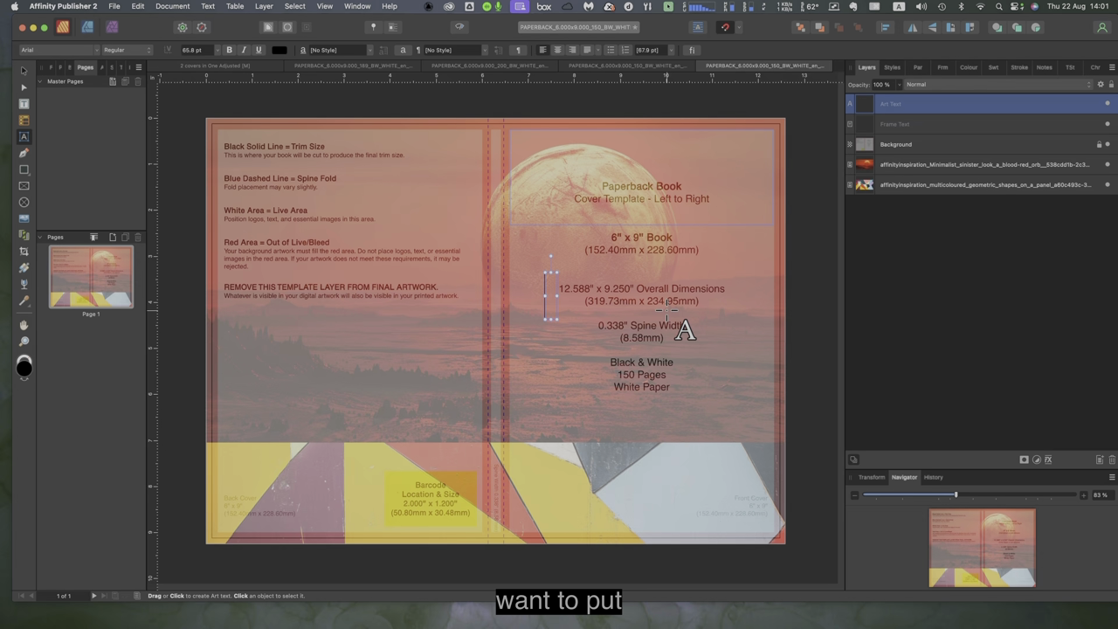
pyautogui.write('Thi')
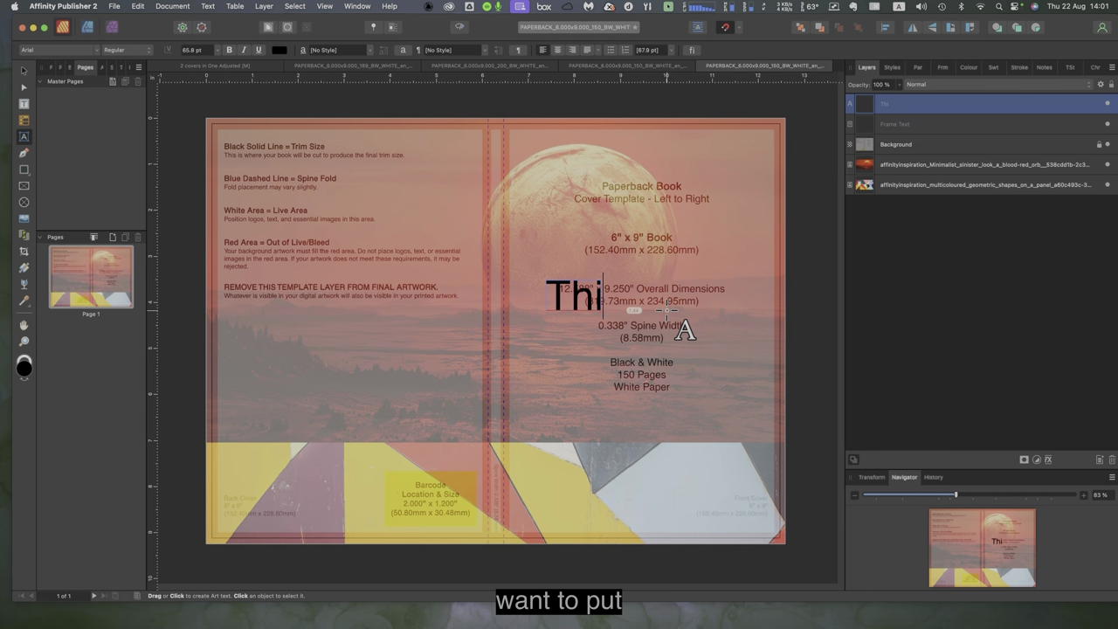
pyautogui.write('s Is My ')
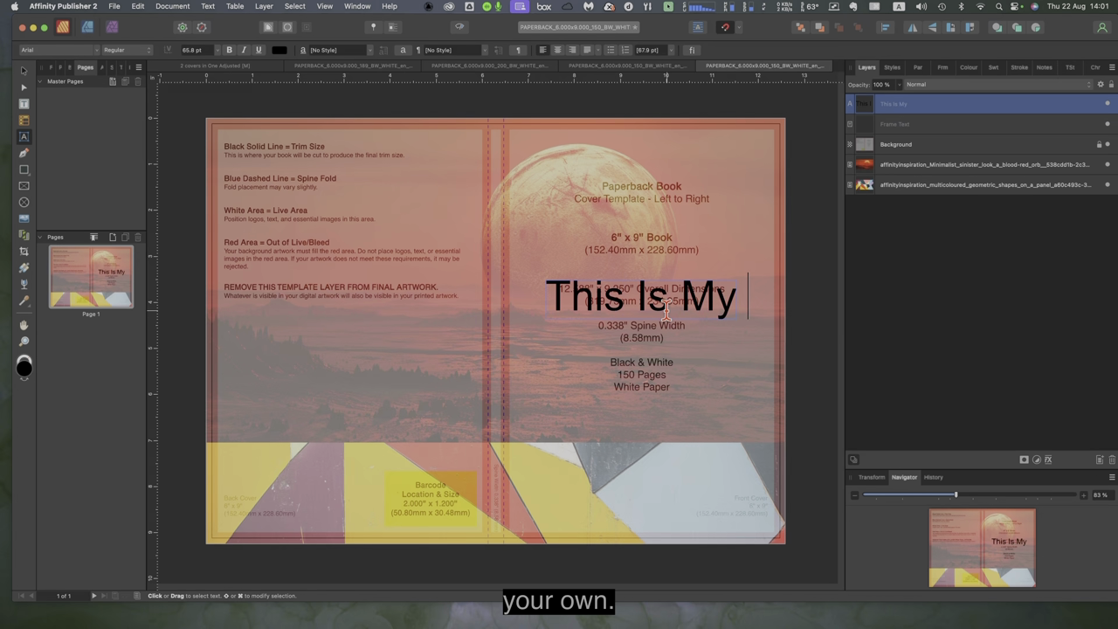
pyautogui.write('Book')
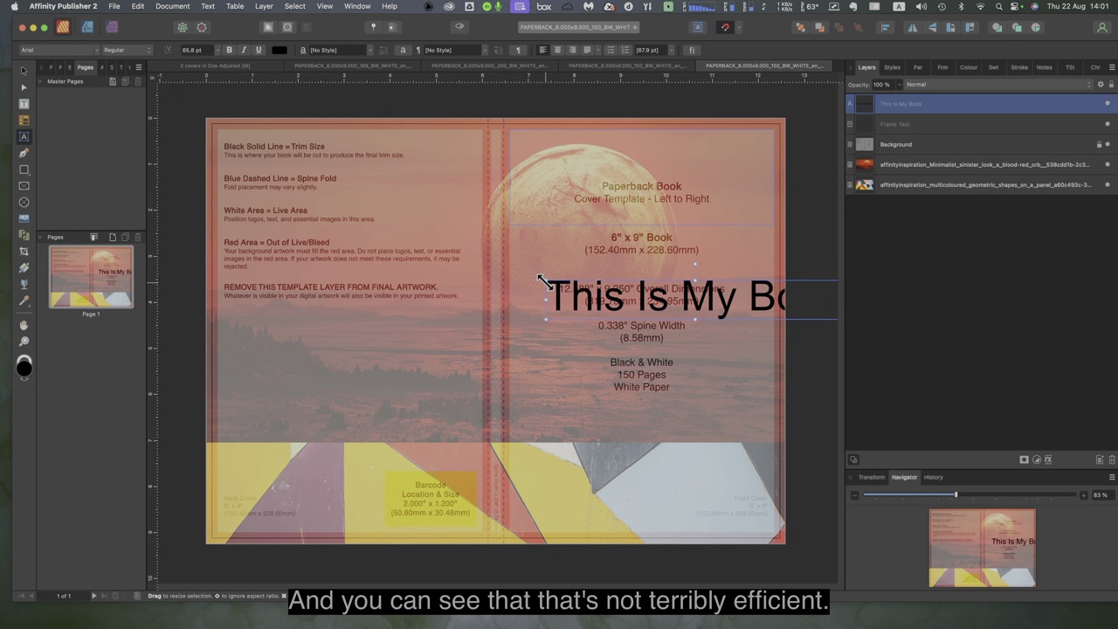
pyautogui.moveTo(544, 278); pyautogui.dragTo(627, 289)
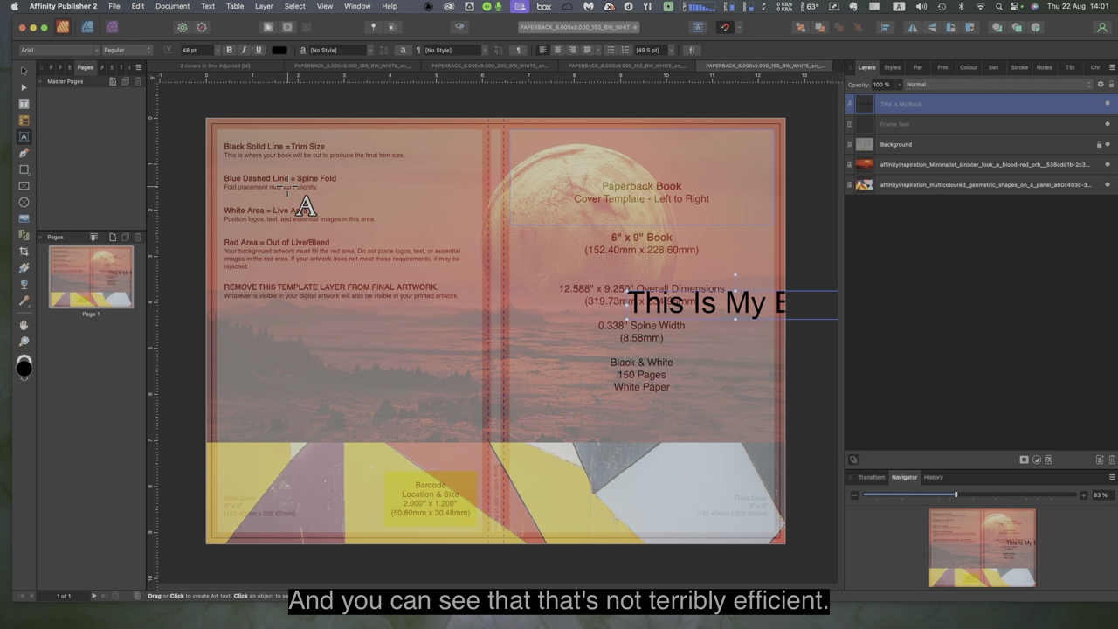
pyautogui.click(25, 70)
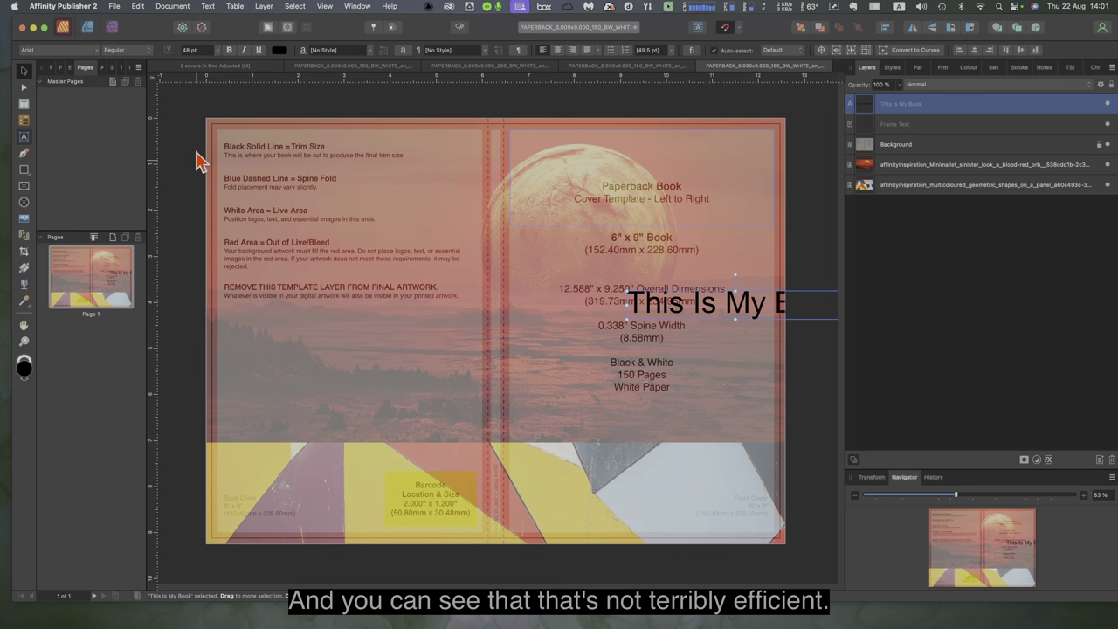
pyautogui.click(723, 313)
pyautogui.moveTo(722, 313); pyautogui.dragTo(636, 304)
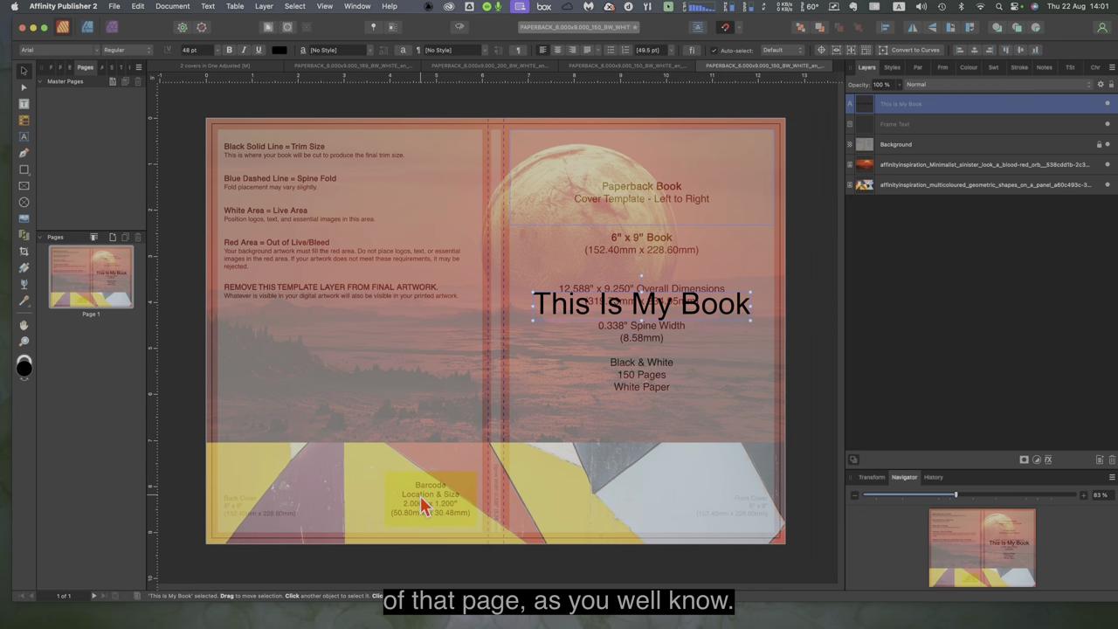
# Step: Draw a text frame over the barcode box, size it 2 x 1.2 in, and align it
pyautogui.click(24, 104)
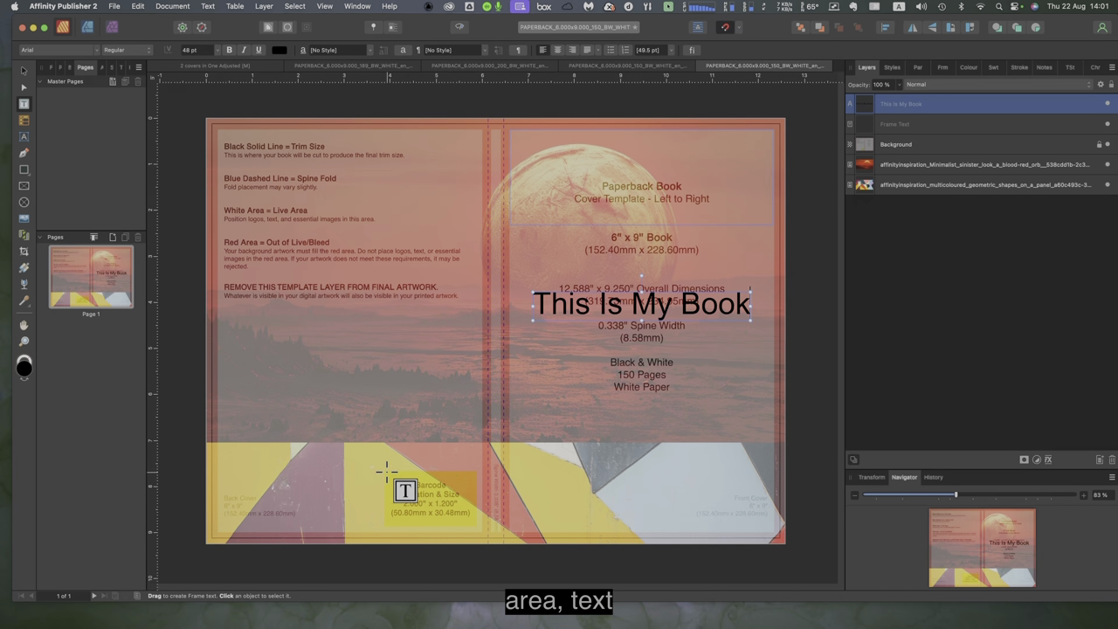
pyautogui.moveTo(387, 472); pyautogui.dragTo(476, 528)
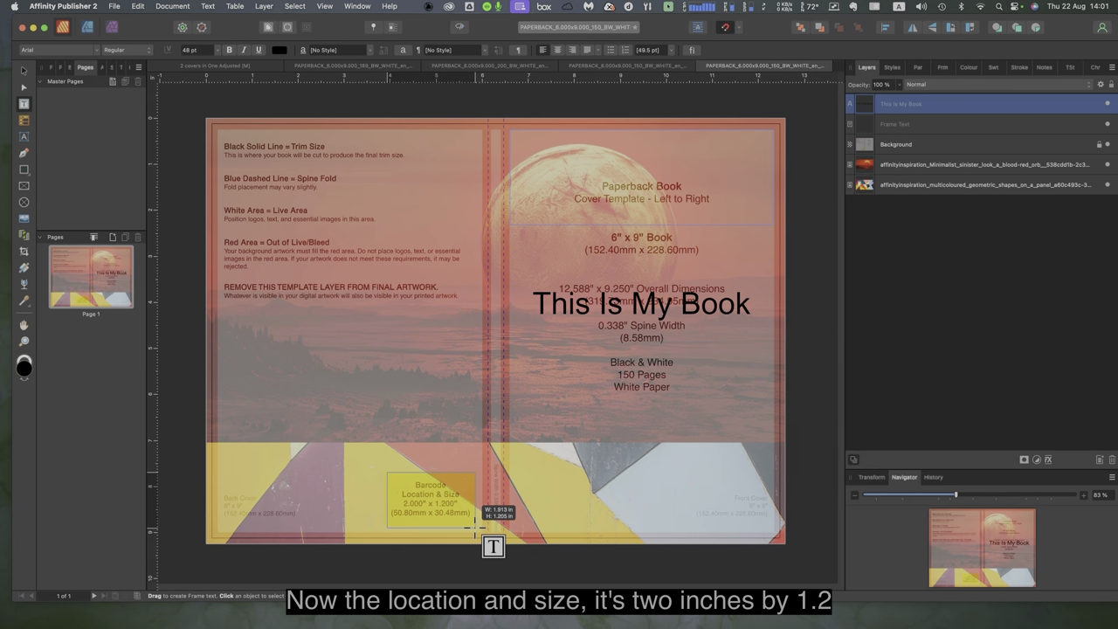
pyautogui.moveTo(476, 528); pyautogui.dragTo(476, 528)
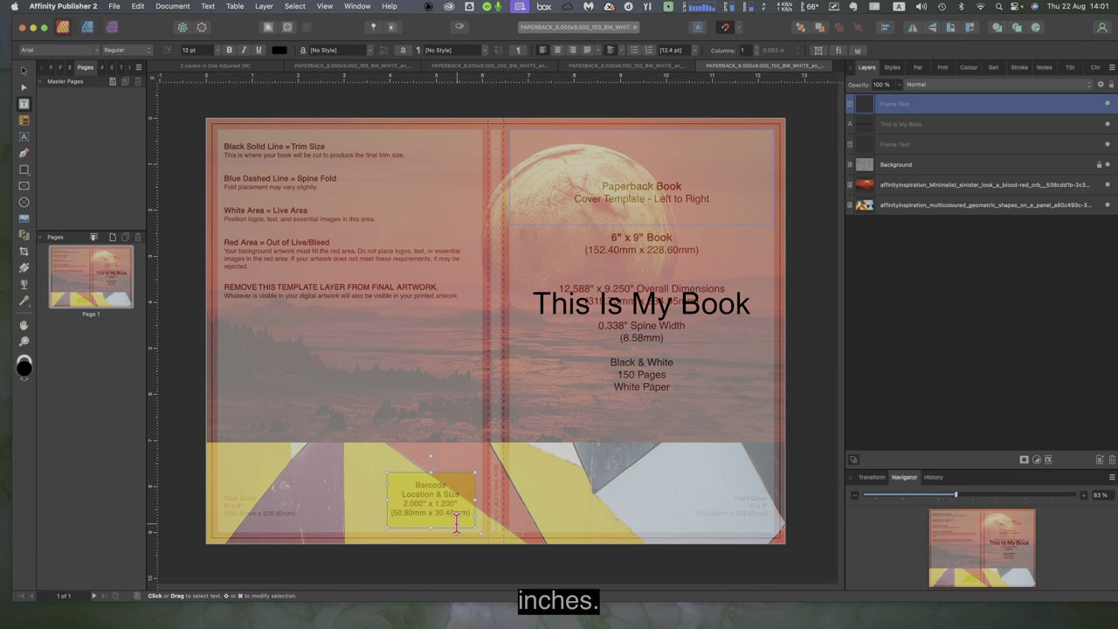
pyautogui.click(873, 478)
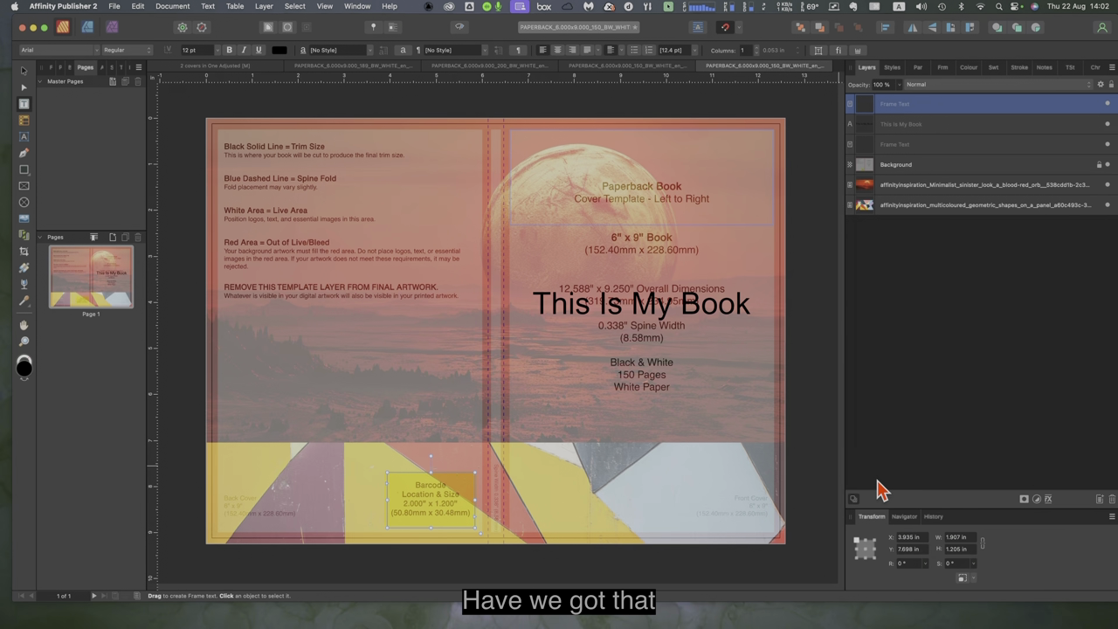
pyautogui.click(952, 537)
pyautogui.write('2')
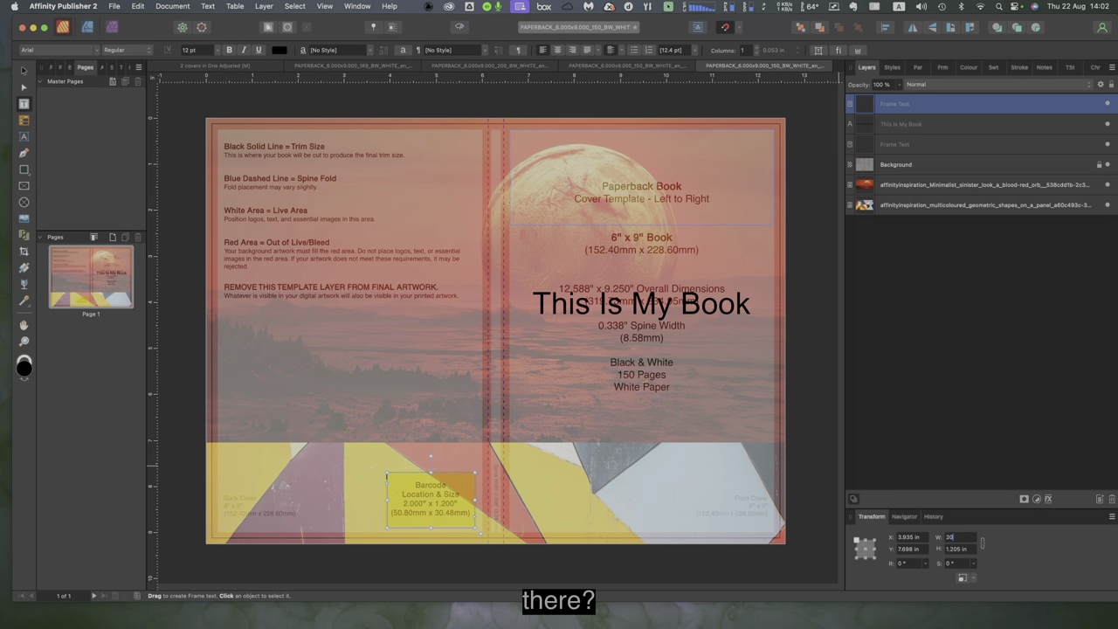
pyautogui.press('Tab')
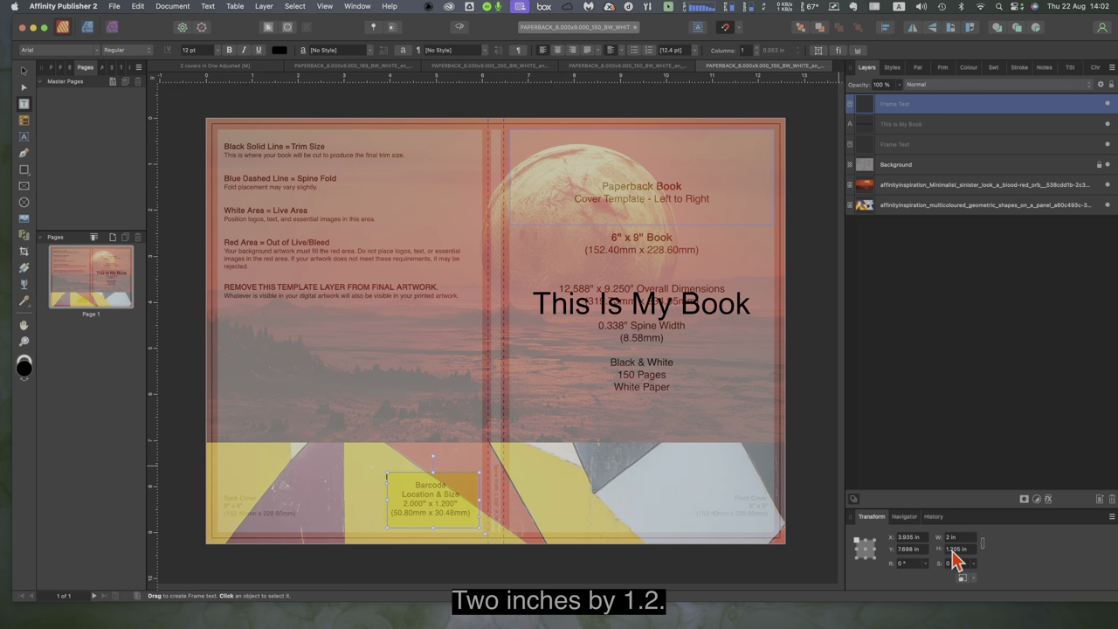
pyautogui.click(954, 550)
pyautogui.click(968, 558)
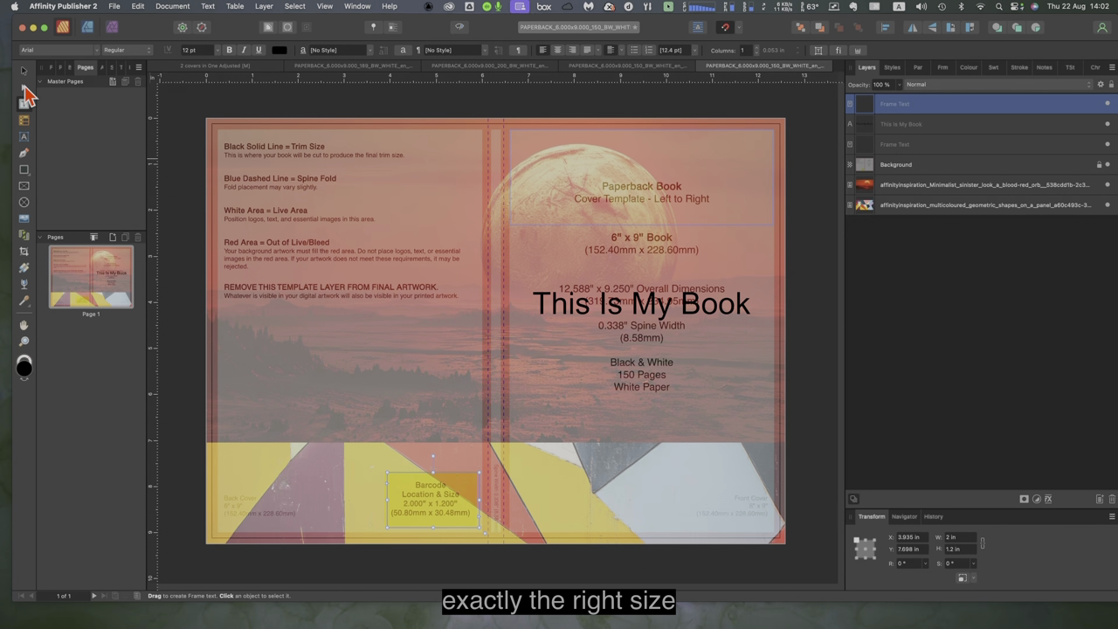
pyautogui.click(23, 72)
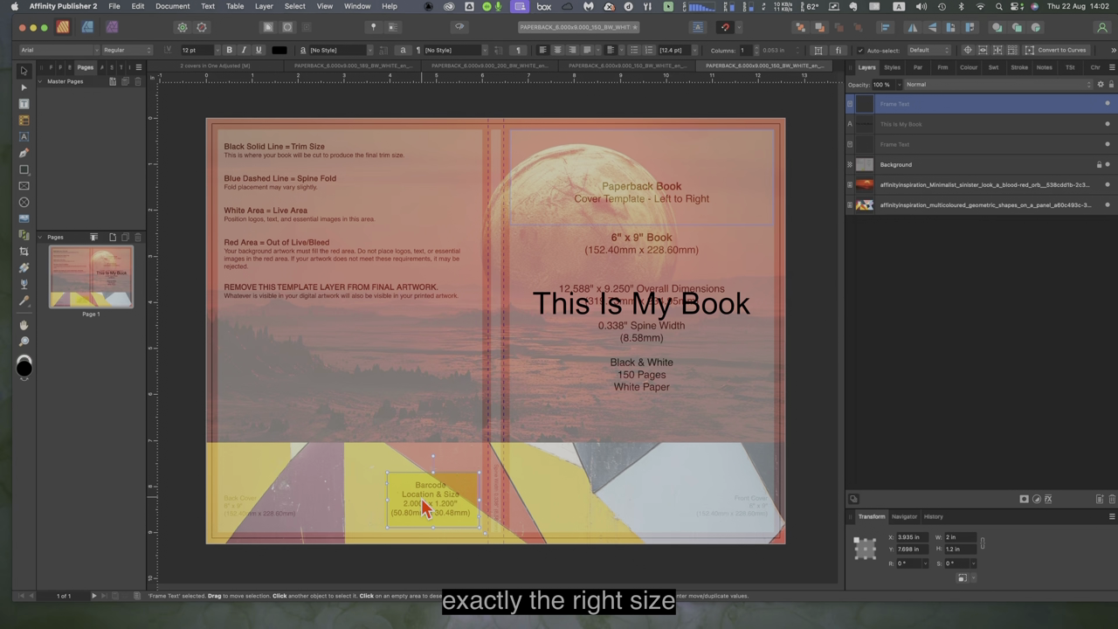
pyautogui.moveTo(434, 502); pyautogui.dragTo(433, 503)
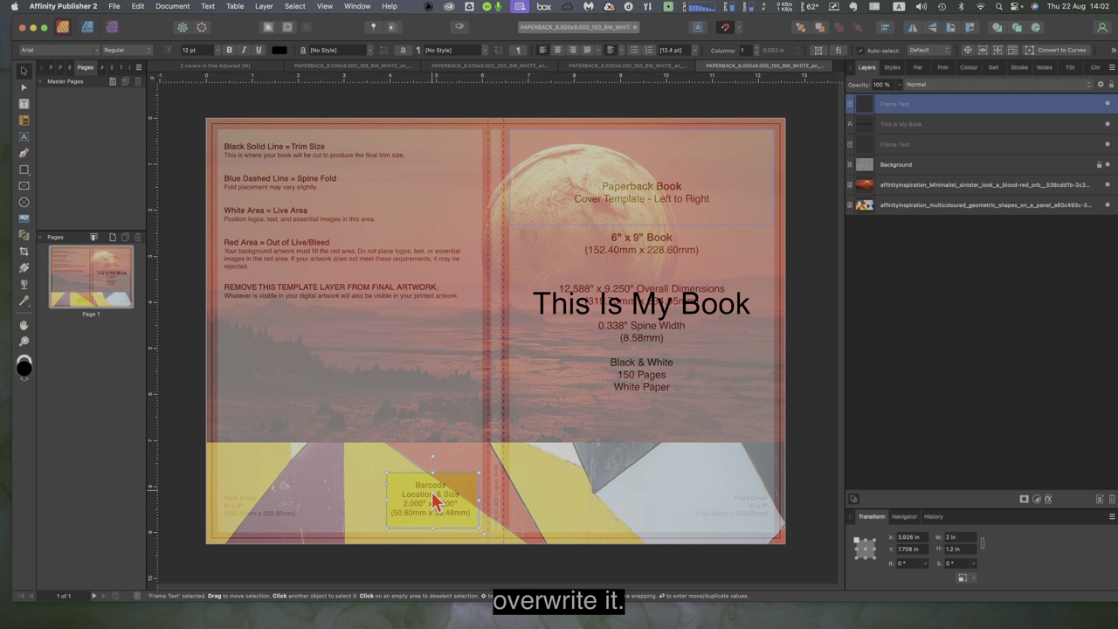
pyautogui.click(585, 174)
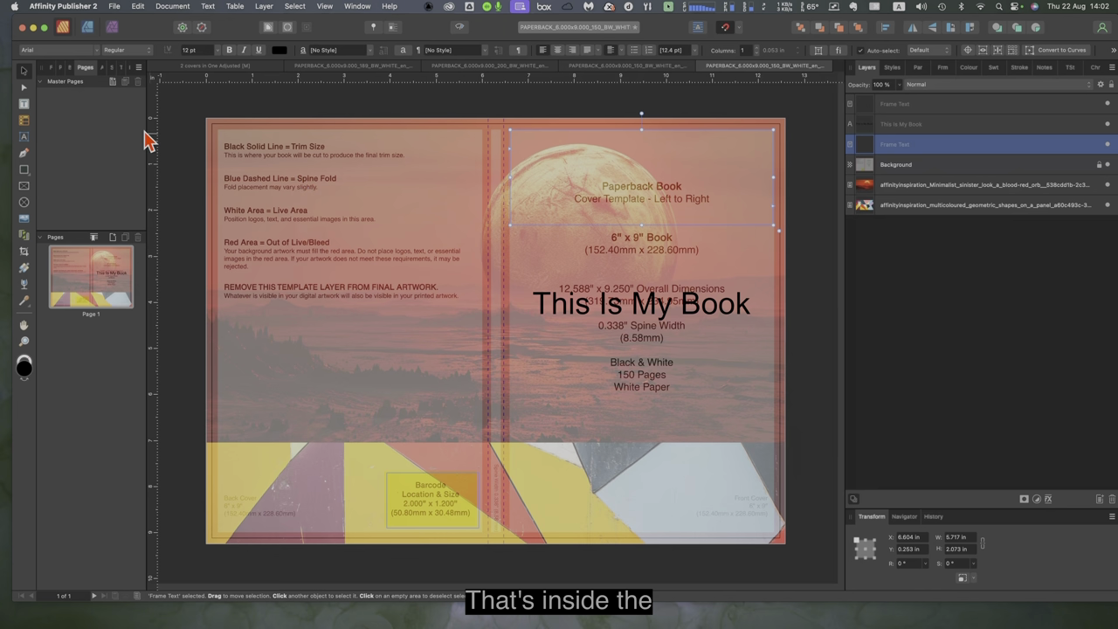
pyautogui.click(25, 104)
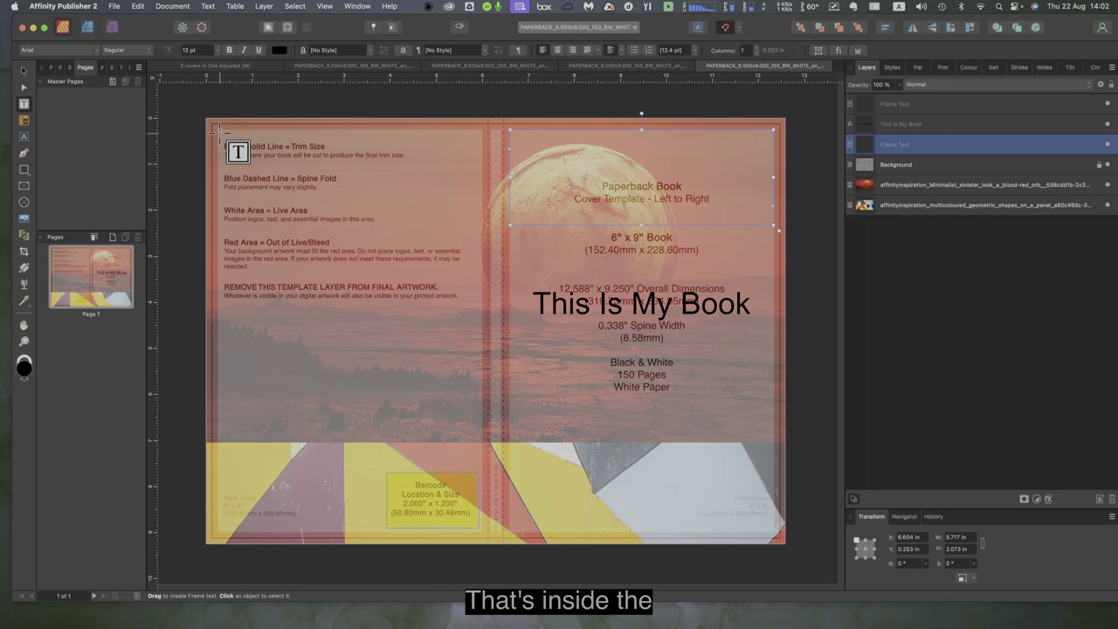
pyautogui.moveTo(218, 129); pyautogui.dragTo(480, 305)
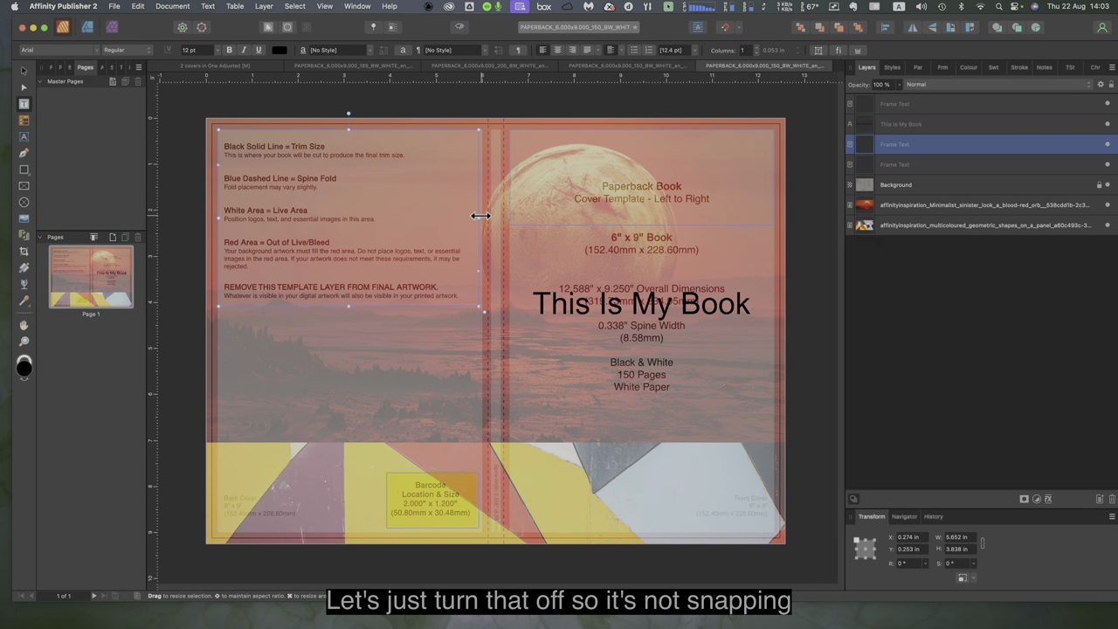
pyautogui.moveTo(480, 219); pyautogui.dragTo(481, 218)
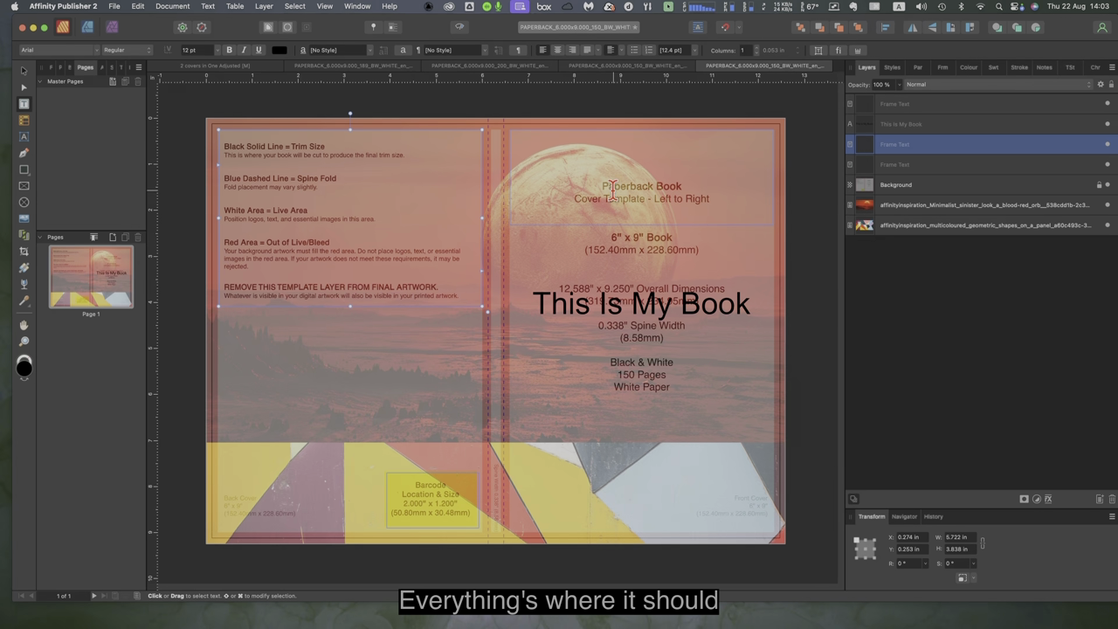
pyautogui.click(631, 303)
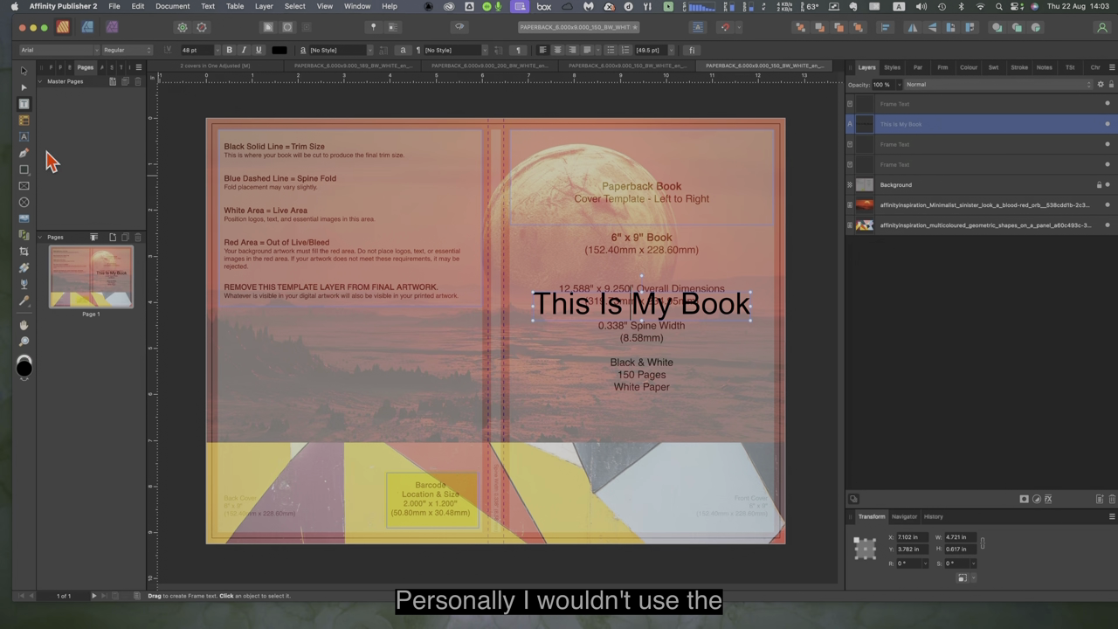
pyautogui.click(23, 137)
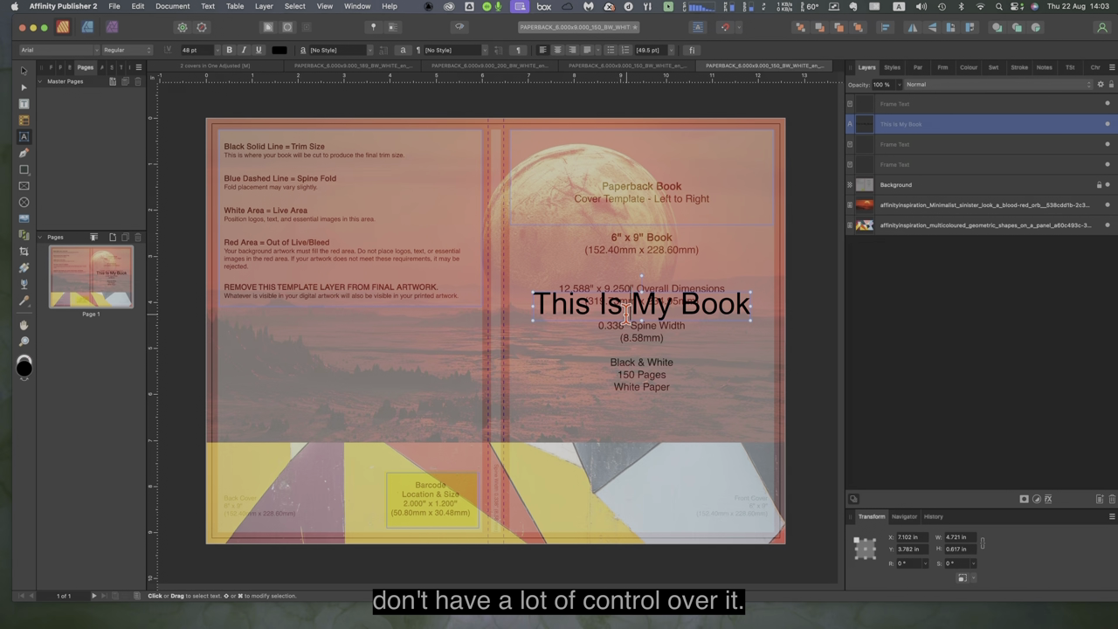
pyautogui.click(580, 164)
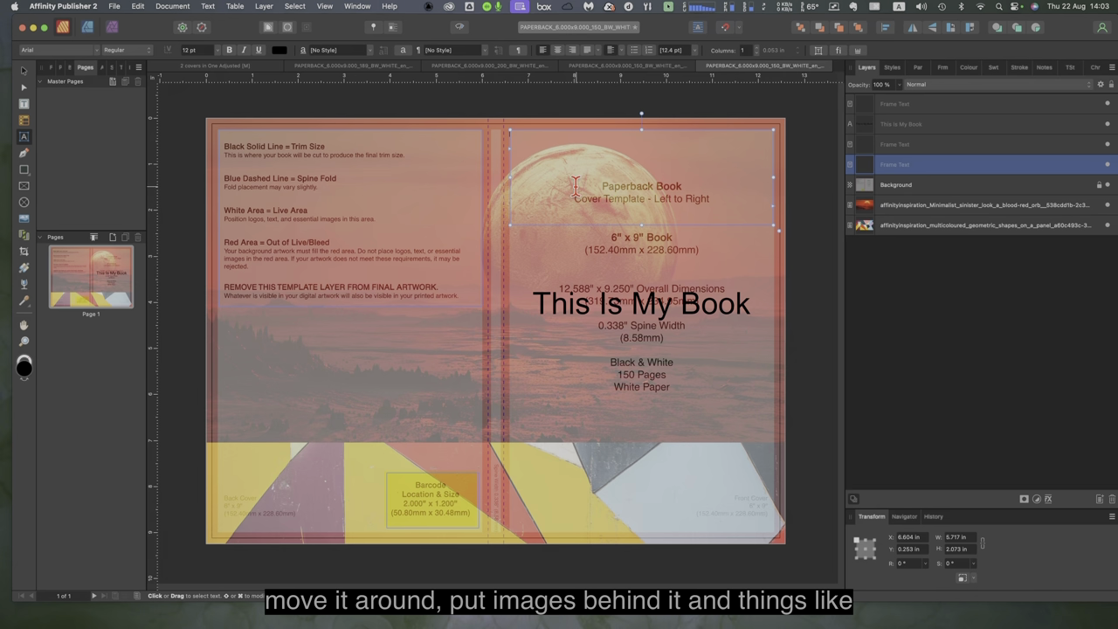
# Step: Draw a picture frame over the back cover and widen its right edge to the spine fold line
pyautogui.click(23, 188)
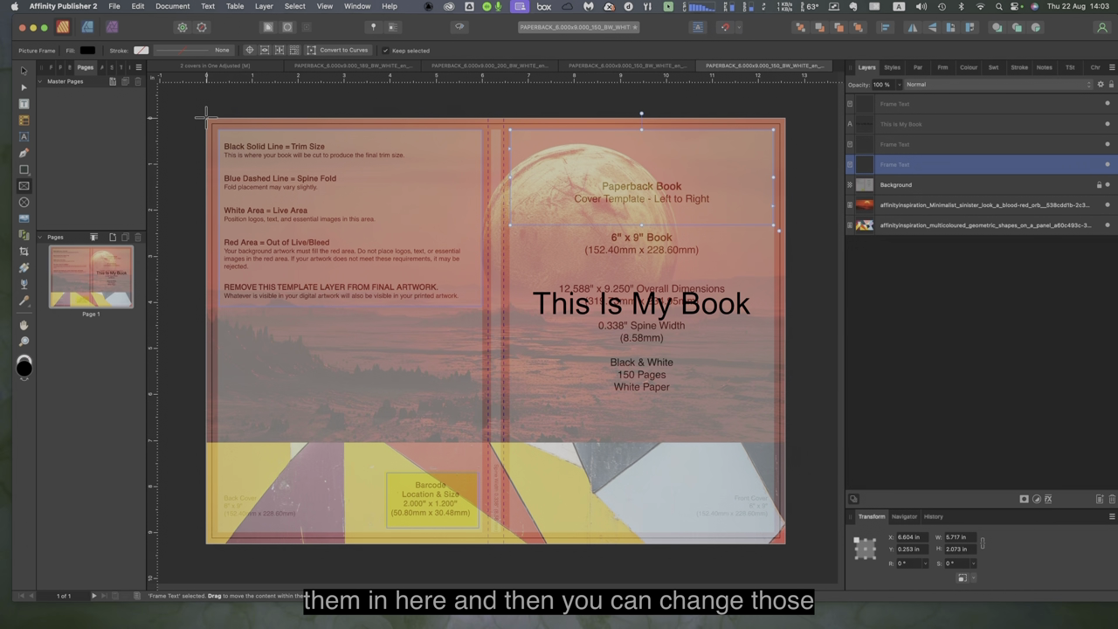
pyautogui.moveTo(206, 119); pyautogui.dragTo(485, 544)
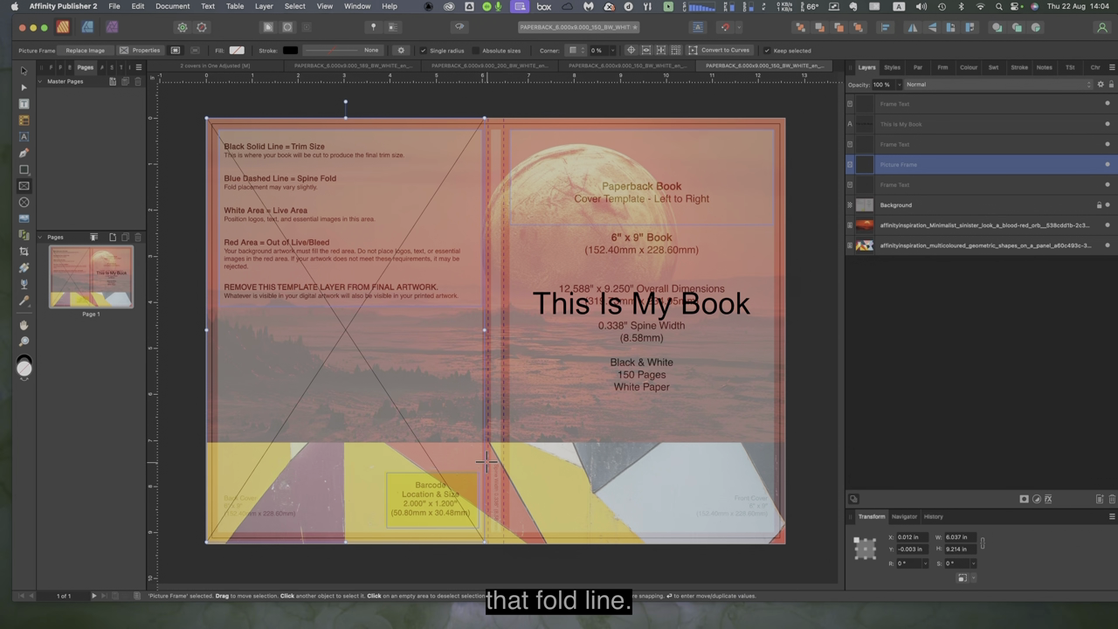
pyautogui.moveTo(484, 330); pyautogui.dragTo(486, 331)
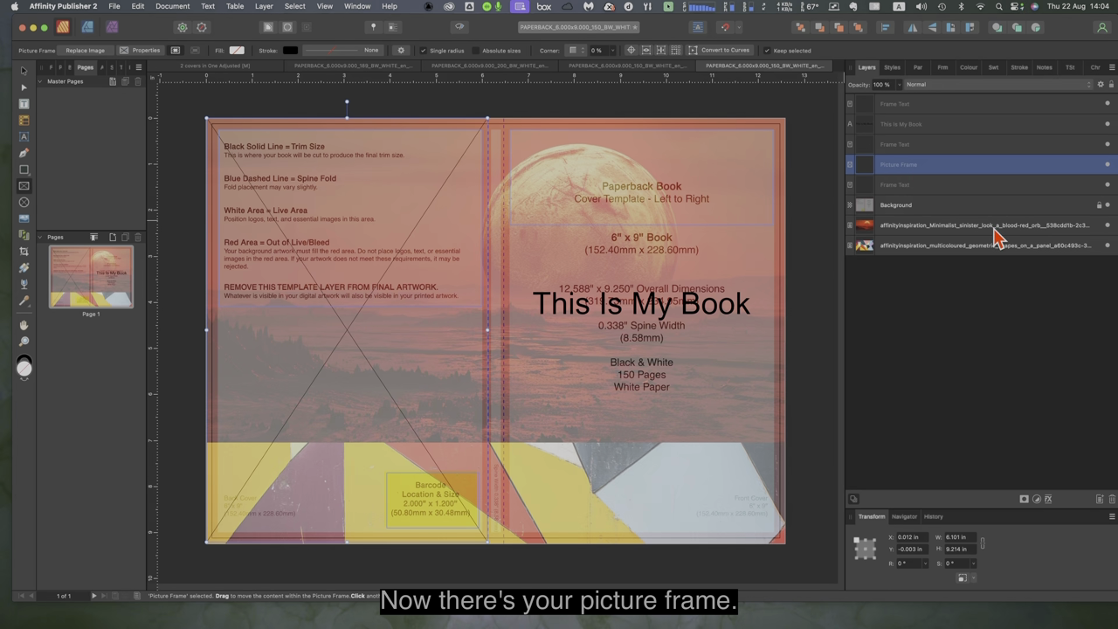
# Step: Hide the red planet and geometric shapes images, then copy the red planet image
pyautogui.click(1065, 230)
pyautogui.click(1107, 225)
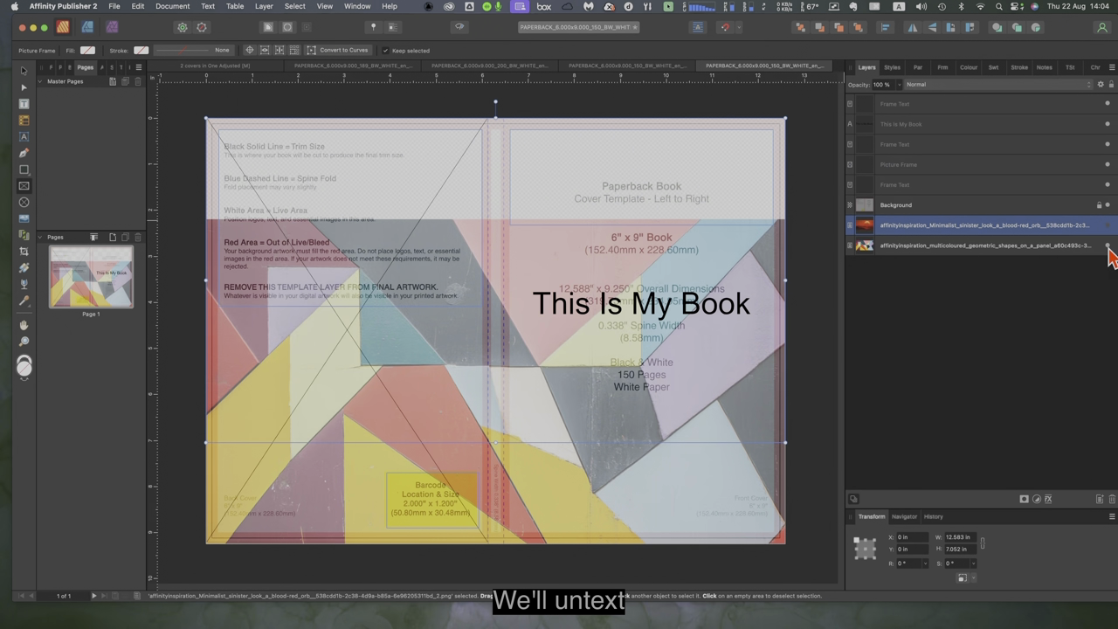
pyautogui.click(1106, 246)
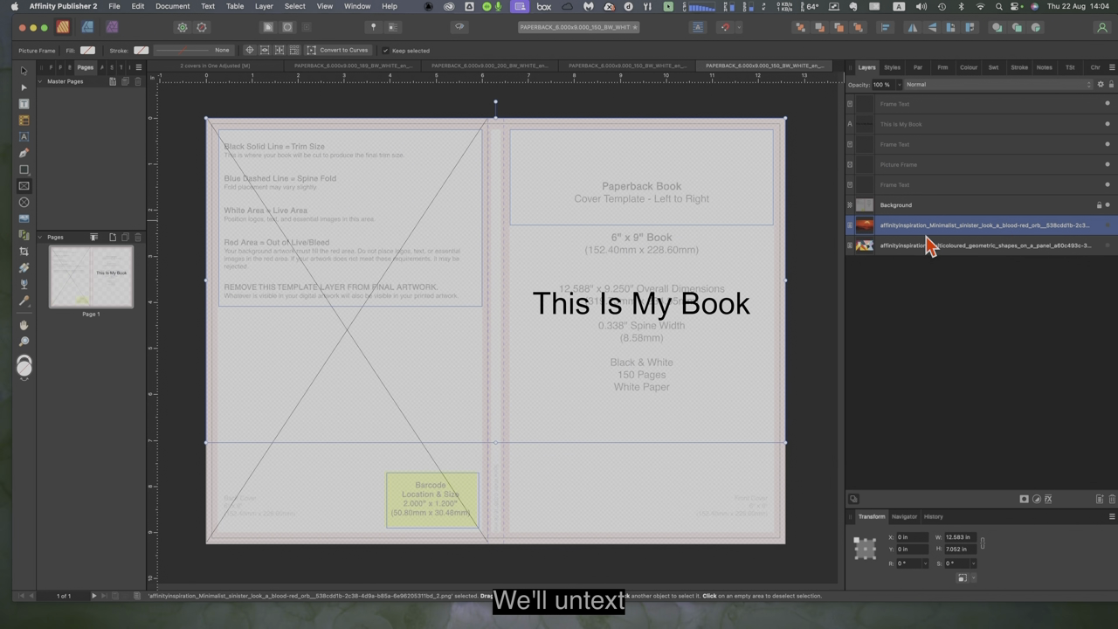
pyautogui.click(137, 6)
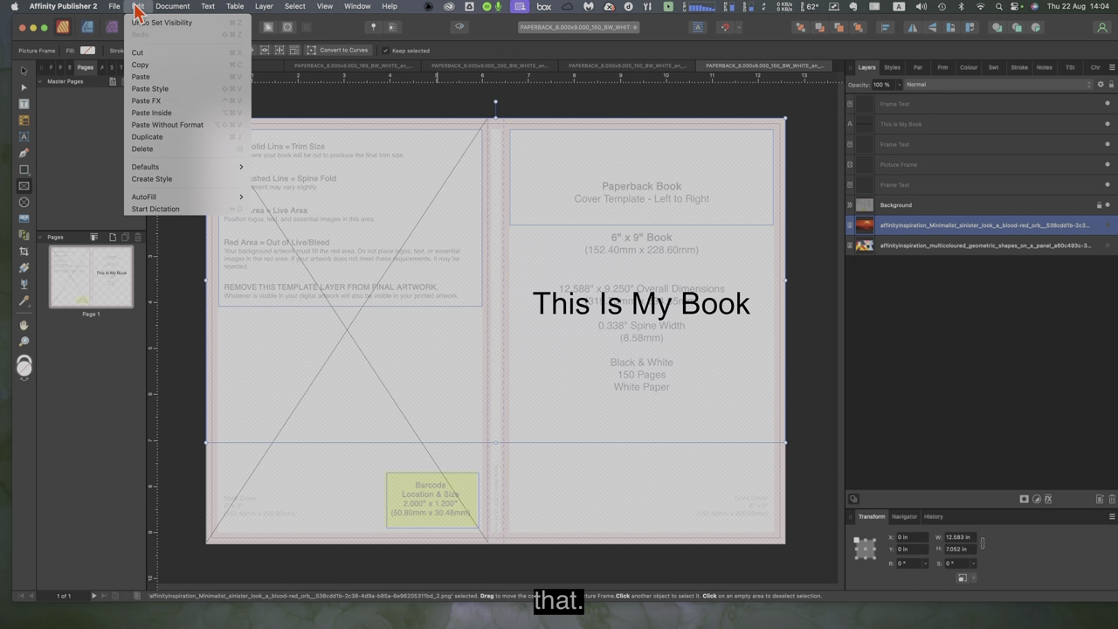
pyautogui.click(144, 63)
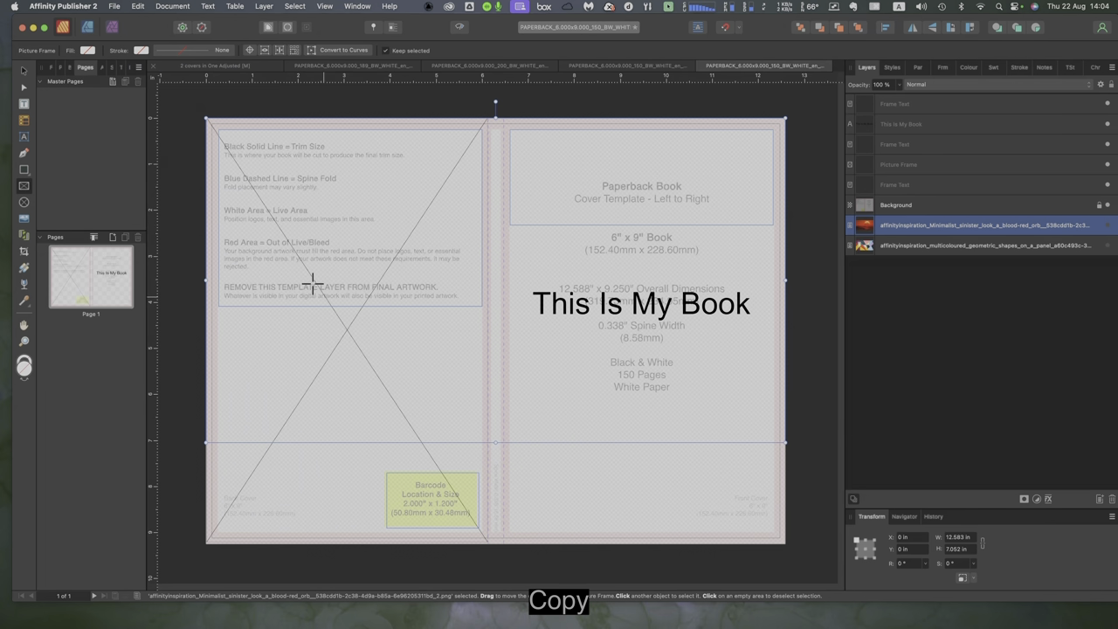
# Step: Paste the red planet image onto the back-cover picture frame
pyautogui.click(23, 69)
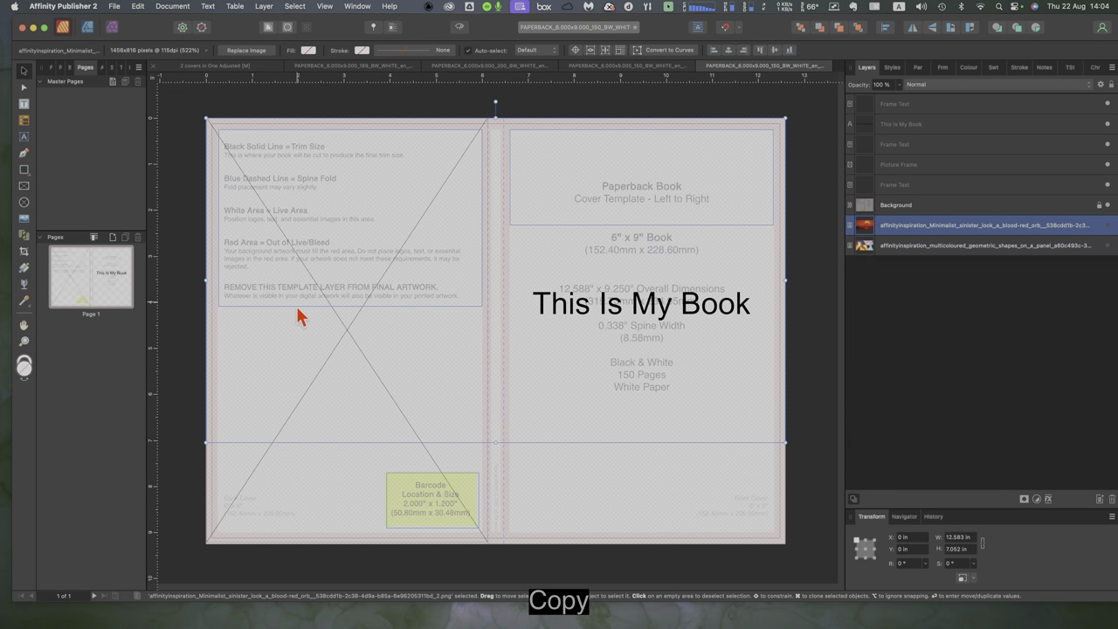
pyautogui.click(347, 339)
pyautogui.rightClick(346, 338)
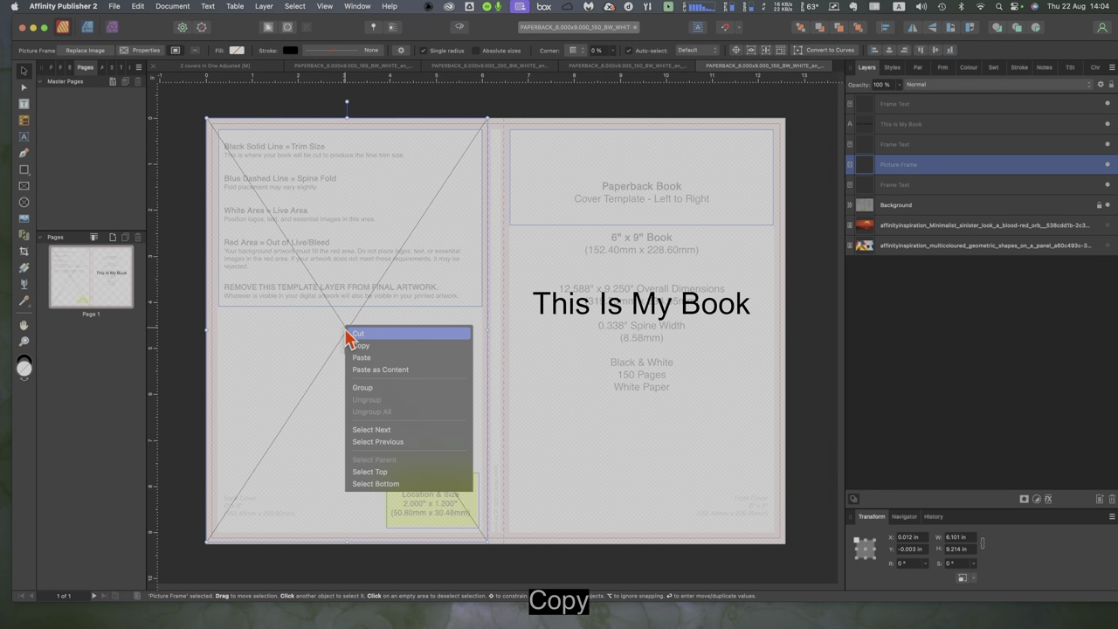
pyautogui.click(360, 358)
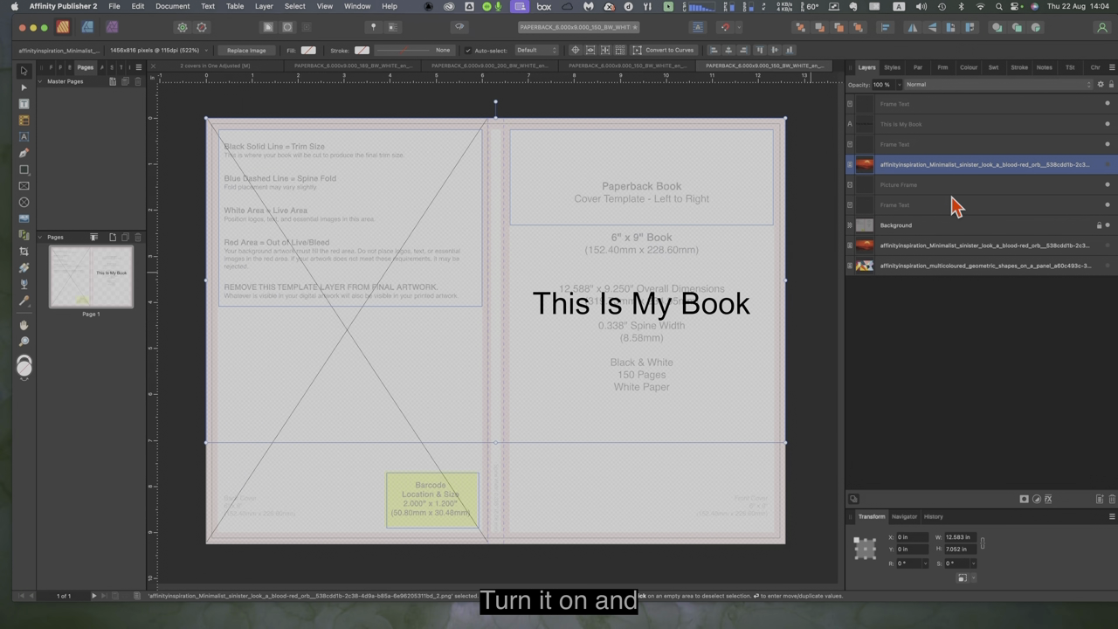
# Step: Nest the pasted planet image inside the picture frame and make it visible
pyautogui.moveTo(956, 166); pyautogui.dragTo(964, 194)
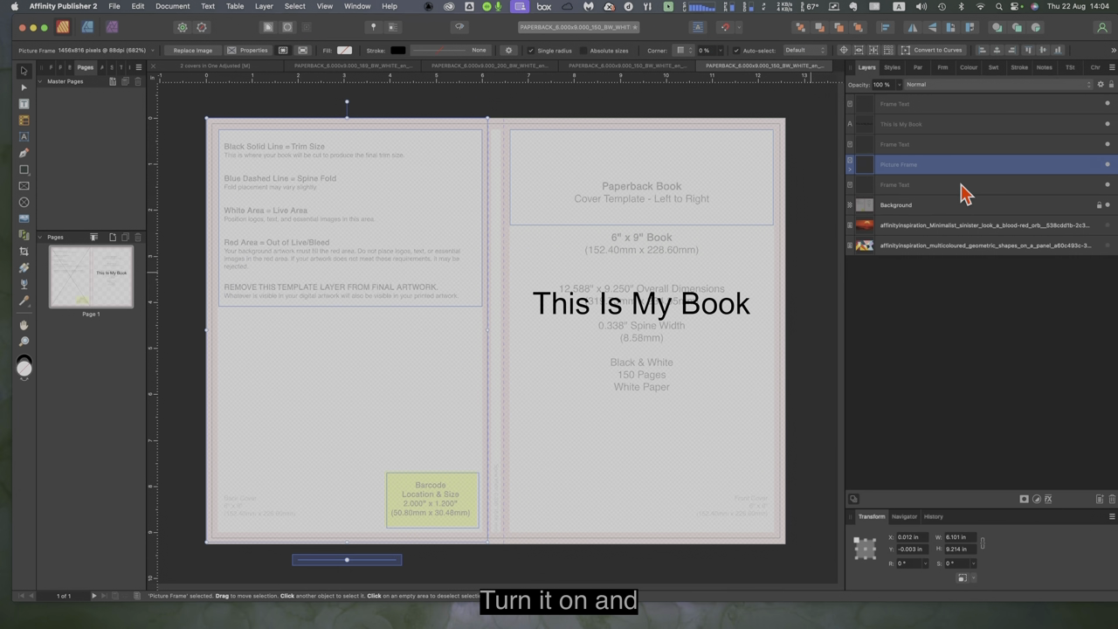
pyautogui.click(850, 167)
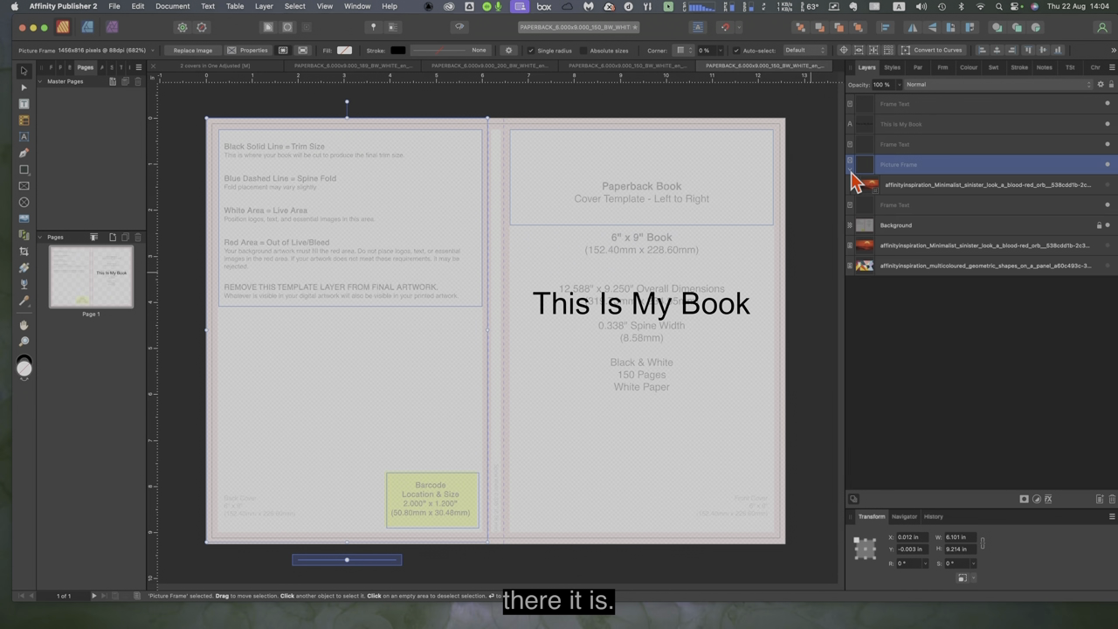
pyautogui.click(1106, 185)
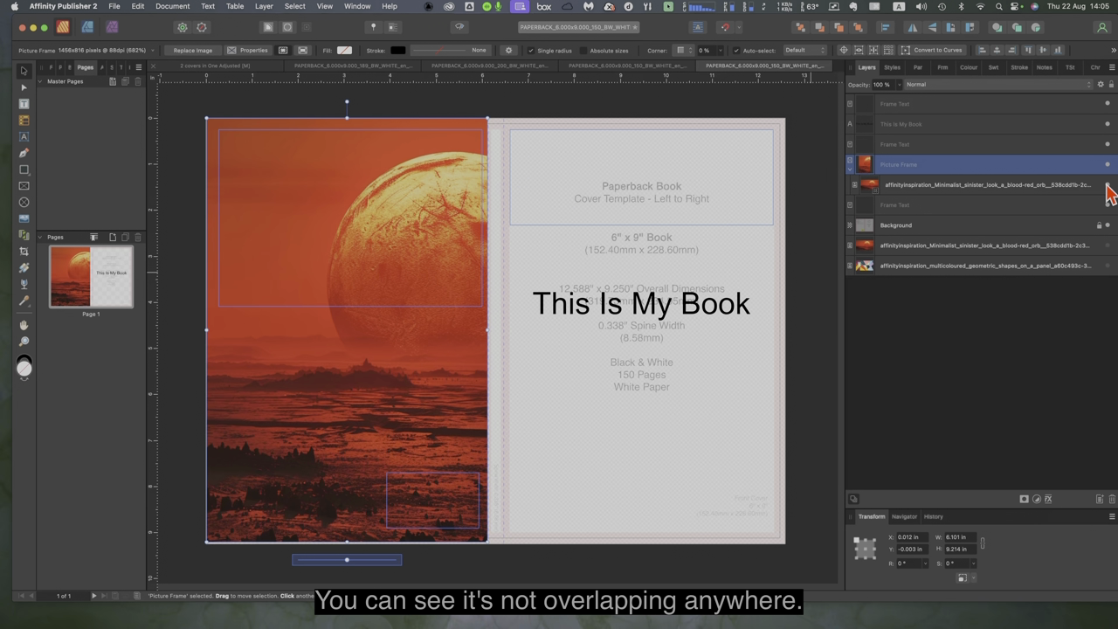
pyautogui.click(952, 269)
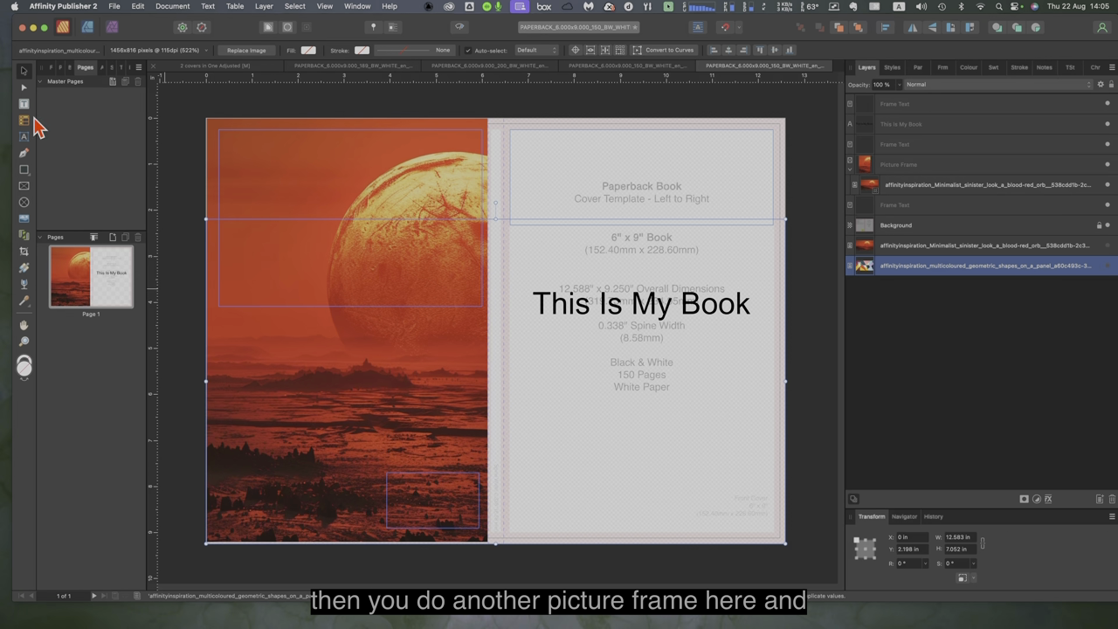
# Step: Draw a frame across the back cover's bottom and extend the planet frame's bottom and left edges
pyautogui.click(24, 186)
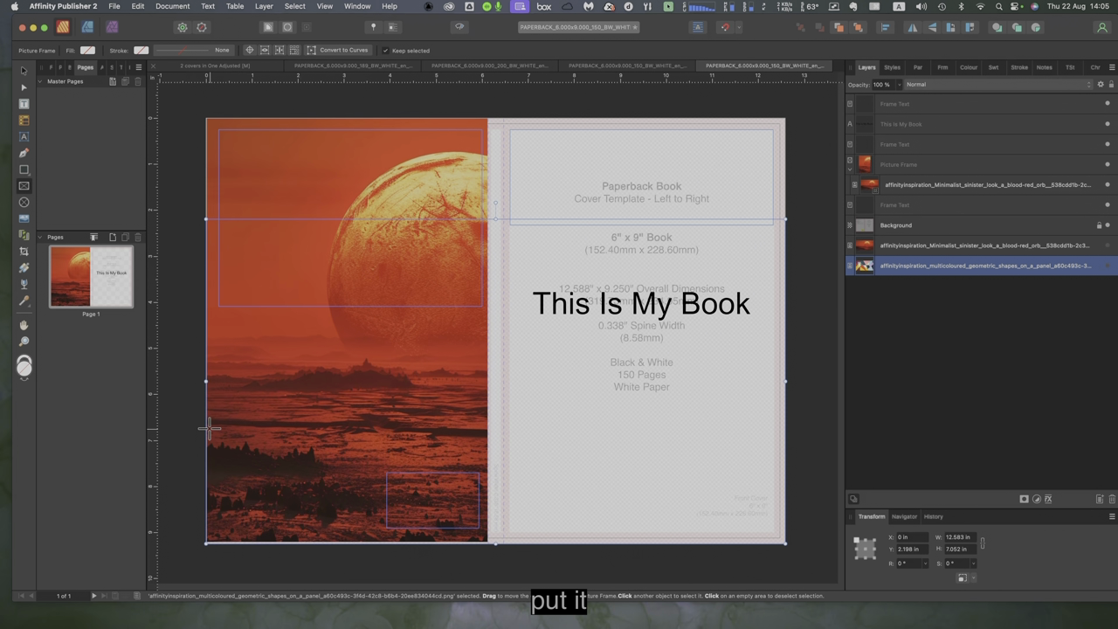
pyautogui.moveTo(210, 428); pyautogui.dragTo(486, 531)
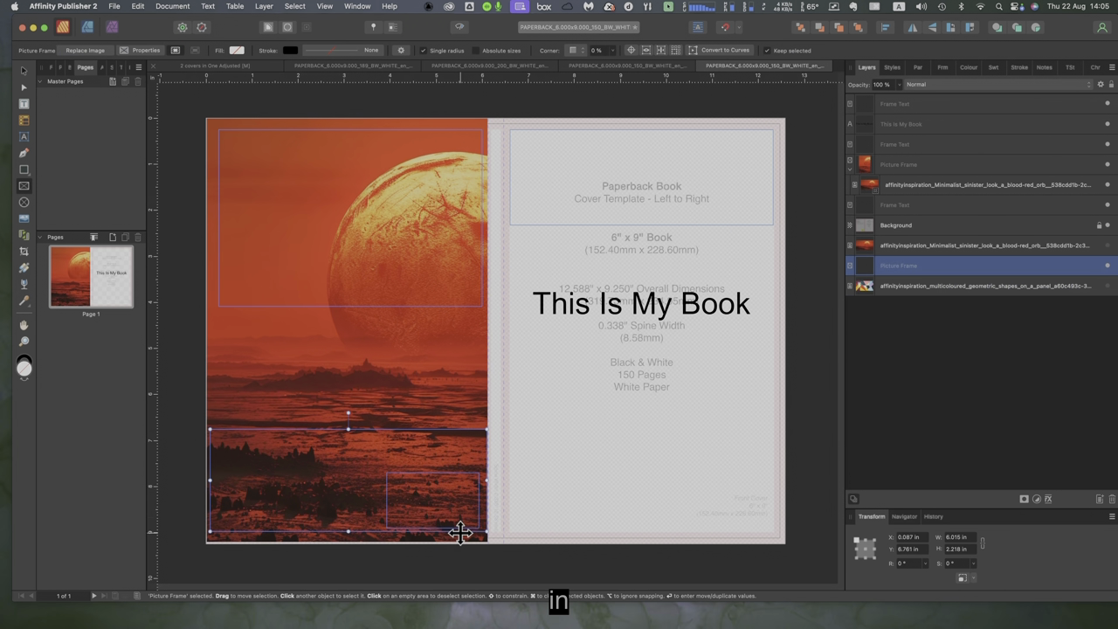
pyautogui.click(329, 535)
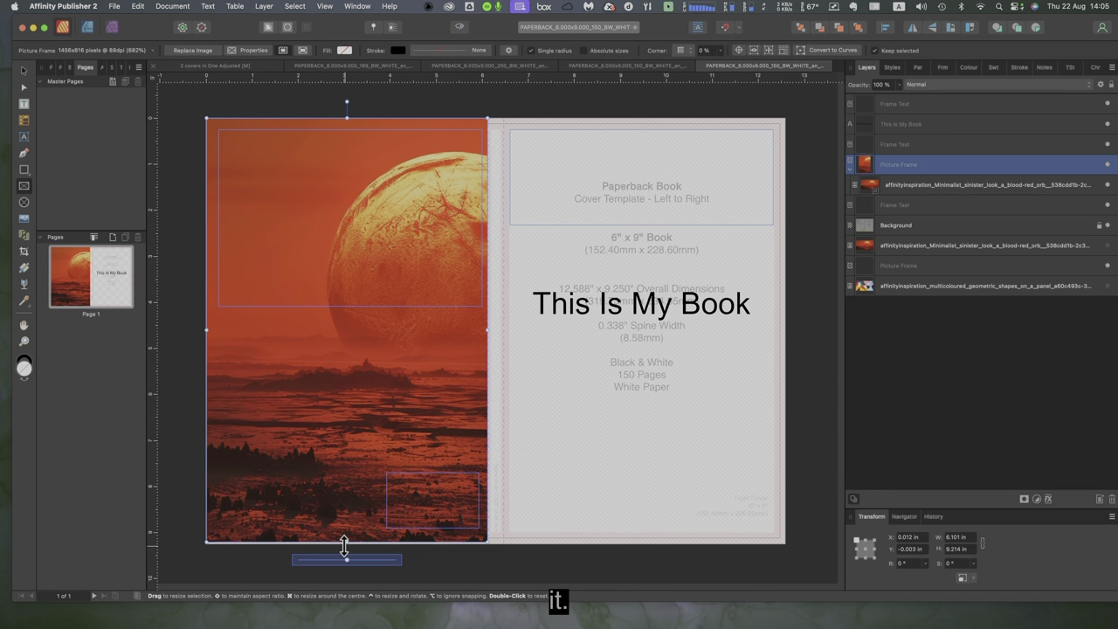
pyautogui.moveTo(346, 547); pyautogui.dragTo(345, 548)
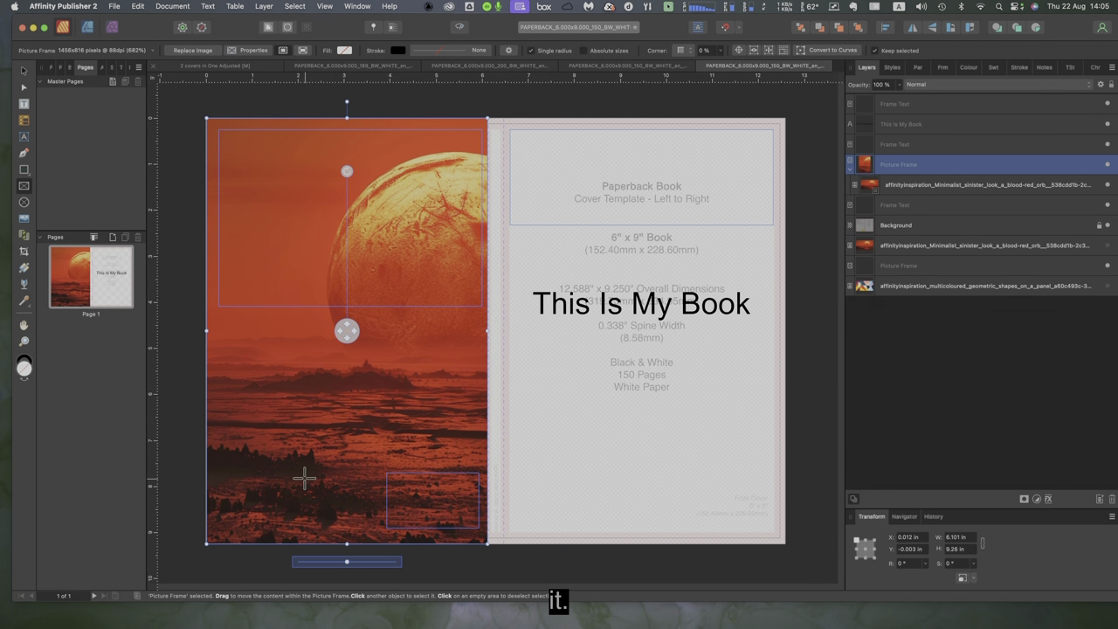
pyautogui.moveTo(203, 329); pyautogui.dragTo(202, 330)
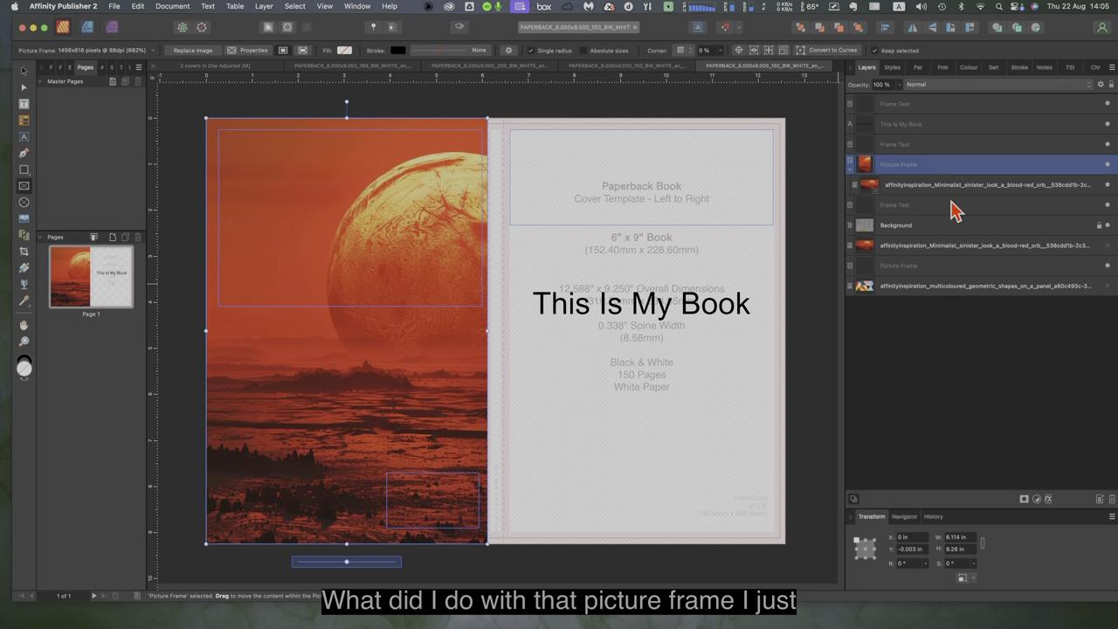
# Step: Stretch the bottom frame left and down to the bleed (6.083 x 2.481 in) and show the geometric image
pyautogui.click(942, 265)
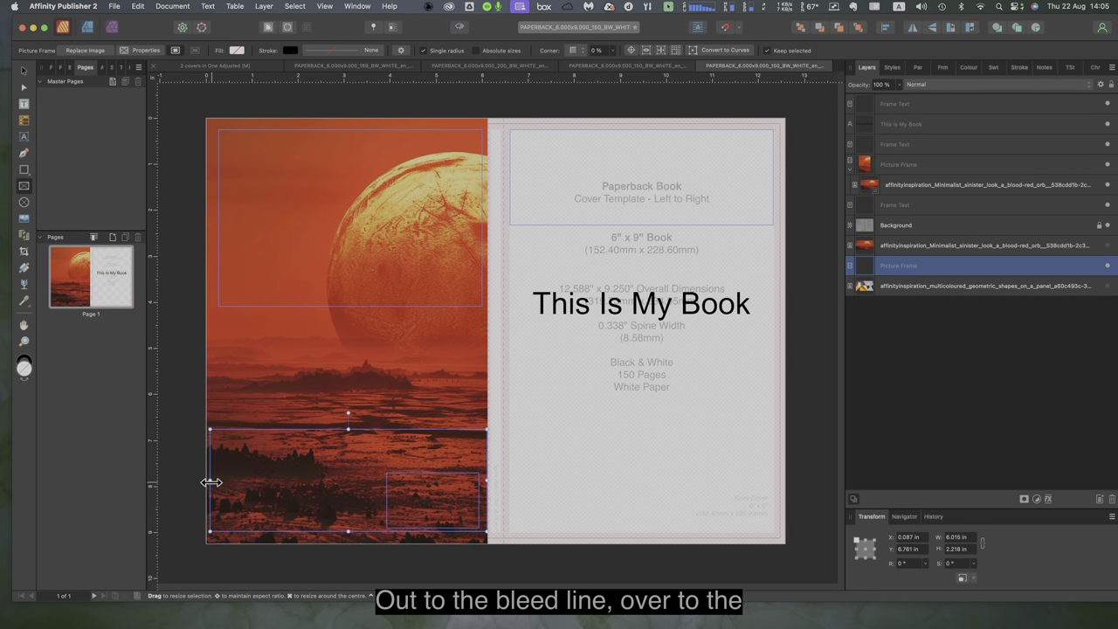
pyautogui.moveTo(208, 480); pyautogui.dragTo(205, 481)
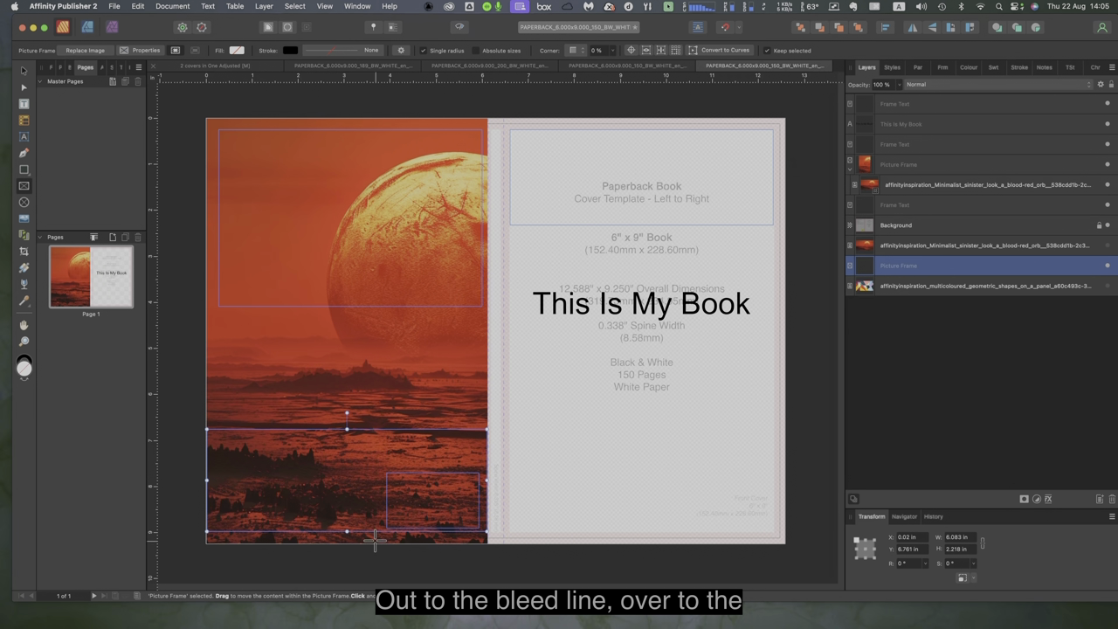
pyautogui.moveTo(346, 531); pyautogui.dragTo(345, 544)
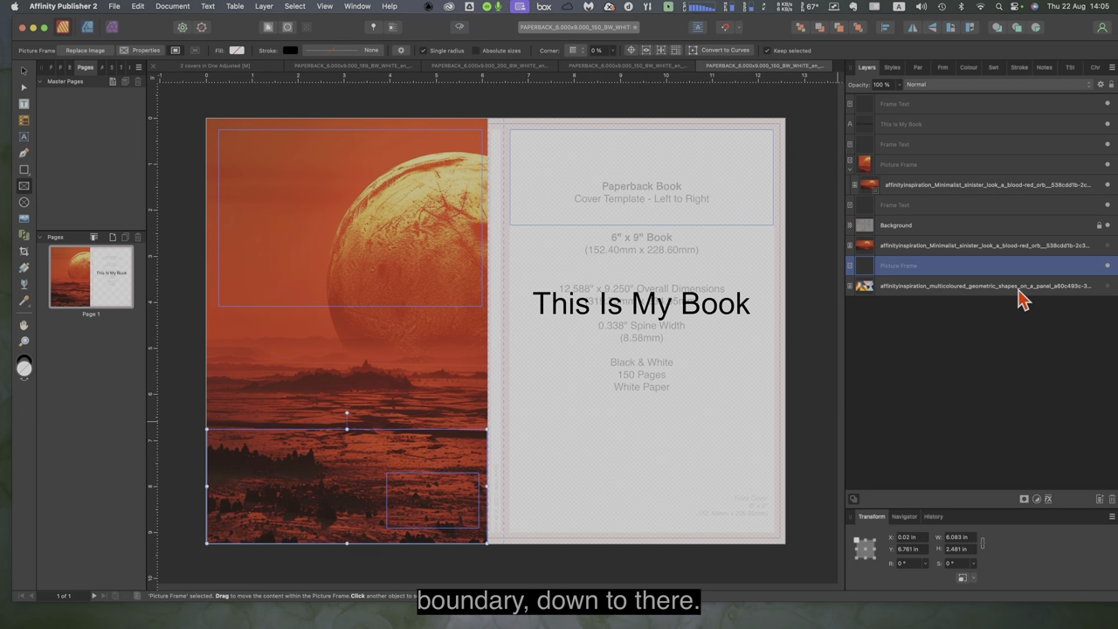
pyautogui.click(1107, 286)
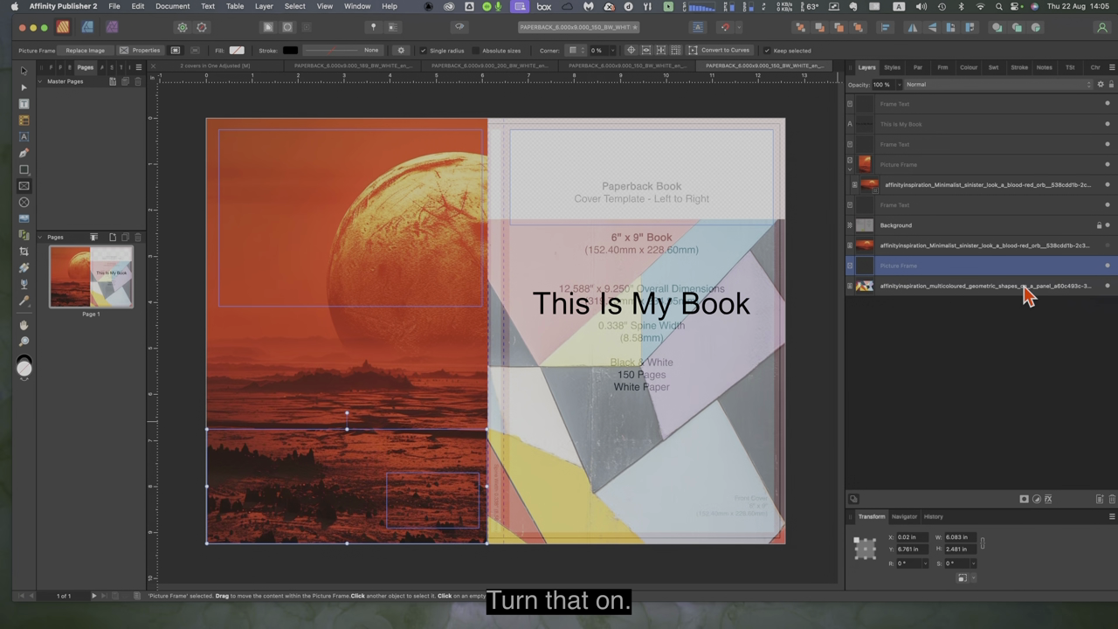
# Step: Nest the geometric image in the bottom frame and stack that frame above the planet frame
pyautogui.moveTo(1016, 297); pyautogui.dragTo(1013, 276)
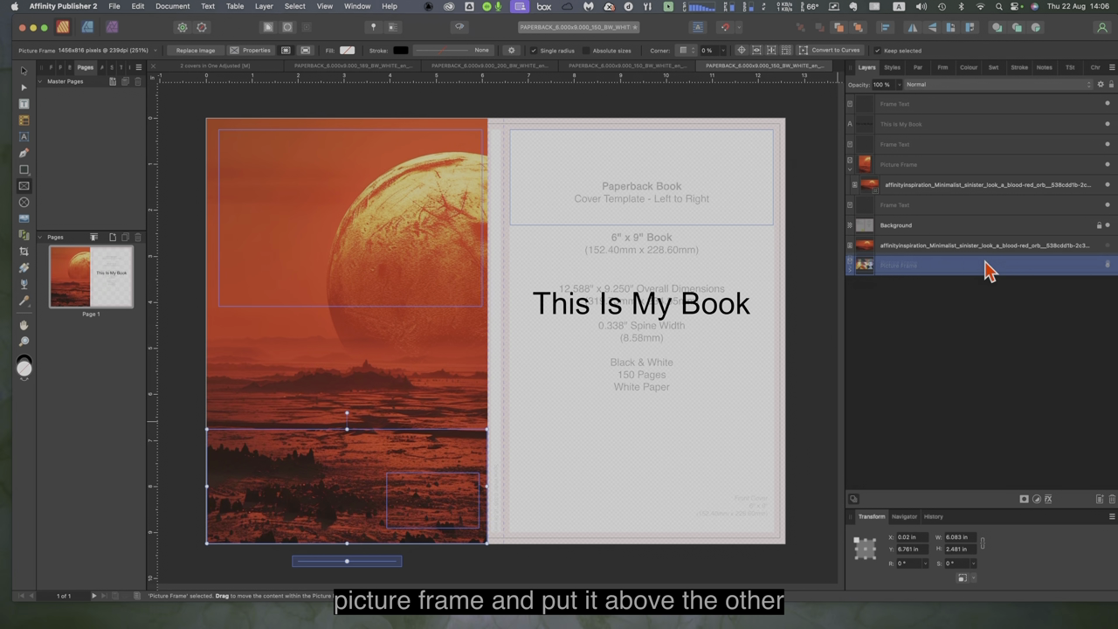
pyautogui.moveTo(987, 270); pyautogui.dragTo(980, 169)
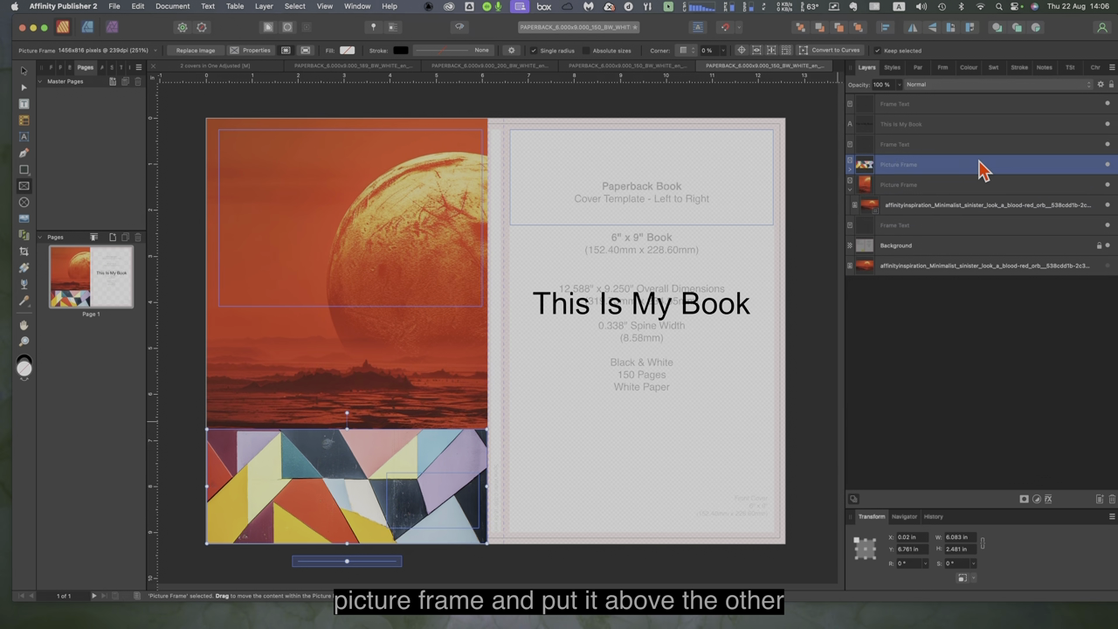
pyautogui.click(850, 190)
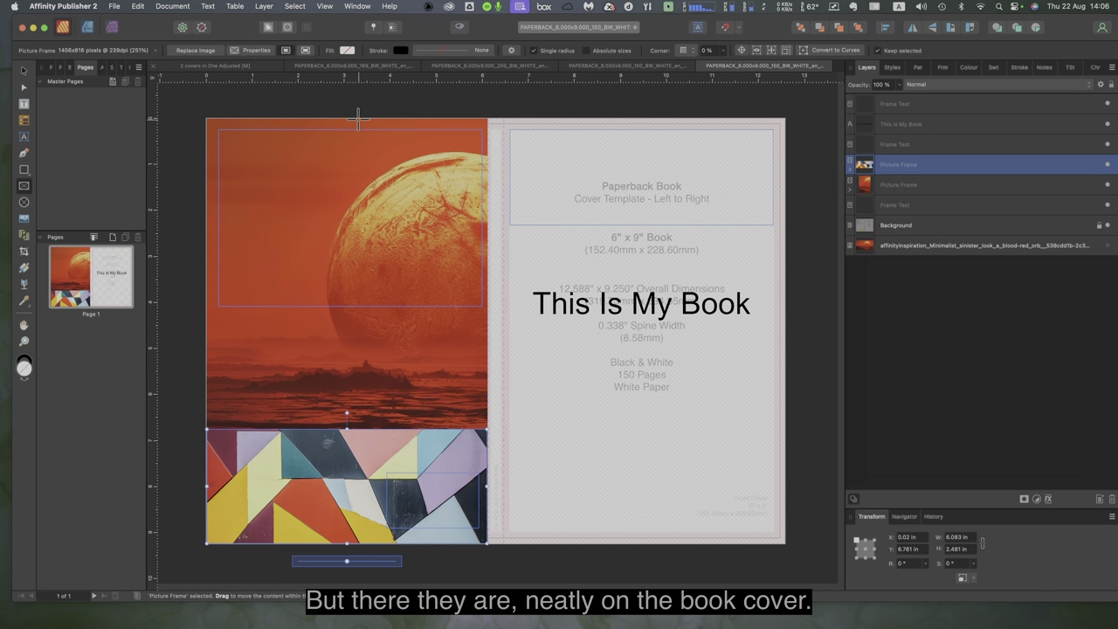
pyautogui.click(23, 70)
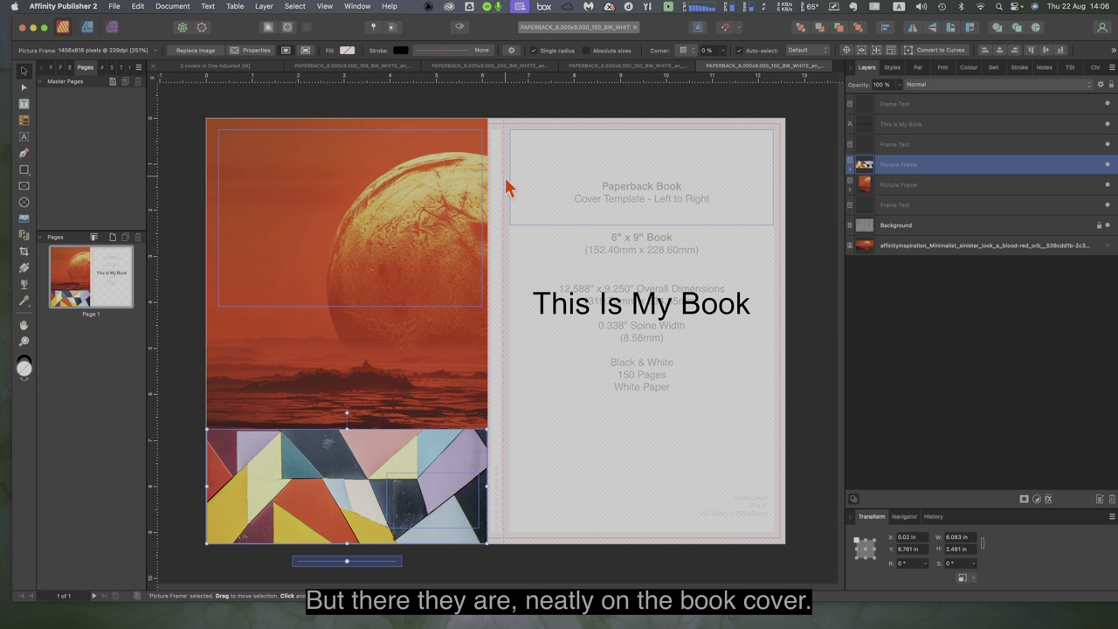
pyautogui.click(516, 110)
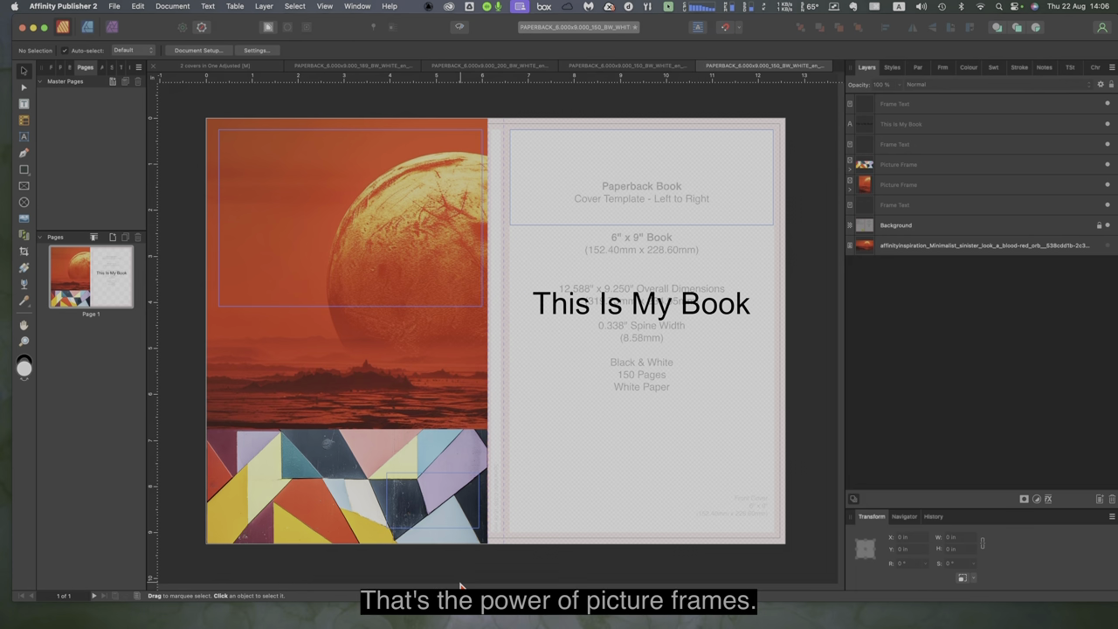
# Step: Copy the yellow rectangle from the blank template and paste it at the back cover's lower right
pyautogui.click(425, 509)
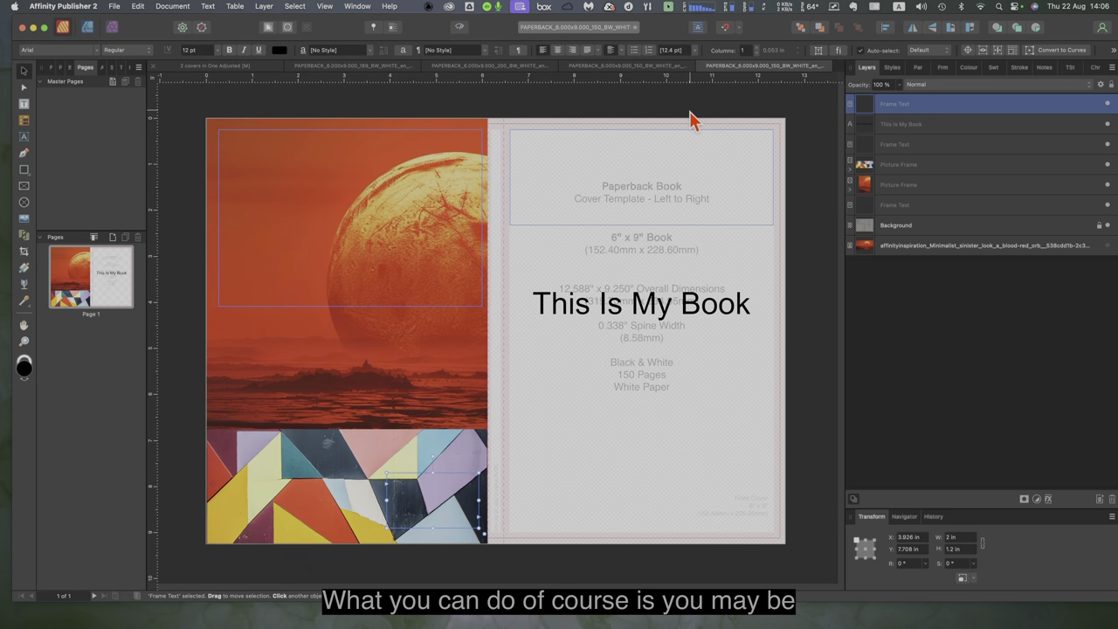
pyautogui.click(653, 67)
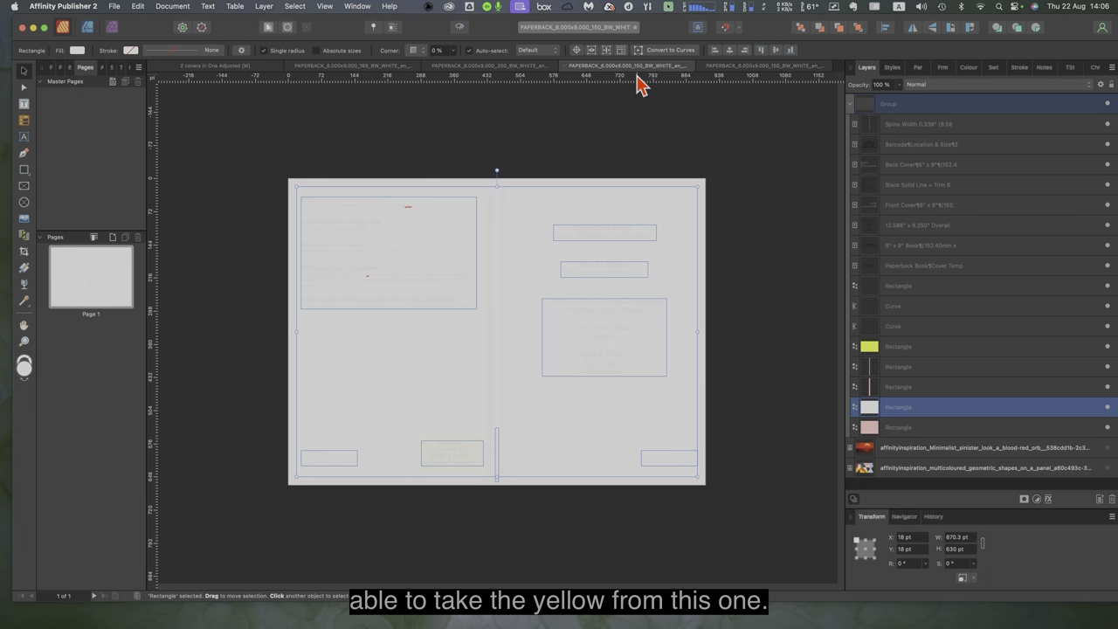
pyautogui.click(876, 349)
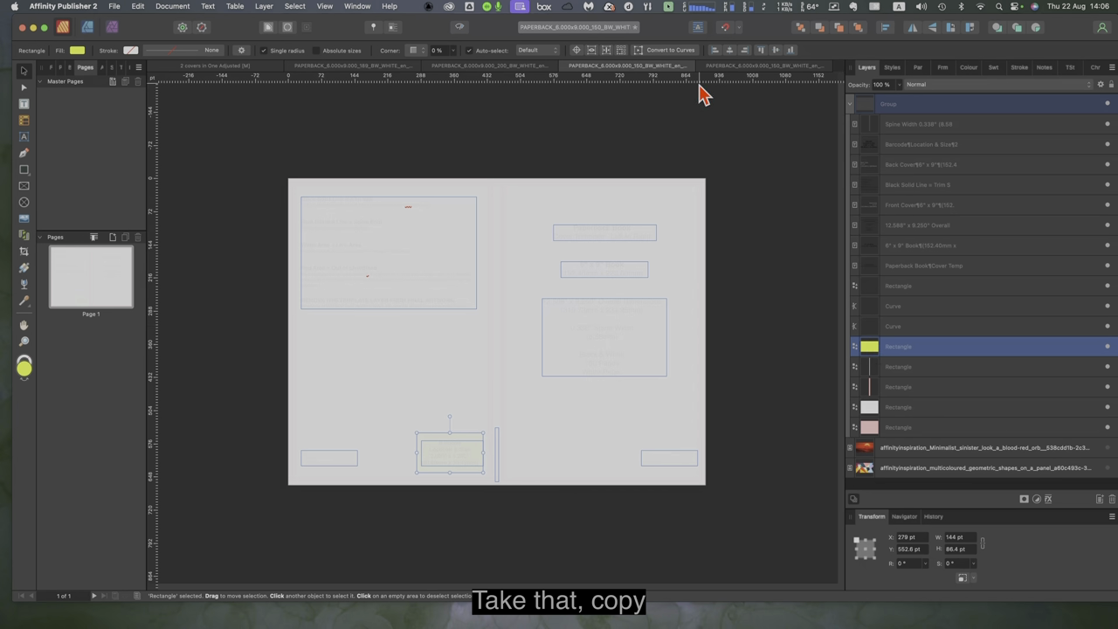
pyautogui.click(736, 67)
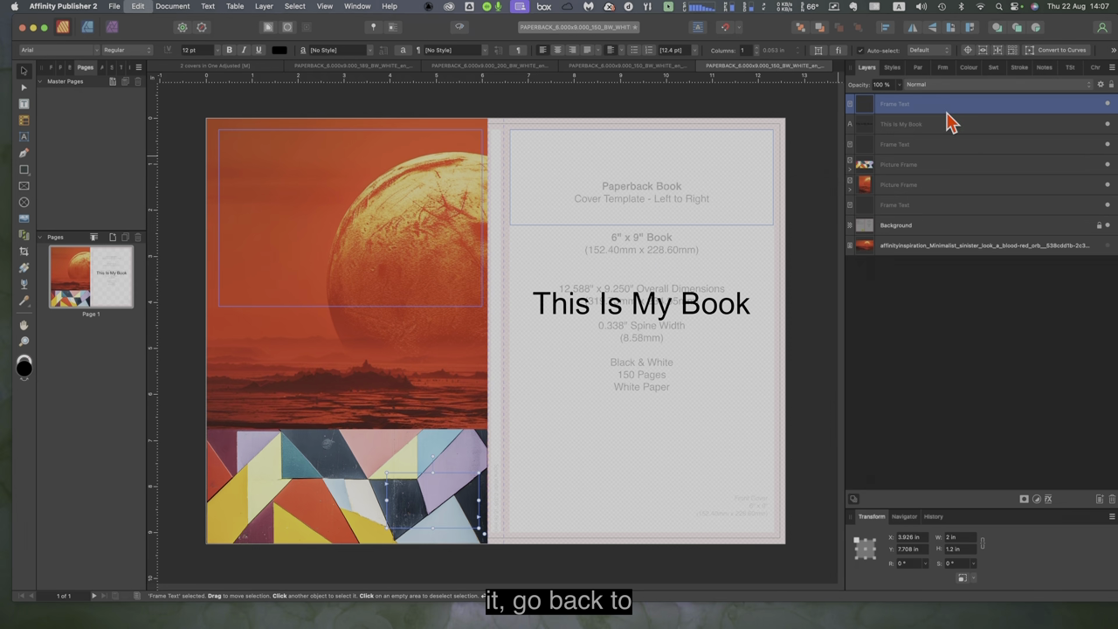
pyautogui.press('super+v')
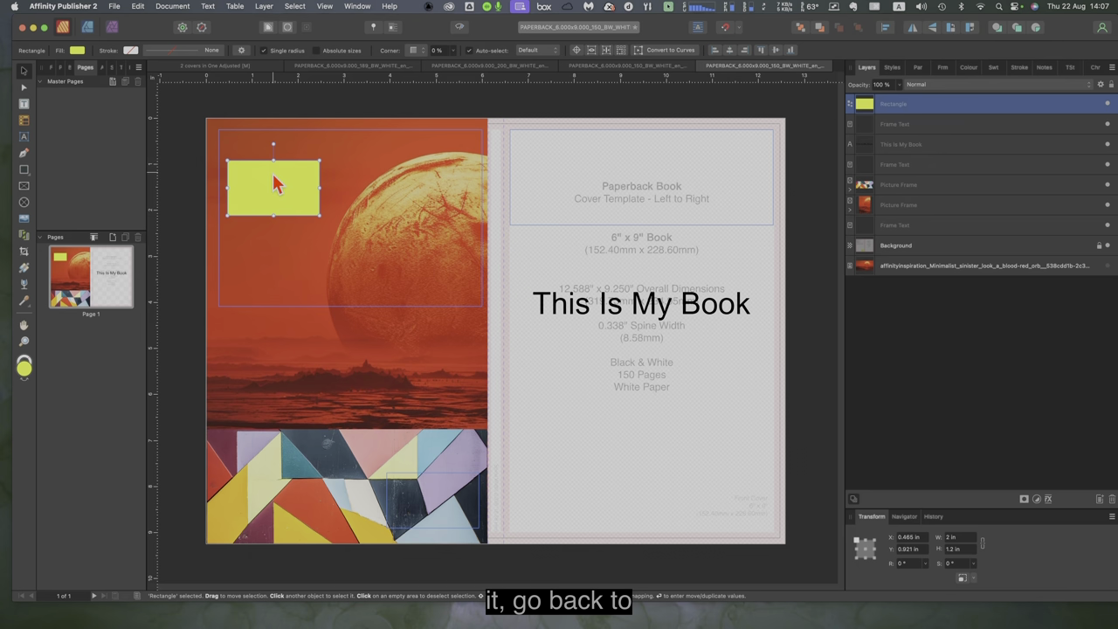
pyautogui.moveTo(282, 181); pyautogui.dragTo(436, 497)
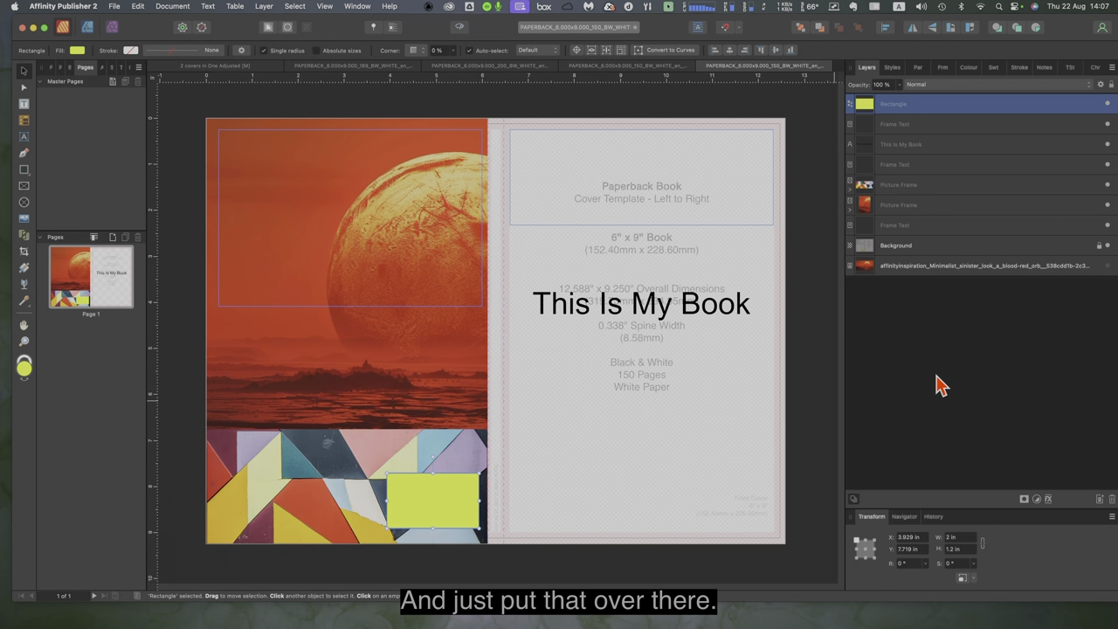
pyautogui.click(905, 369)
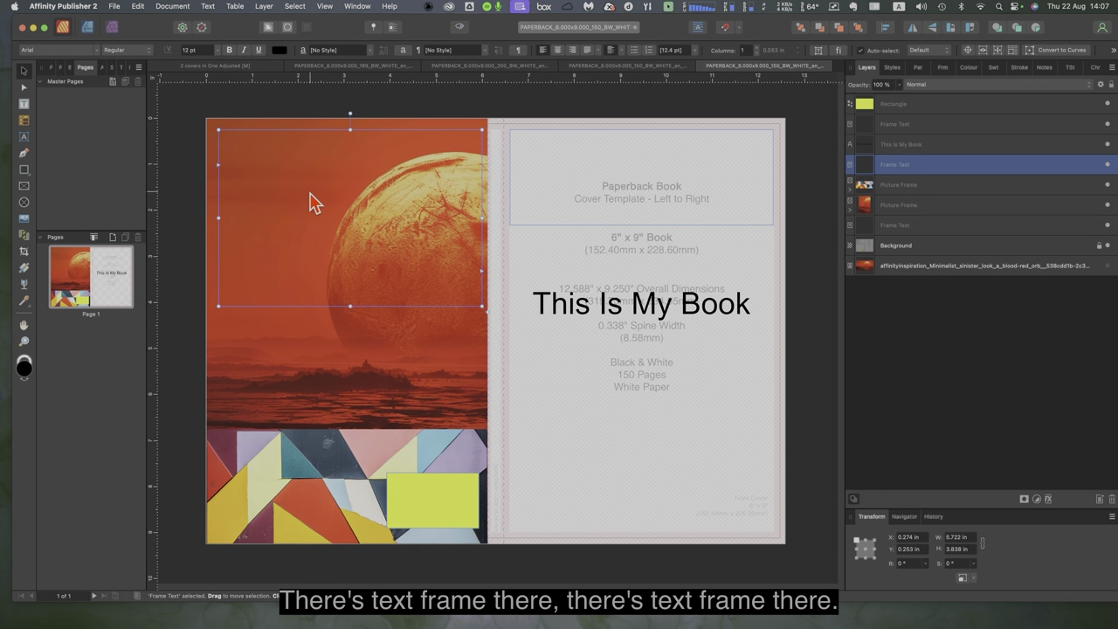
# Step: Drag the 'This Is My Book' title down to just below 'White Paper'
pyautogui.click(621, 200)
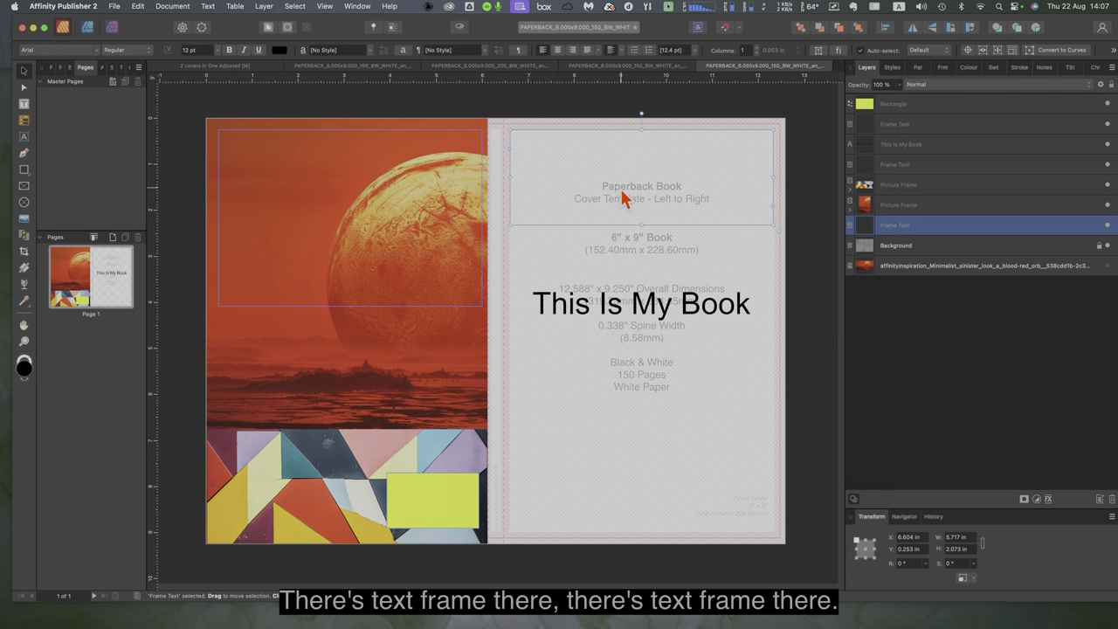
pyautogui.click(673, 316)
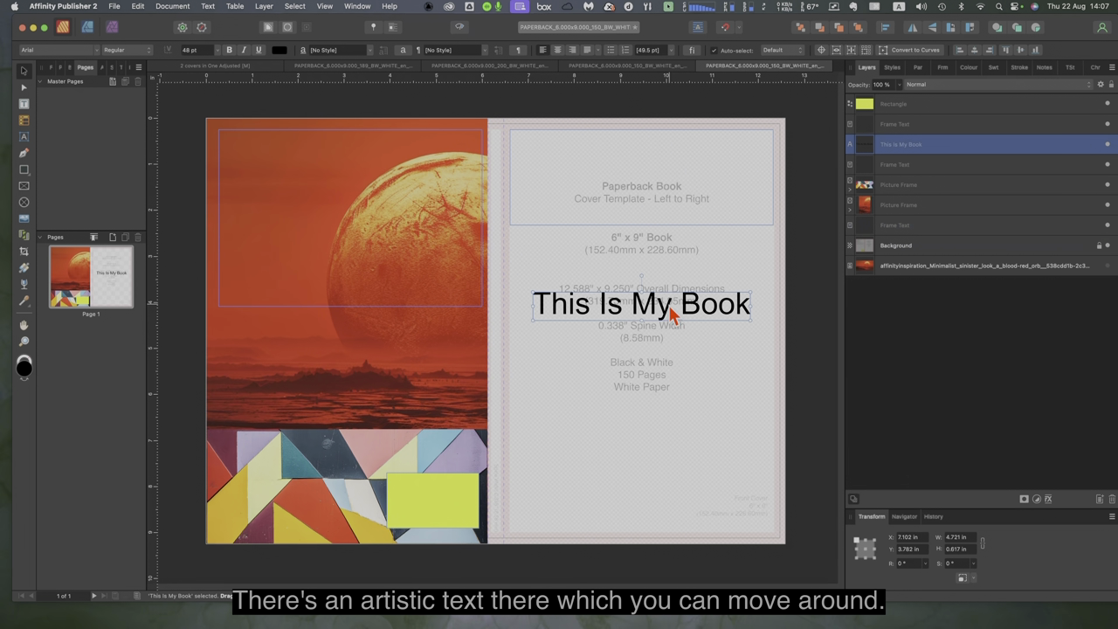
pyautogui.moveTo(670, 313); pyautogui.dragTo(675, 414)
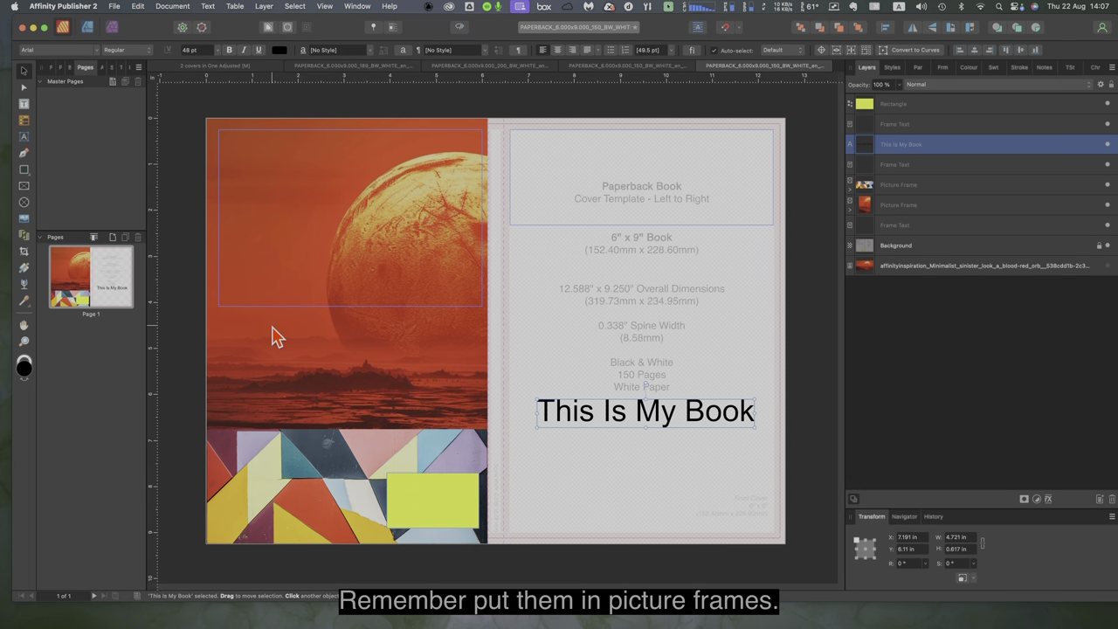
# Step: Delete the loose blood-red orb image and inspect the frame layers in the Layers panel
pyautogui.click(1004, 274)
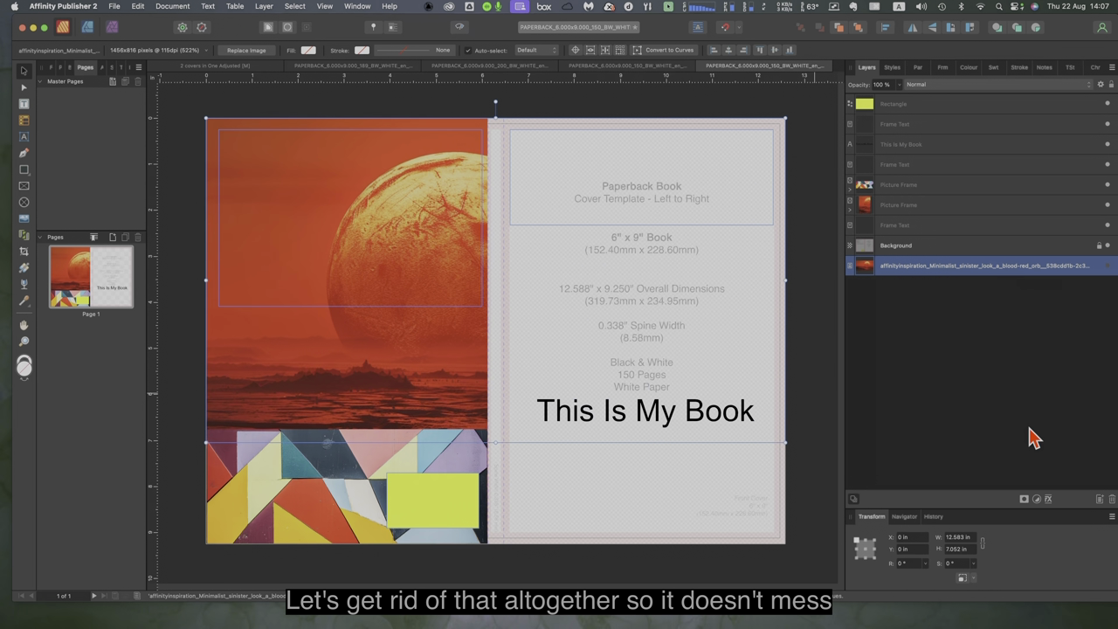
pyautogui.click(1112, 499)
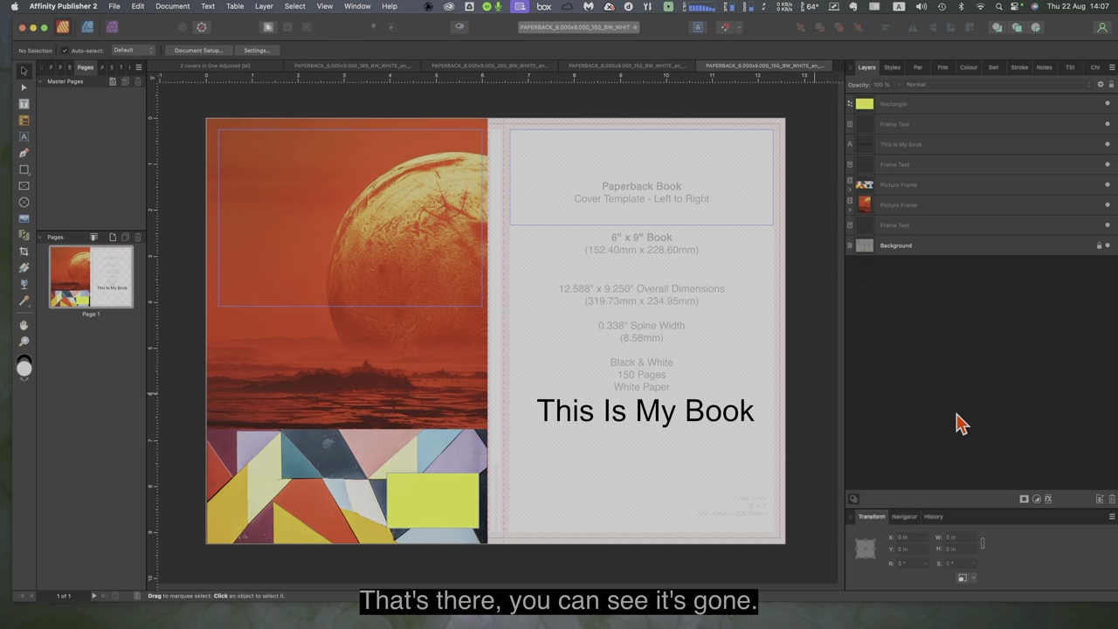
pyautogui.click(947, 236)
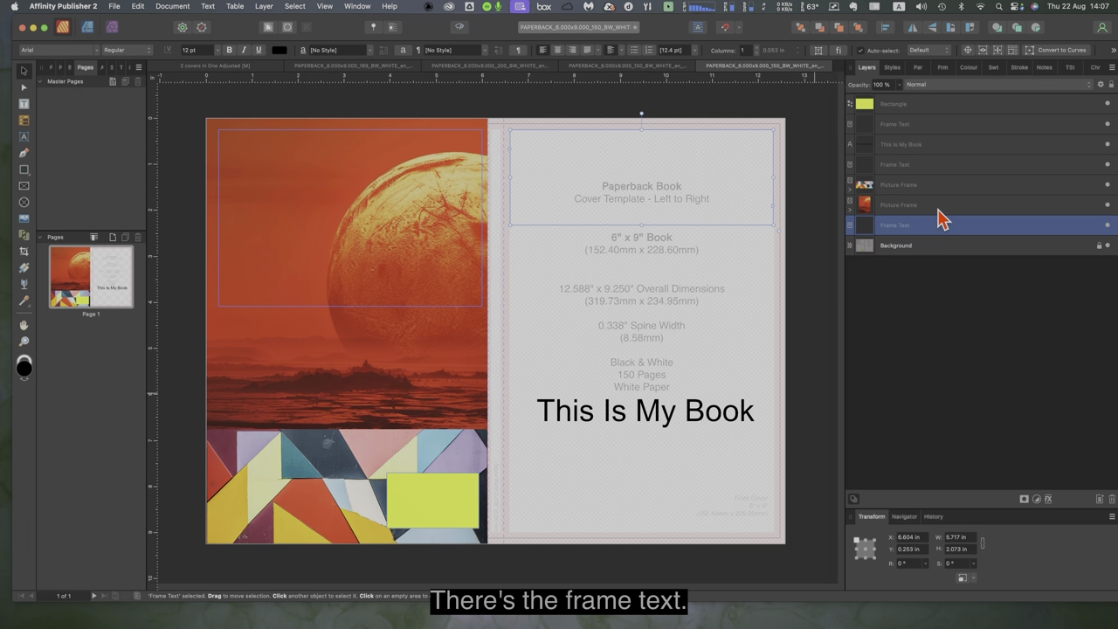
pyautogui.click(947, 202)
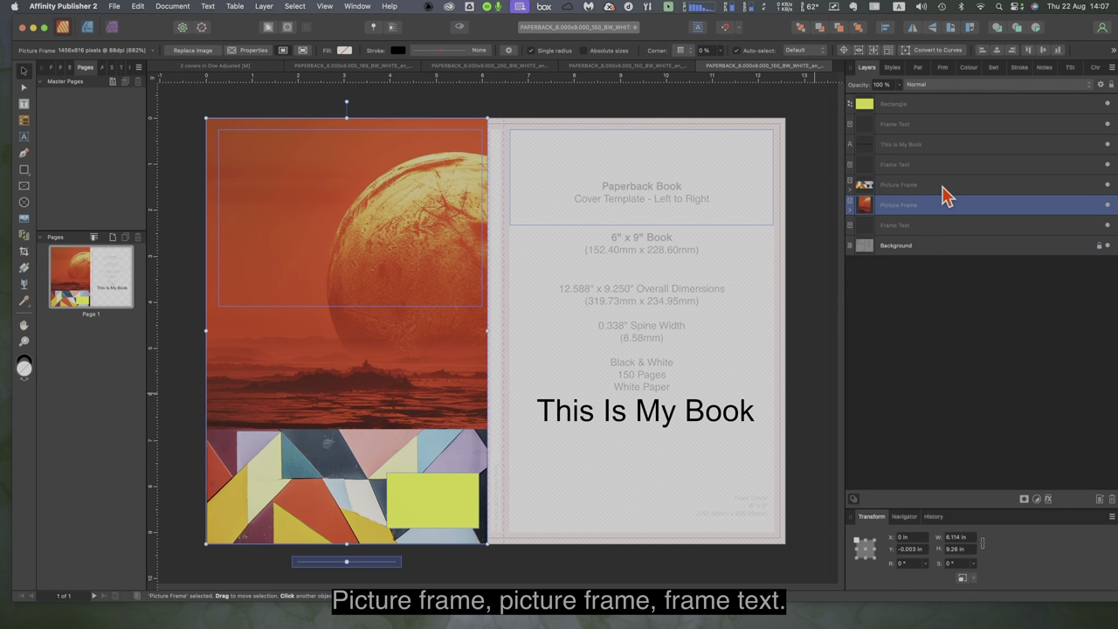
pyautogui.click(947, 186)
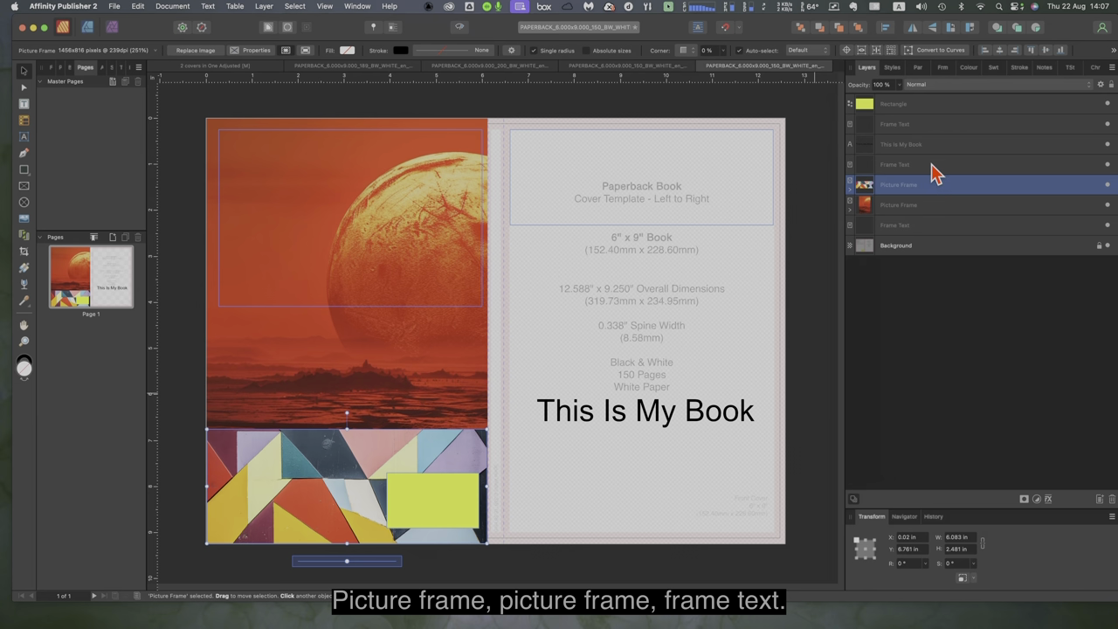
pyautogui.click(931, 163)
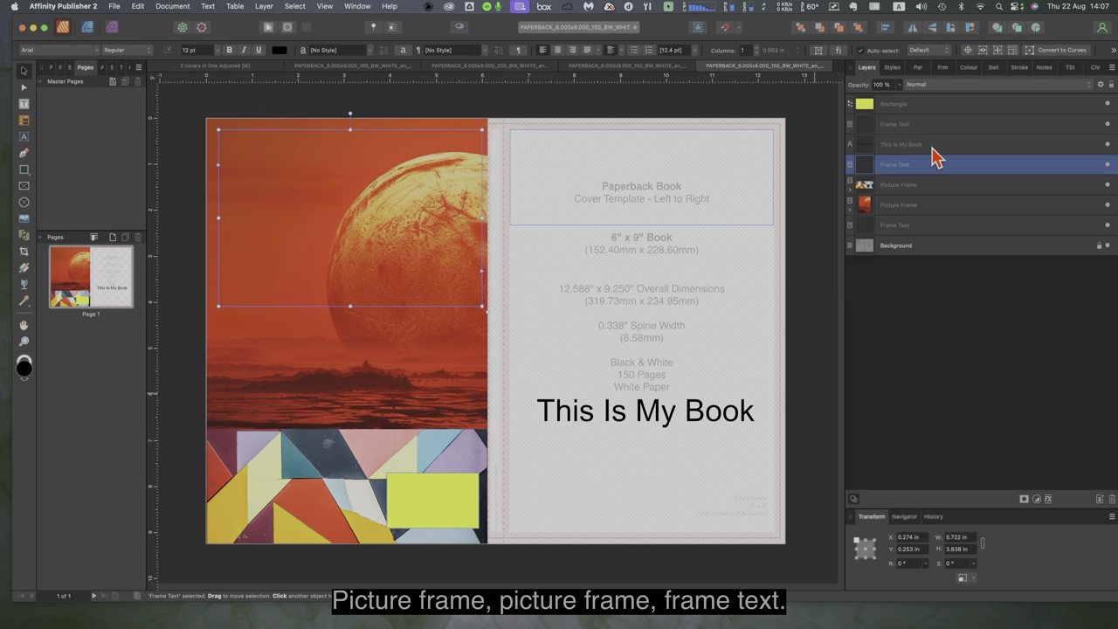
pyautogui.click(933, 145)
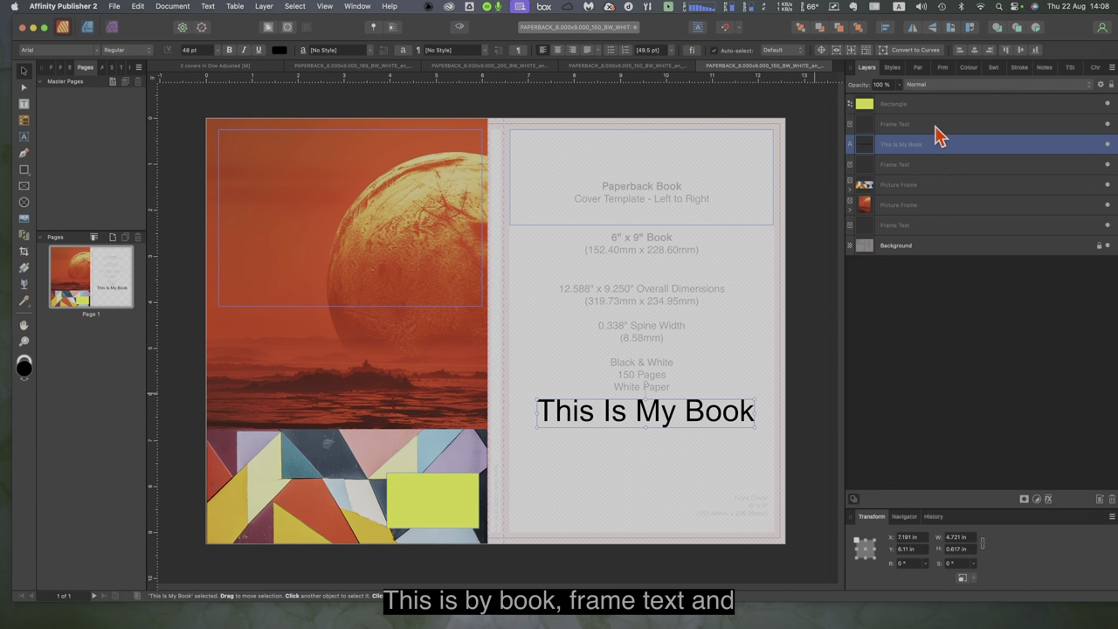
pyautogui.click(940, 125)
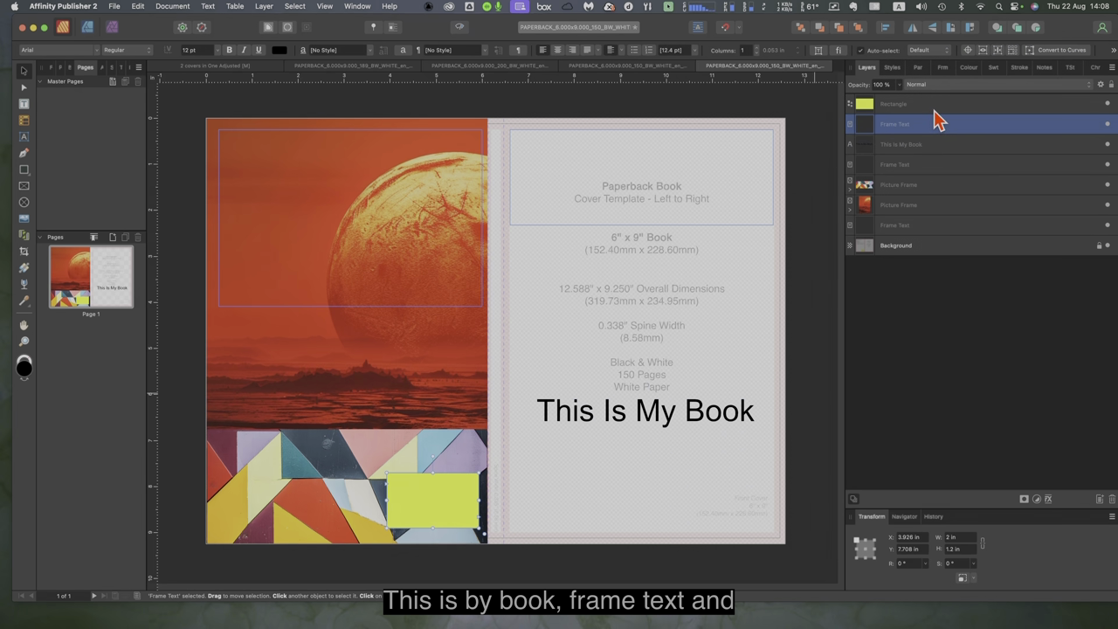
# Step: Move the yellow Rectangle layer below the text frames and a text frame above it
pyautogui.click(934, 108)
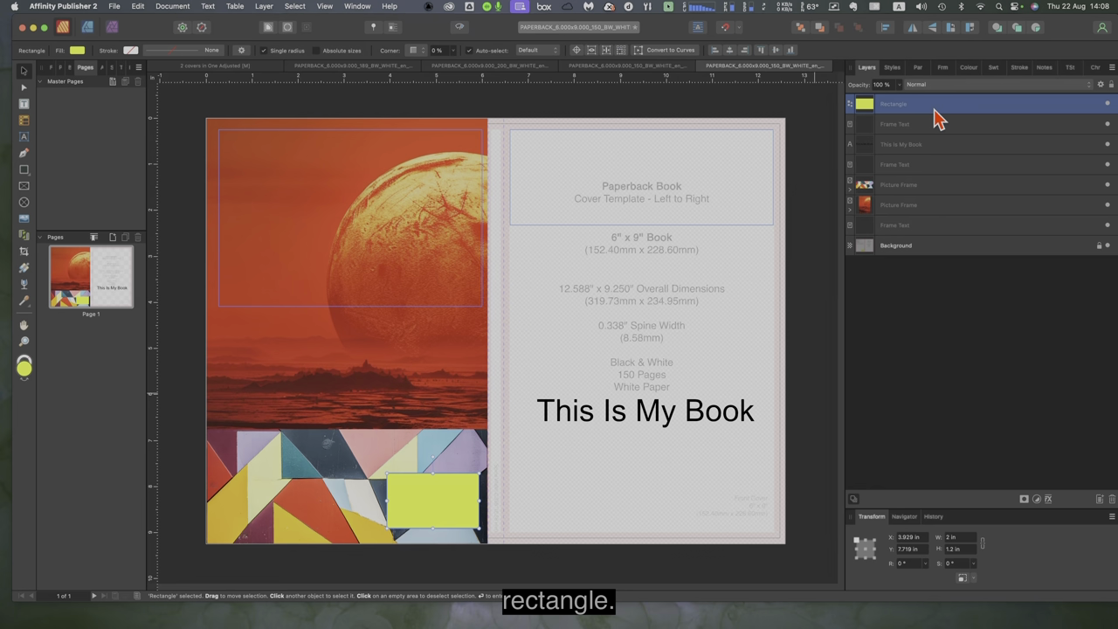
pyautogui.moveTo(939, 119); pyautogui.dragTo(944, 186)
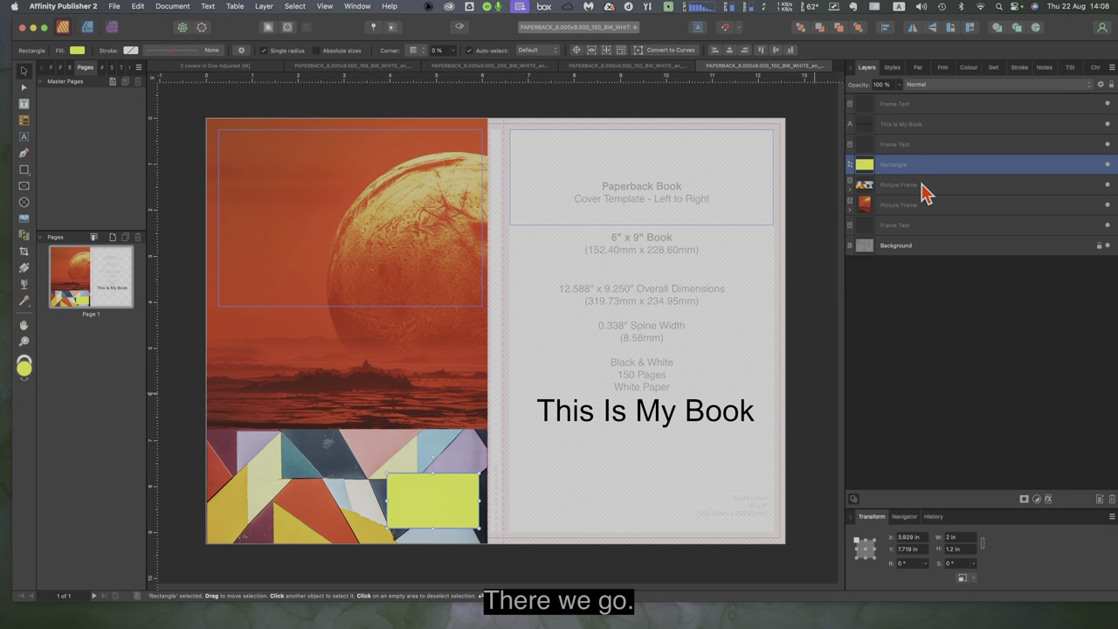
pyautogui.click(931, 225)
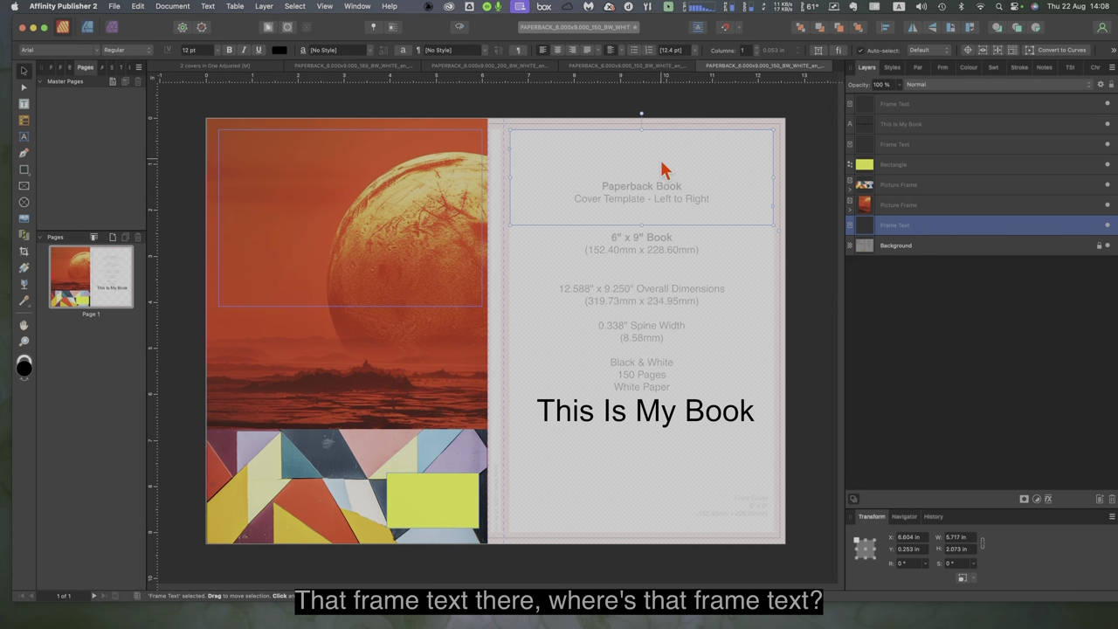
pyautogui.moveTo(921, 231); pyautogui.dragTo(918, 167)
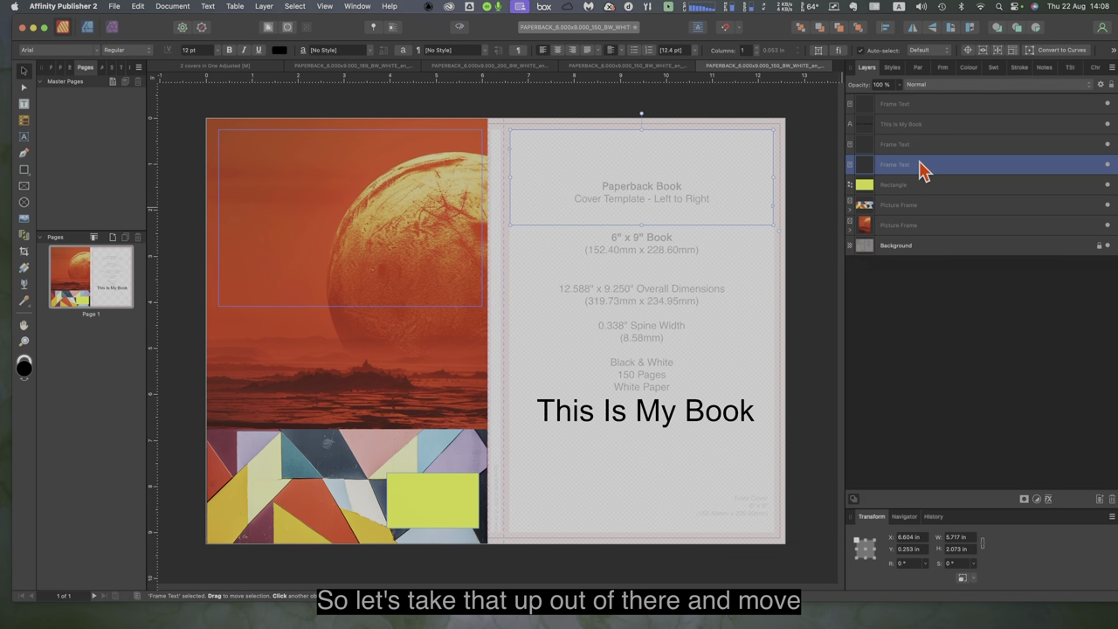
pyautogui.click(913, 208)
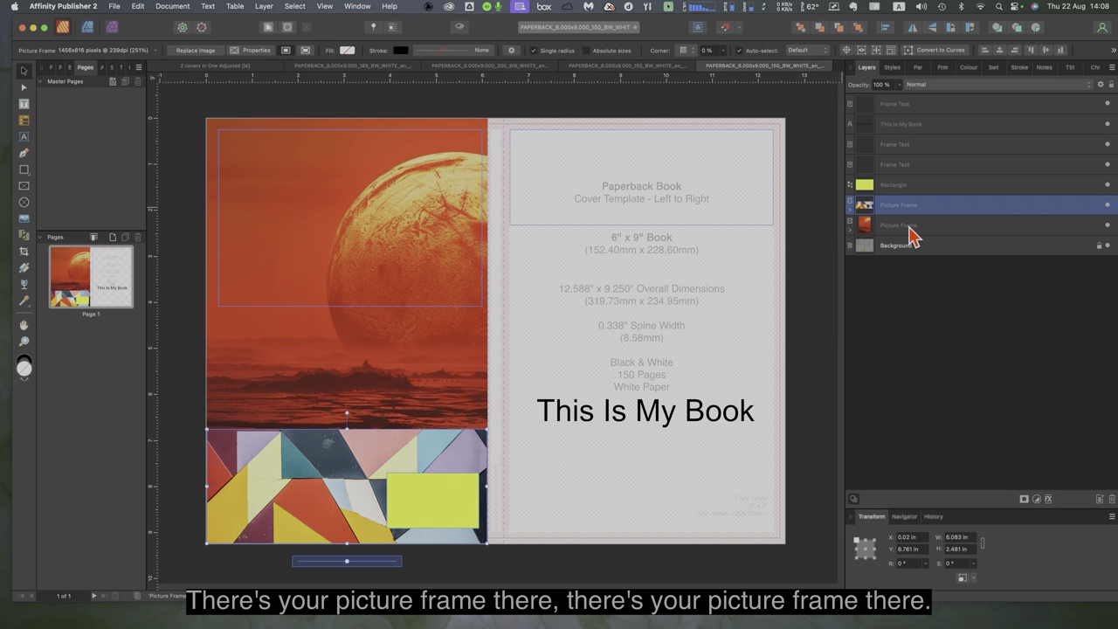
pyautogui.click(911, 229)
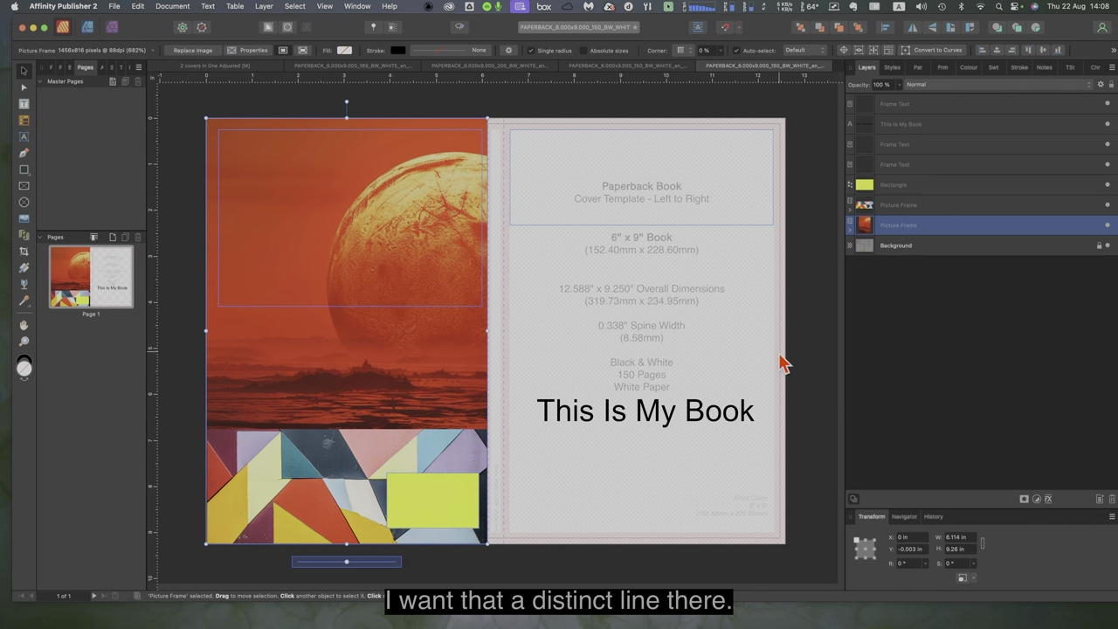
pyautogui.click(288, 197)
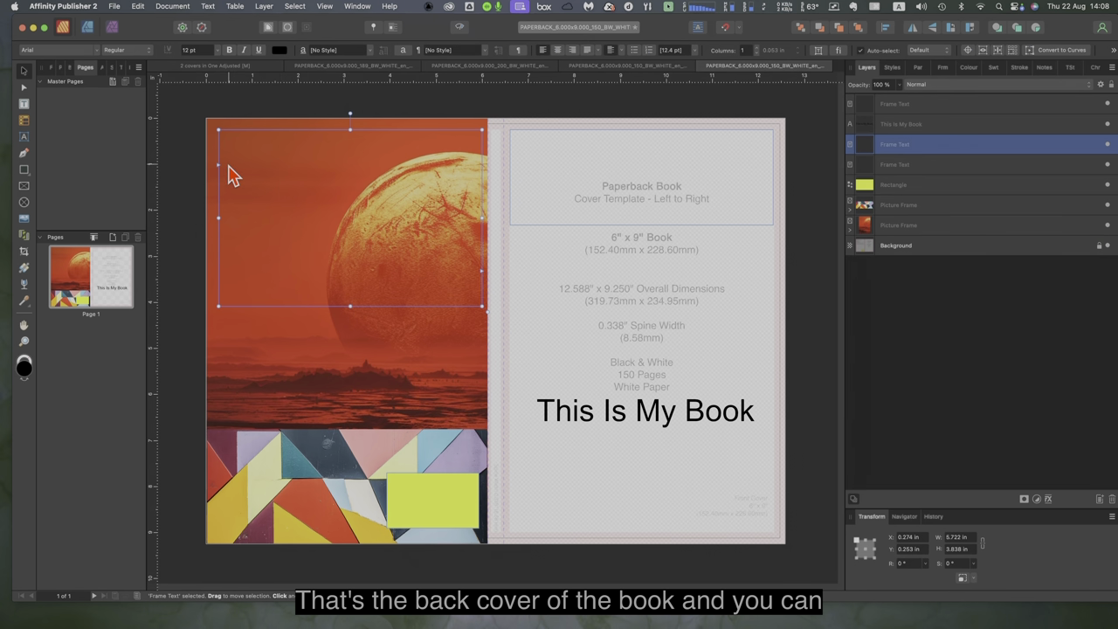
# Step: Type 'This is where you put your book blurb' in the back-cover frame, correcting 'qhere' to 'where'
pyautogui.press('t')
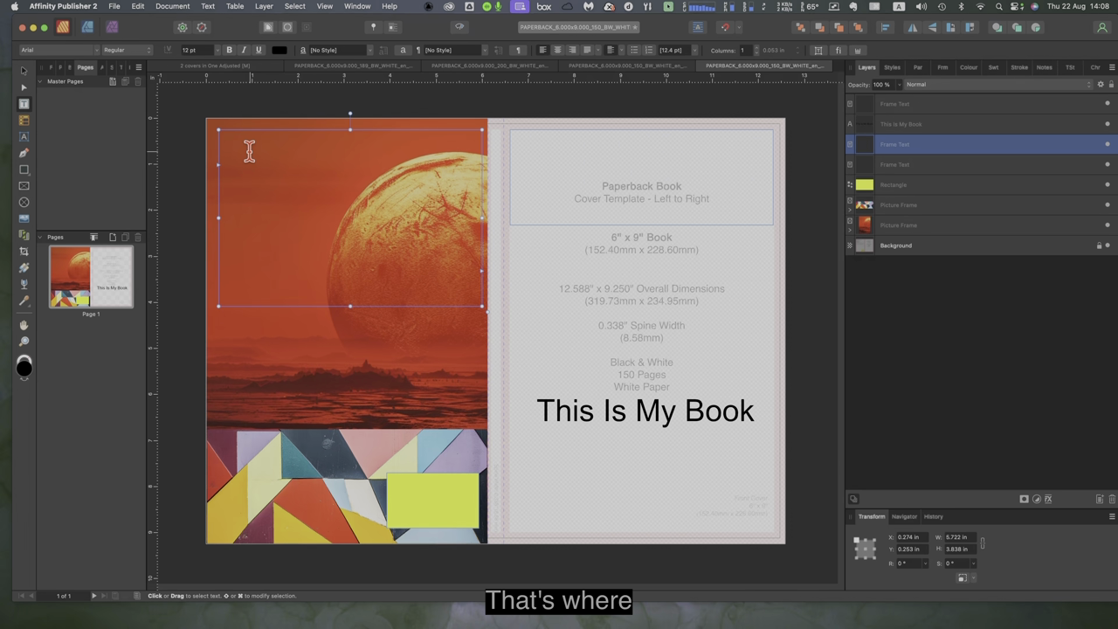
pyautogui.click(248, 151)
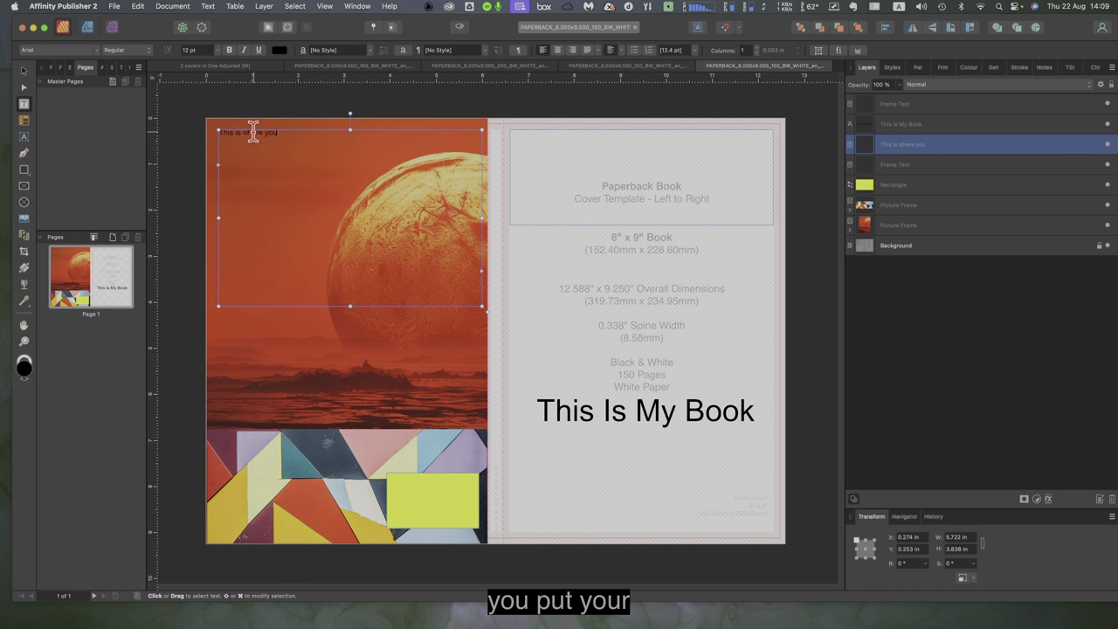
pyautogui.rightClick(252, 132)
pyautogui.click(284, 138)
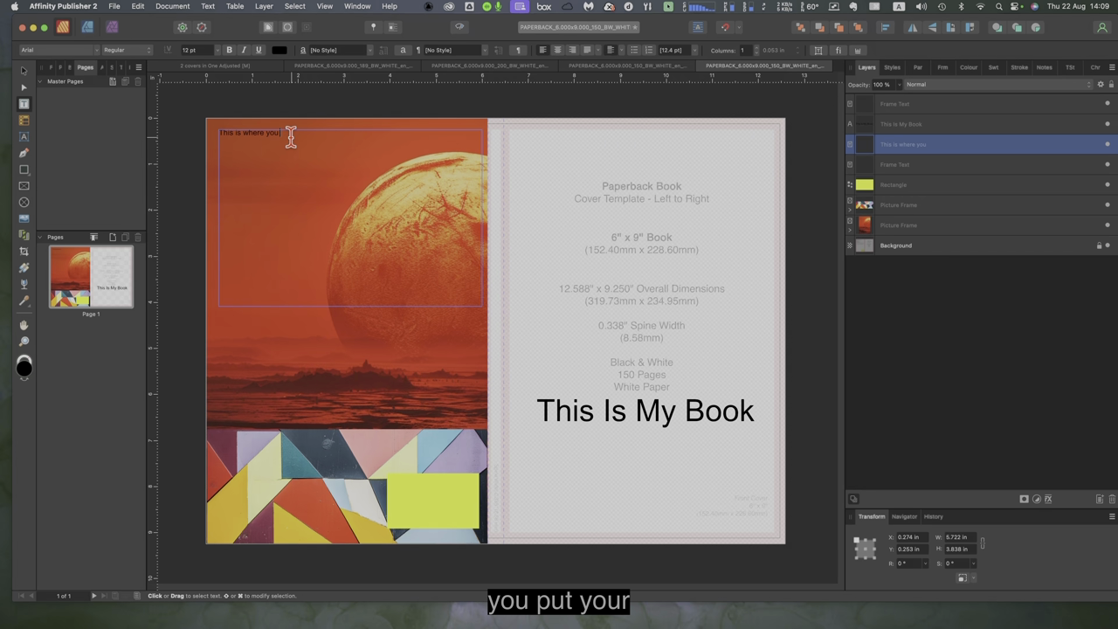
pyautogui.write('put your t')
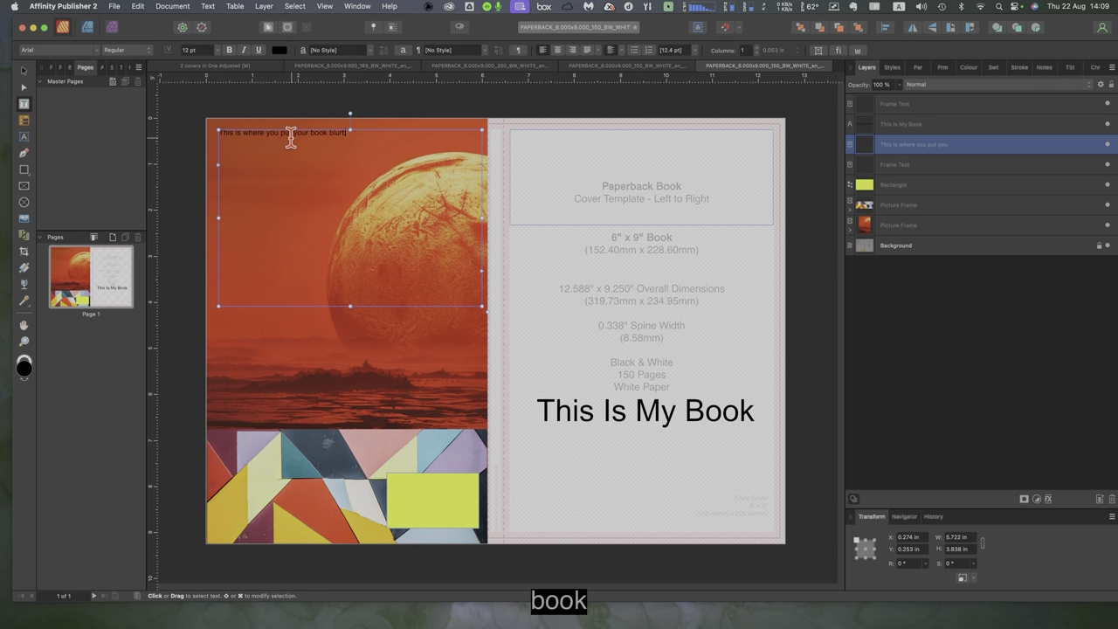
pyautogui.moveTo(349, 132); pyautogui.dragTo(222, 132)
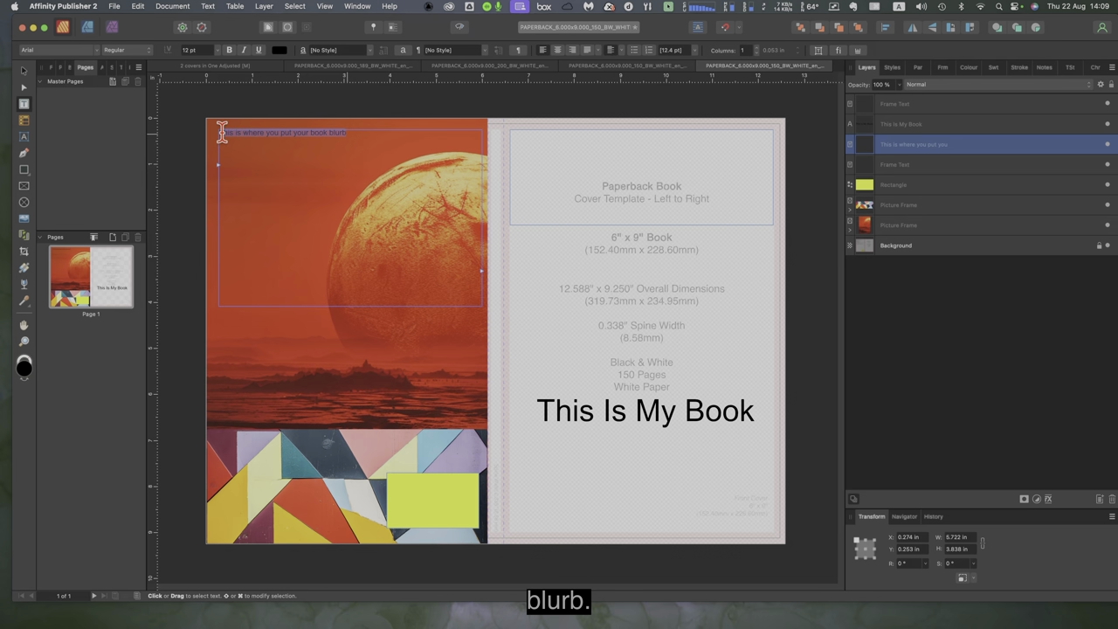
# Step: Colour all the blurb text blue using the HSL colour wheel
pyautogui.click(279, 51)
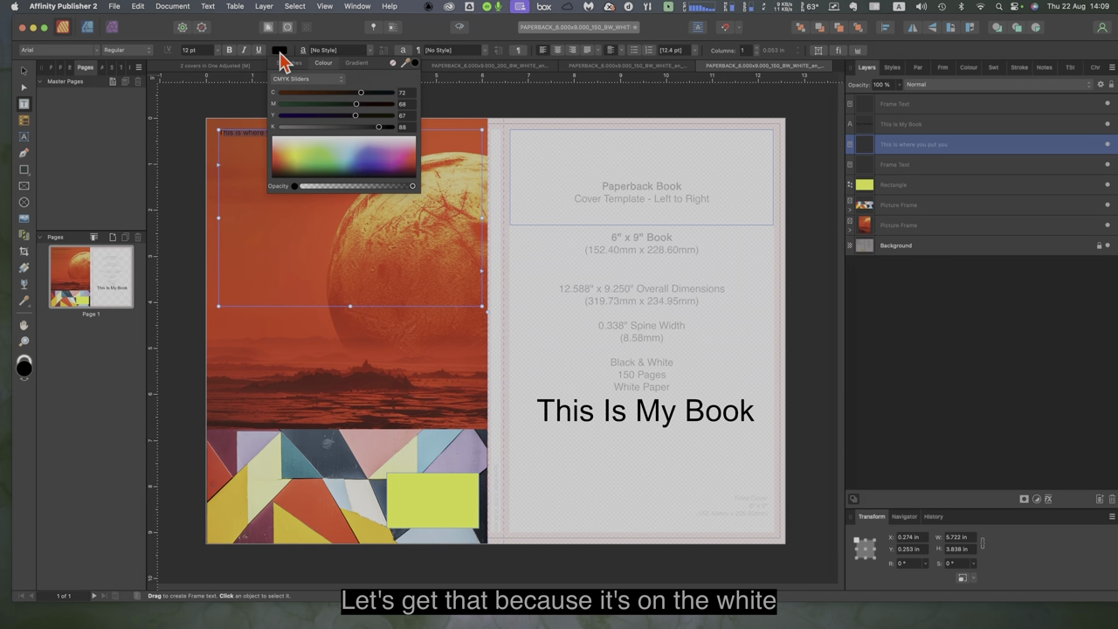
pyautogui.click(340, 80)
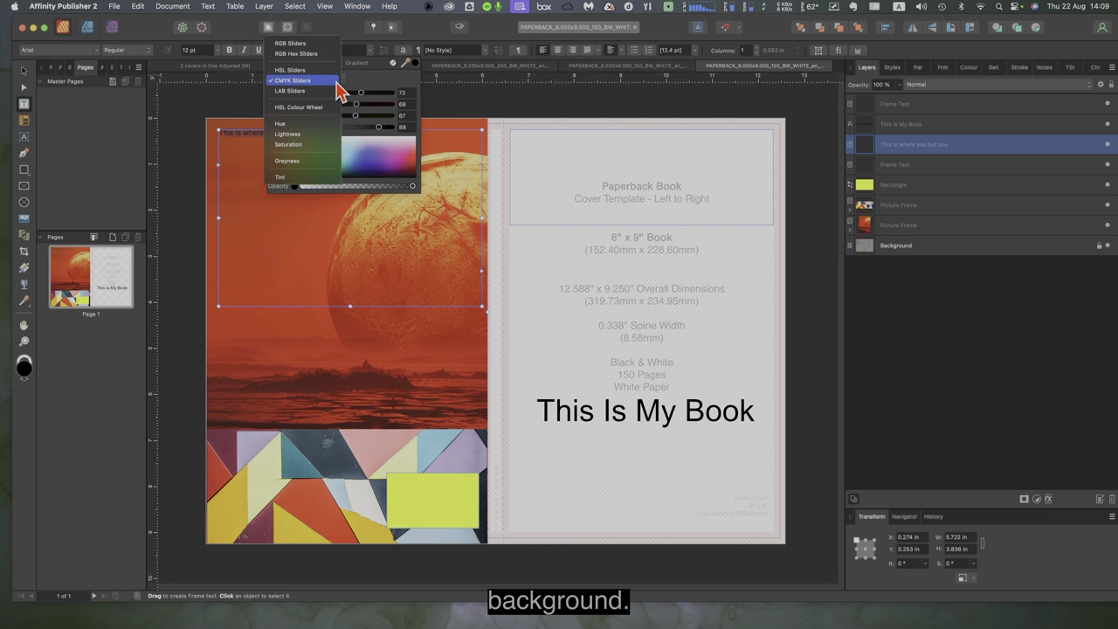
pyautogui.click(325, 106)
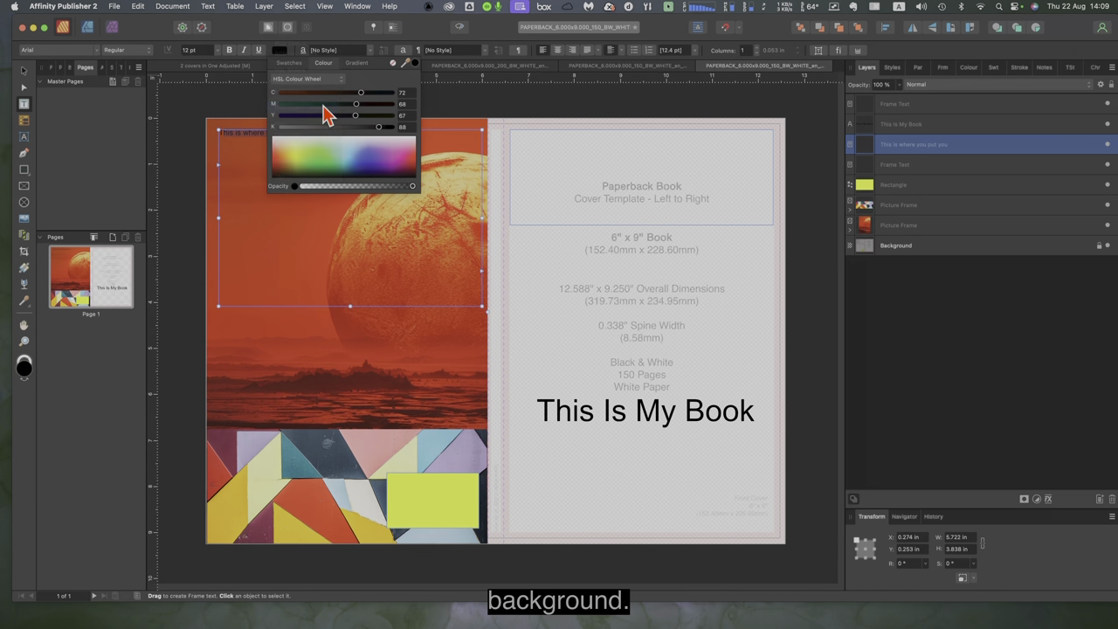
pyautogui.click(306, 136)
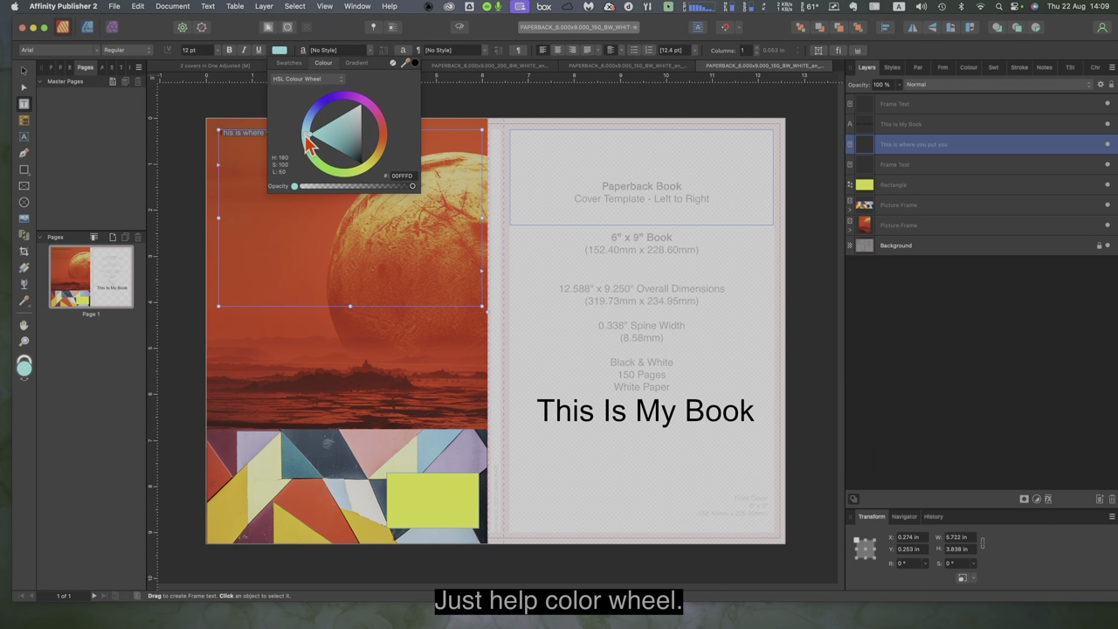
pyautogui.click(225, 135)
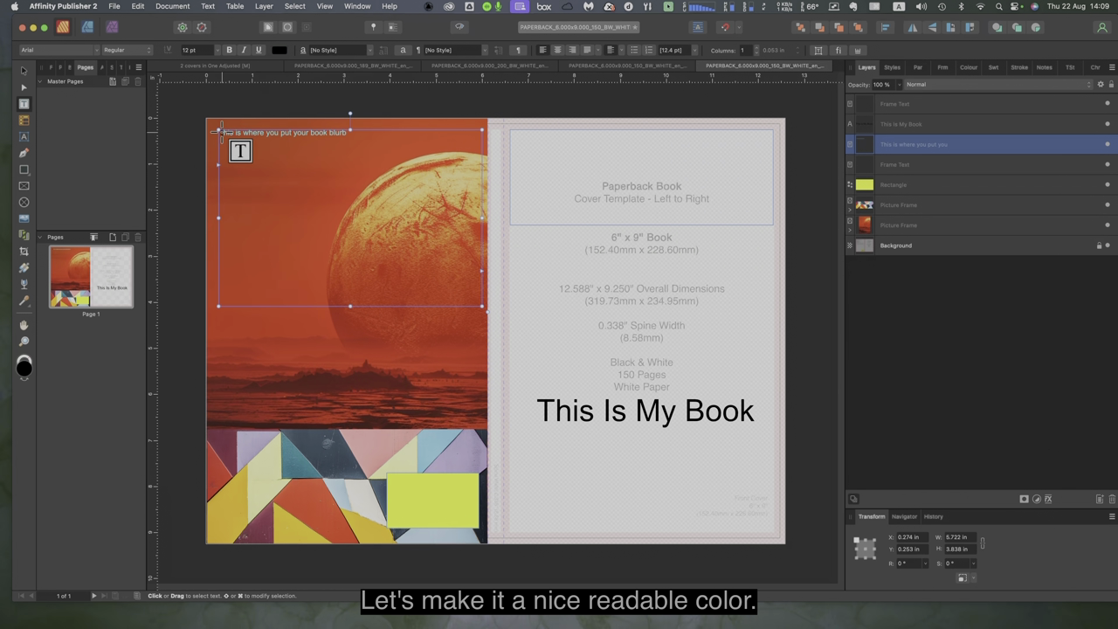
pyautogui.press('super+a')
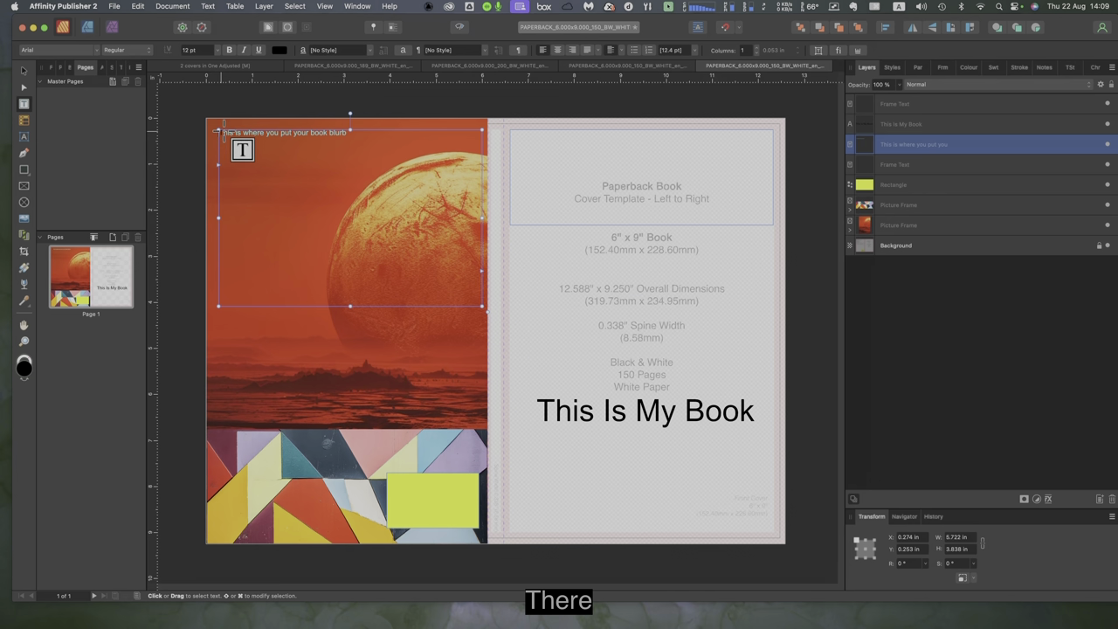
pyautogui.click(281, 51)
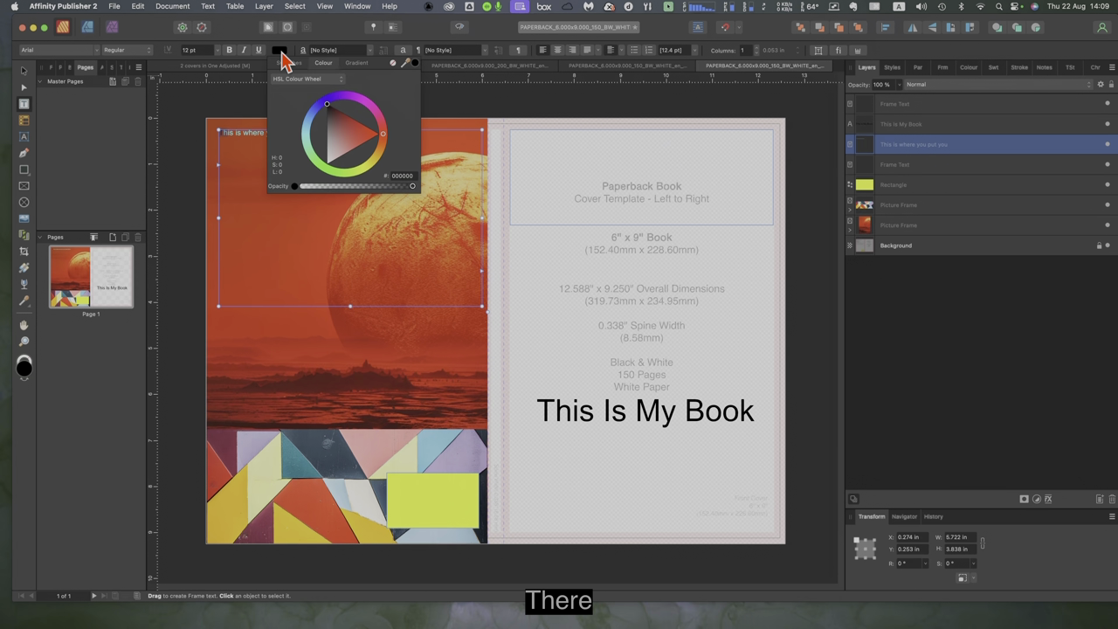
pyautogui.click(312, 125)
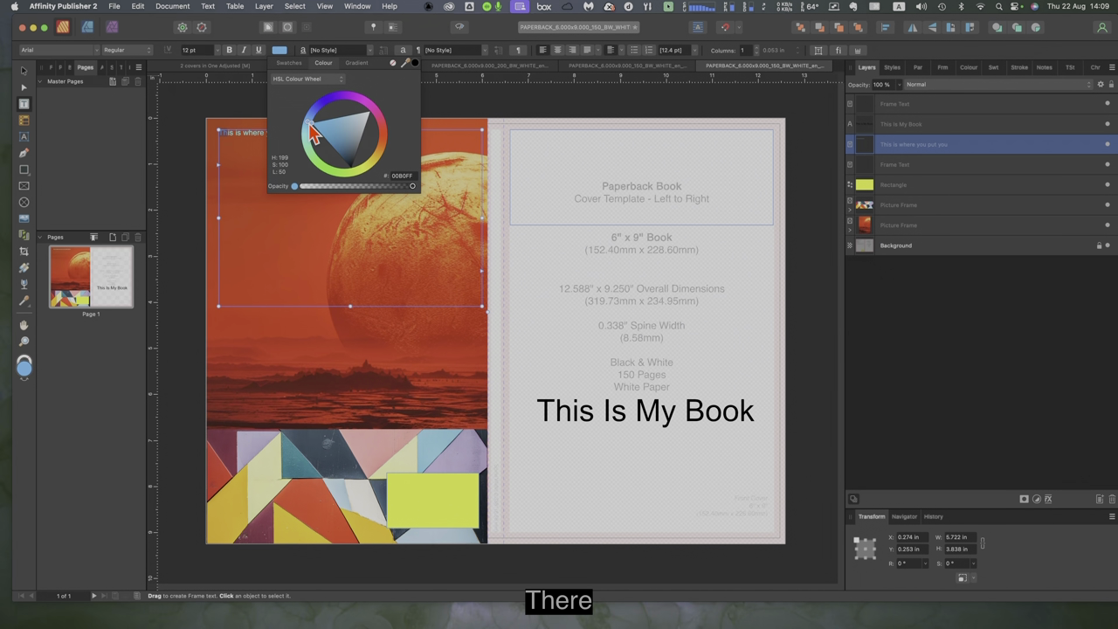
pyautogui.click(441, 119)
# Step: Set the blurb to 18 pt and shift its colour to a lighter cyan-blue
pyautogui.click(349, 131)
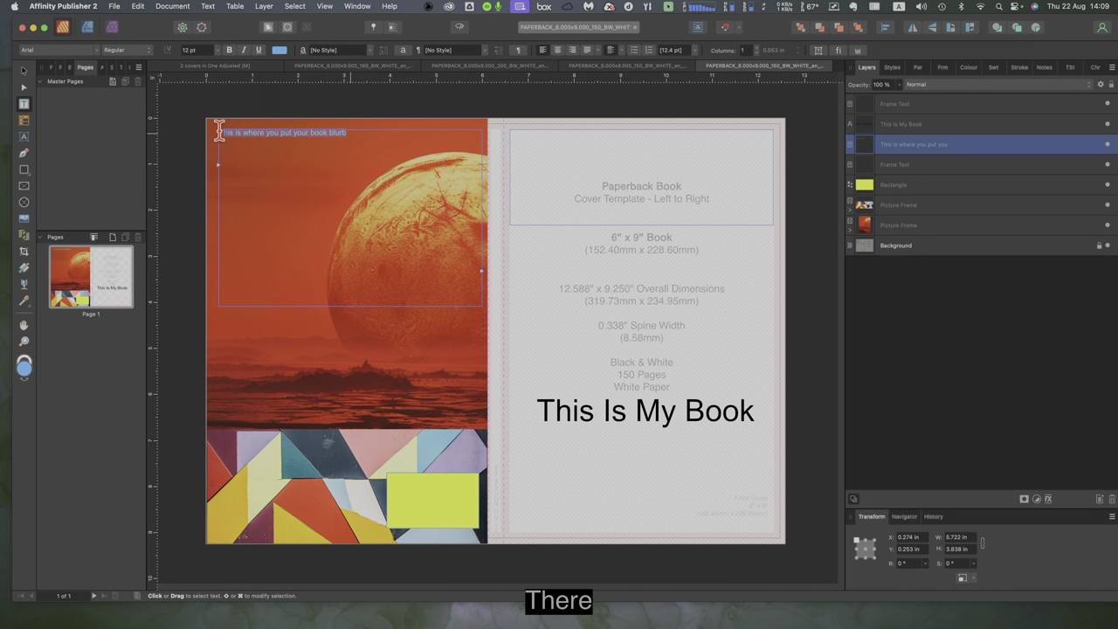
pyautogui.click(216, 51)
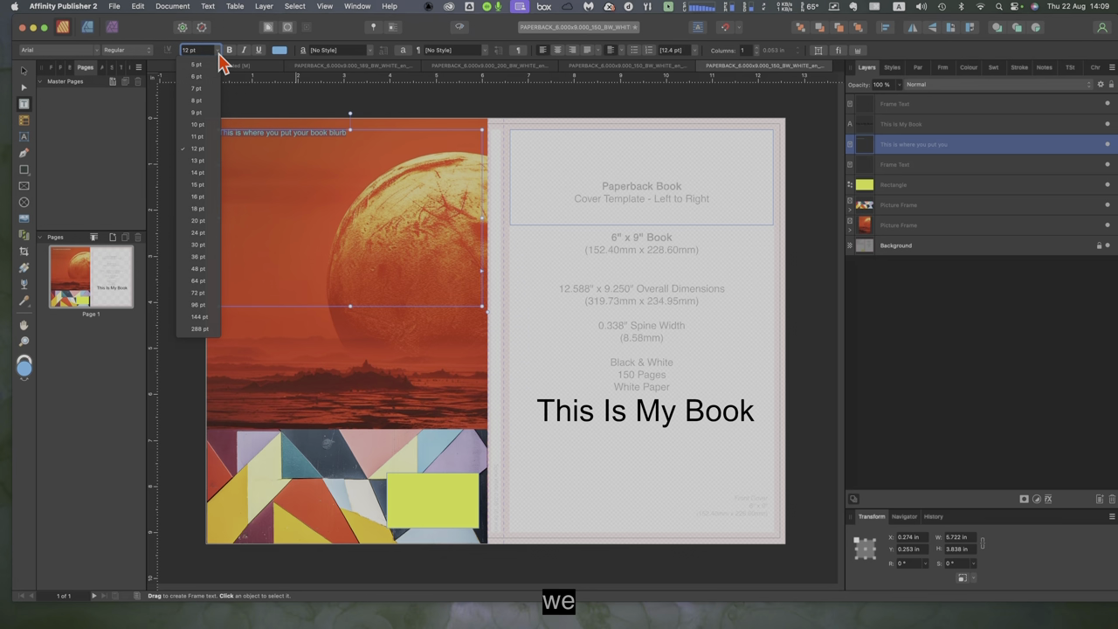
pyautogui.click(199, 208)
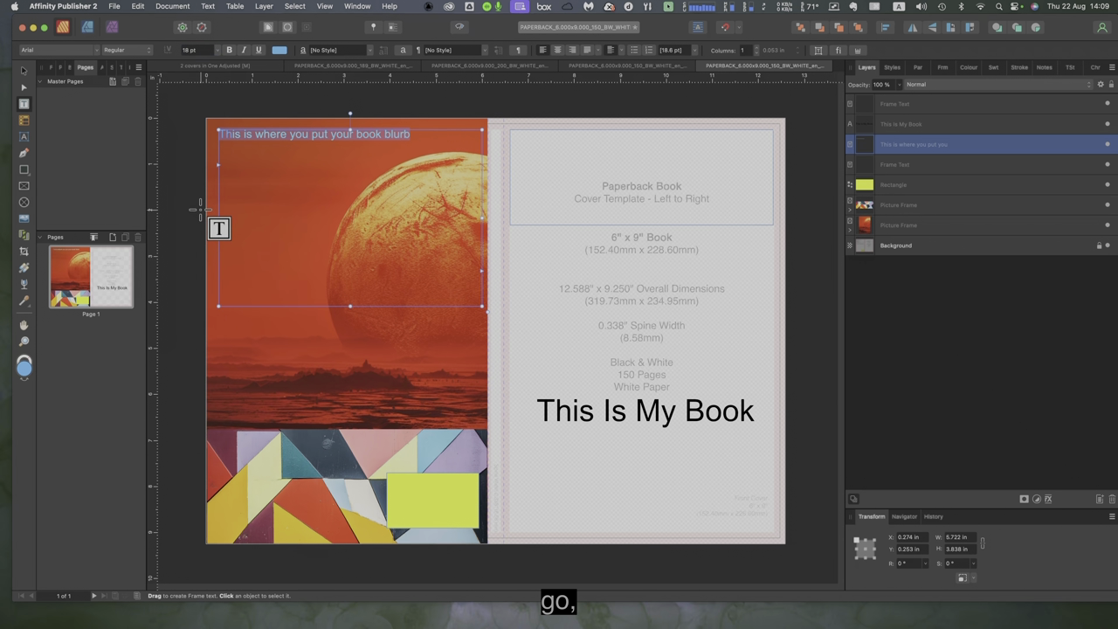
pyautogui.click(279, 50)
pyautogui.moveTo(298, 118); pyautogui.dragTo(308, 135)
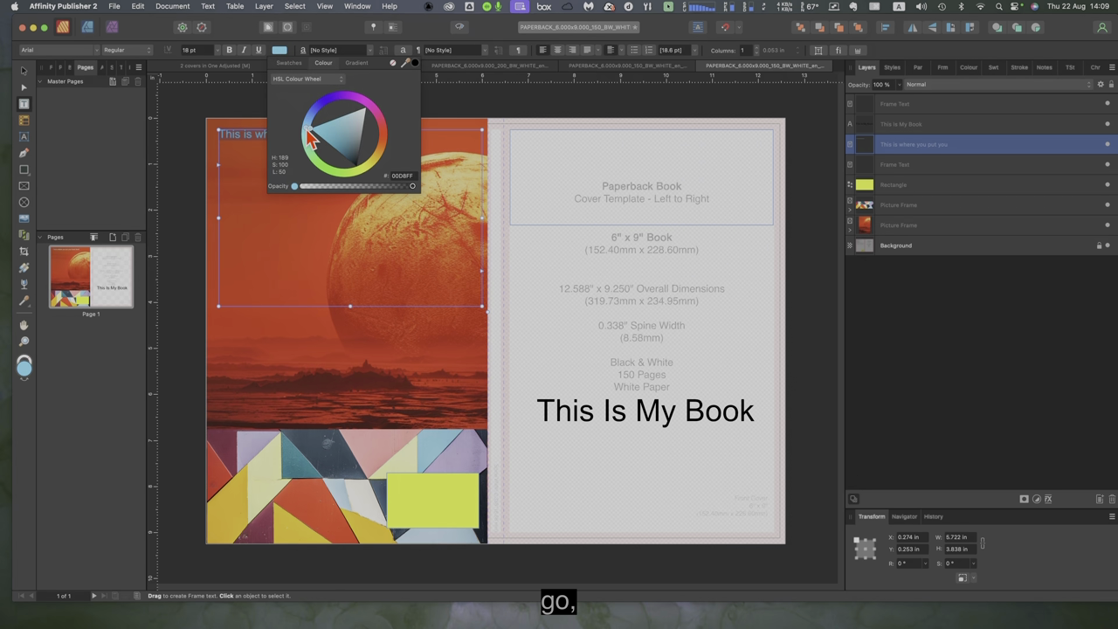
pyautogui.click(448, 112)
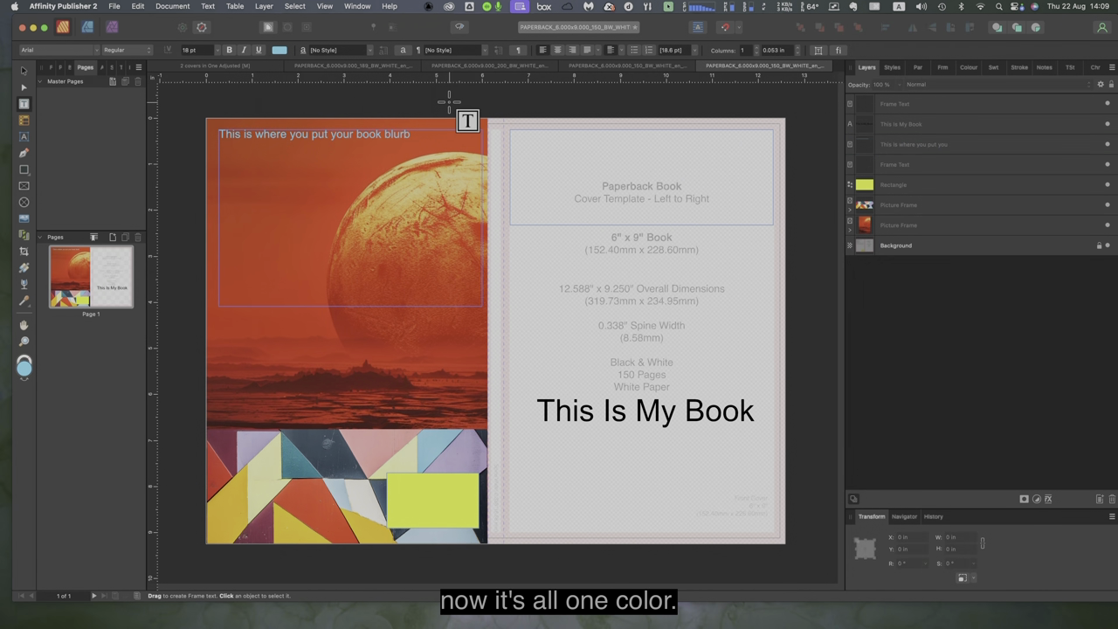
# Step: Select the Background layer, then switch to the other PAPERBACK cover document
pyautogui.click(24, 71)
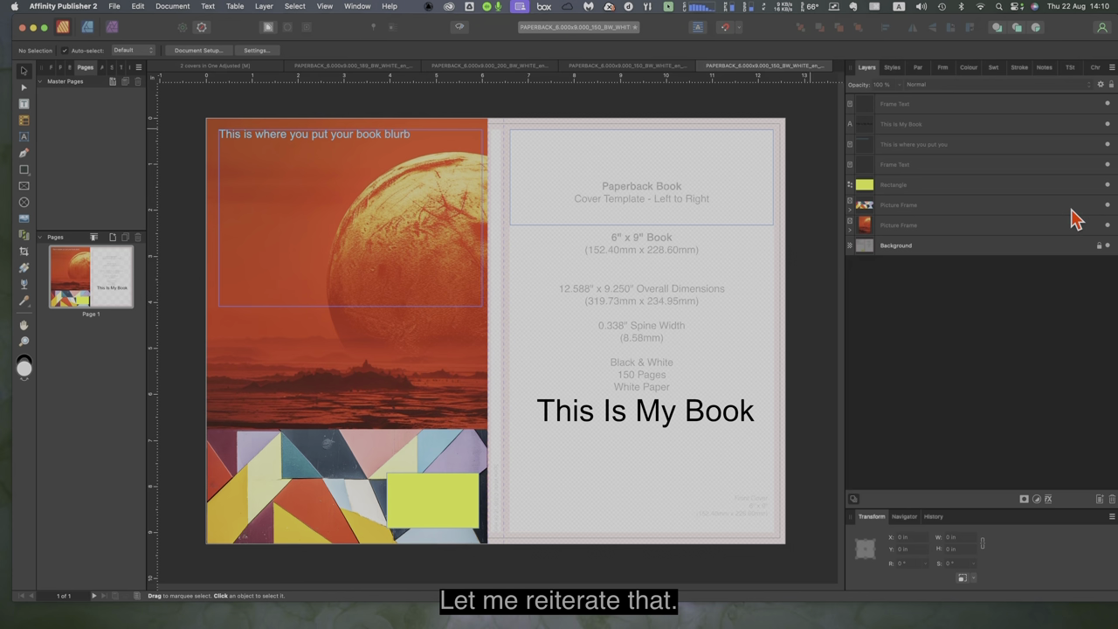
pyautogui.click(951, 253)
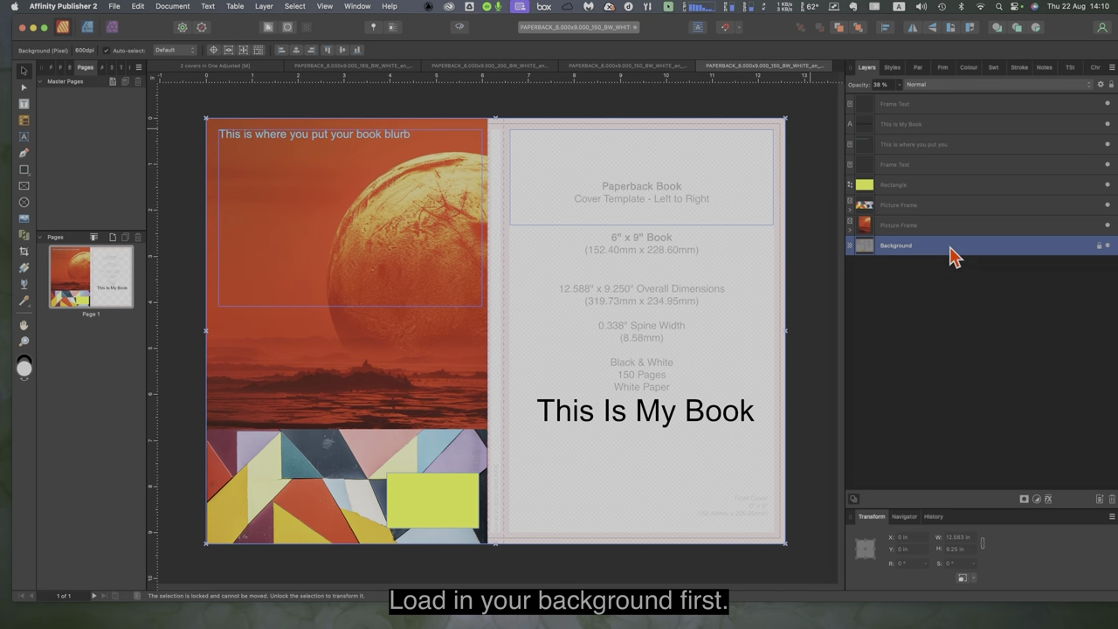
pyautogui.click(632, 68)
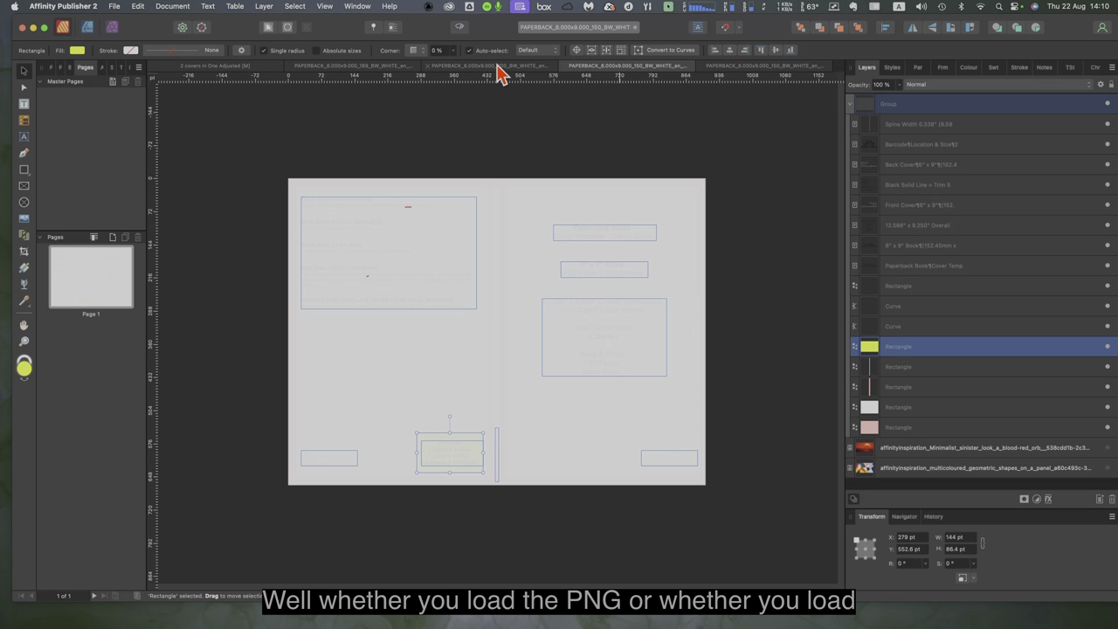
# Step: Check the PAPERBACK 200 template's Overall Dimensions and trim size guide text, then return to the red-planet cover
pyautogui.click(500, 67)
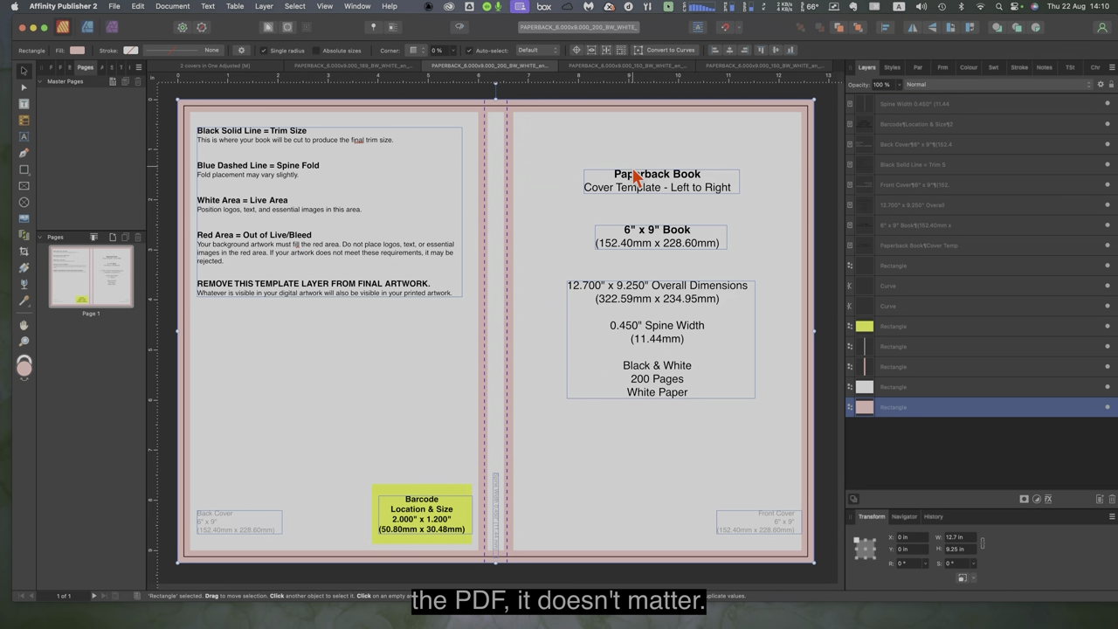
pyautogui.click(746, 68)
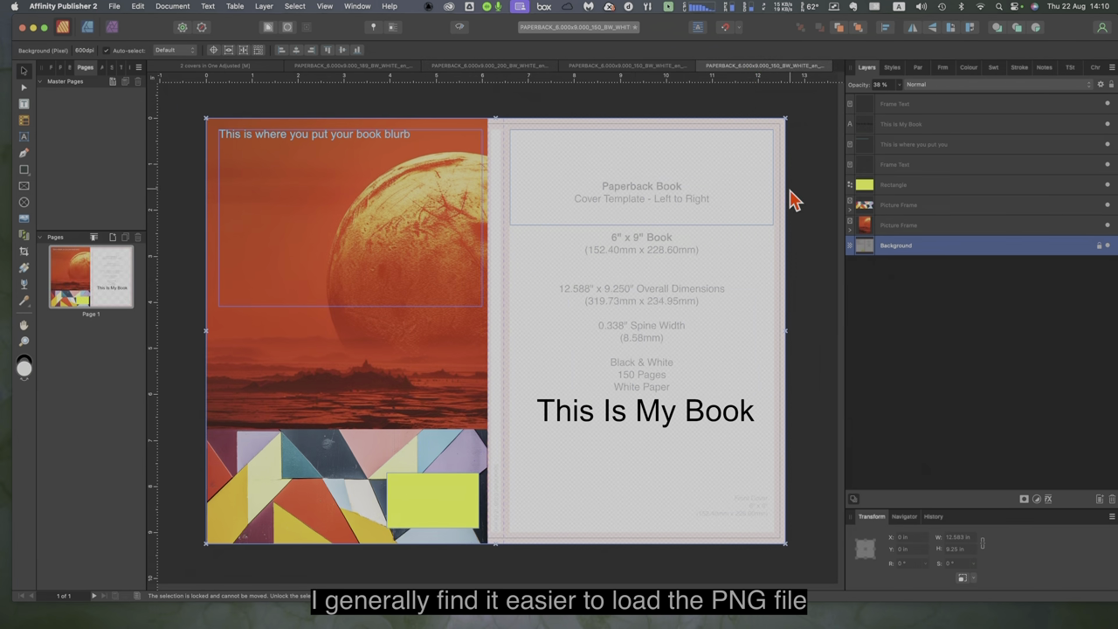
pyautogui.click(521, 67)
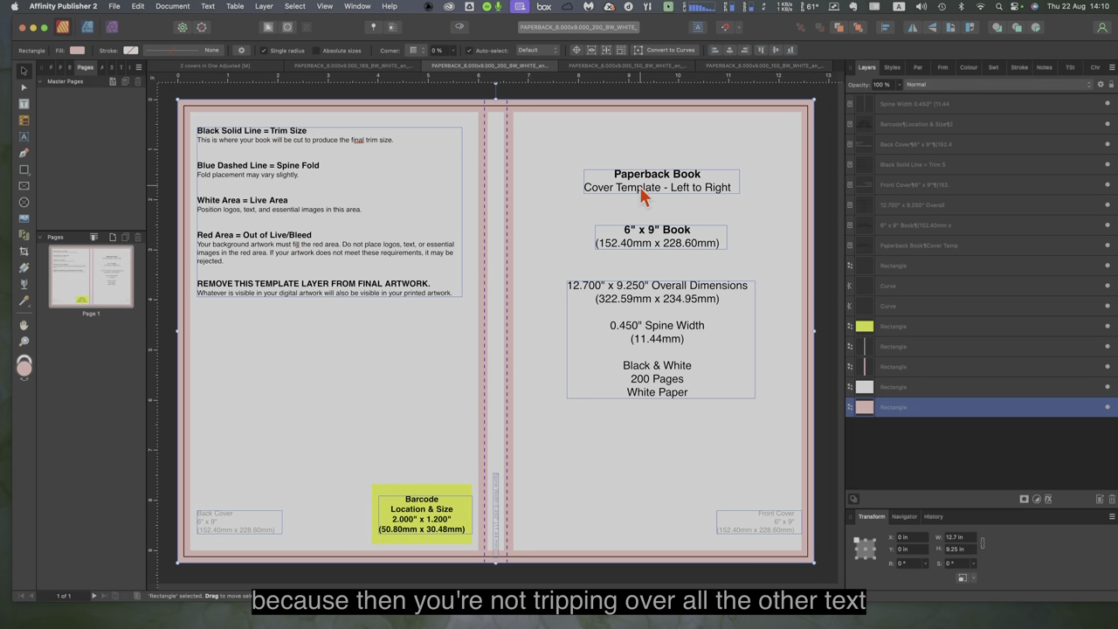
pyautogui.click(654, 326)
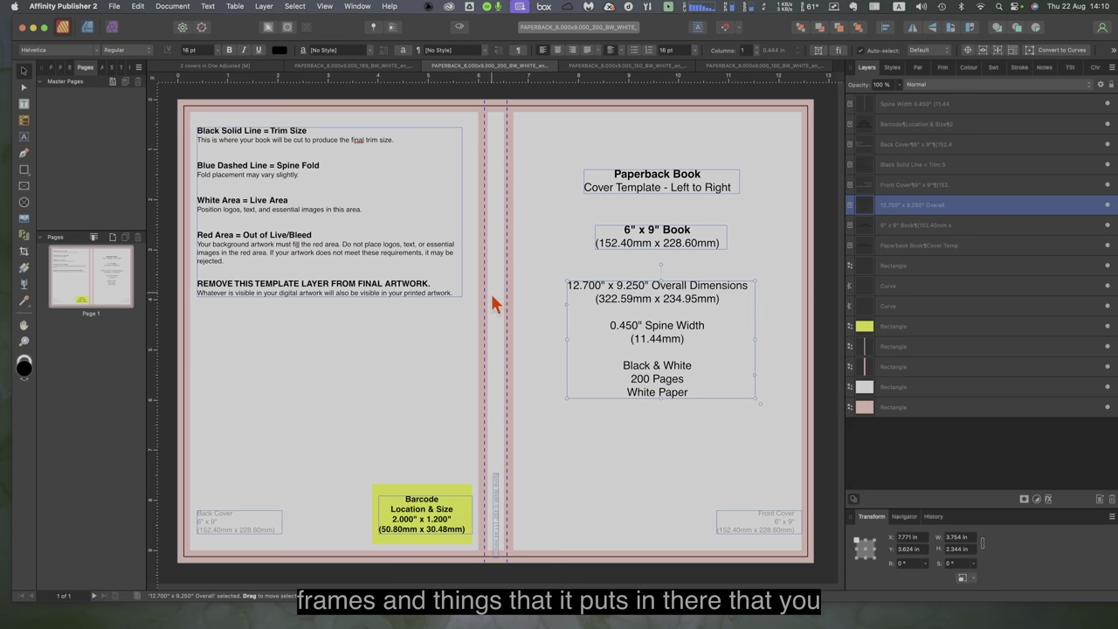
pyautogui.click(348, 269)
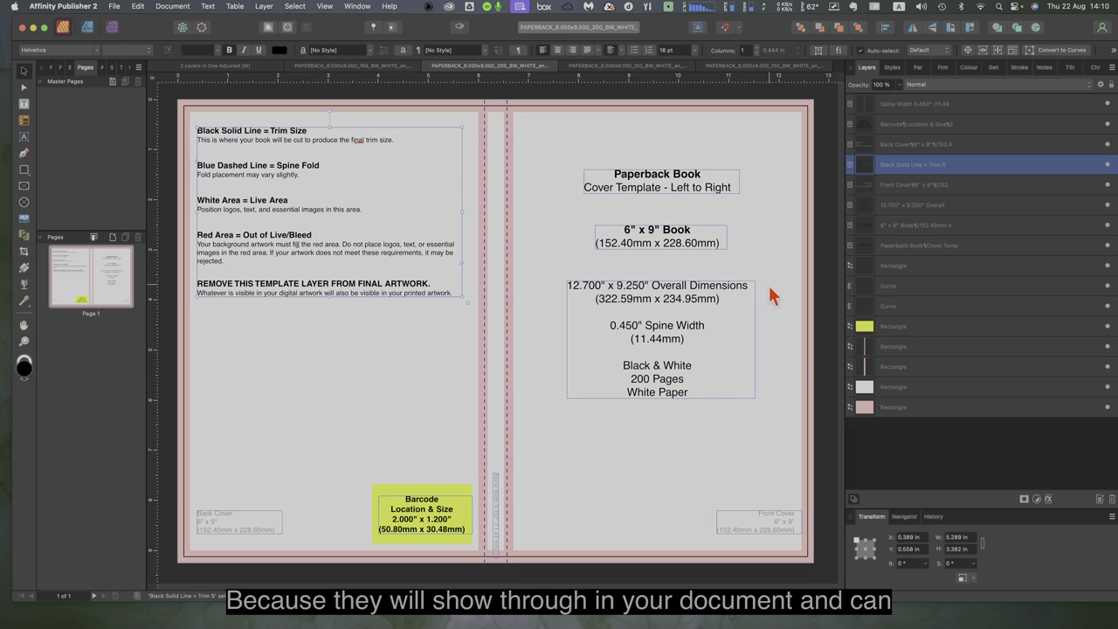
pyautogui.click(736, 67)
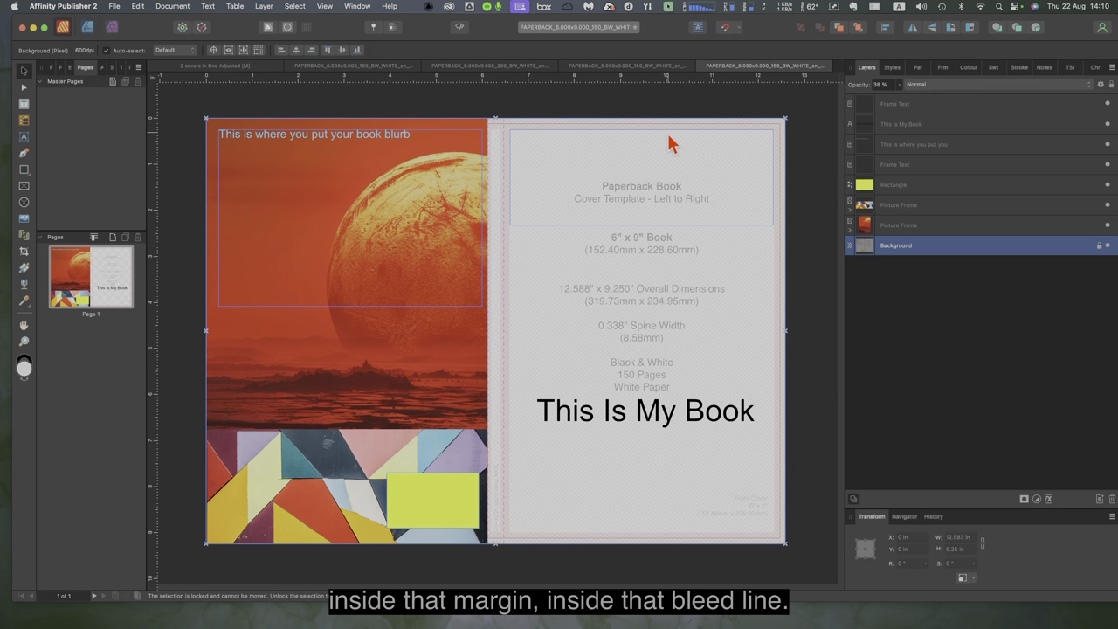
# Step: Briefly hide and reshow the template Background layer, then raise its opacity from 38% to 52%
pyautogui.click(1107, 247)
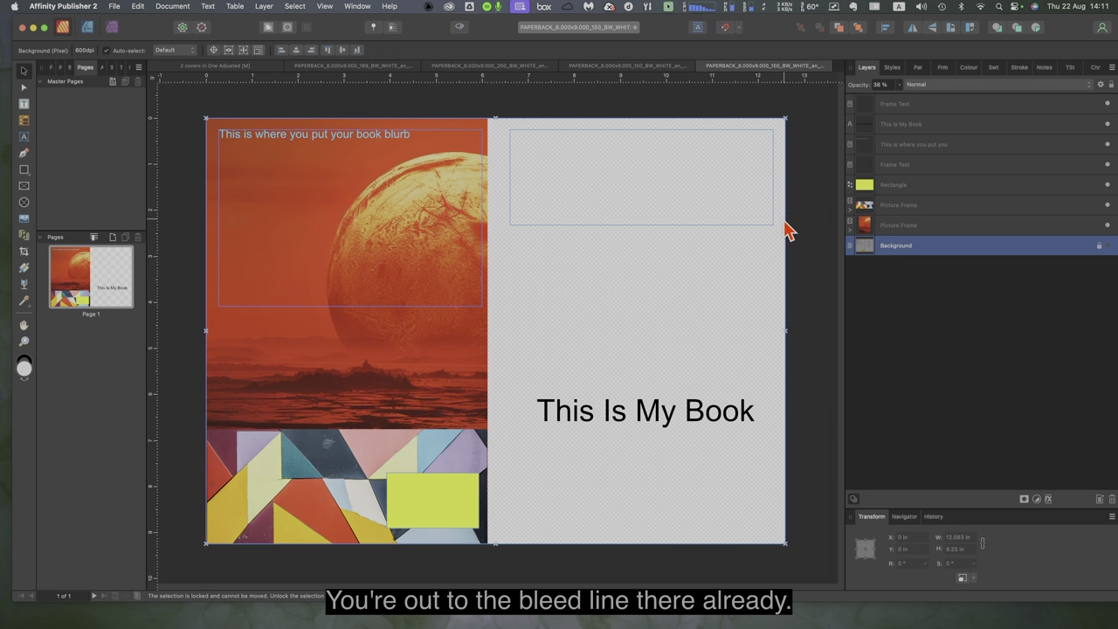
pyautogui.click(1108, 247)
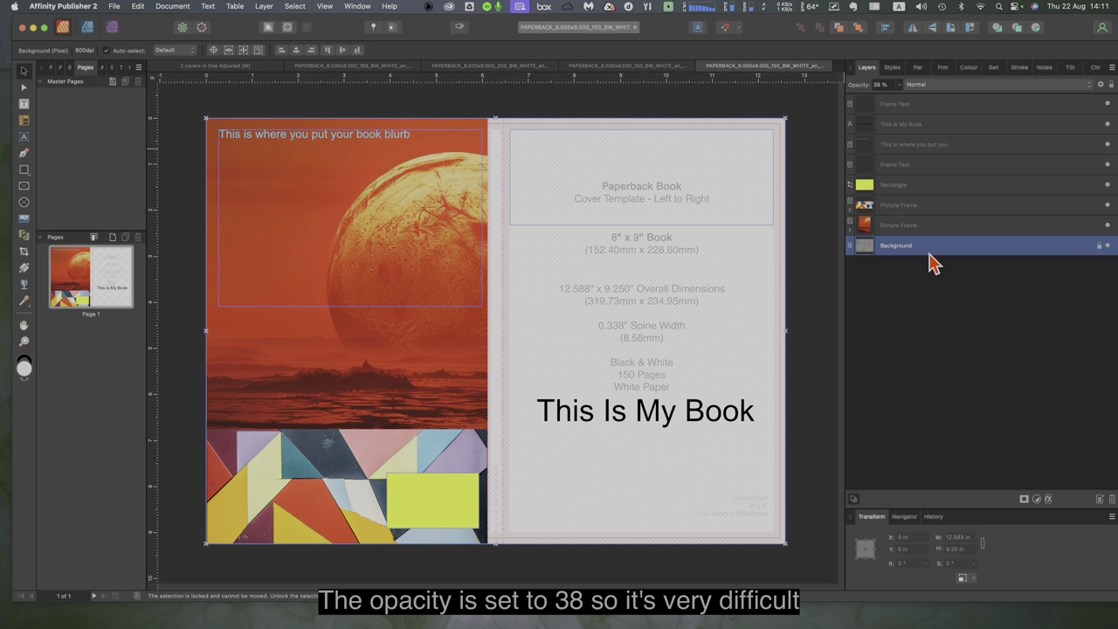
pyautogui.click(886, 84)
pyautogui.click(899, 85)
pyautogui.moveTo(903, 103)
pyautogui.mouseDown()
pyautogui.moveTo(965, 105)
pyautogui.moveTo(881, 105)
pyautogui.moveTo(912, 106)
pyautogui.mouseUp()
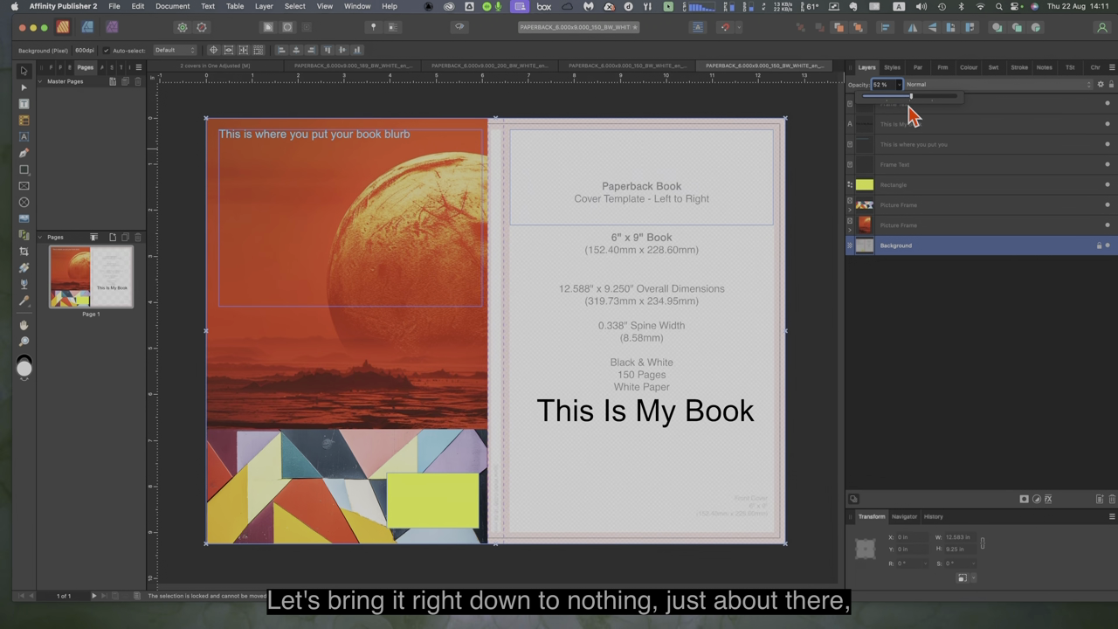